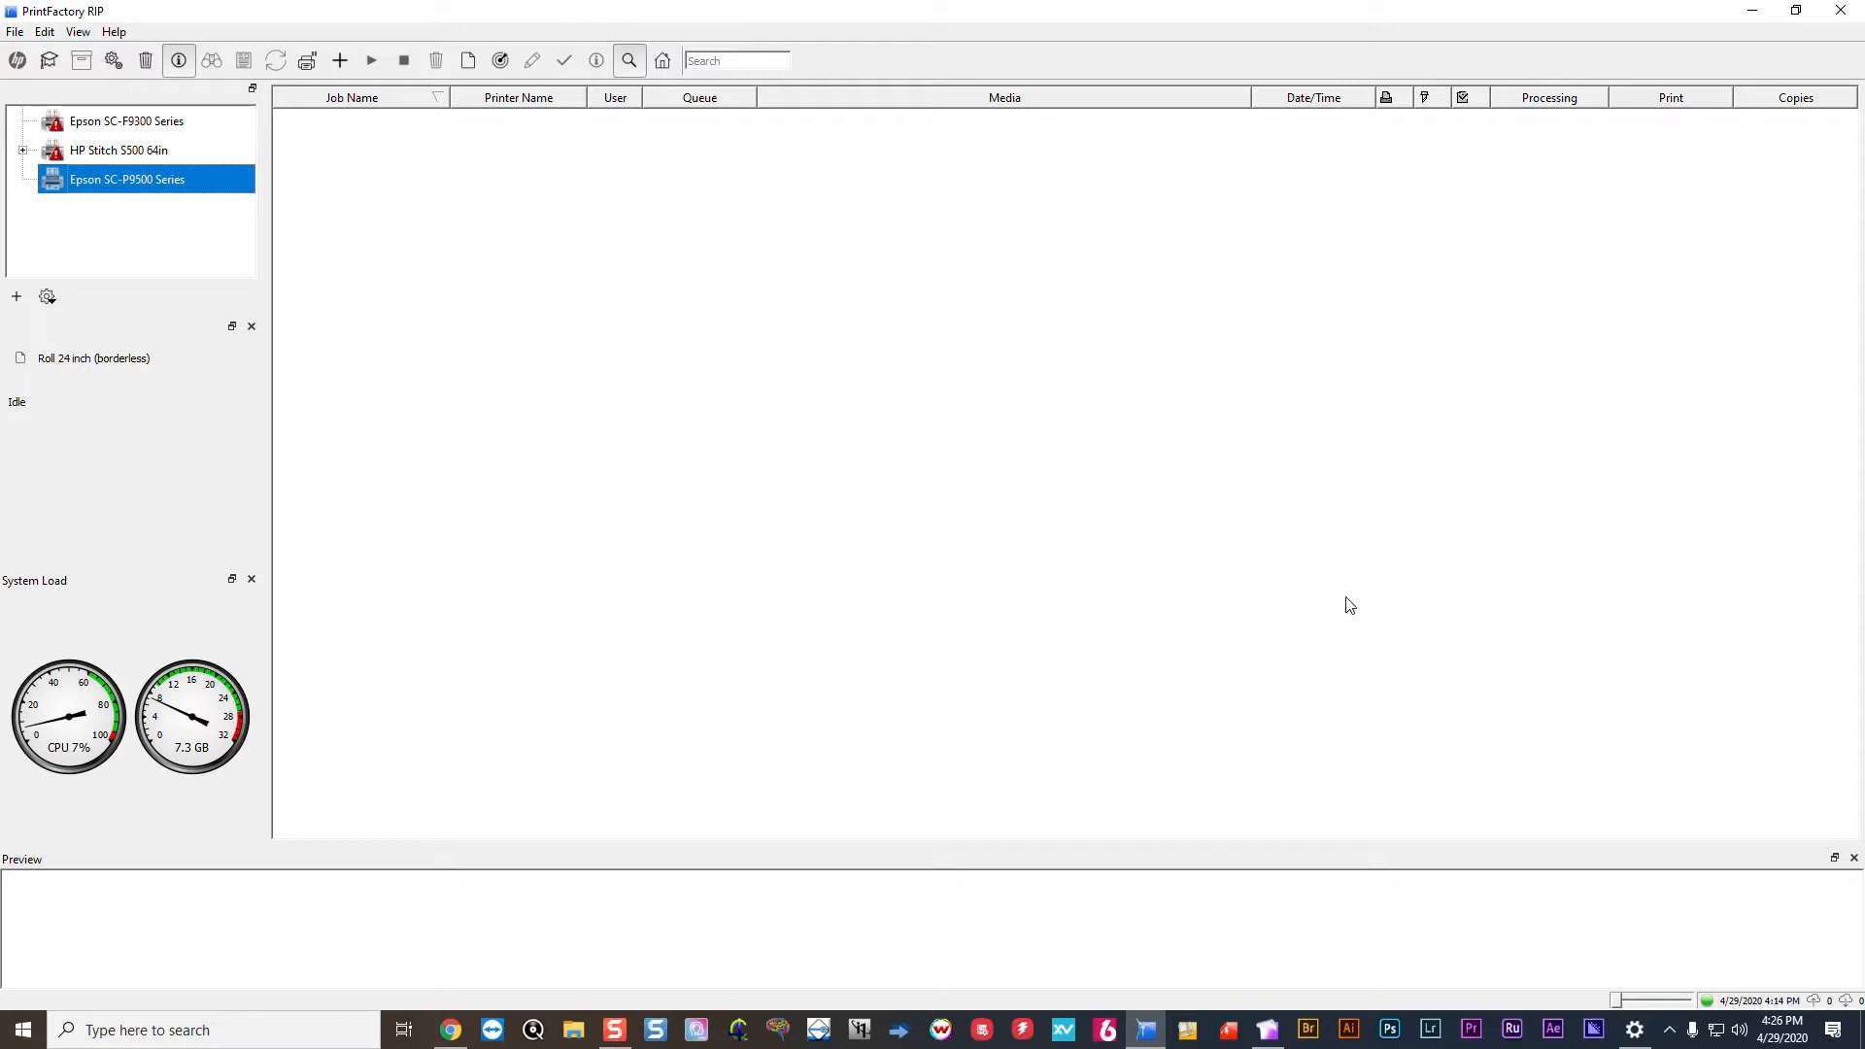
Switch to PrintFactory Calibrator and limit the media list to the Epson SC-P9500 Series printer.
left_click(1267, 1032)
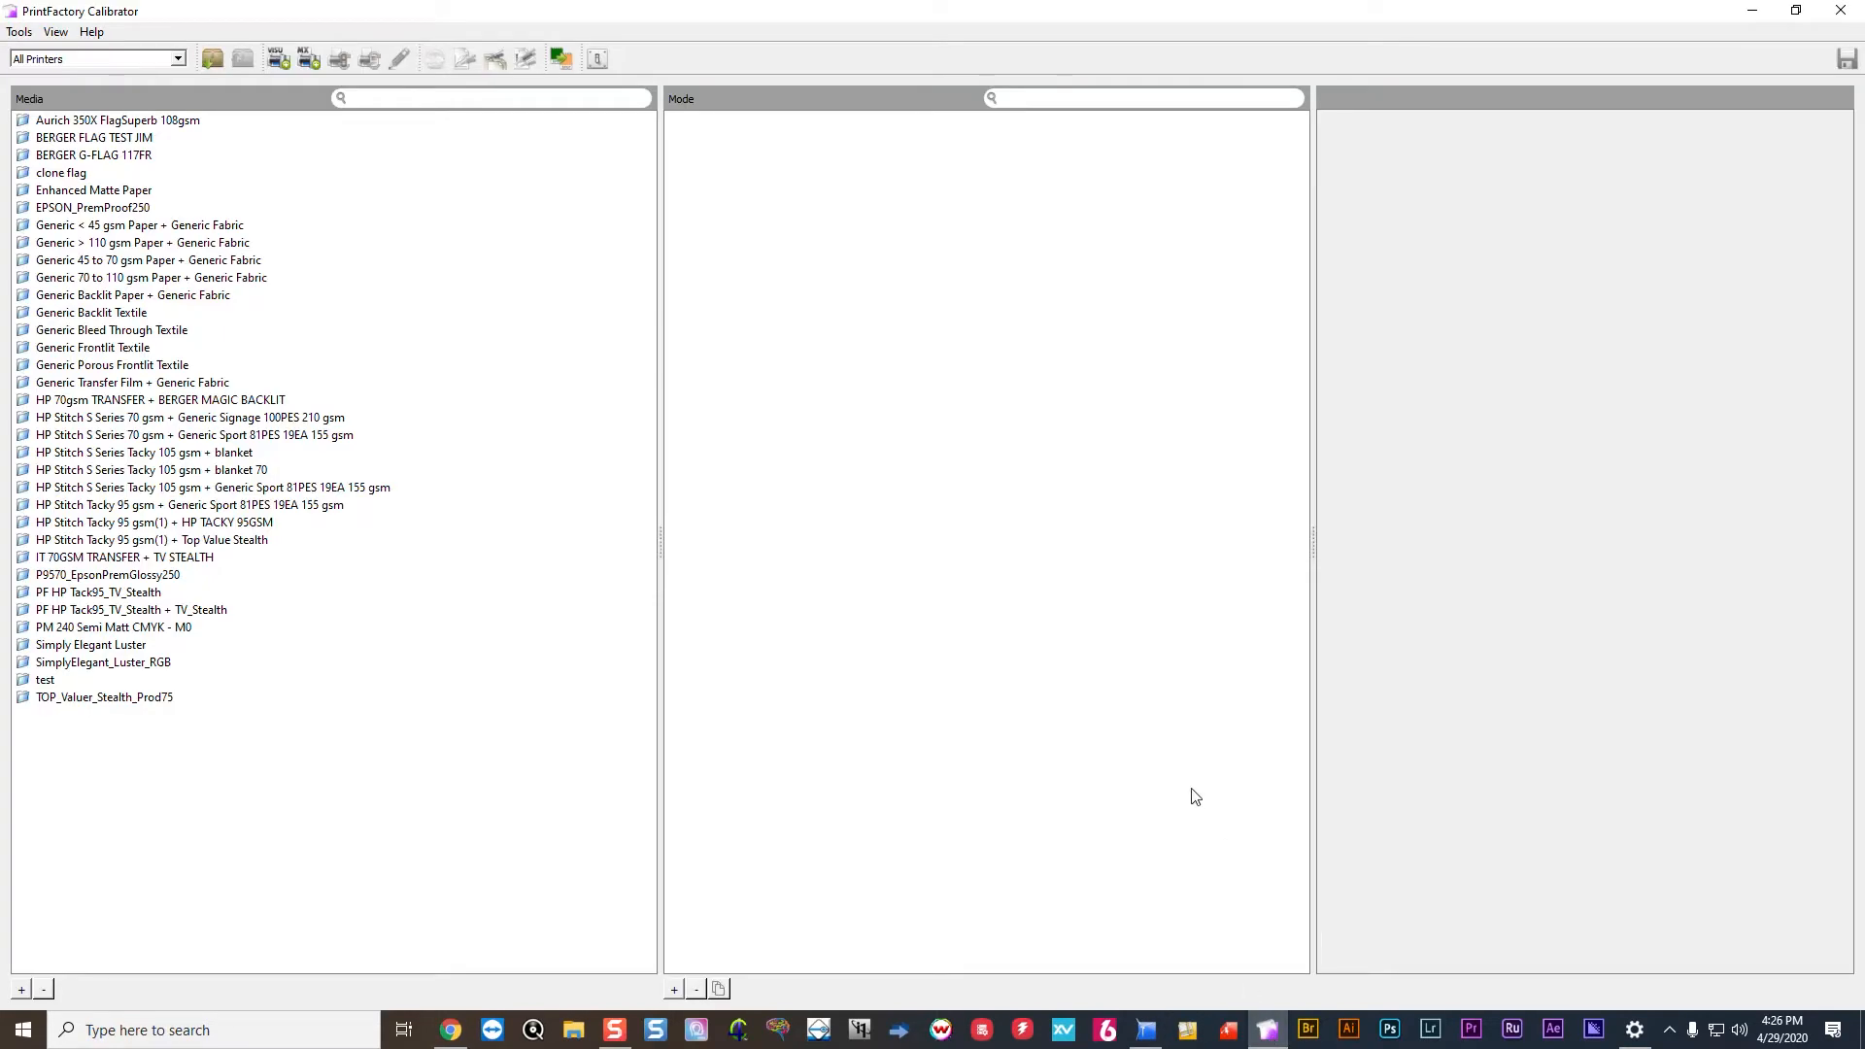
left_click(180, 61)
left_click(136, 105)
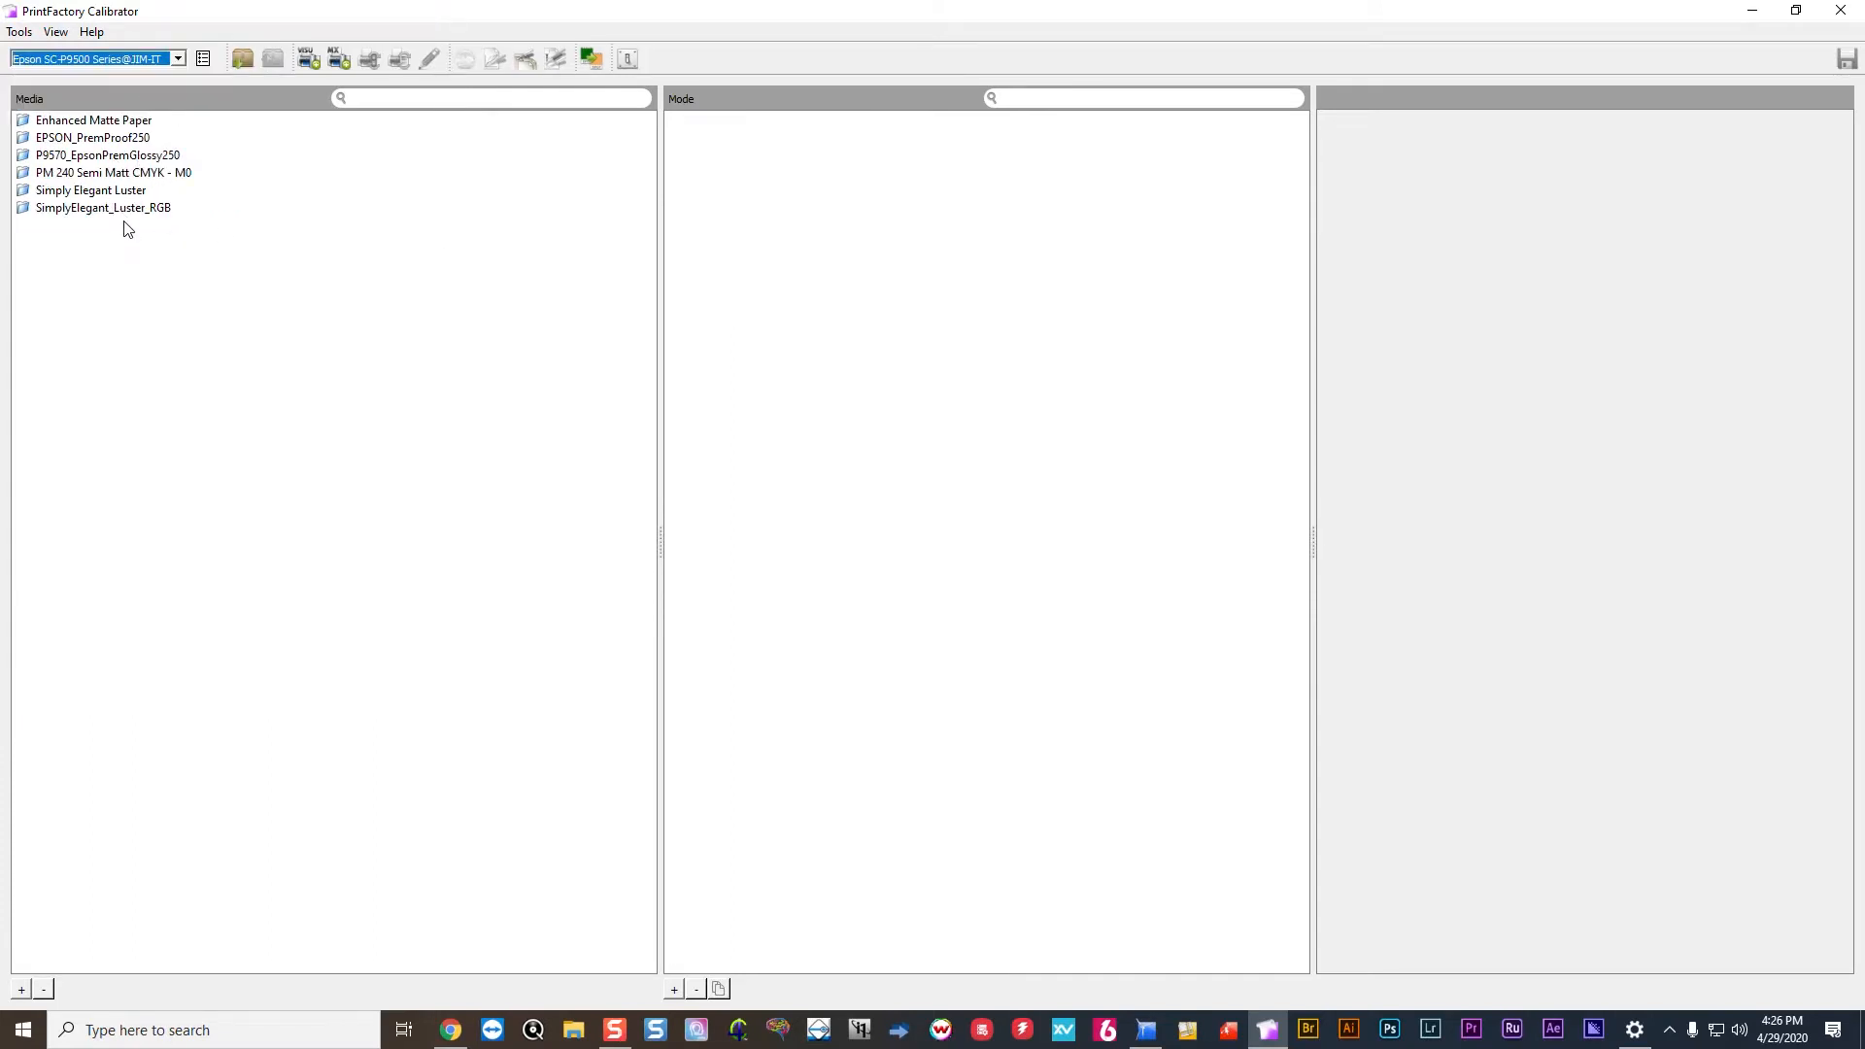
Select the P9570_EpsonPremGlossy250 media and expand its 2400x1200 Max Quality mode.
left_click(112, 156)
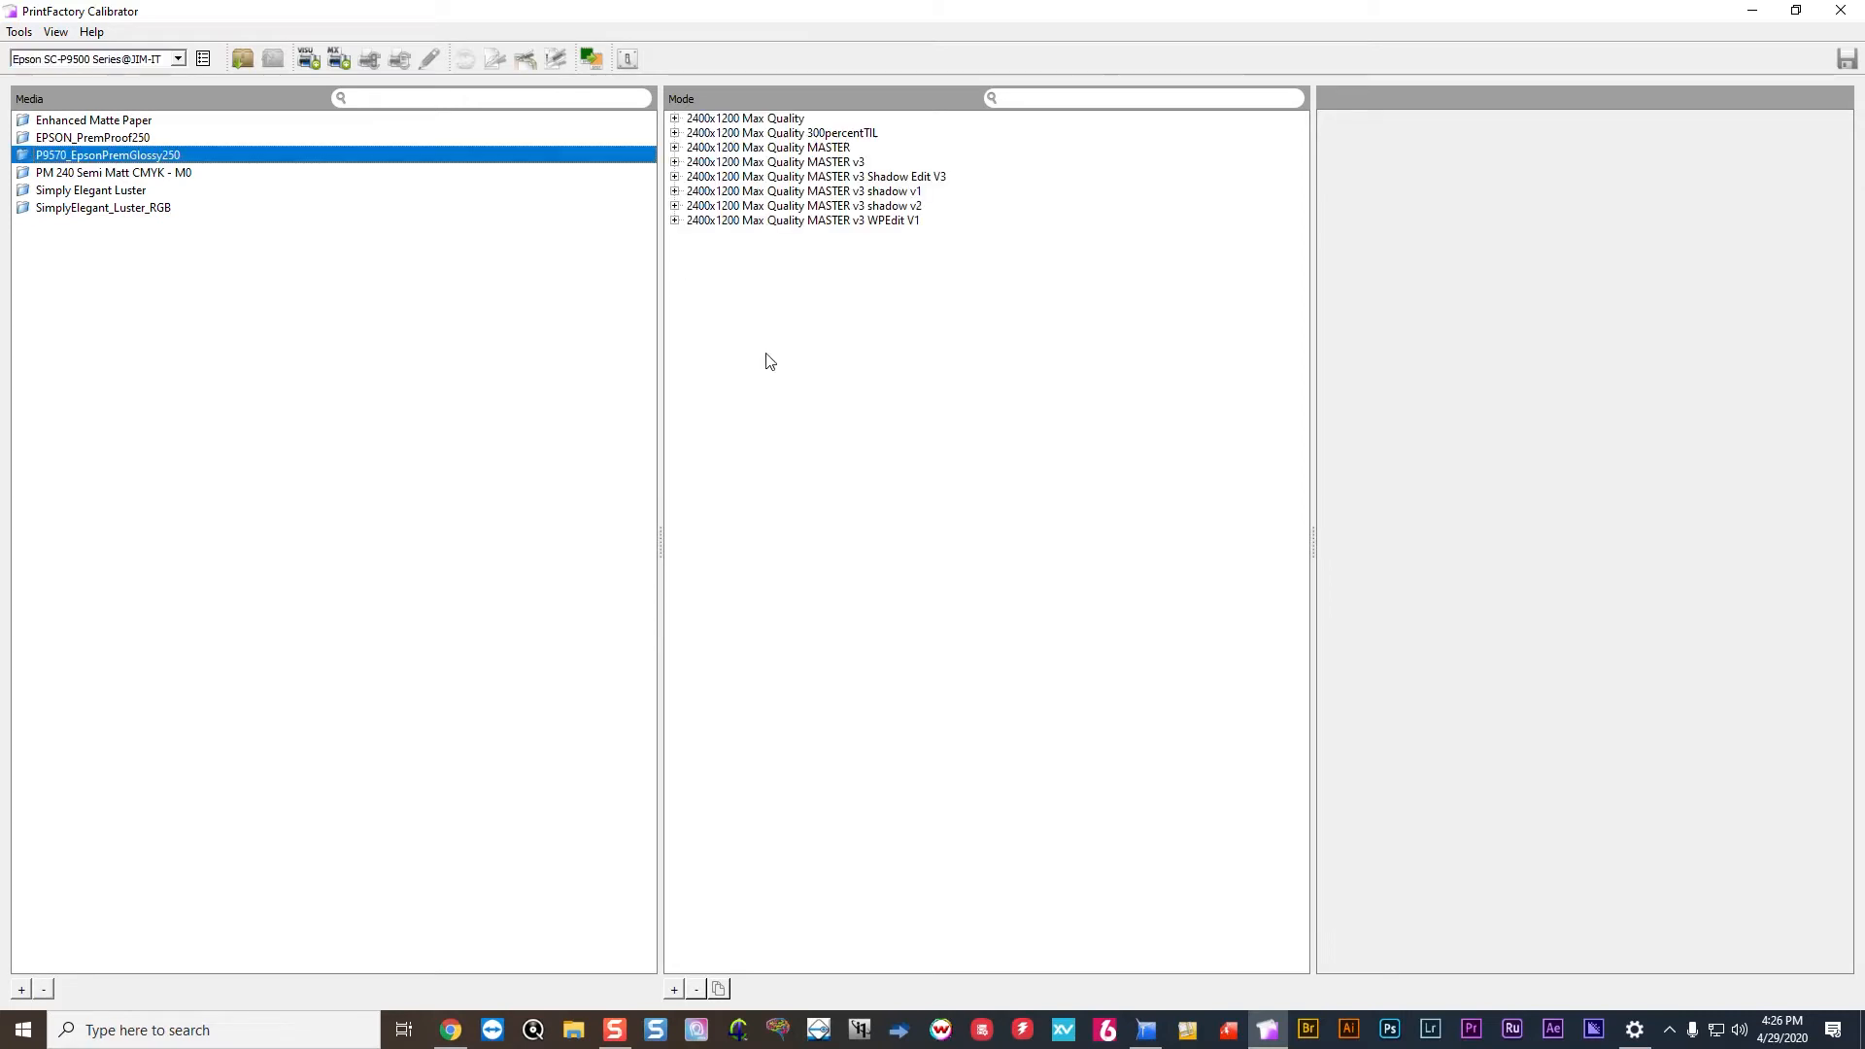
left_click(730, 119)
left_click(675, 118)
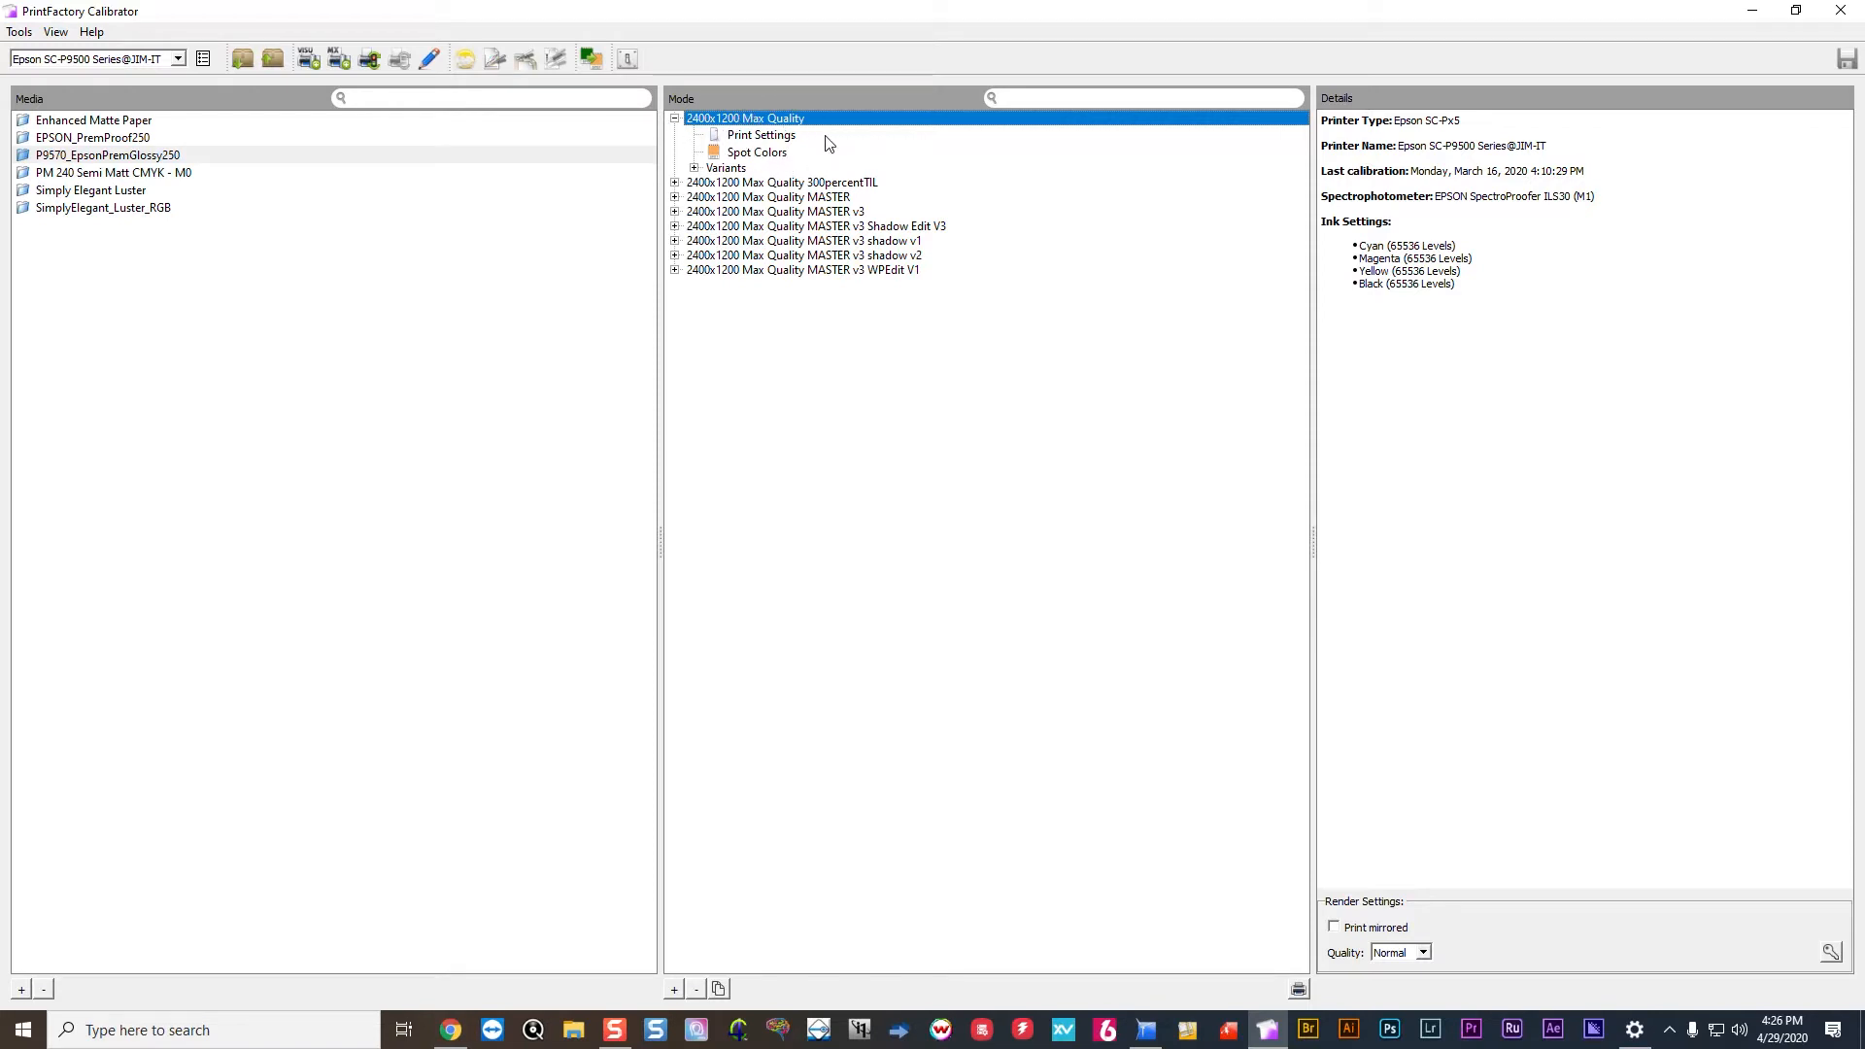
Look at the spot colors and print settings of the 2400x1200 Max Quality mode.
left_click(768, 154)
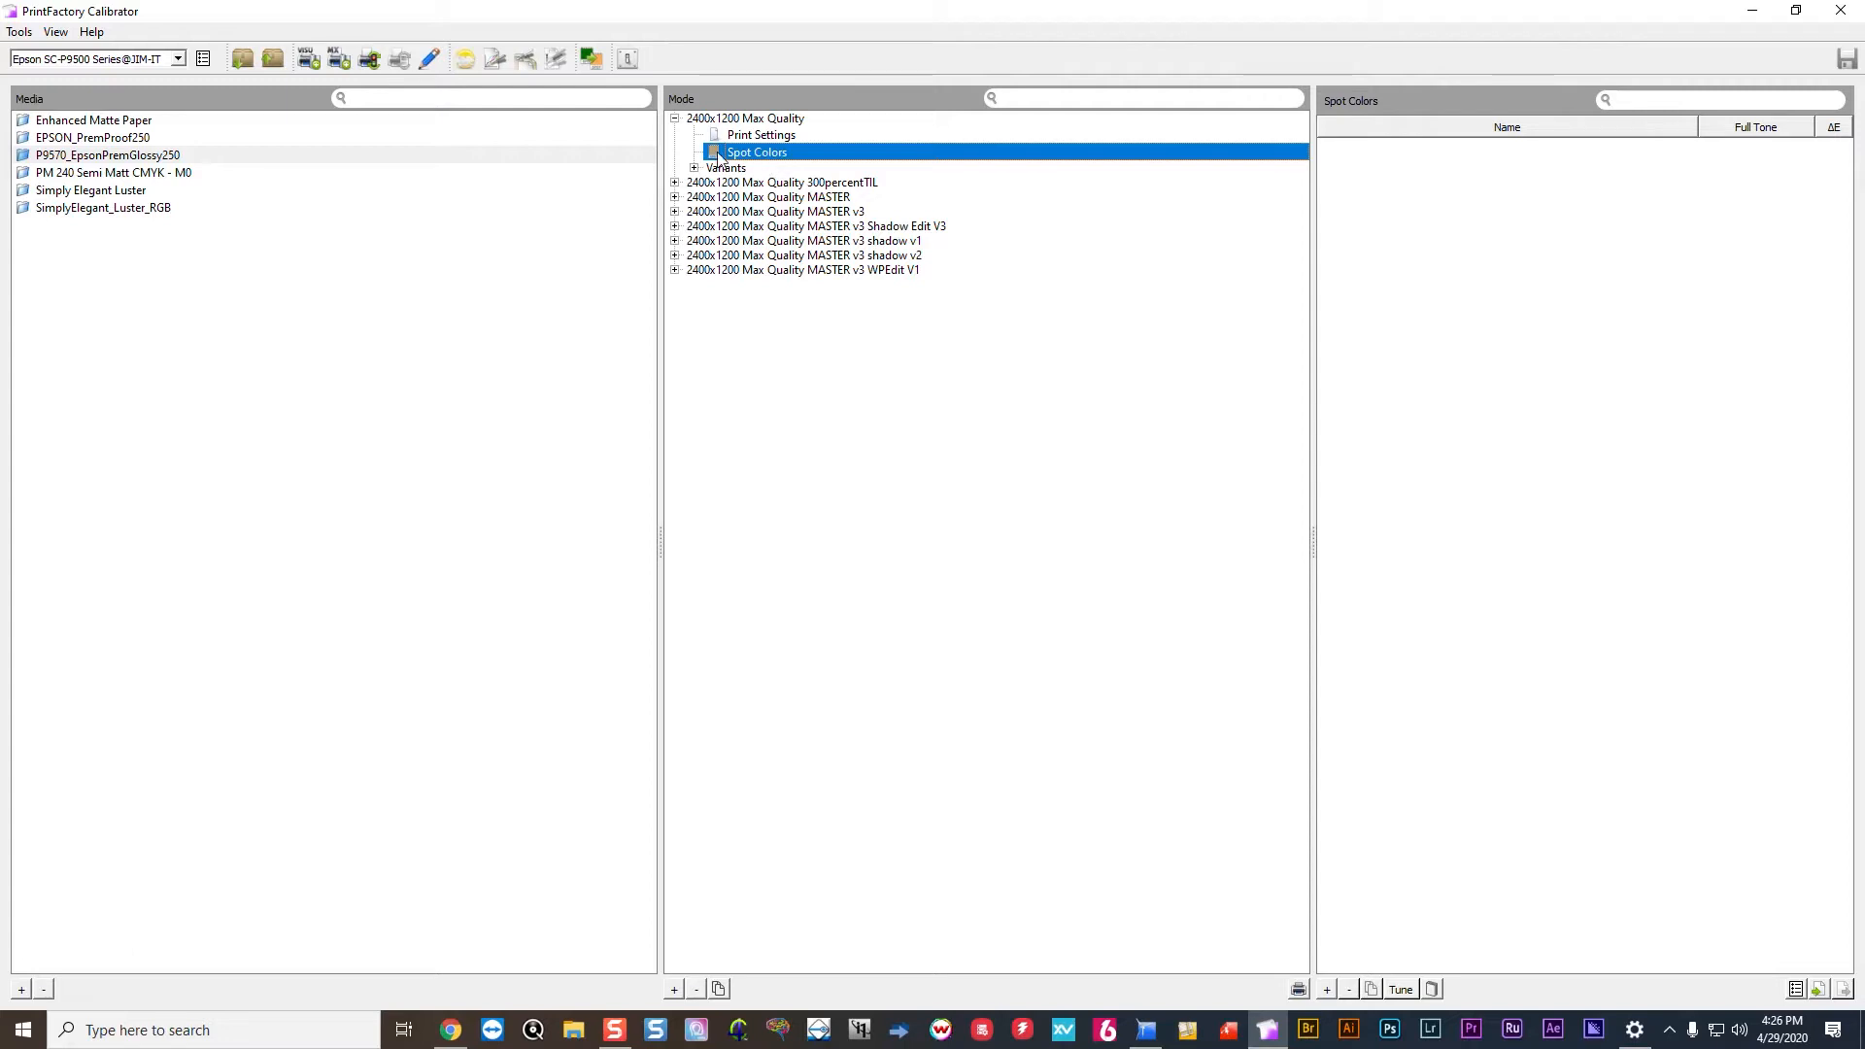
left_click(741, 137)
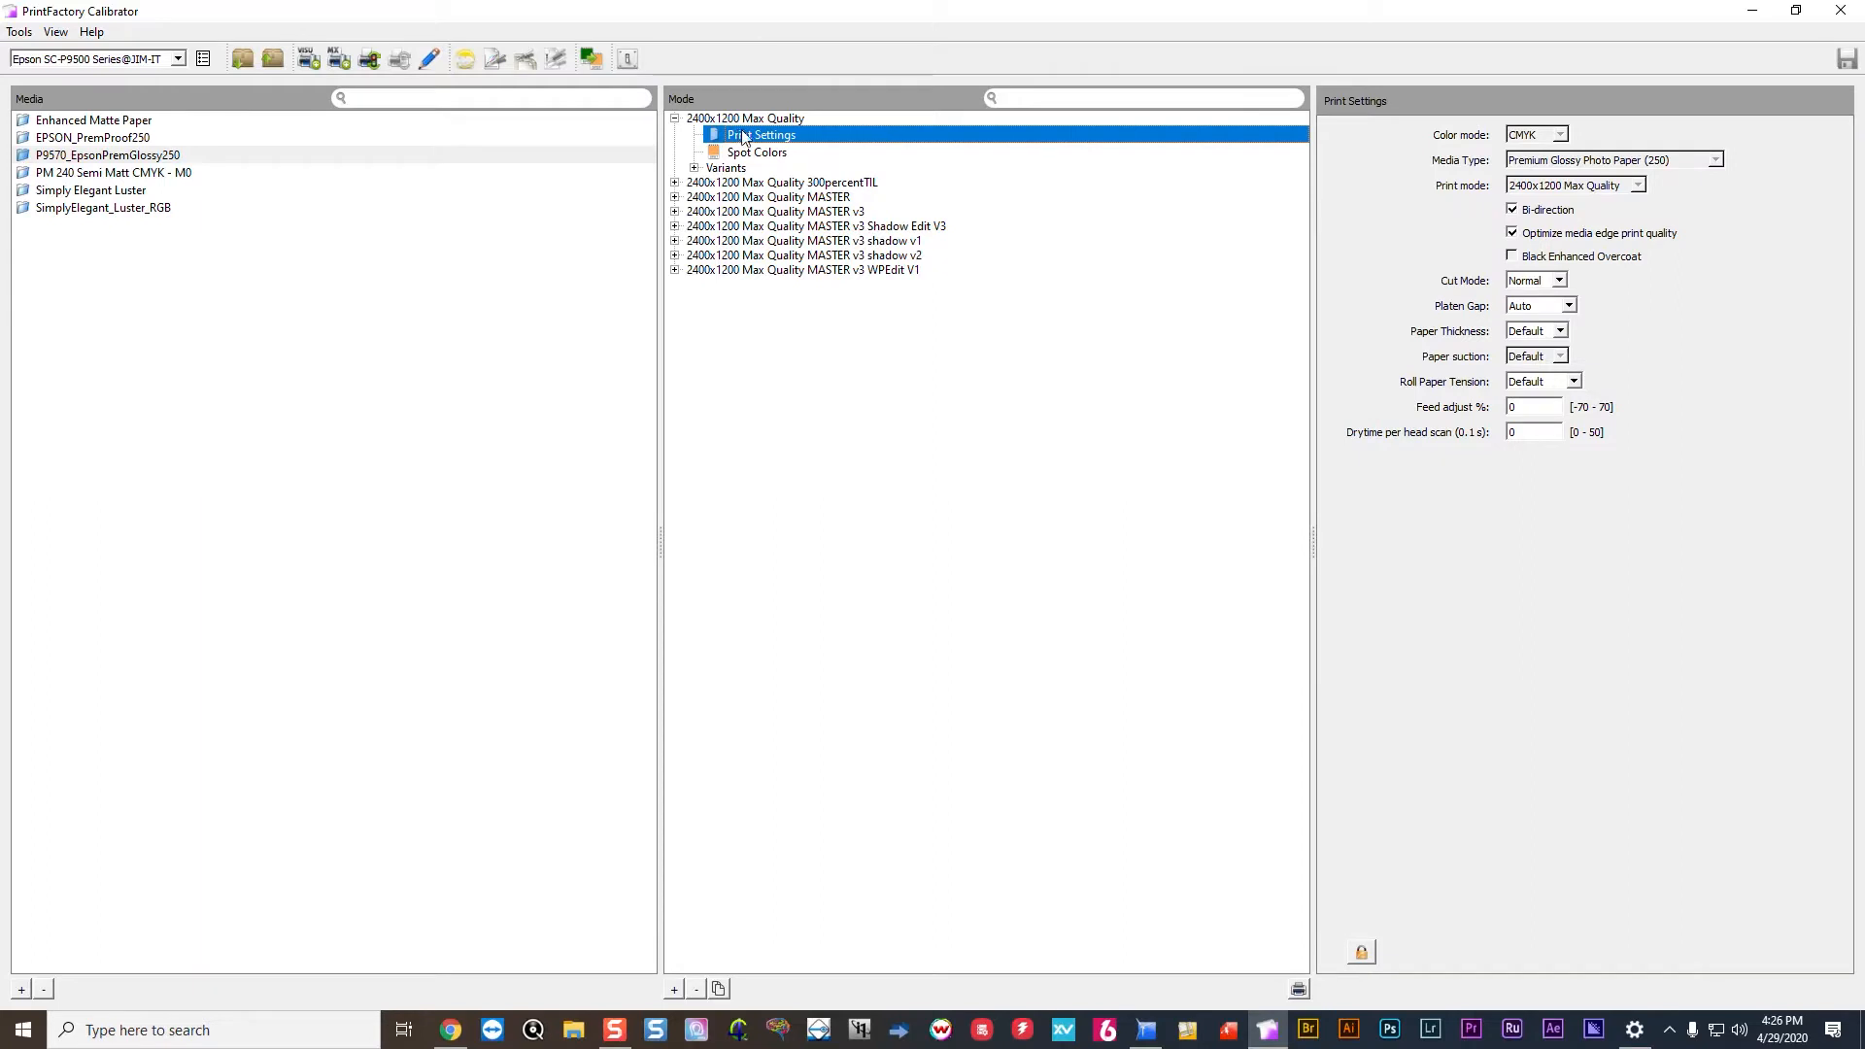
left_click(166, 158)
left_click(166, 159)
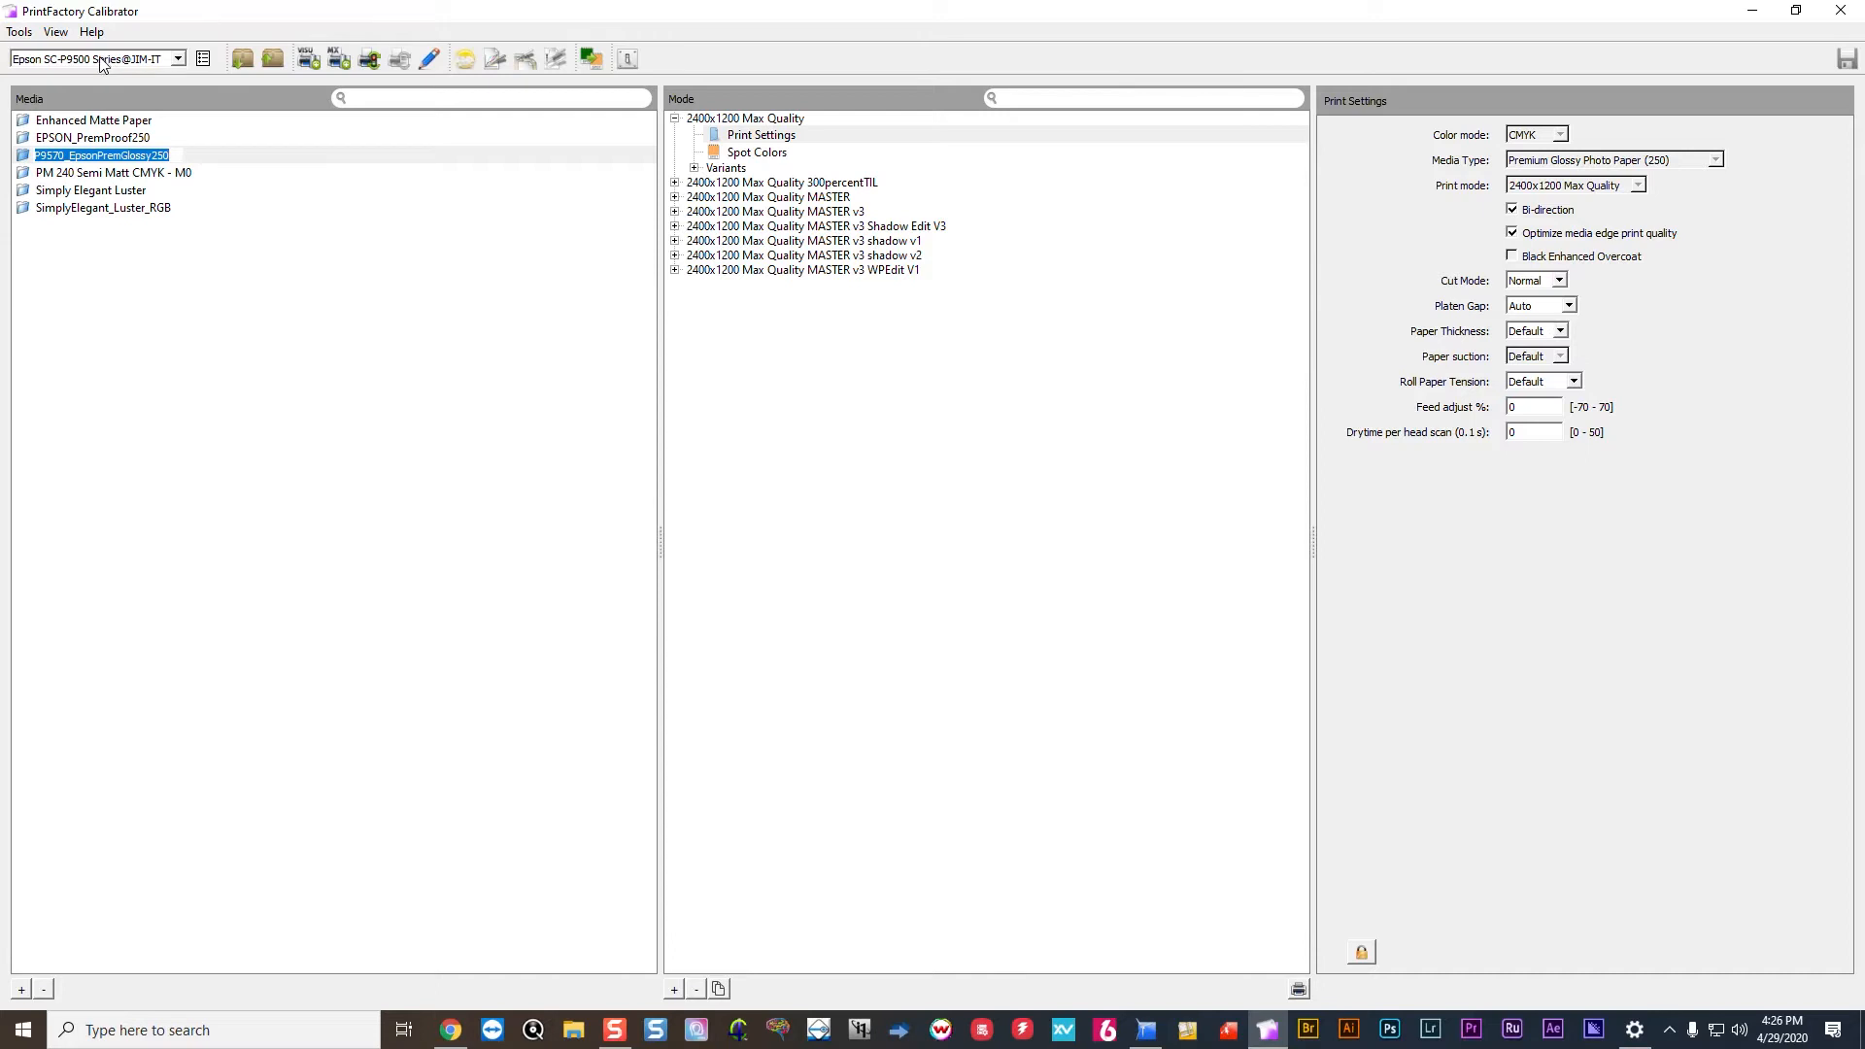
left_click(932, 463)
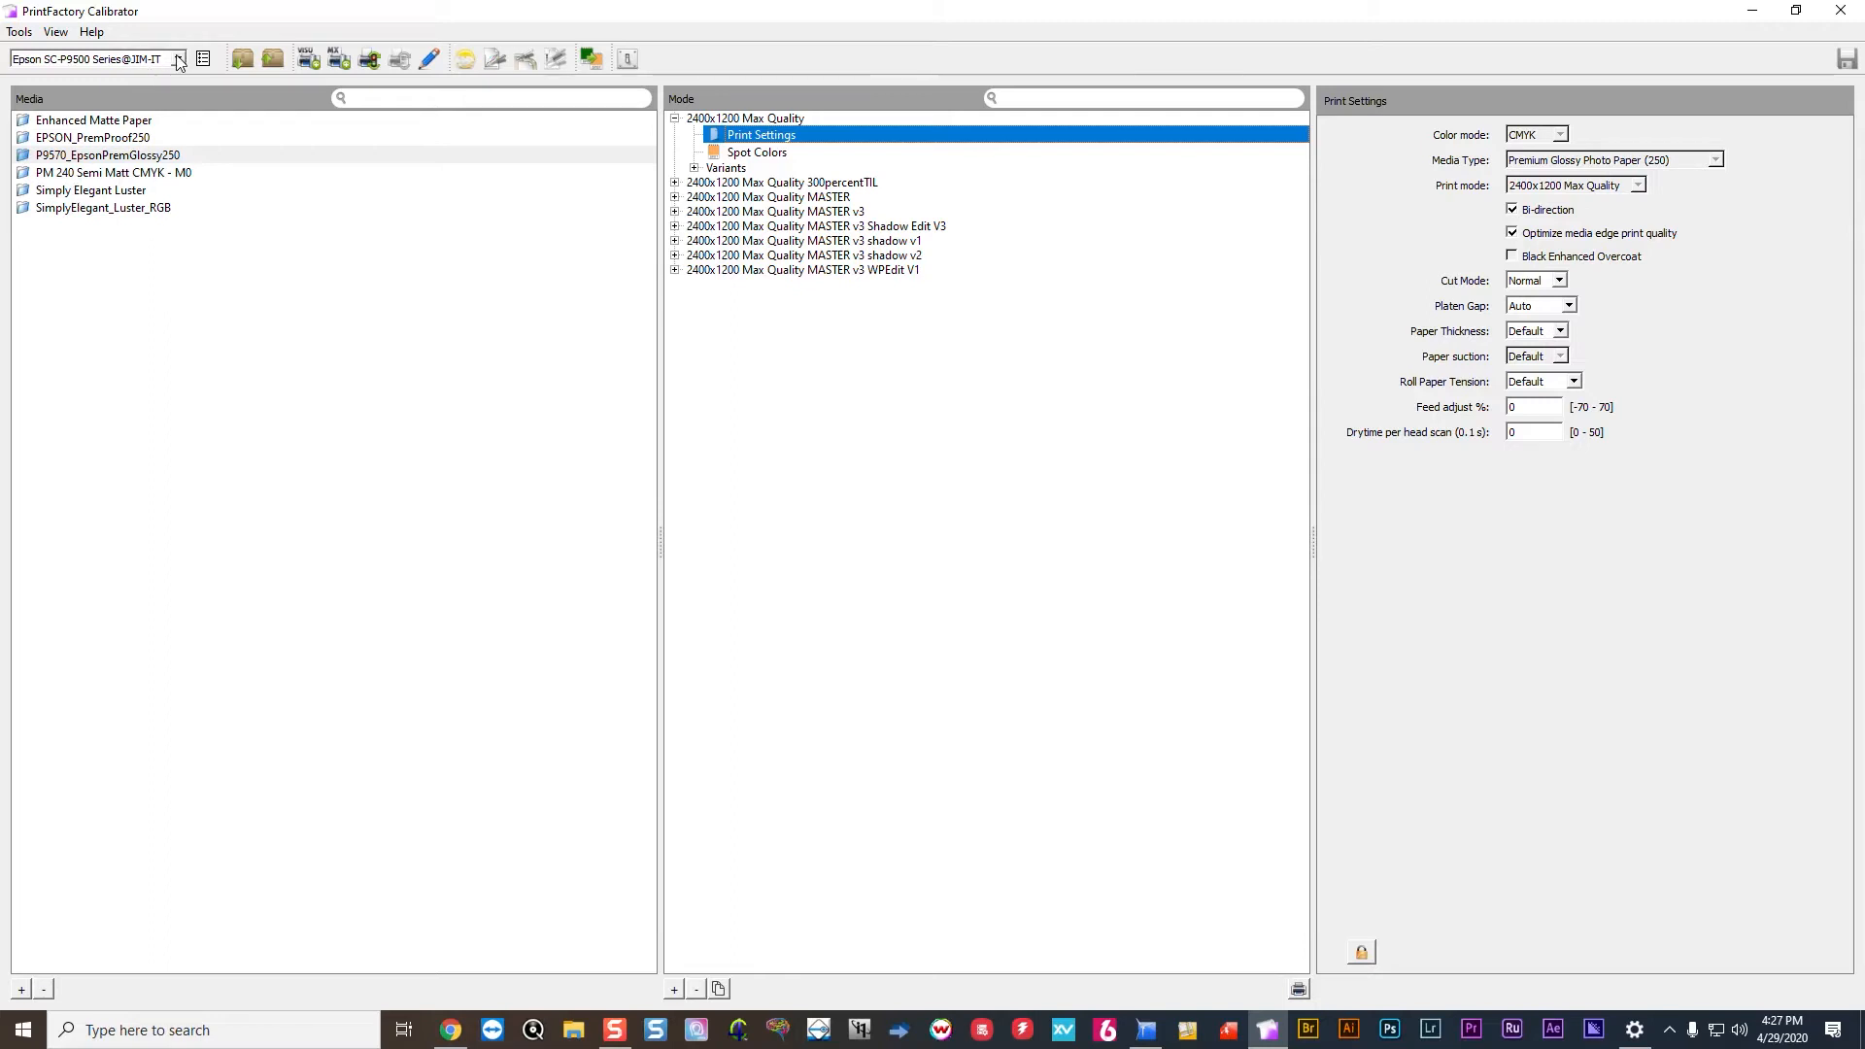
Start adding a new spot color to the 2400x1200 Max Quality mode.
left_click(747, 154)
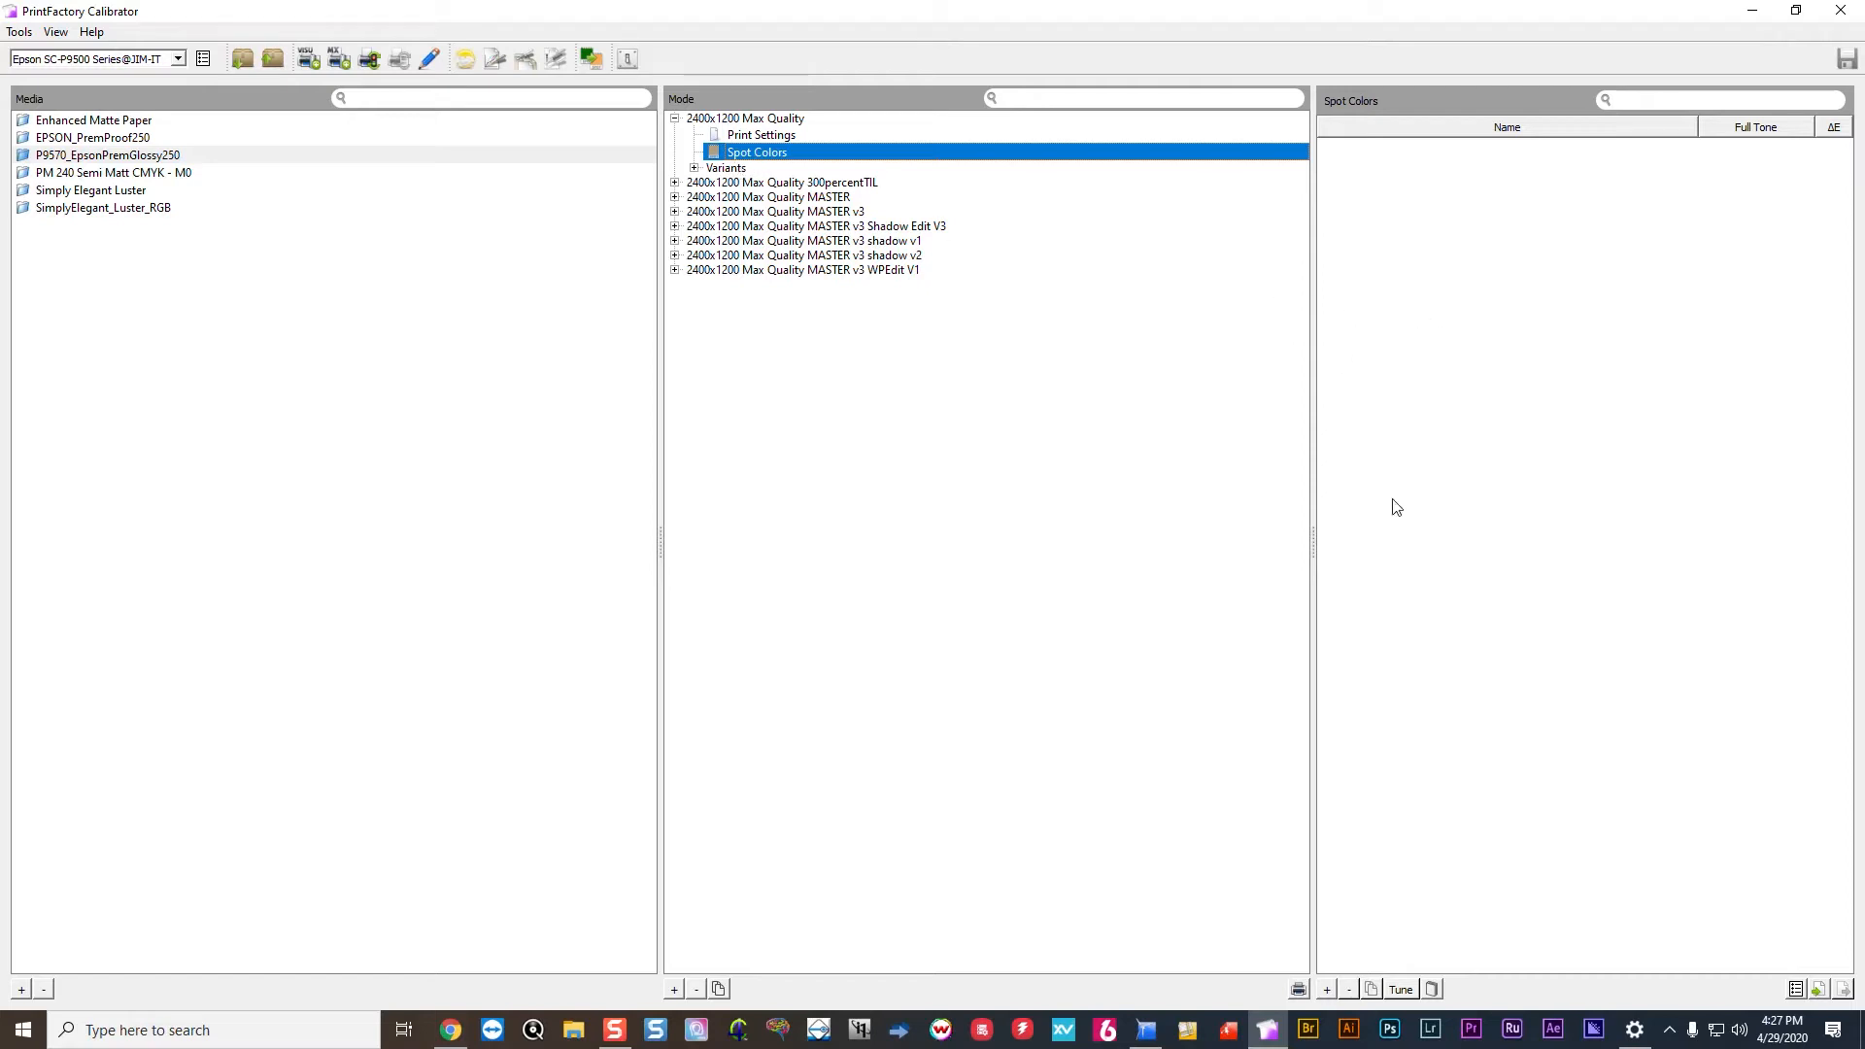
left_click(1326, 991)
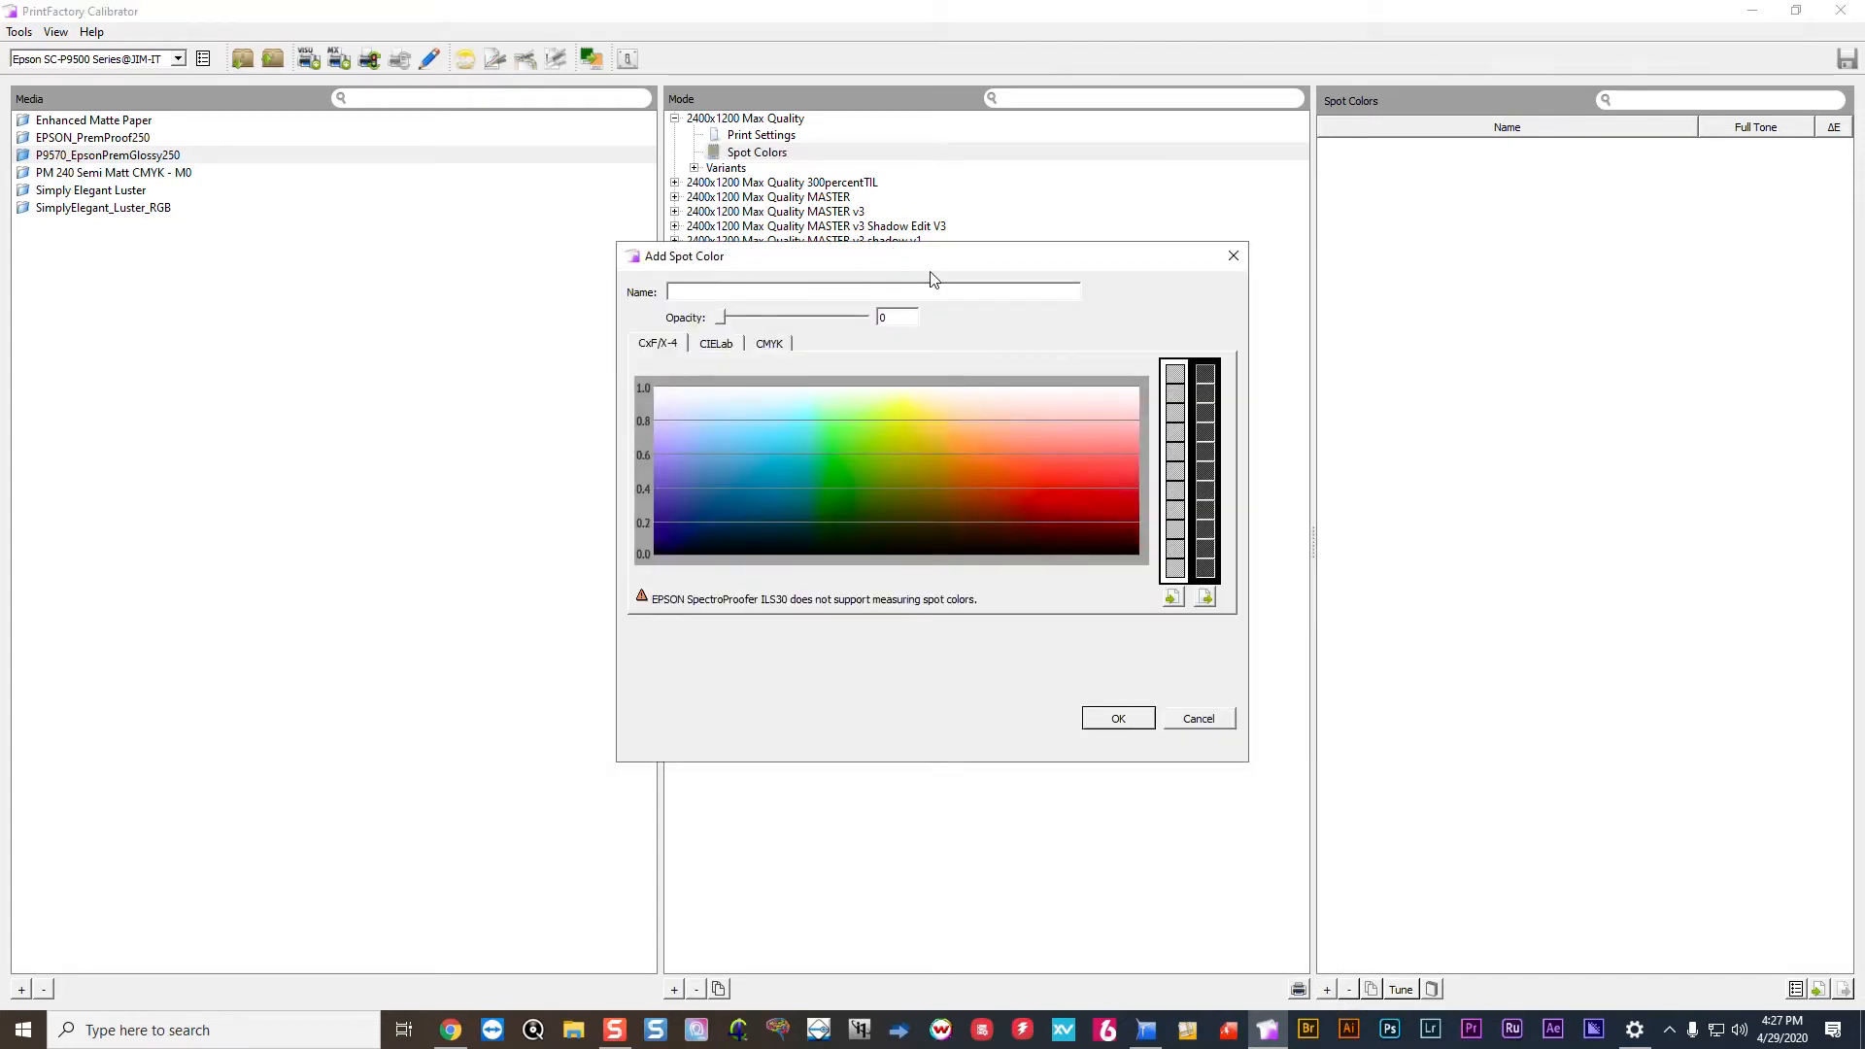
left_click_drag(930, 272, 894, 275)
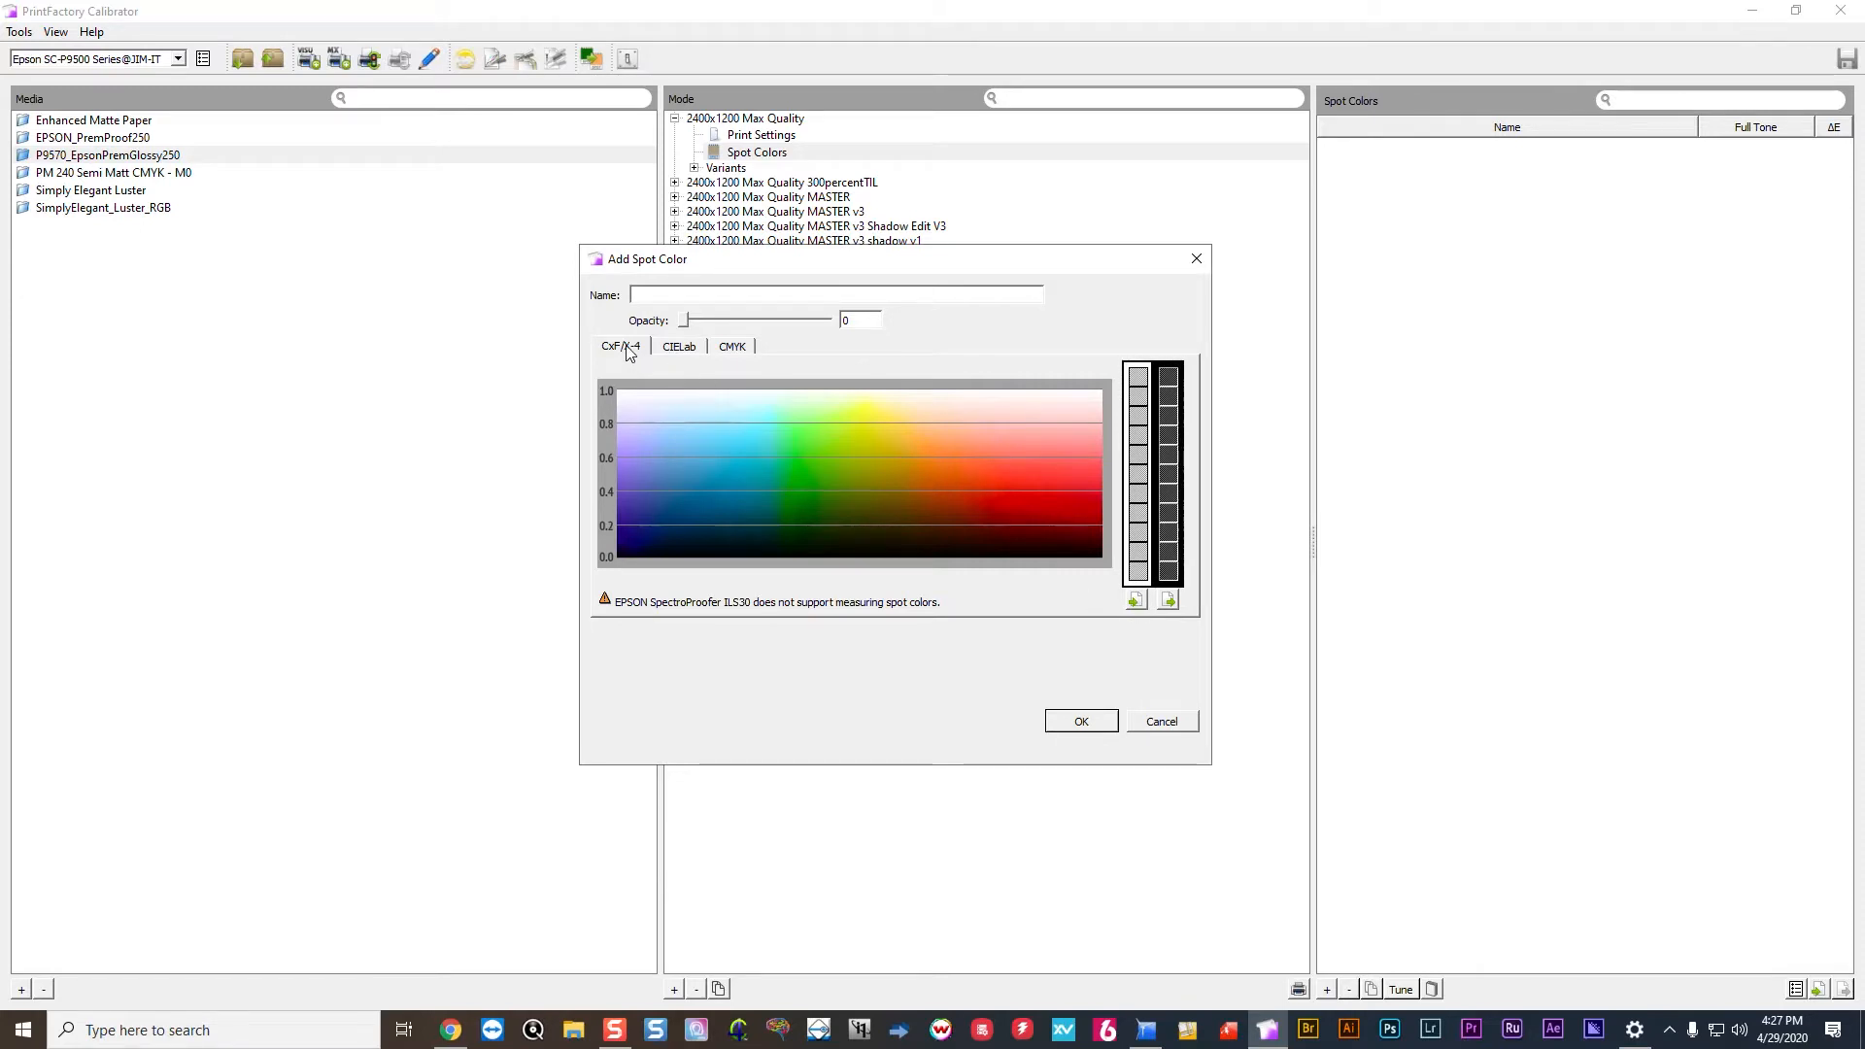
Look at the file dialogs for loading and saving CxF spot color data, leaving both without choosing a file.
left_click(1135, 601)
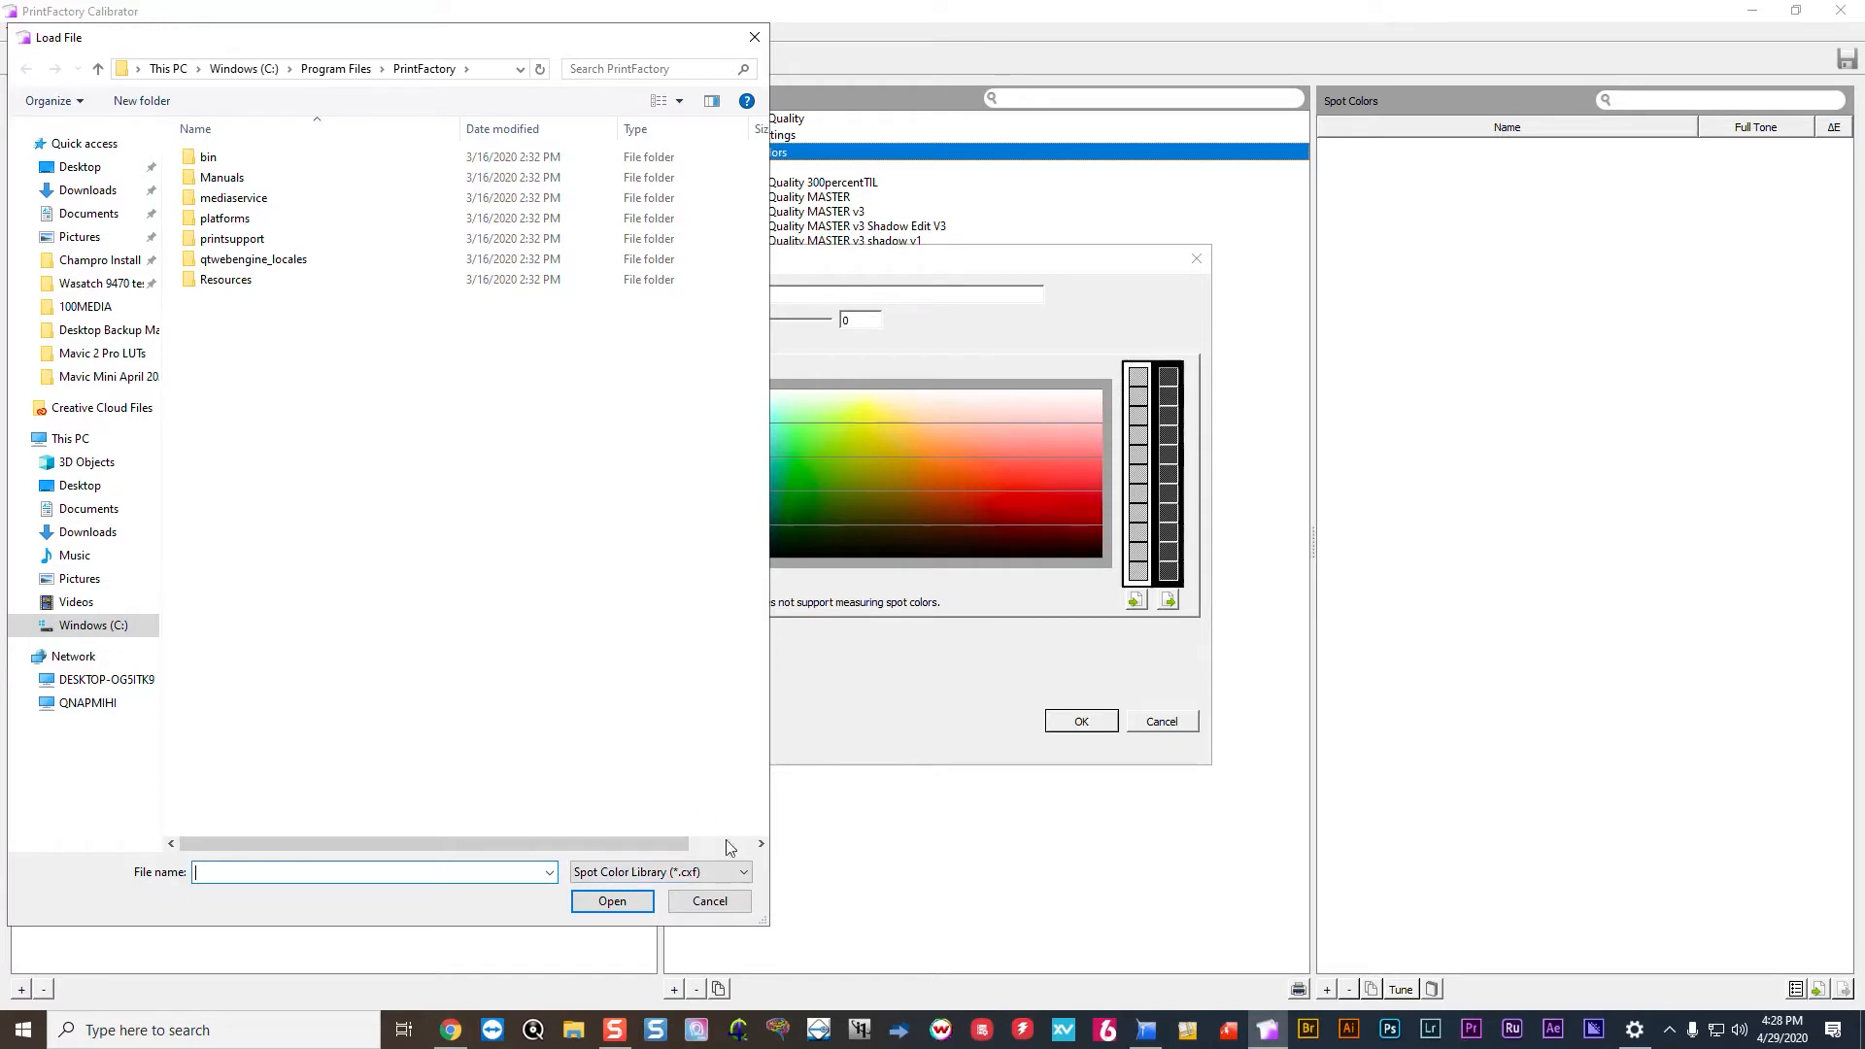
left_click(720, 911)
left_click(1168, 600)
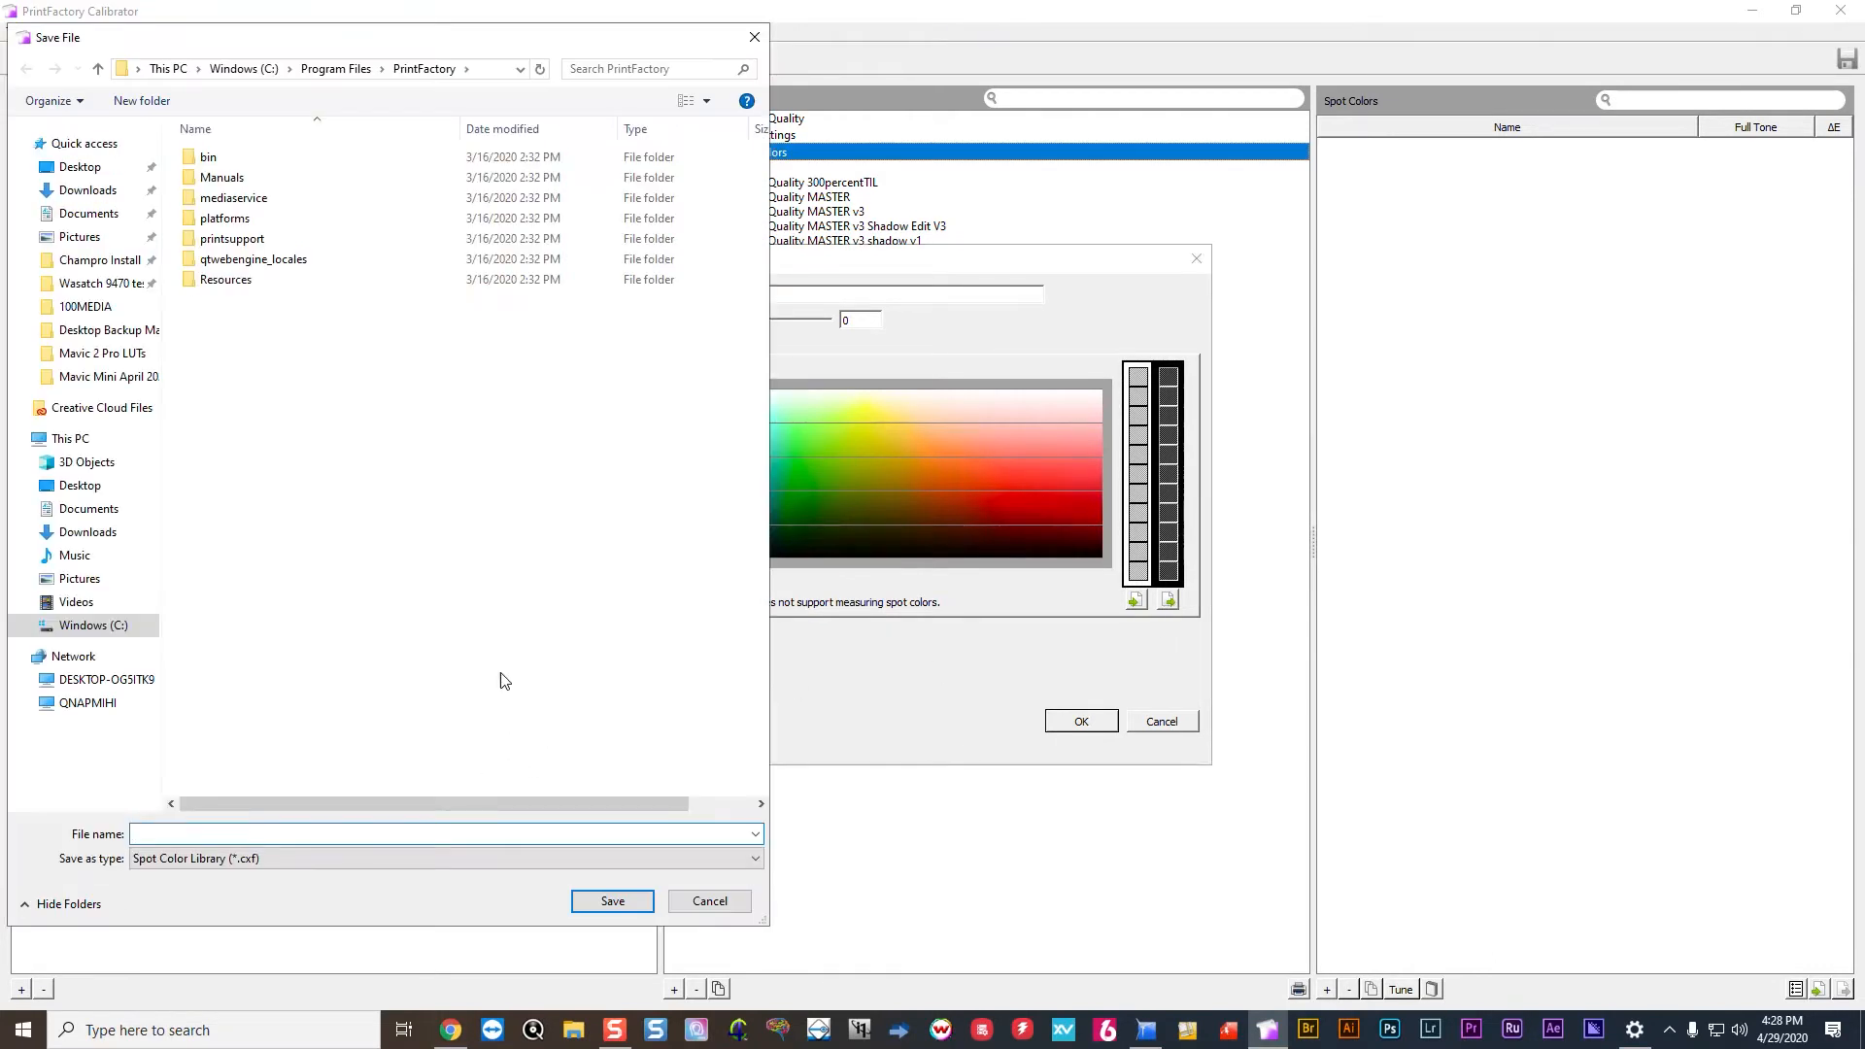
left_click(710, 901)
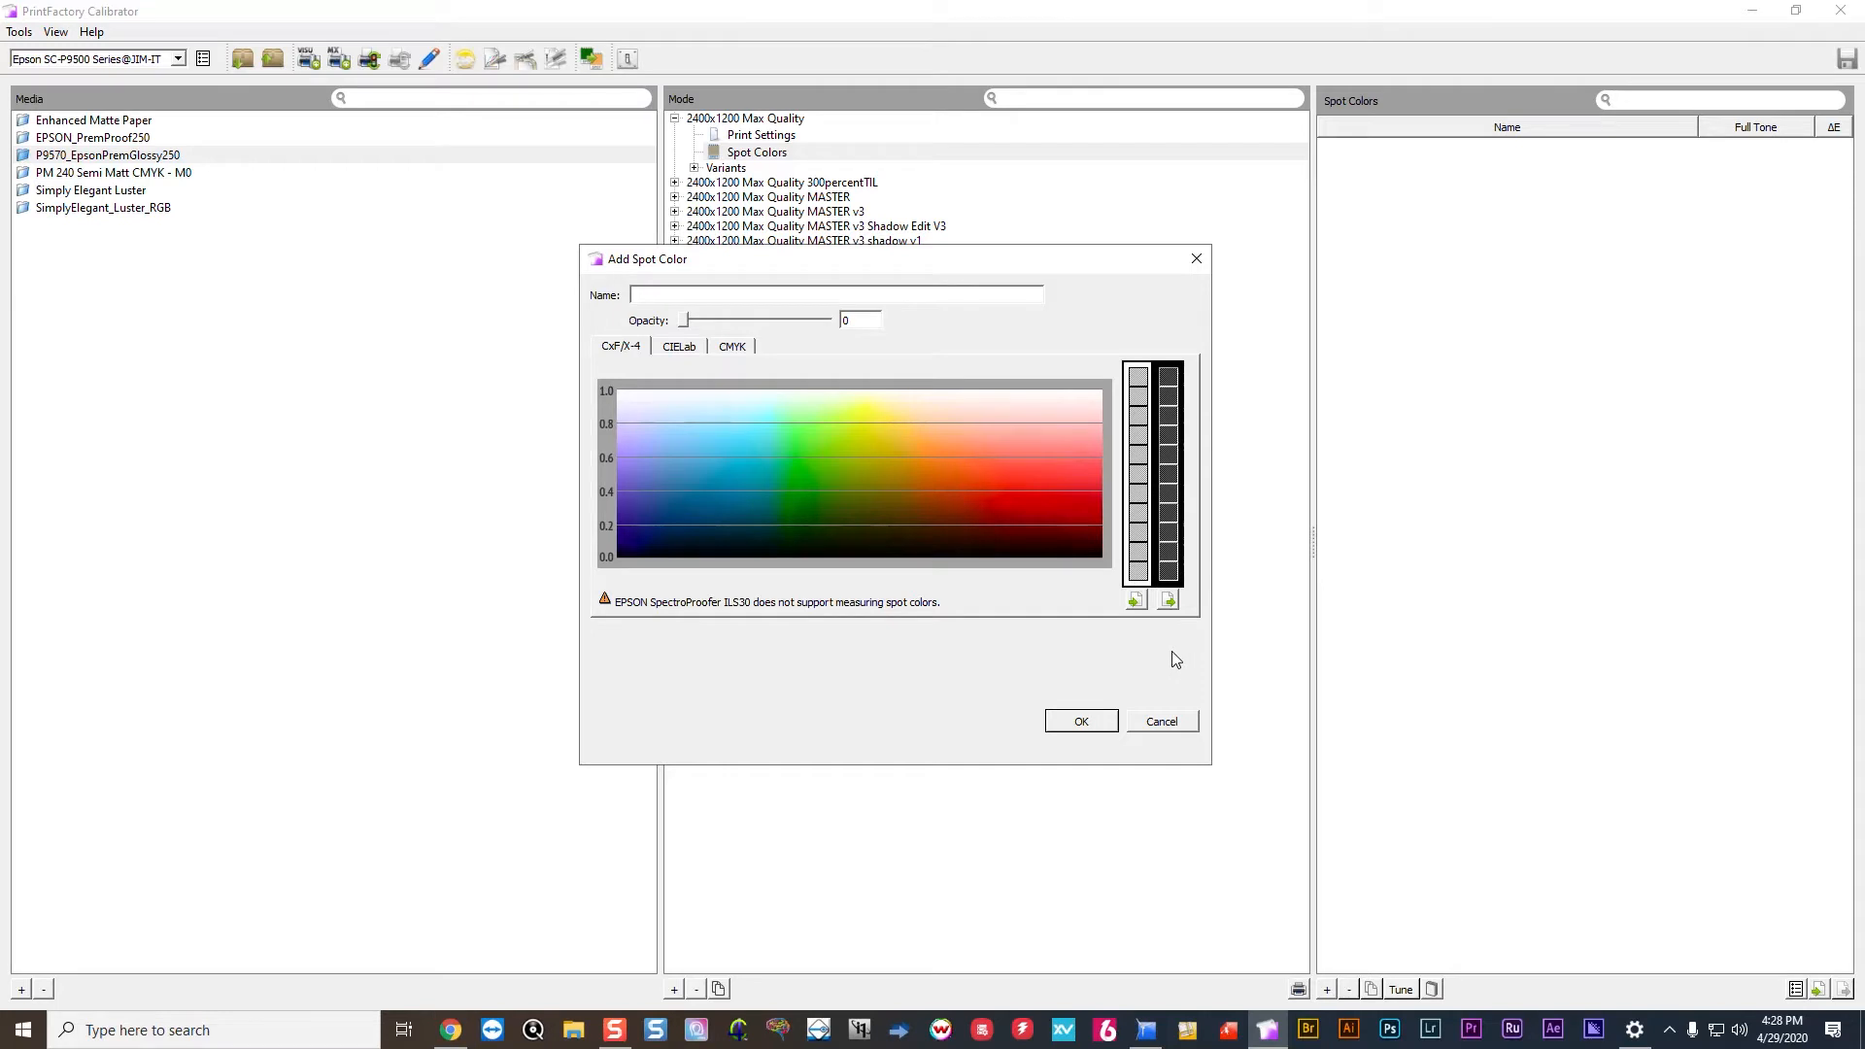
Define the new spot color in CIELab with 100% values of L 50, a 70 and b 35.
left_click(680, 349)
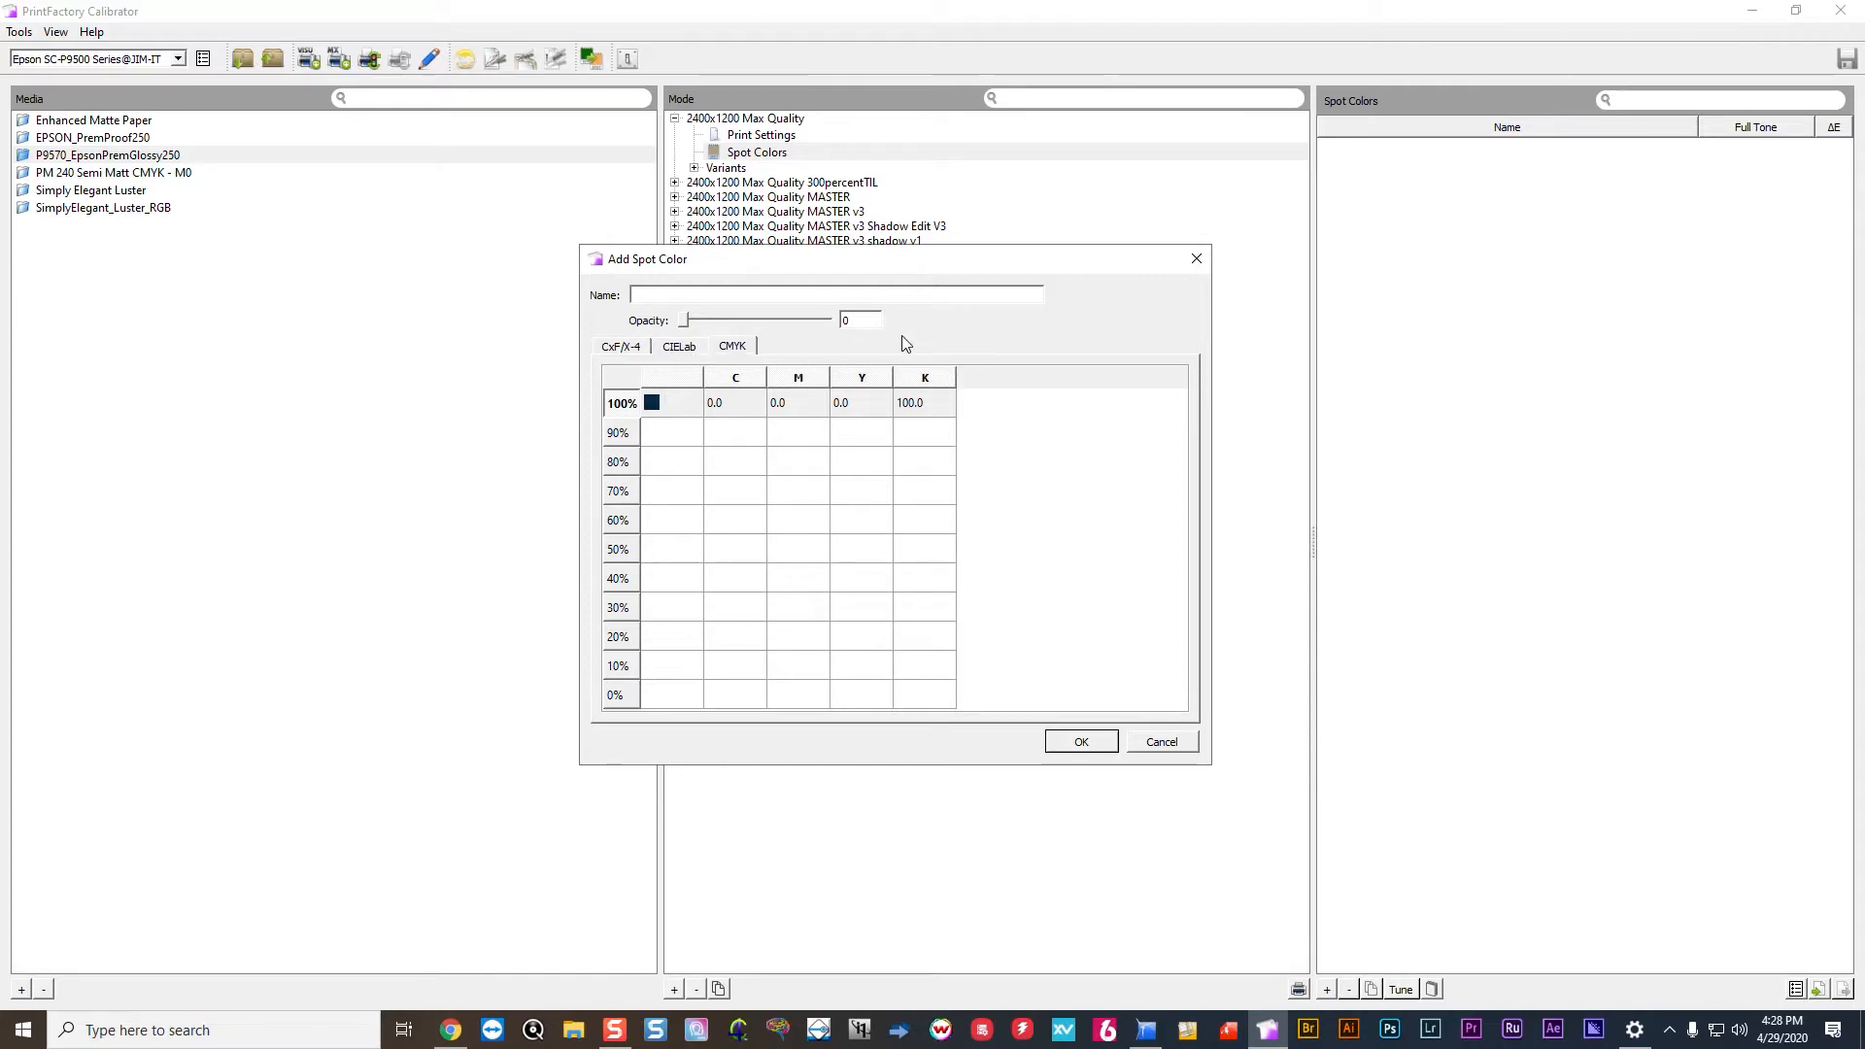
left_click(685, 349)
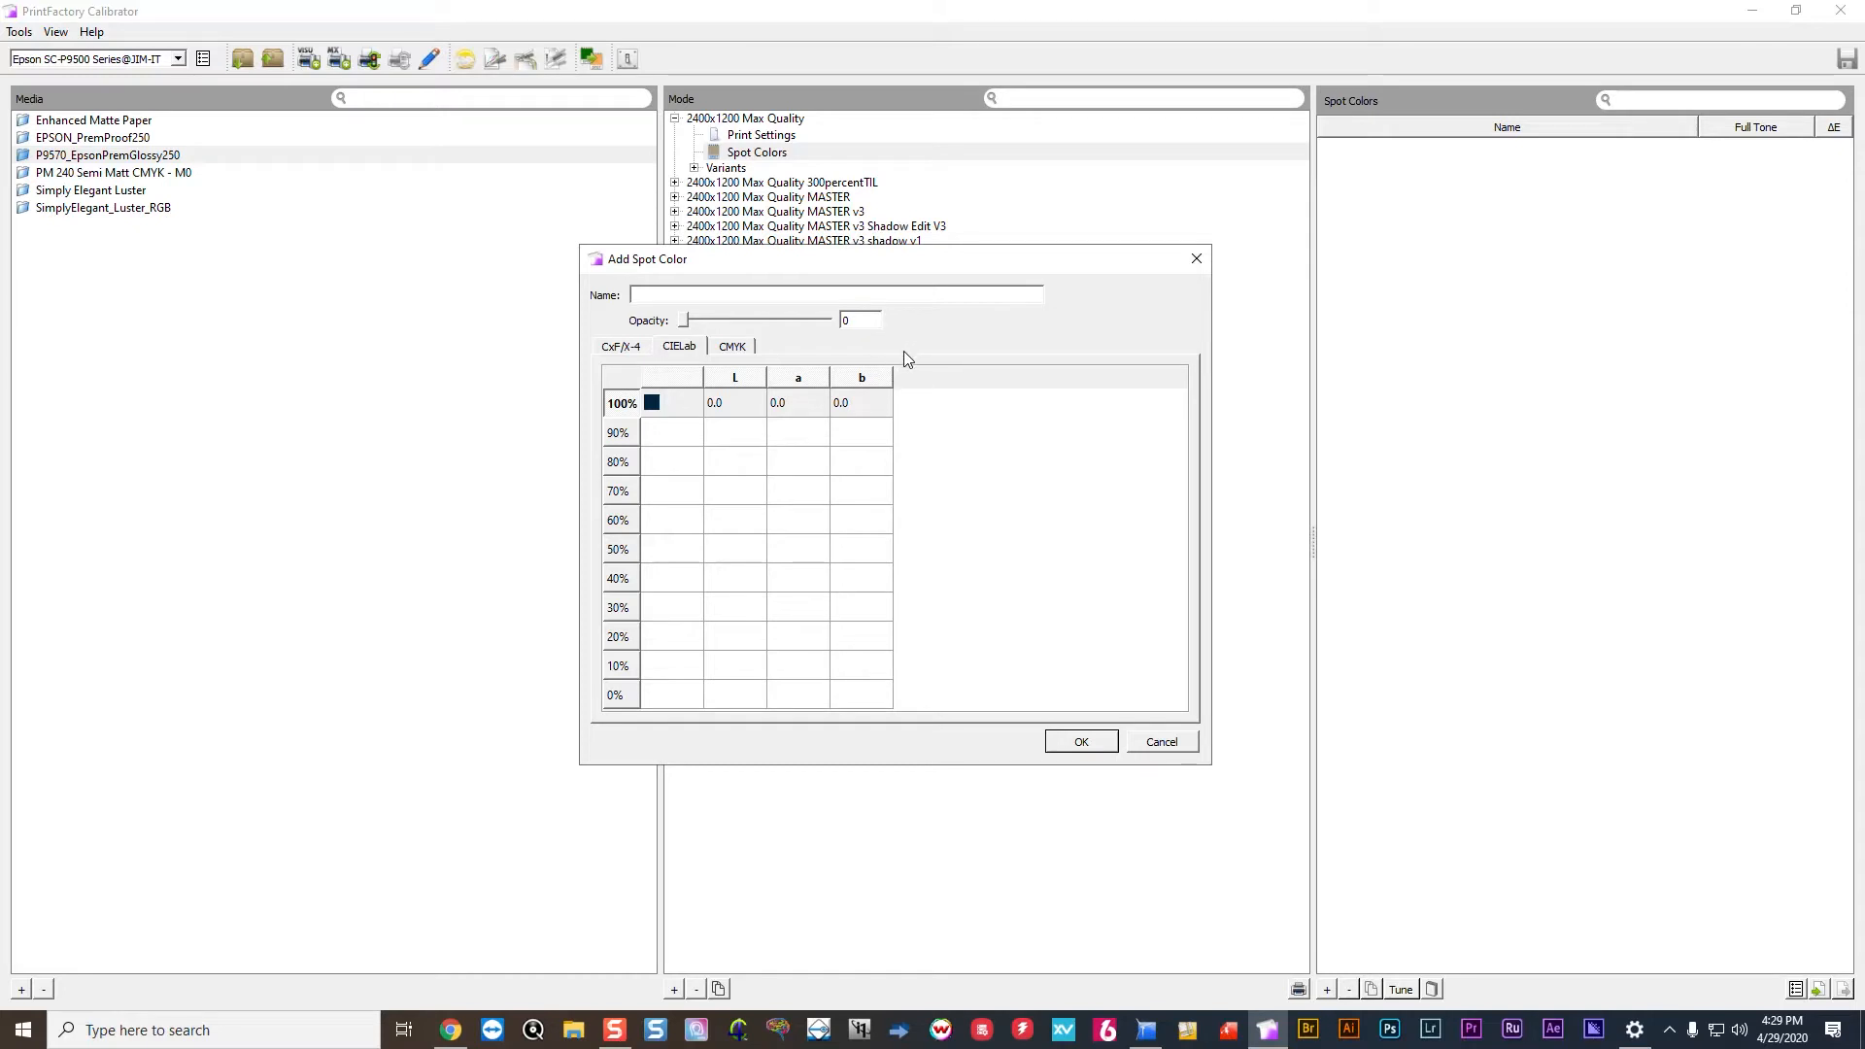
left_click(753, 408)
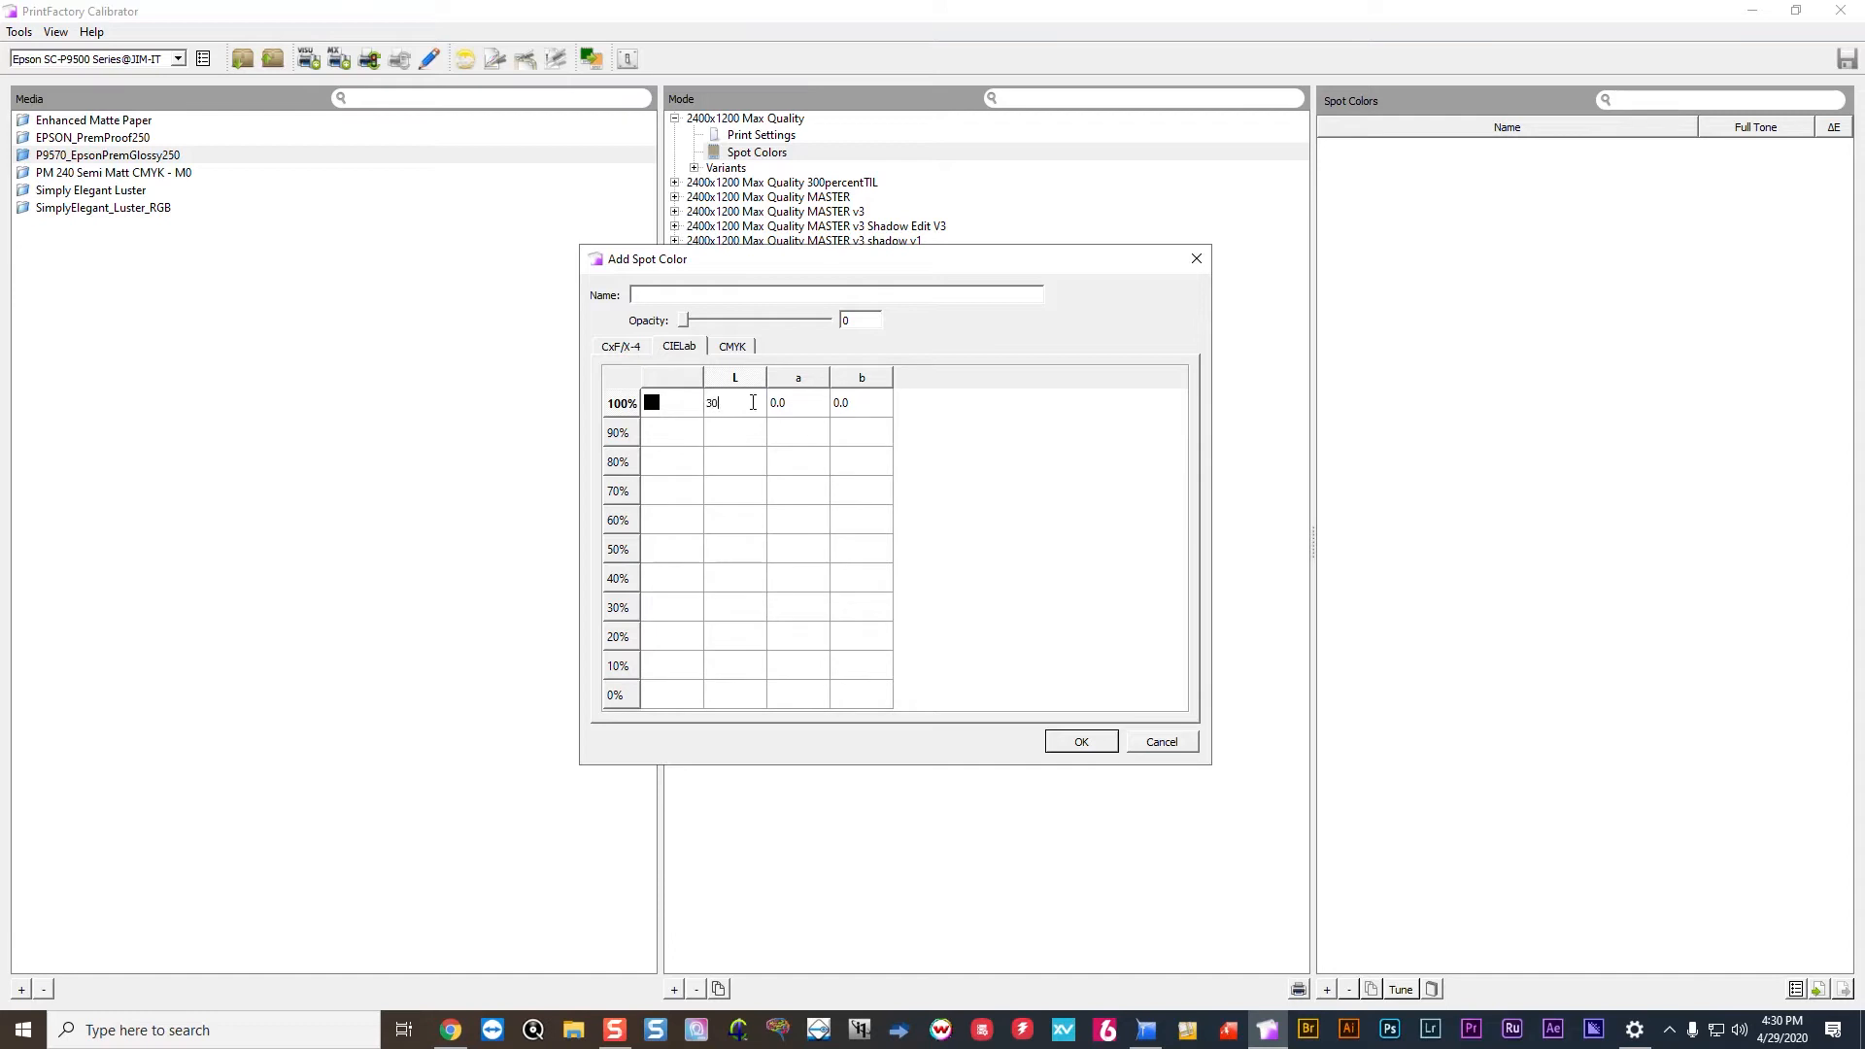
key("BackSpace")
key("BackSpace")
left_click(783, 408)
type("70")
left_click(868, 406)
type("35")
key("Return")
left_click(793, 412)
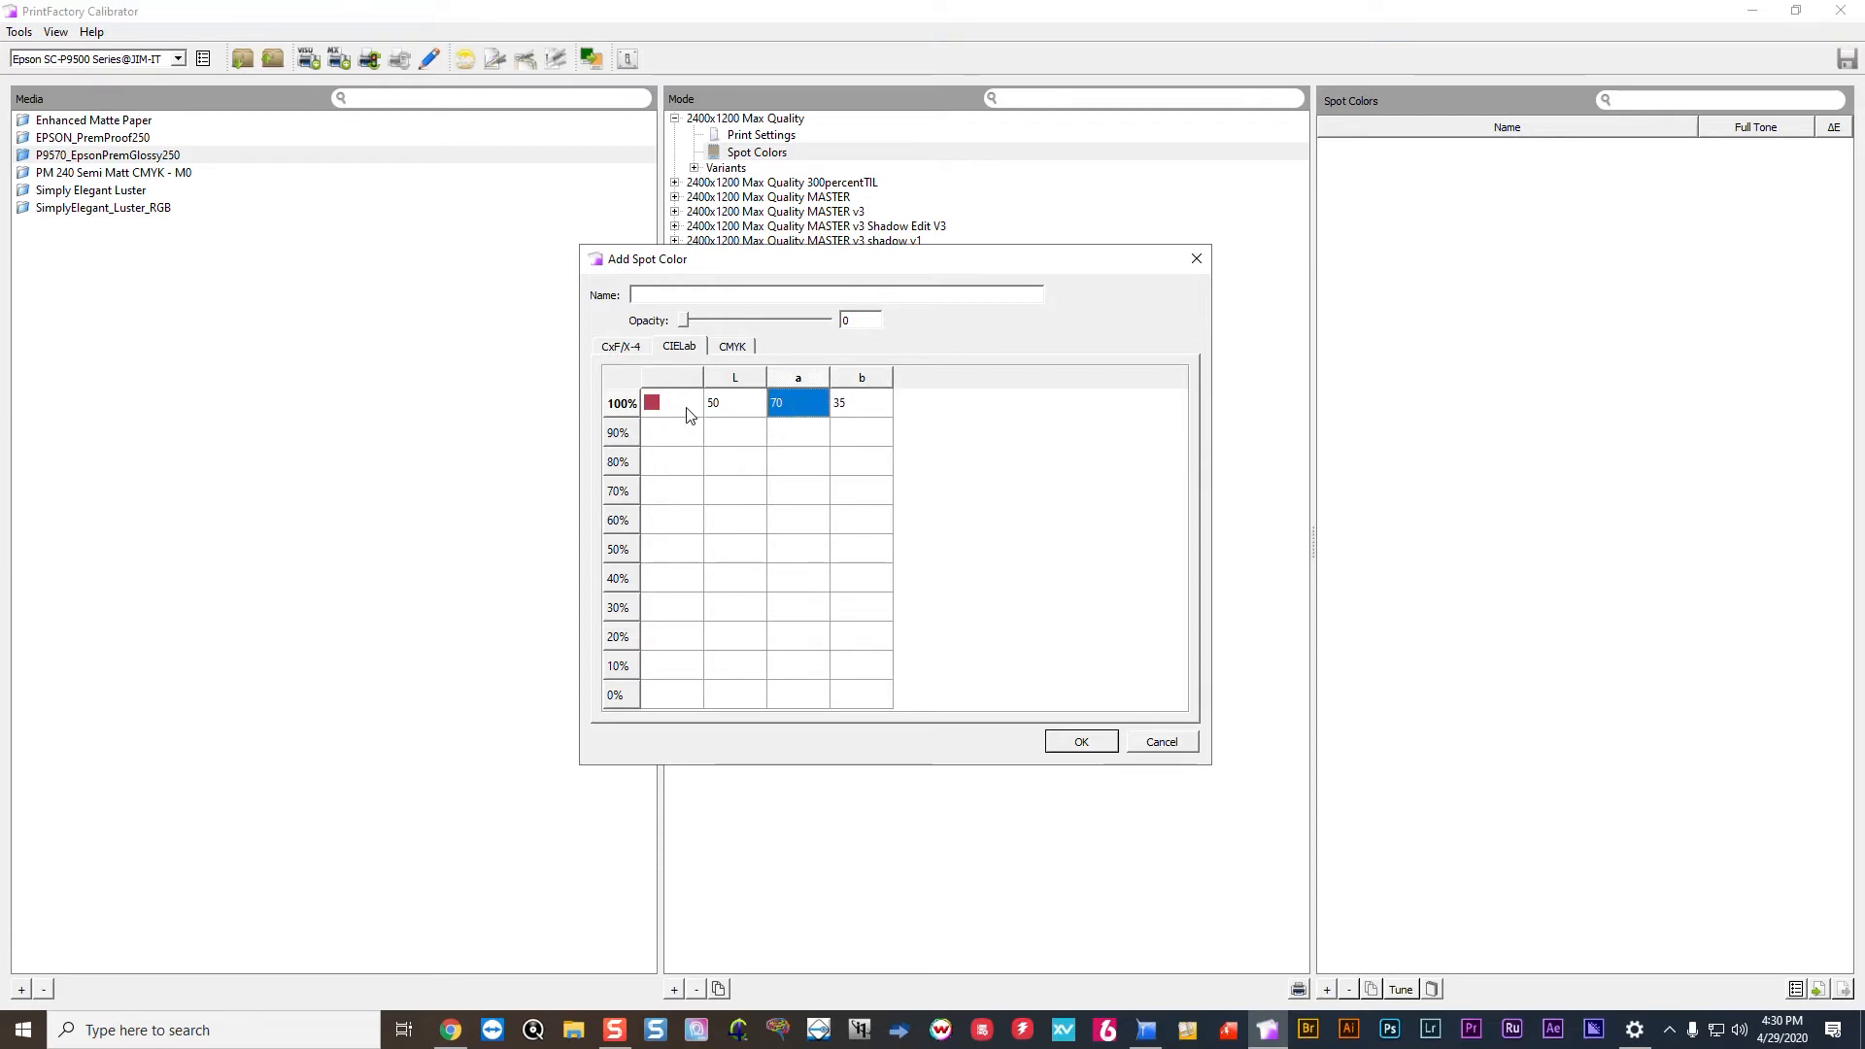
left_click(812, 467)
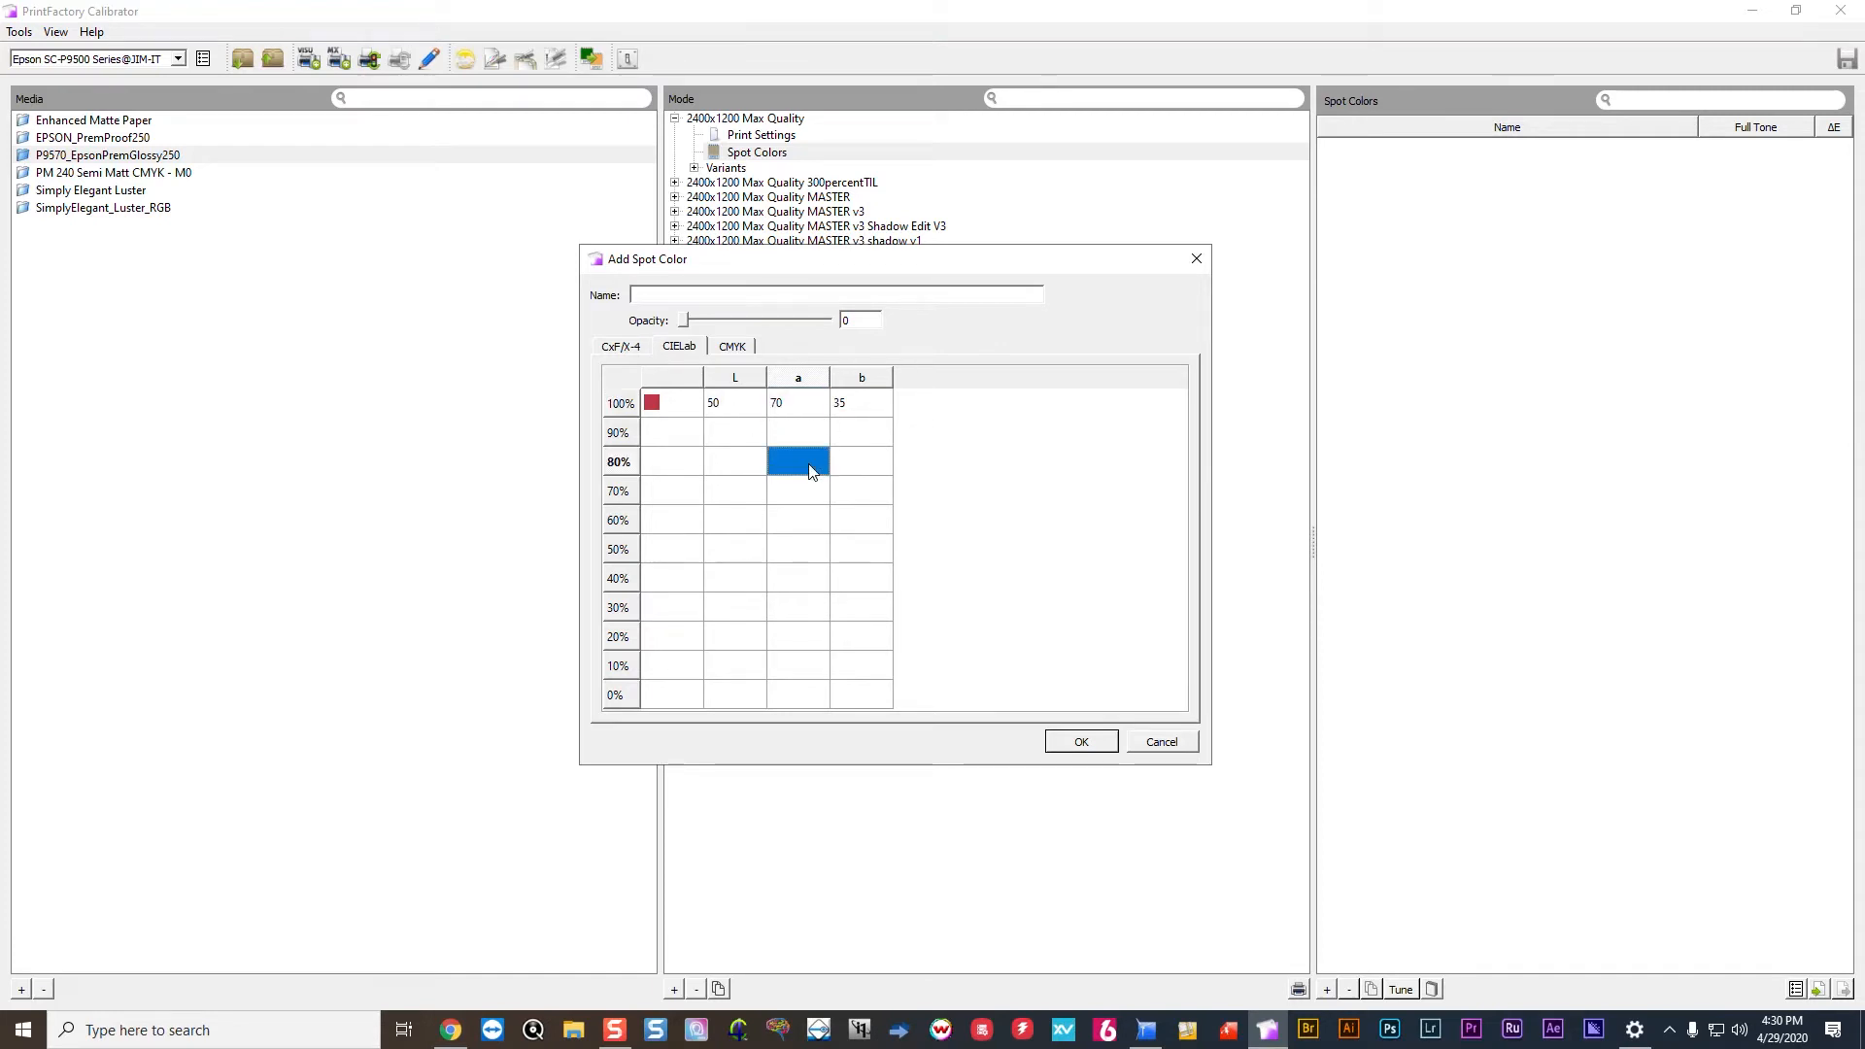
Try a variation of the spot color with 100% CIELab values of L 52, a 68 and b 37.
left_click(738, 409)
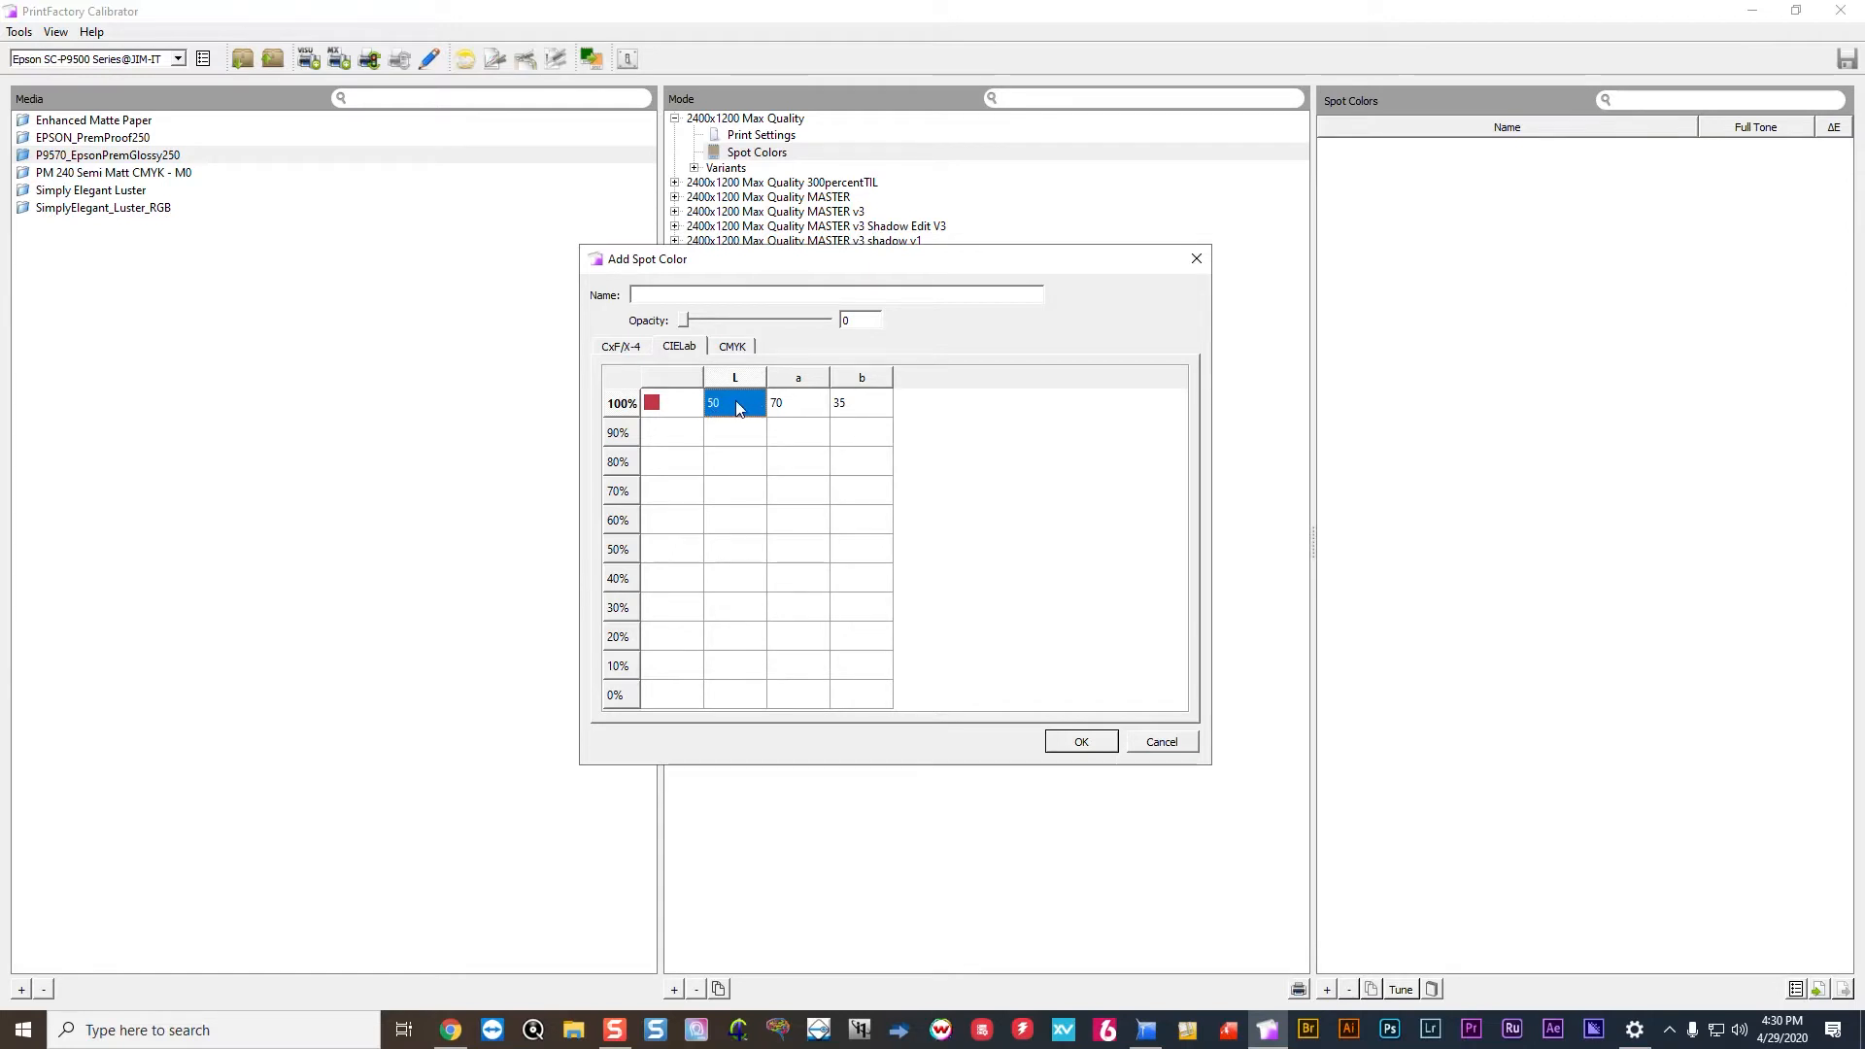
type("52")
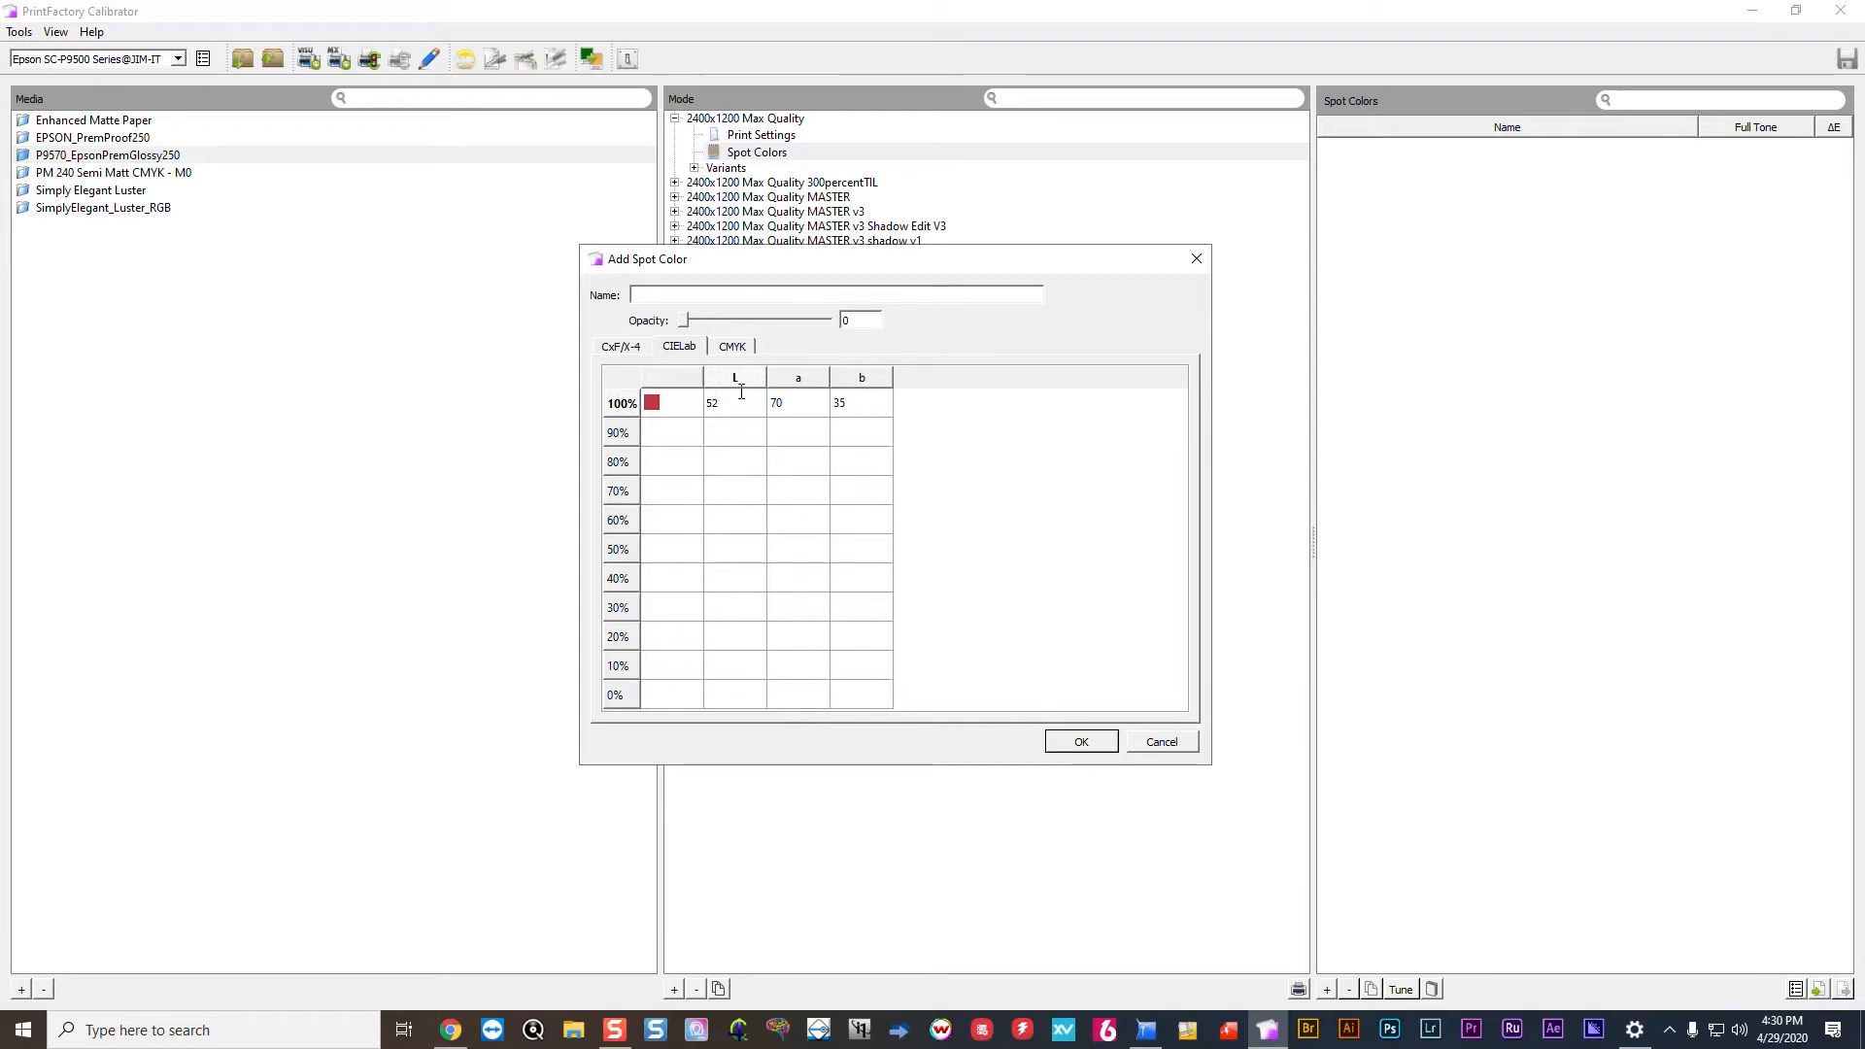
left_click(822, 407)
type("68")
left_click(864, 412)
type("33")
key("BackSpace")
key("BackSpace")
type("35")
key("BackSpace")
Set the spot color's 100% CIELab values back to L 50, a 70 and b 35.
left_click(735, 410)
type("500")
left_click_drag(727, 405, 642, 401)
type("50")
left_click(812, 404)
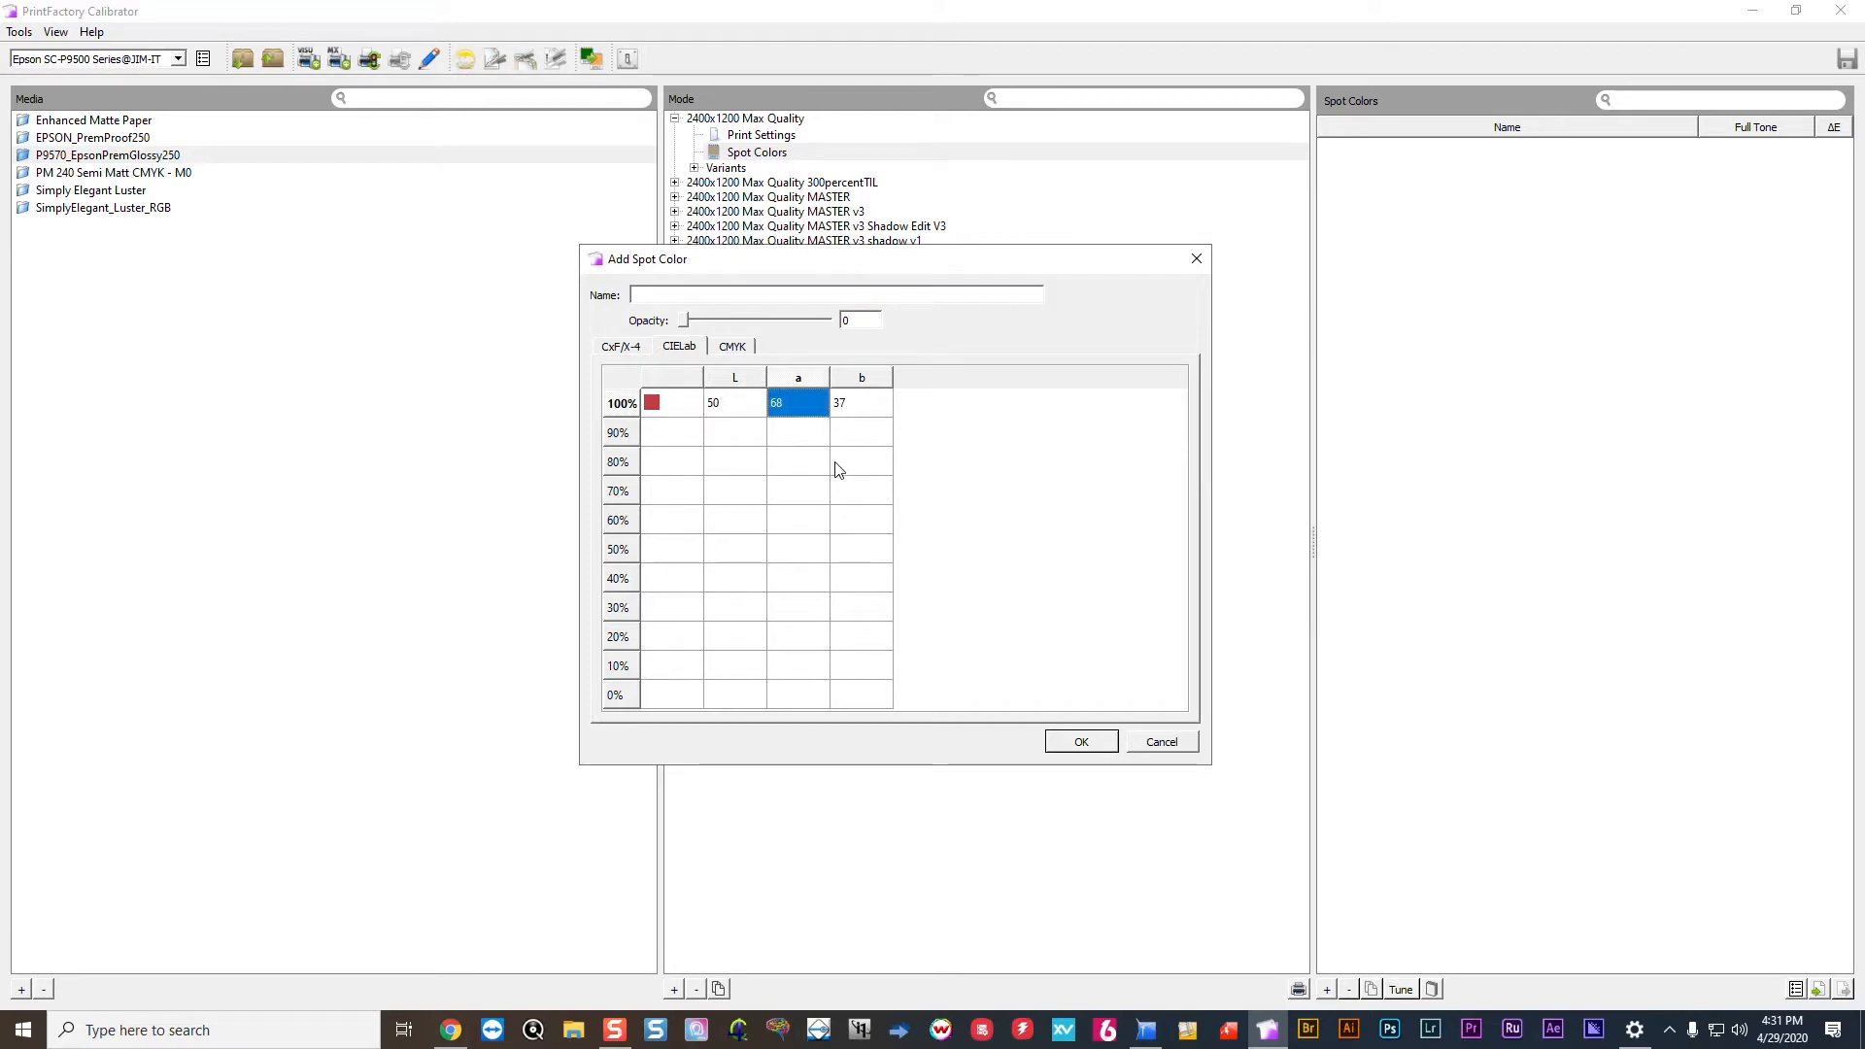
type("70")
left_click(852, 403)
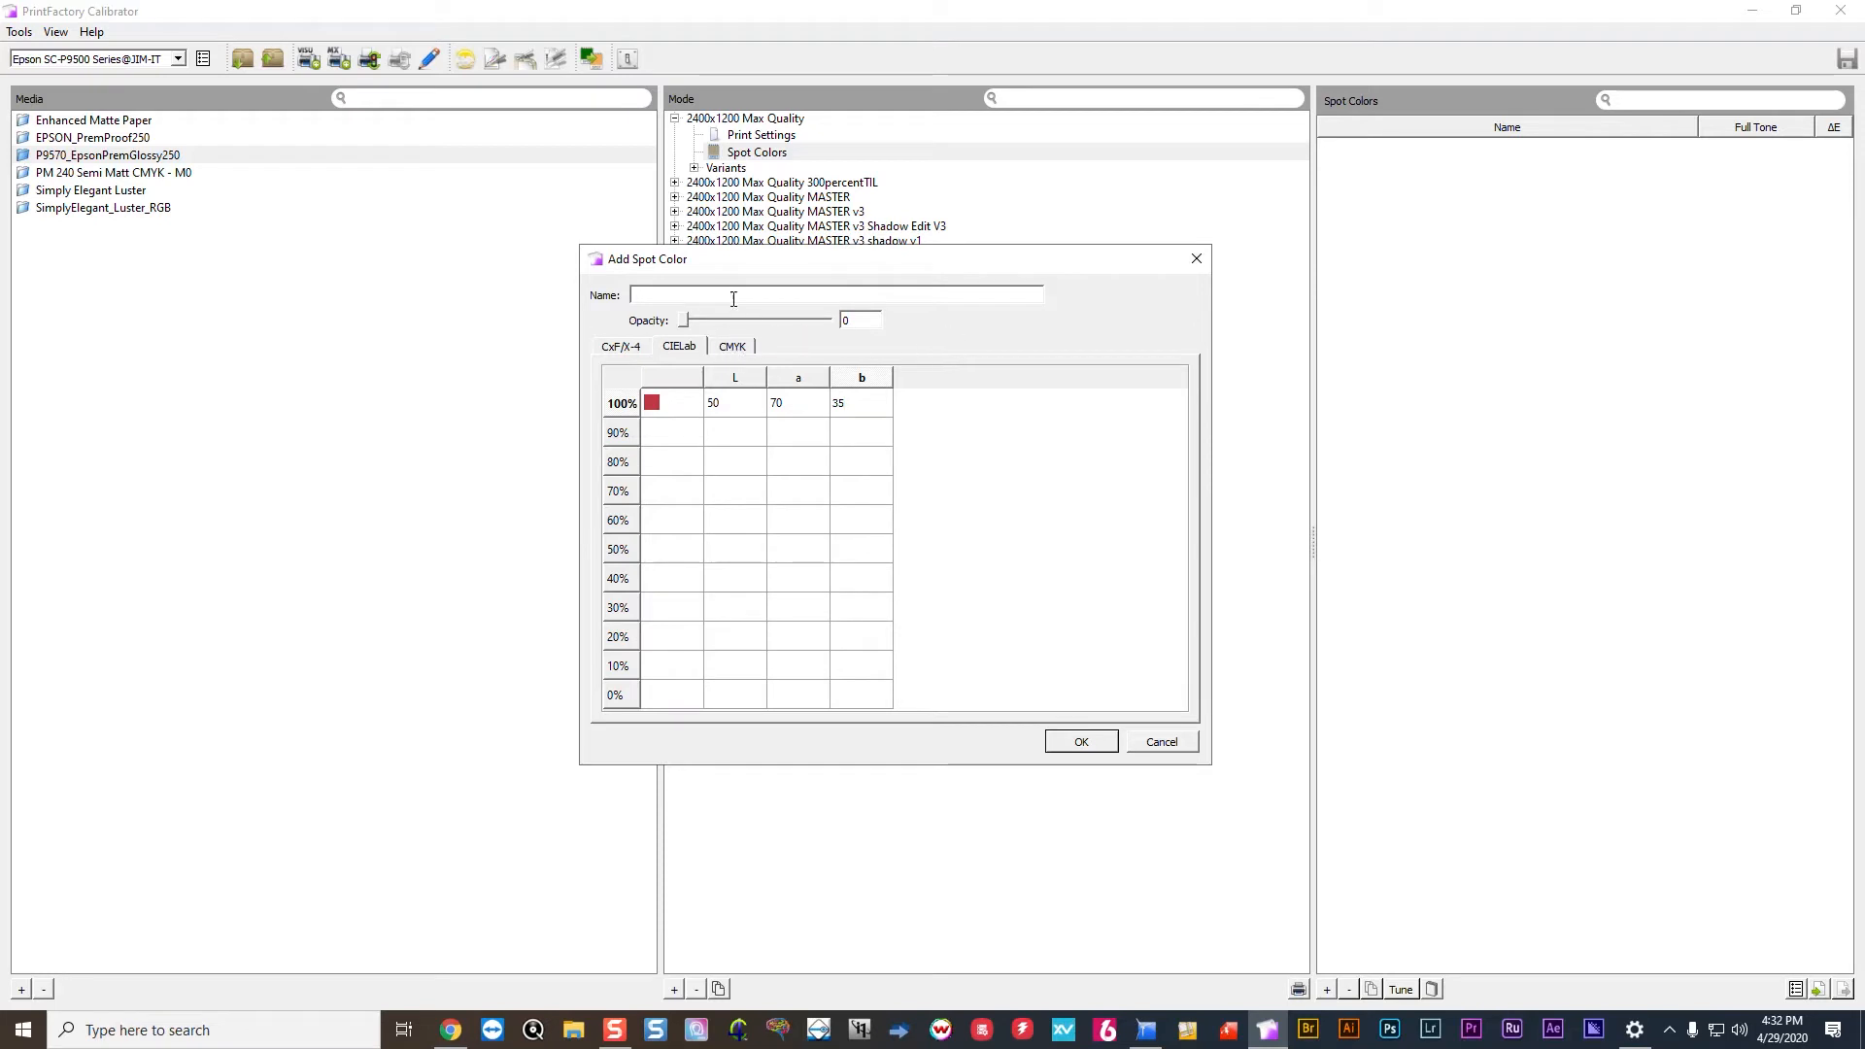
Name the spot color Jims Red and use an opacity of 0.
left_click(687, 288)
type("Jims Red")
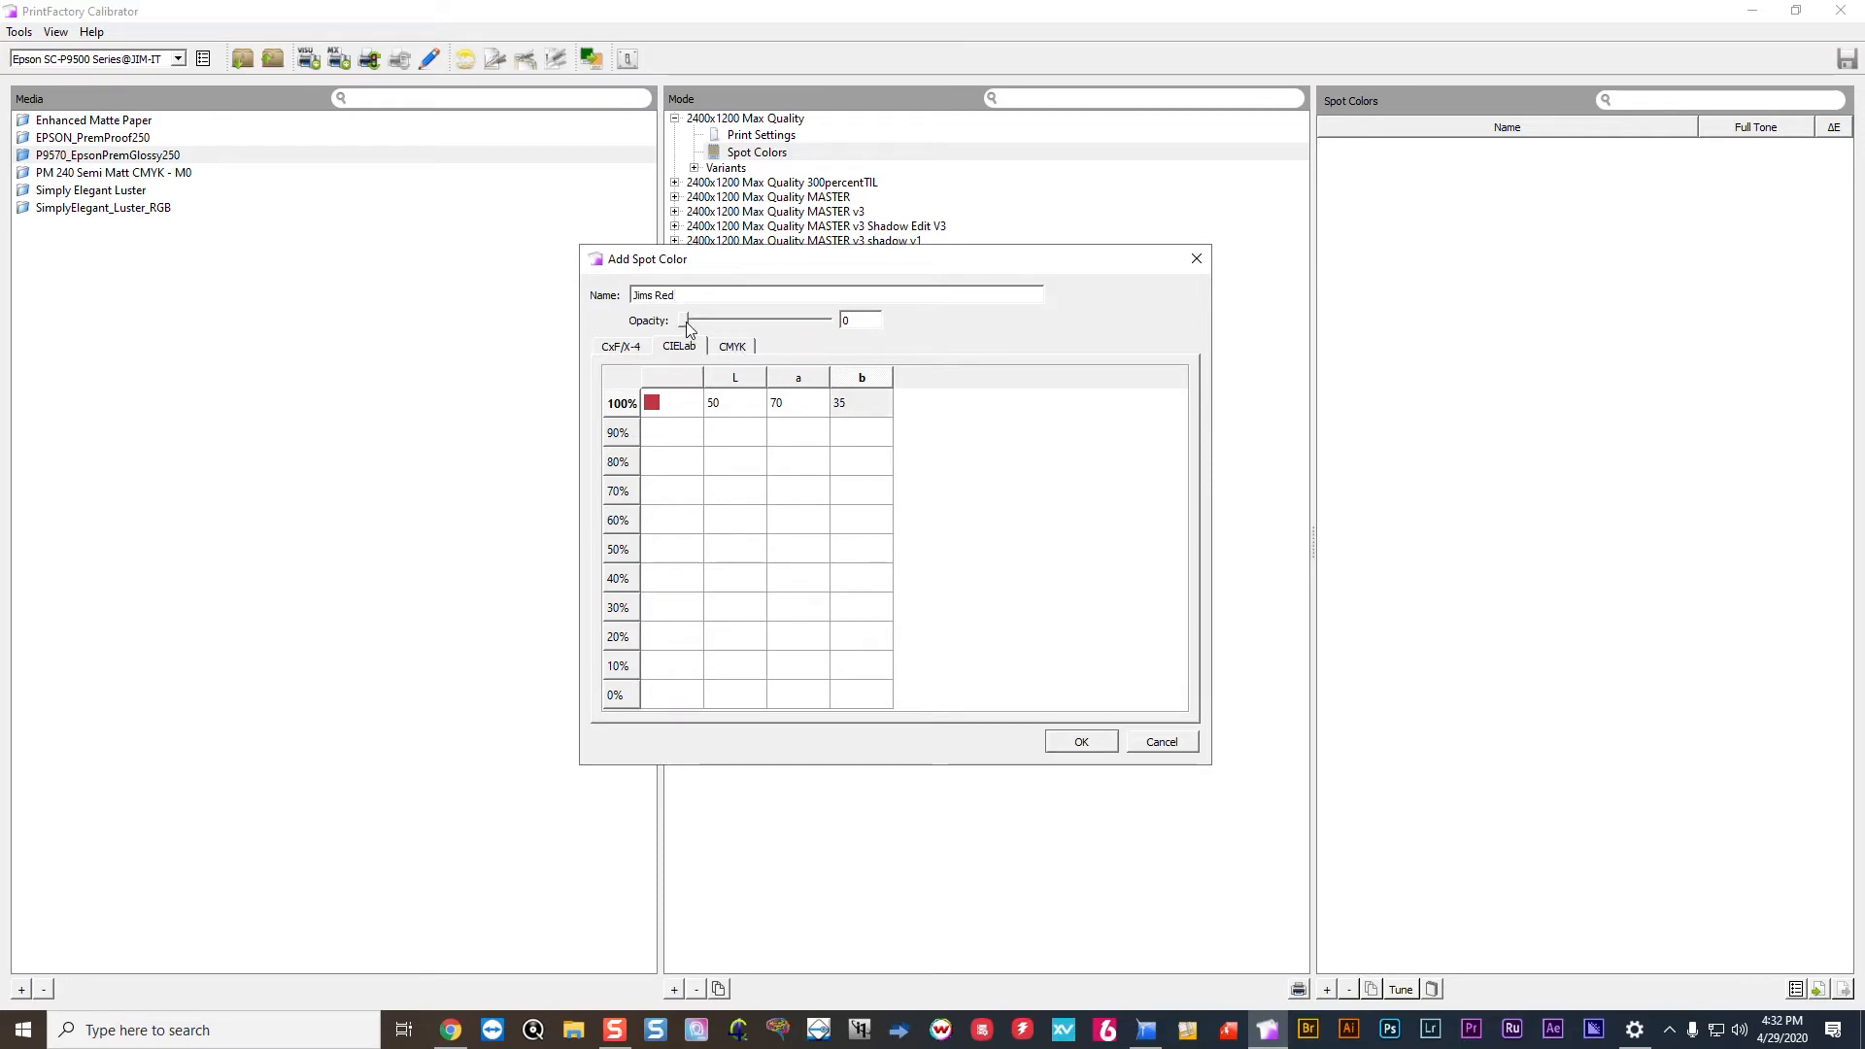
left_click_drag(685, 322, 408, 331)
Compare the color's CMYK and CIELab definitions, and add Jims Red to the spot color list.
left_click(742, 349)
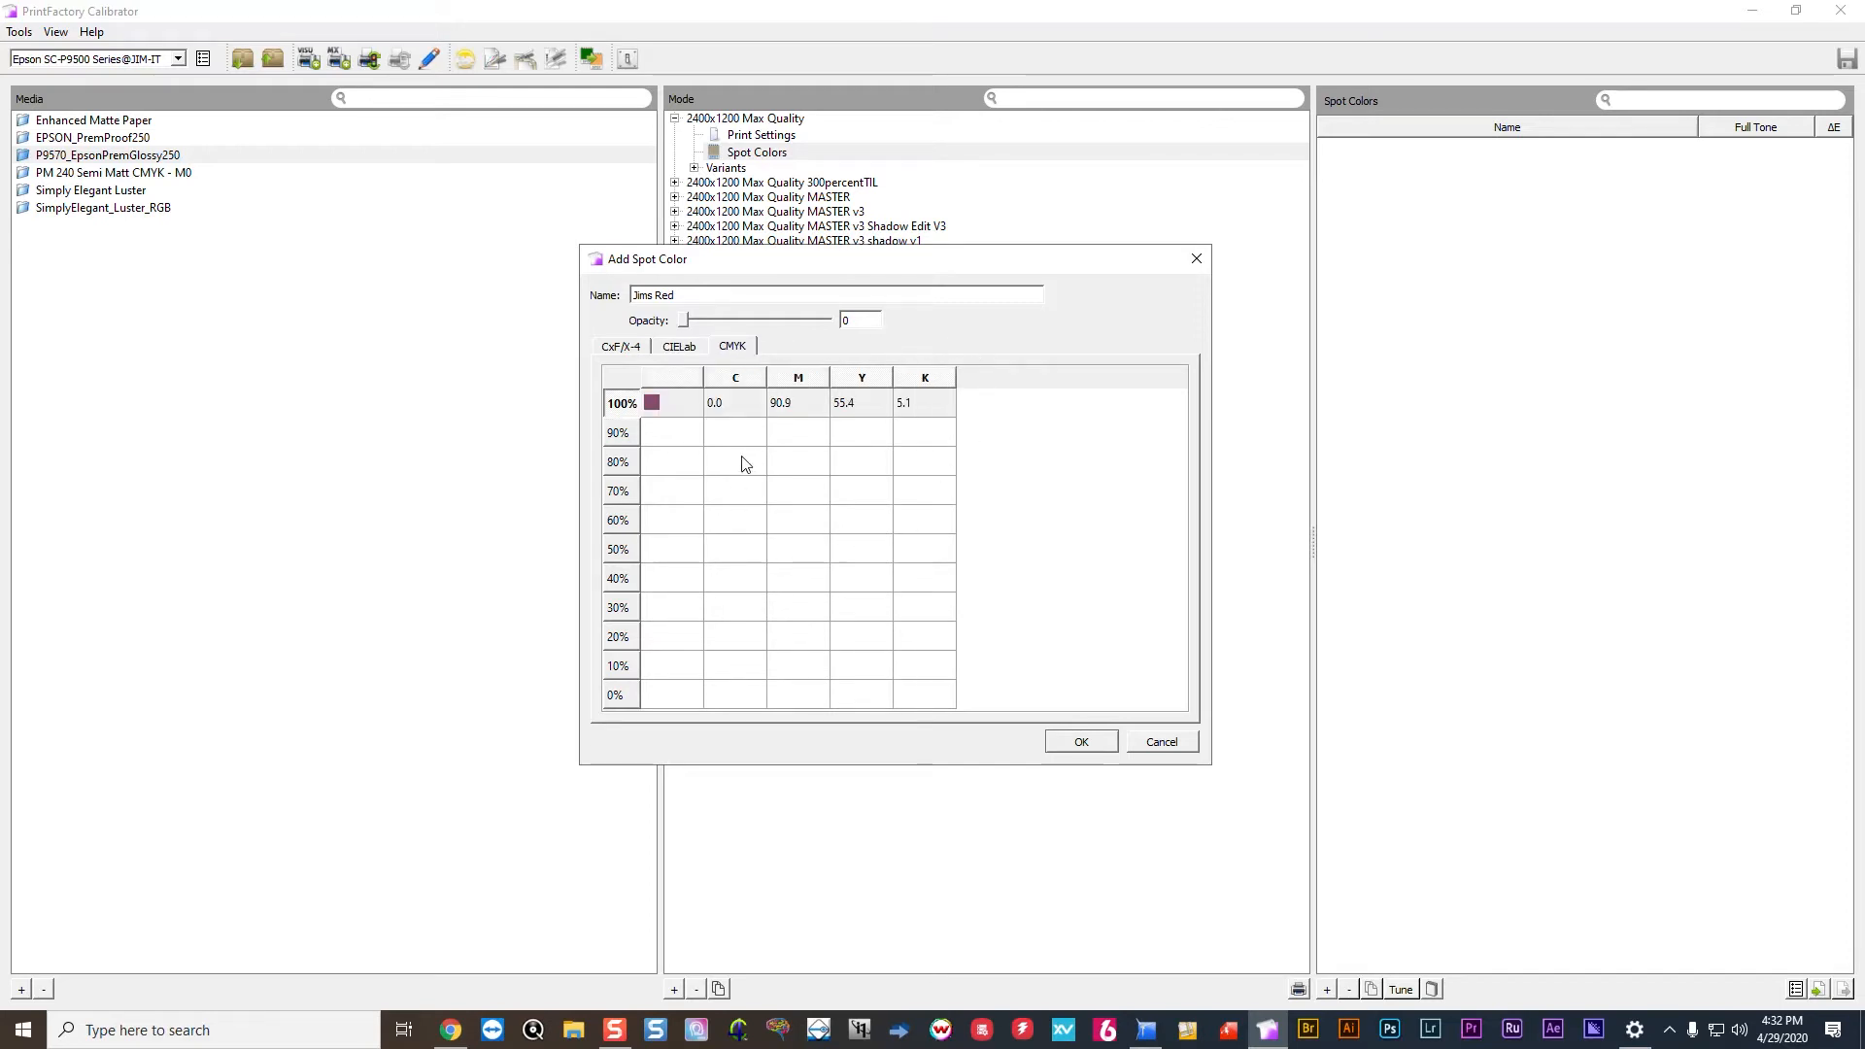
left_click_drag(843, 245, 845, 282)
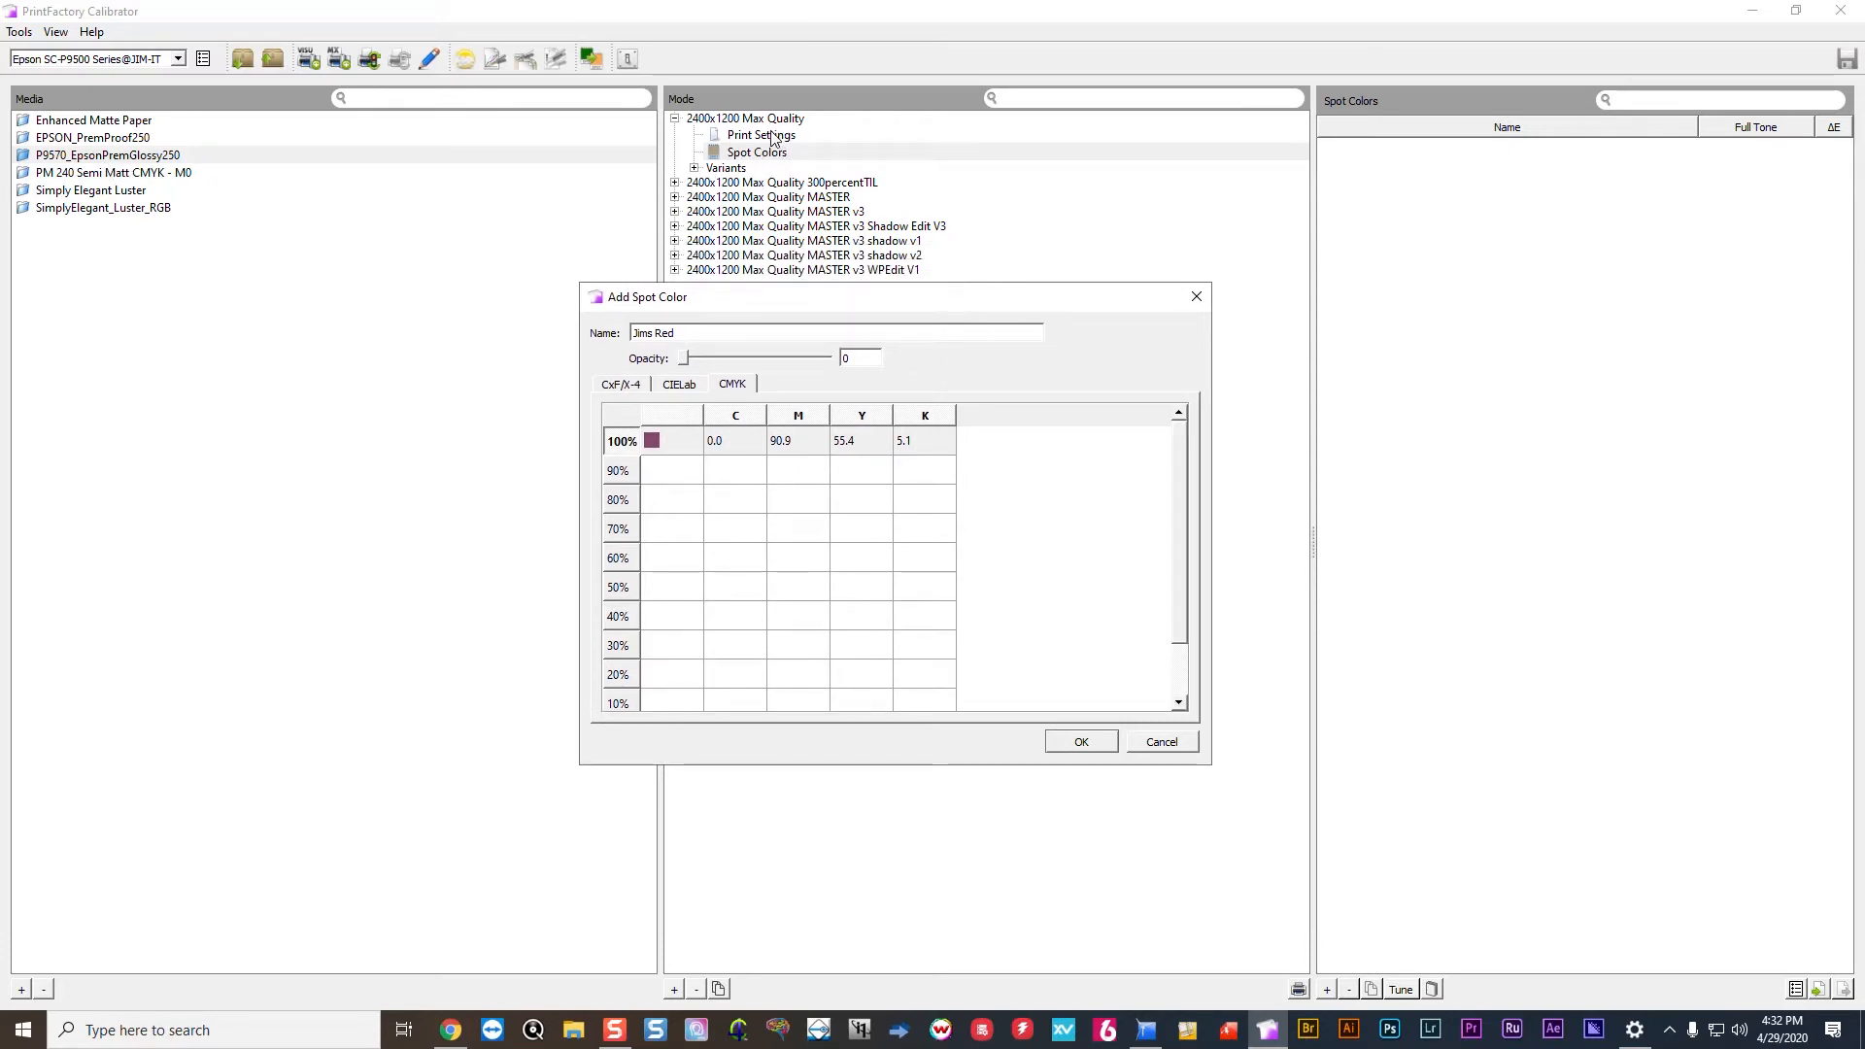
left_click(680, 385)
left_click(744, 385)
left_click(755, 445)
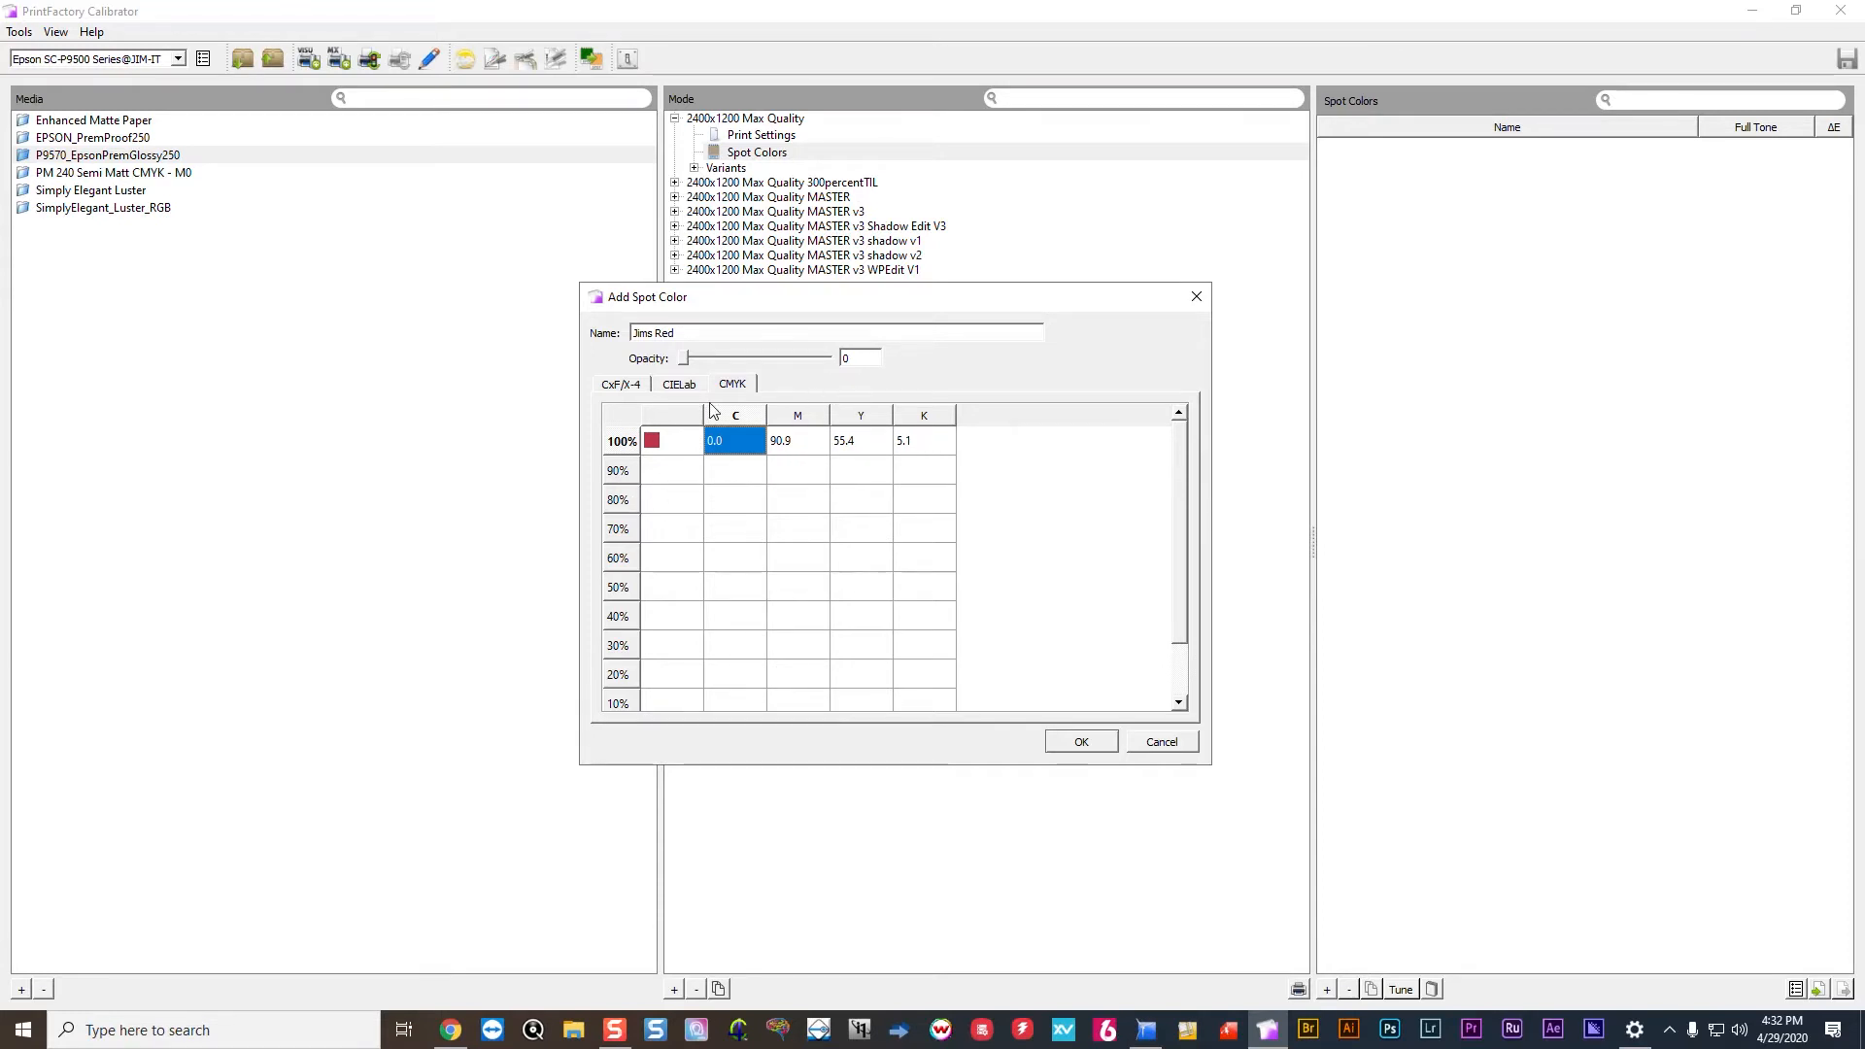
left_click(685, 385)
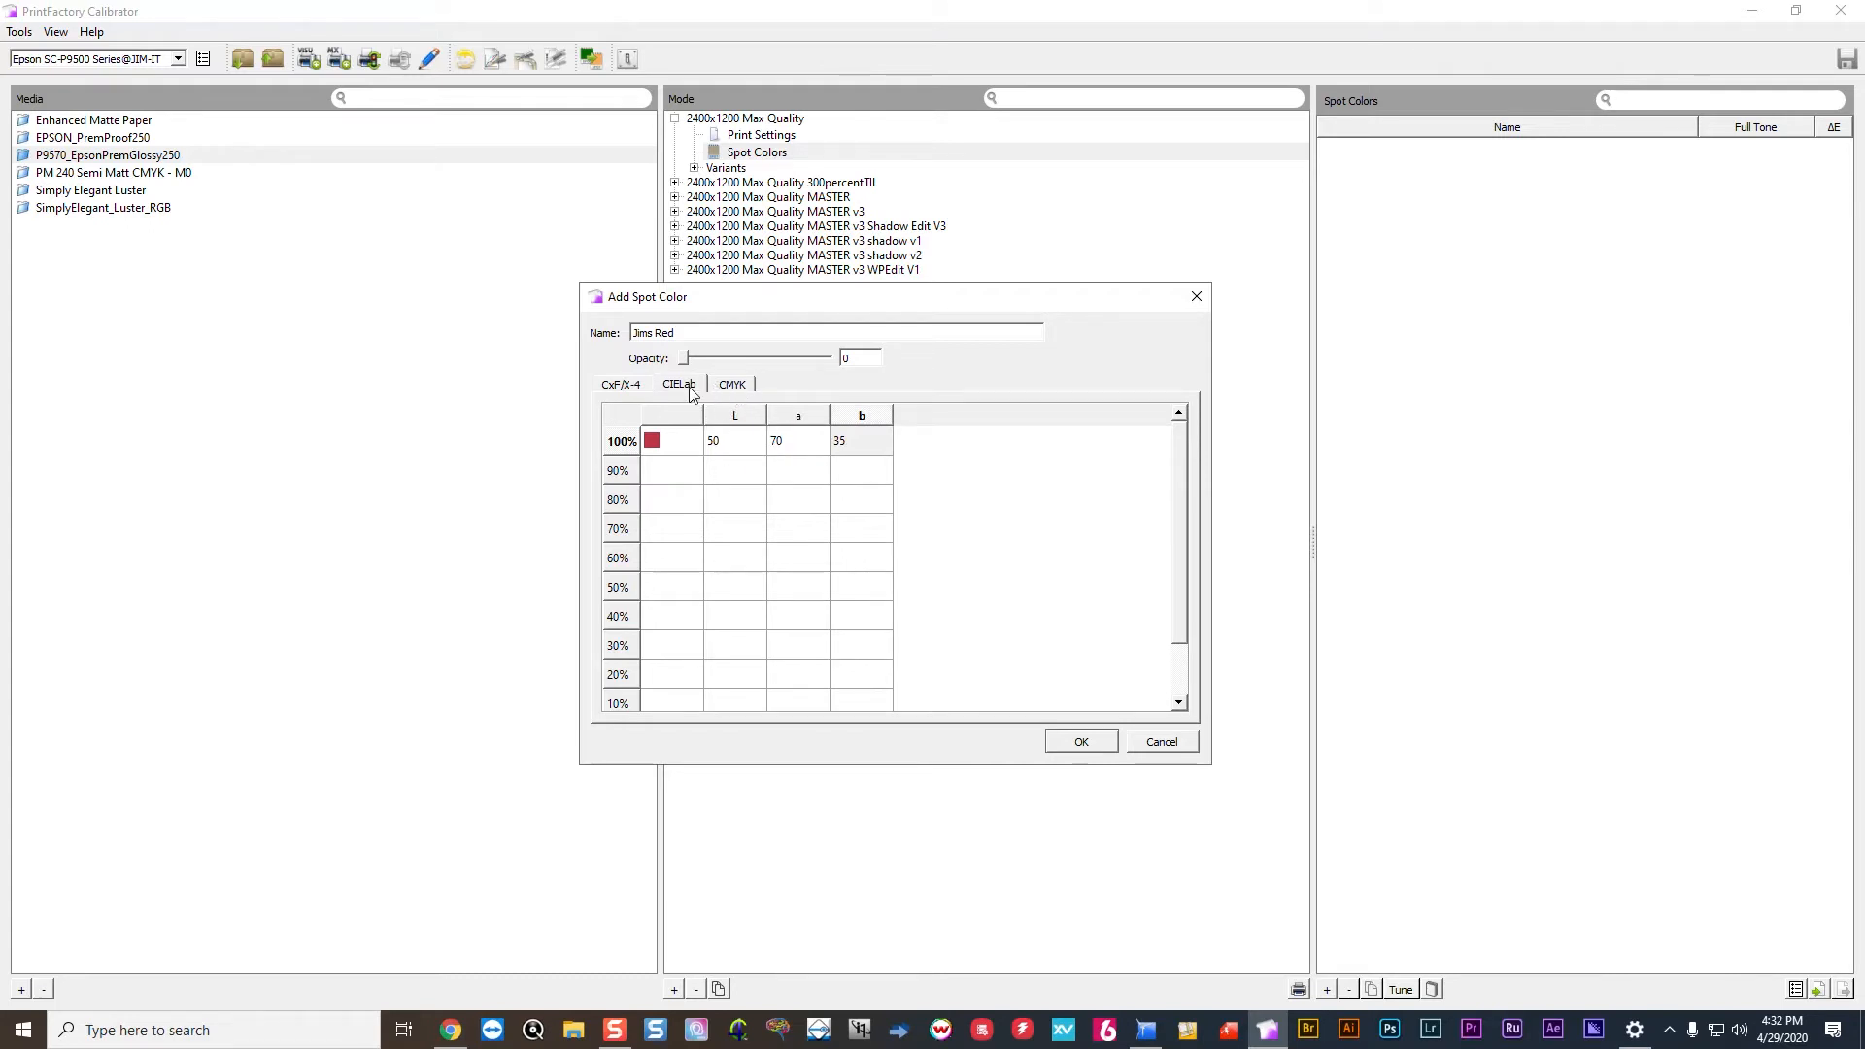
left_click(1081, 743)
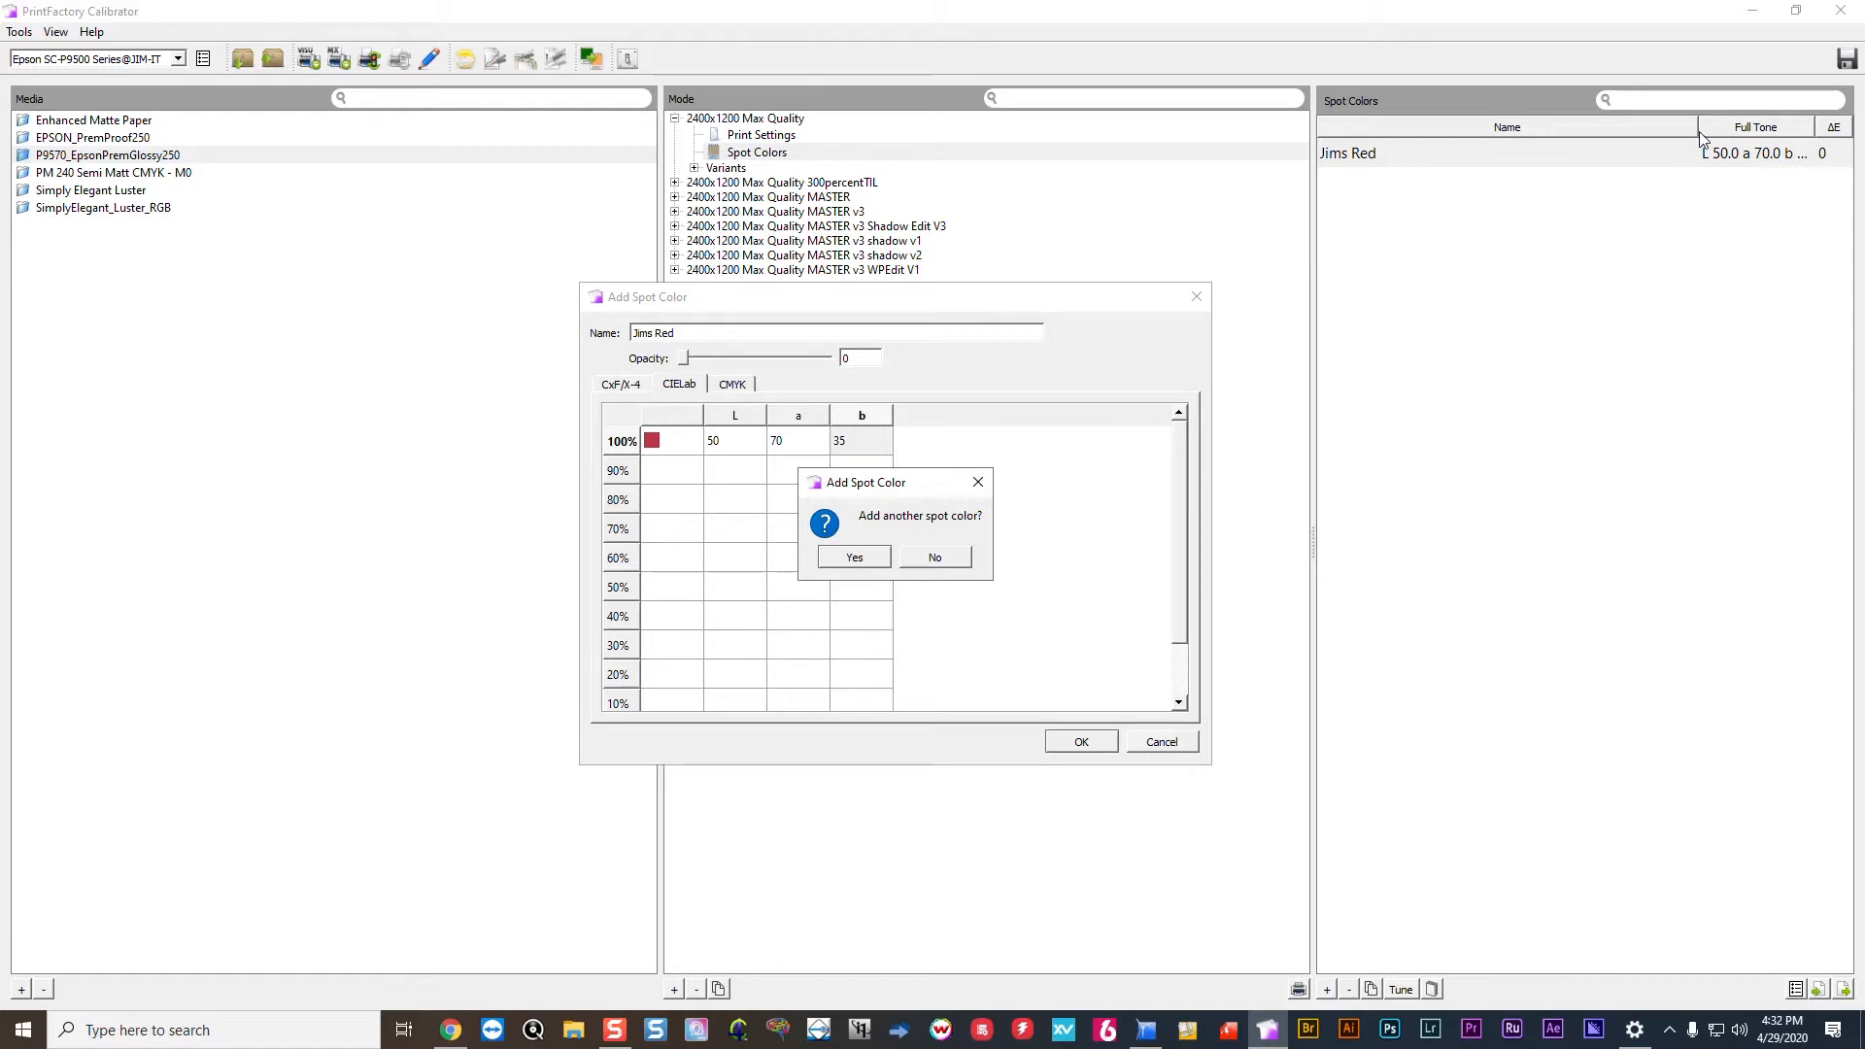
Start another spot color defined in CMYK and name it Jims Blue.
left_click(859, 555)
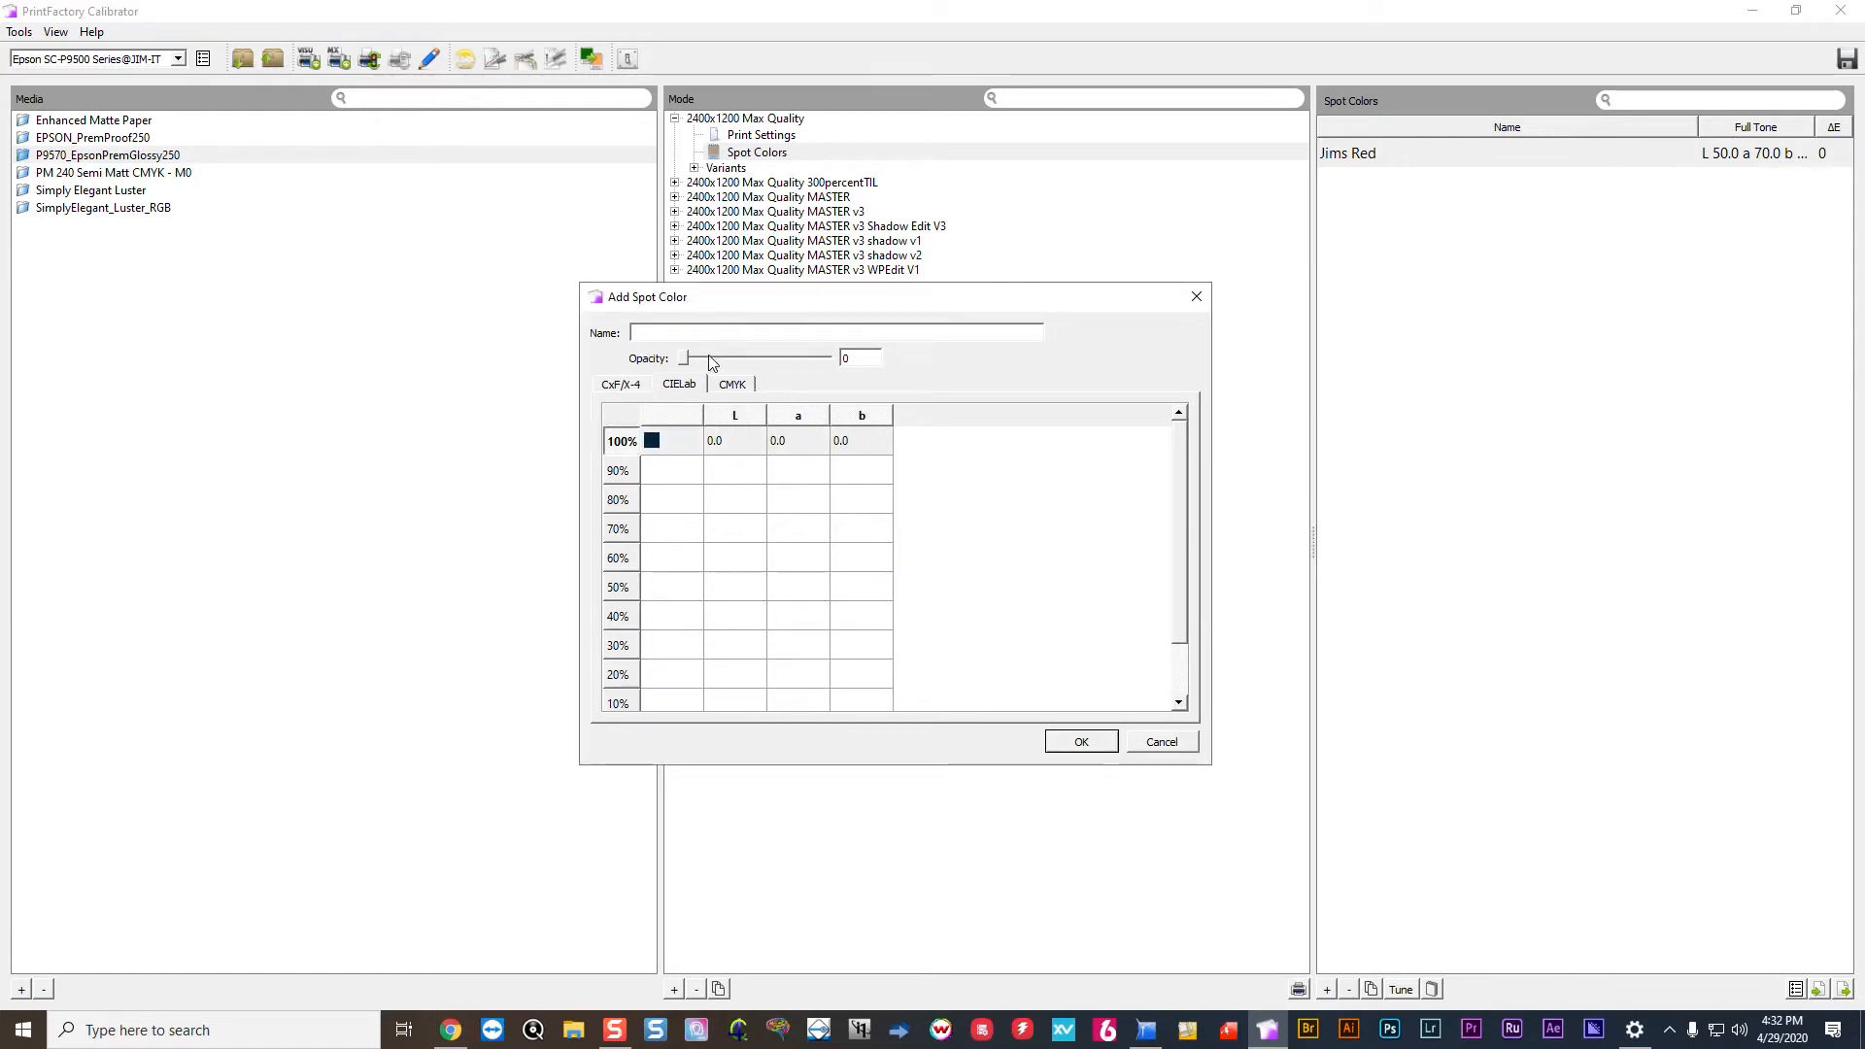
left_click(730, 386)
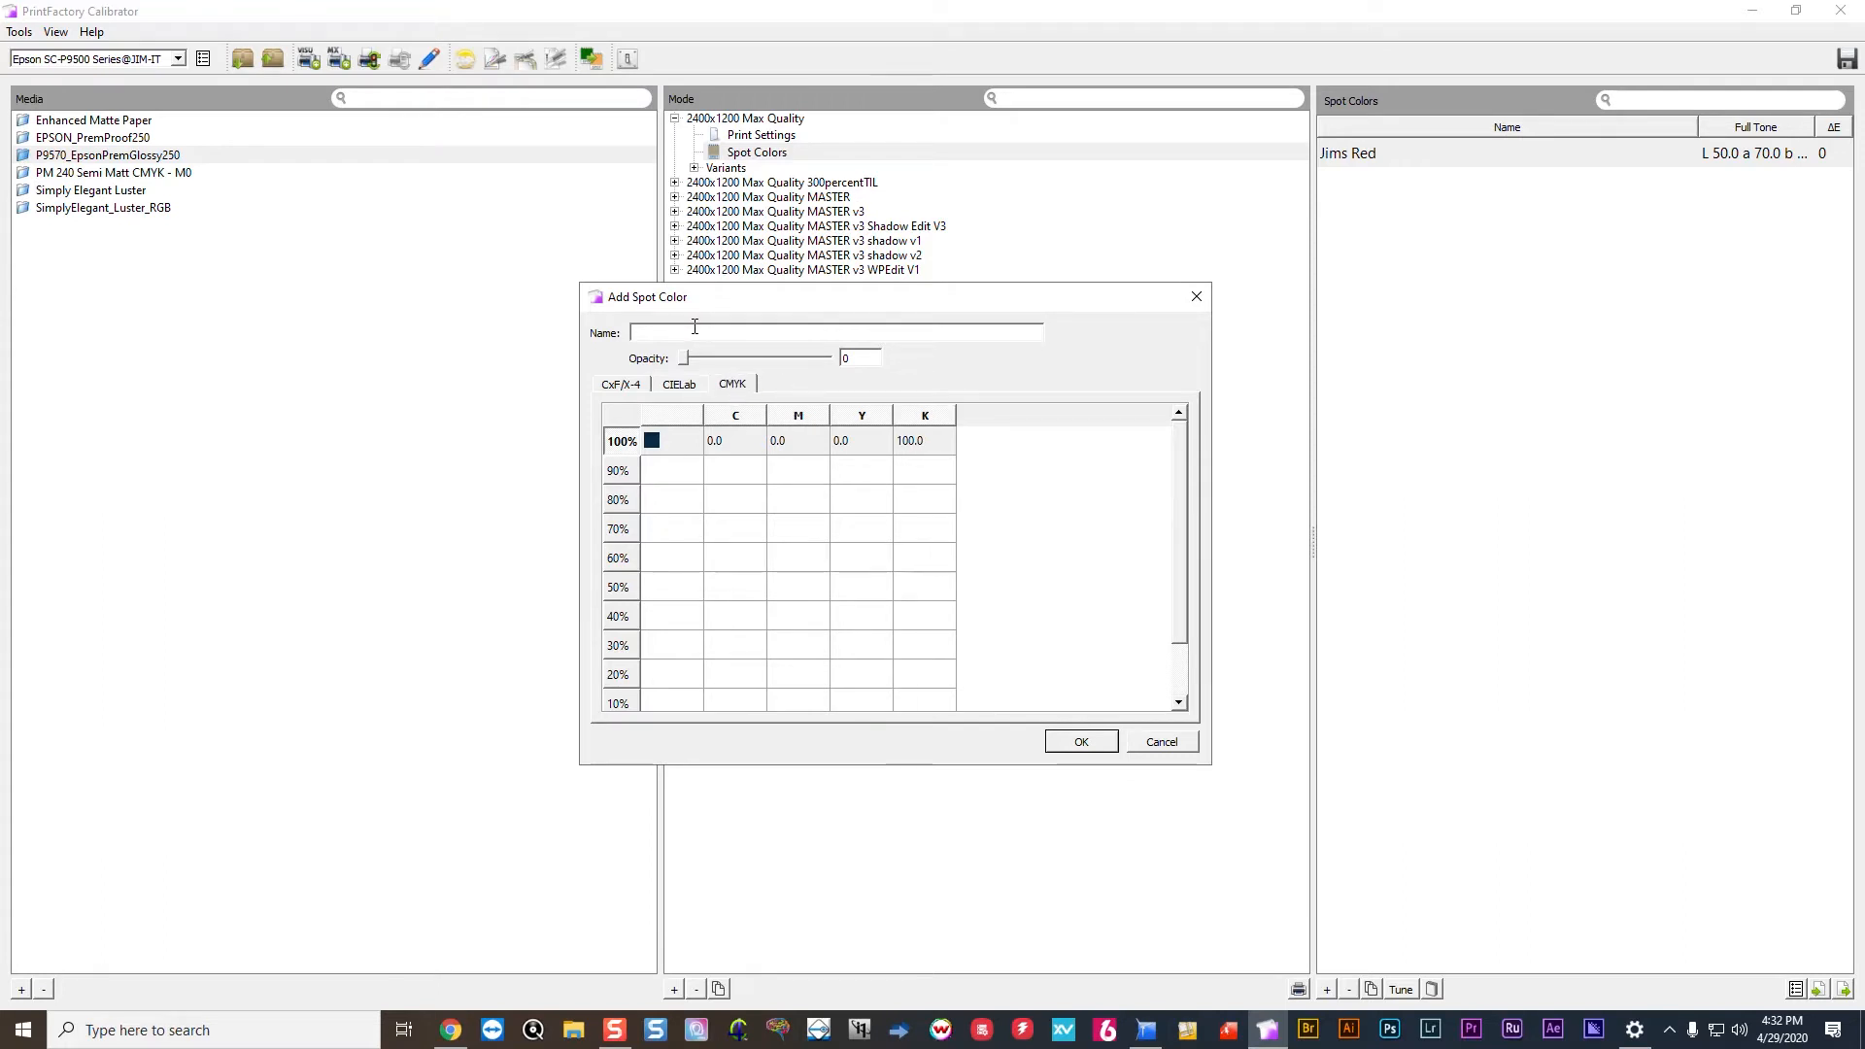
type("Jims Blue")
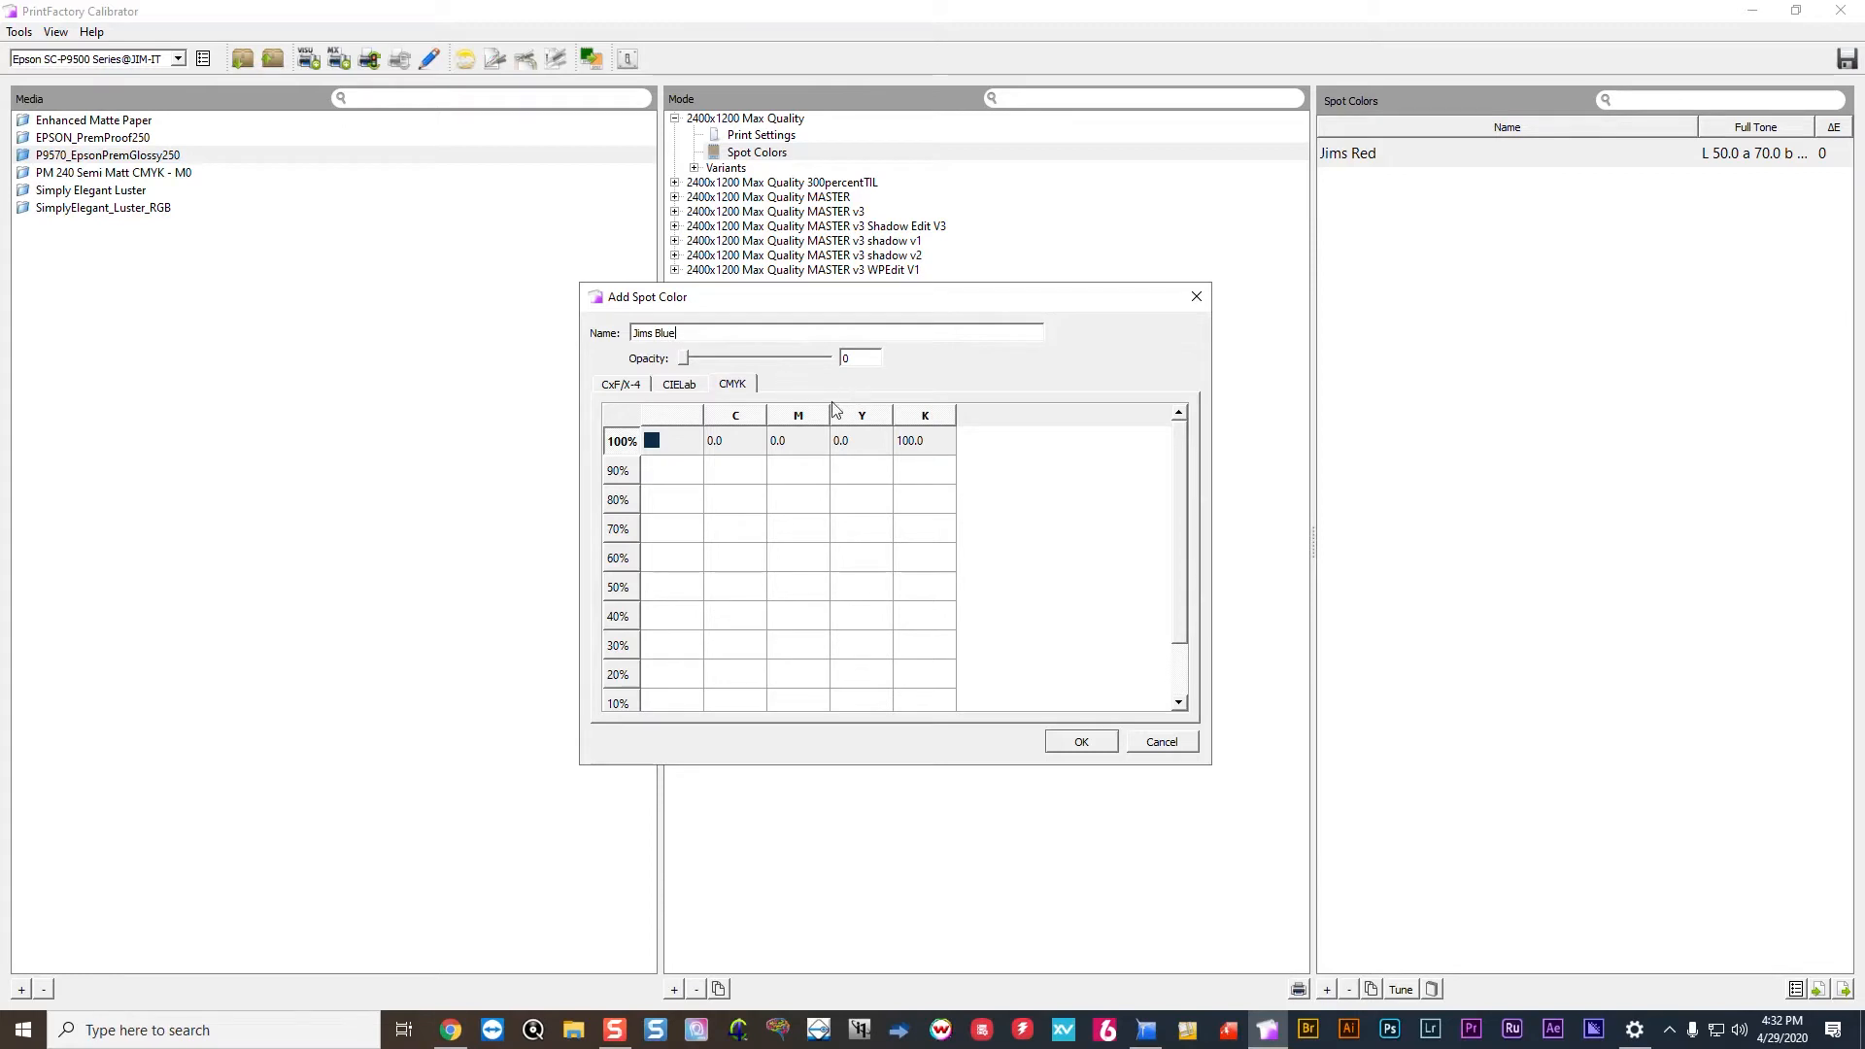
Set the Jims Blue spot color's 100% CMYK values to C 80, M 45 and K 20, keeping Y at 0.
left_click(719, 443)
type("8")
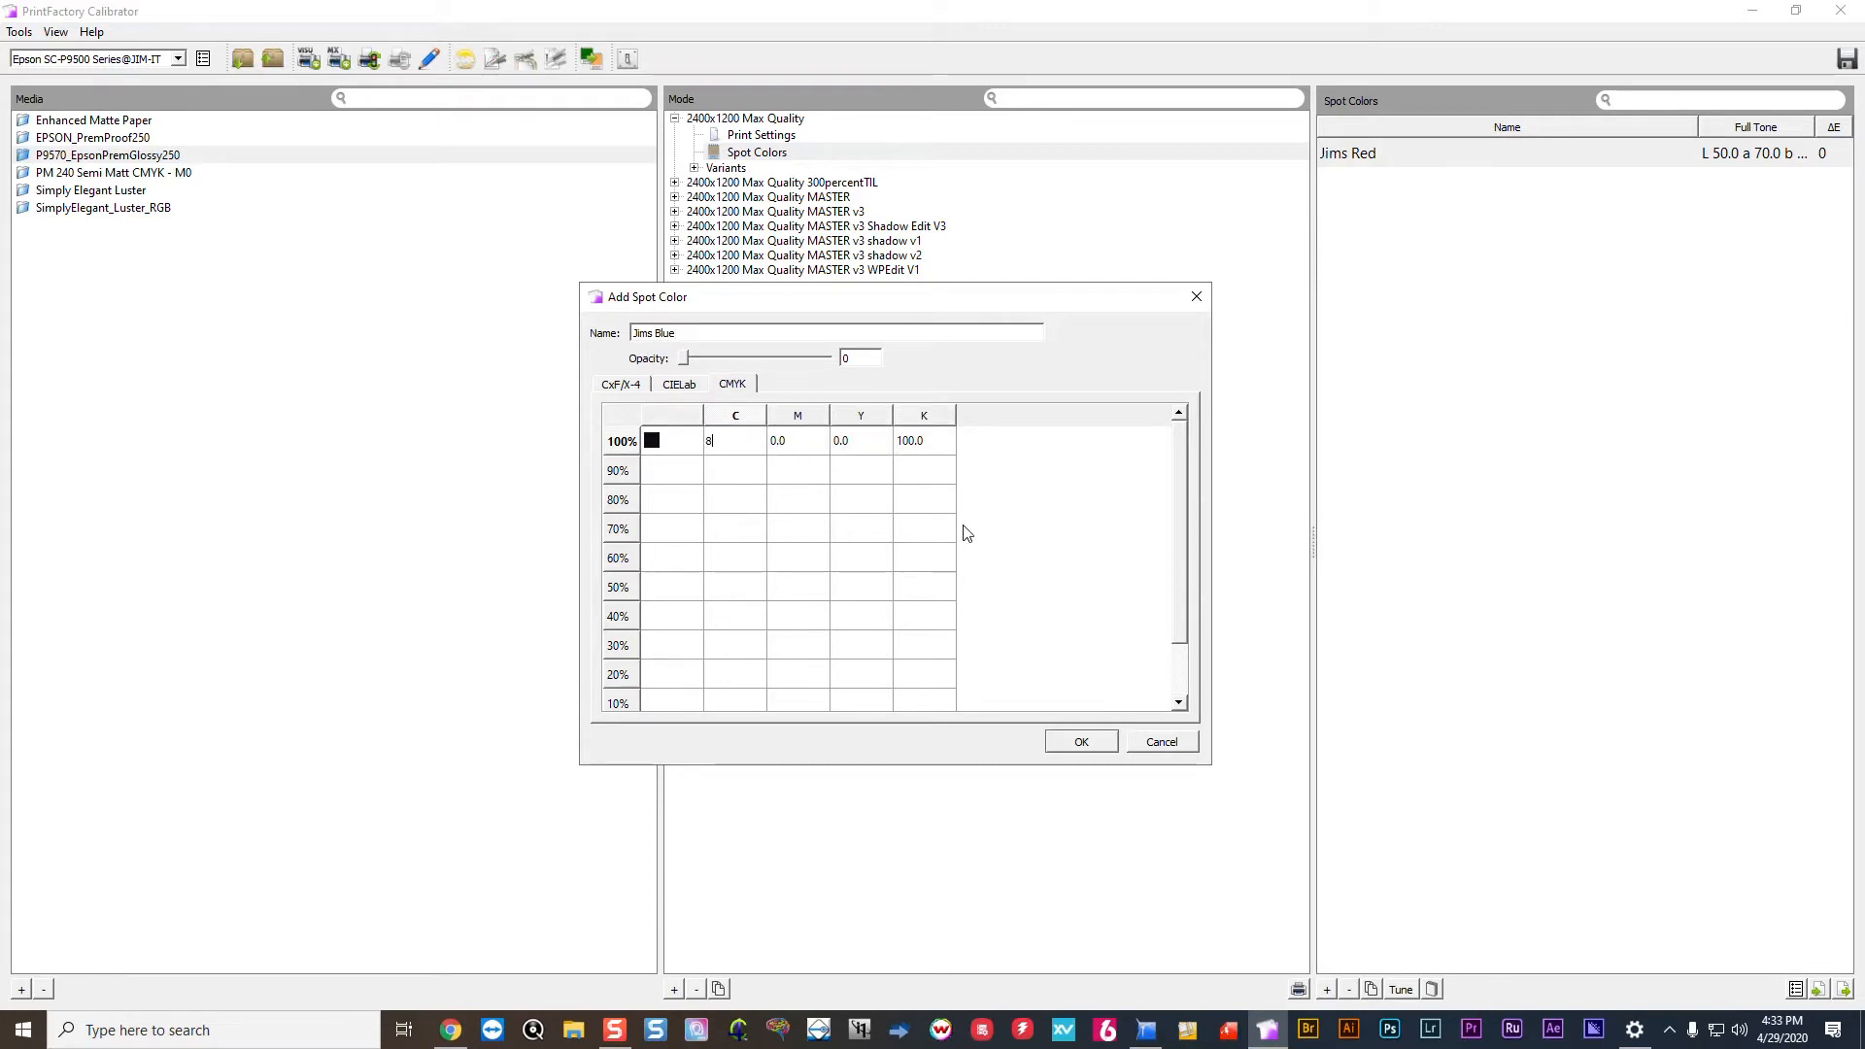
type("0")
left_click(798, 447)
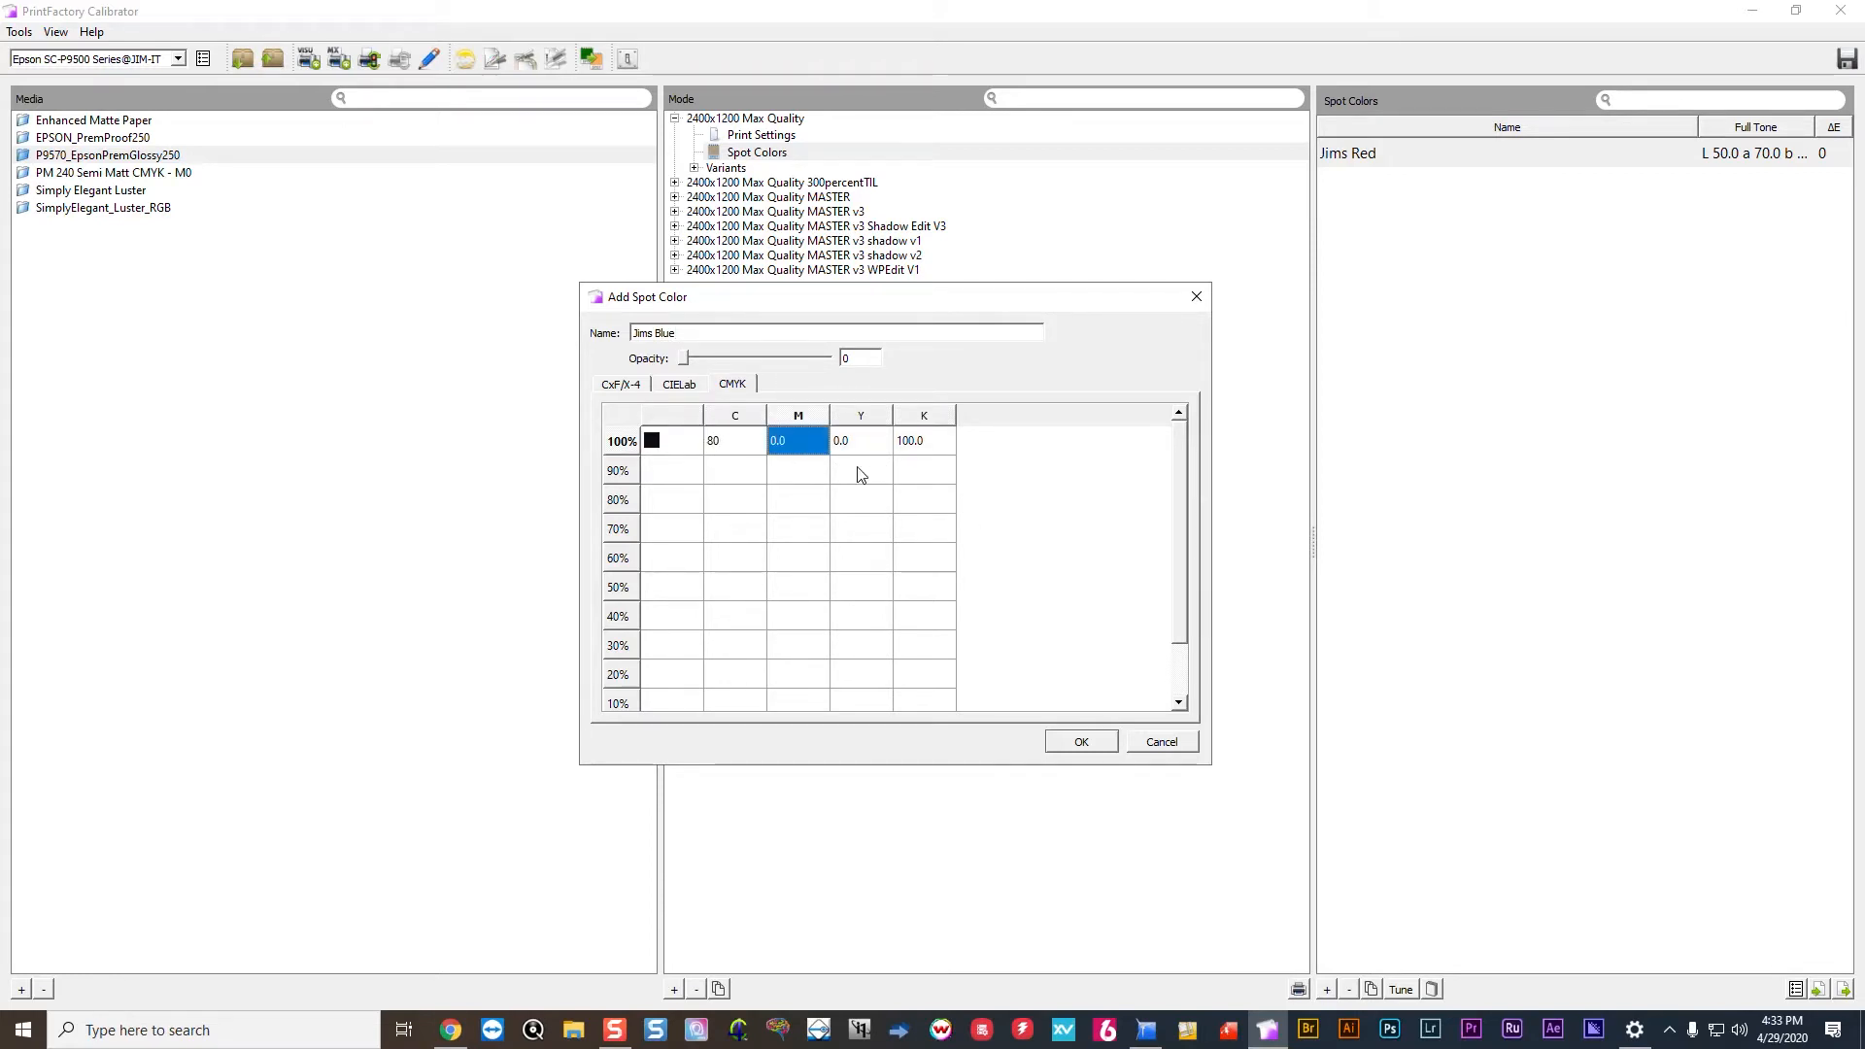
type("45")
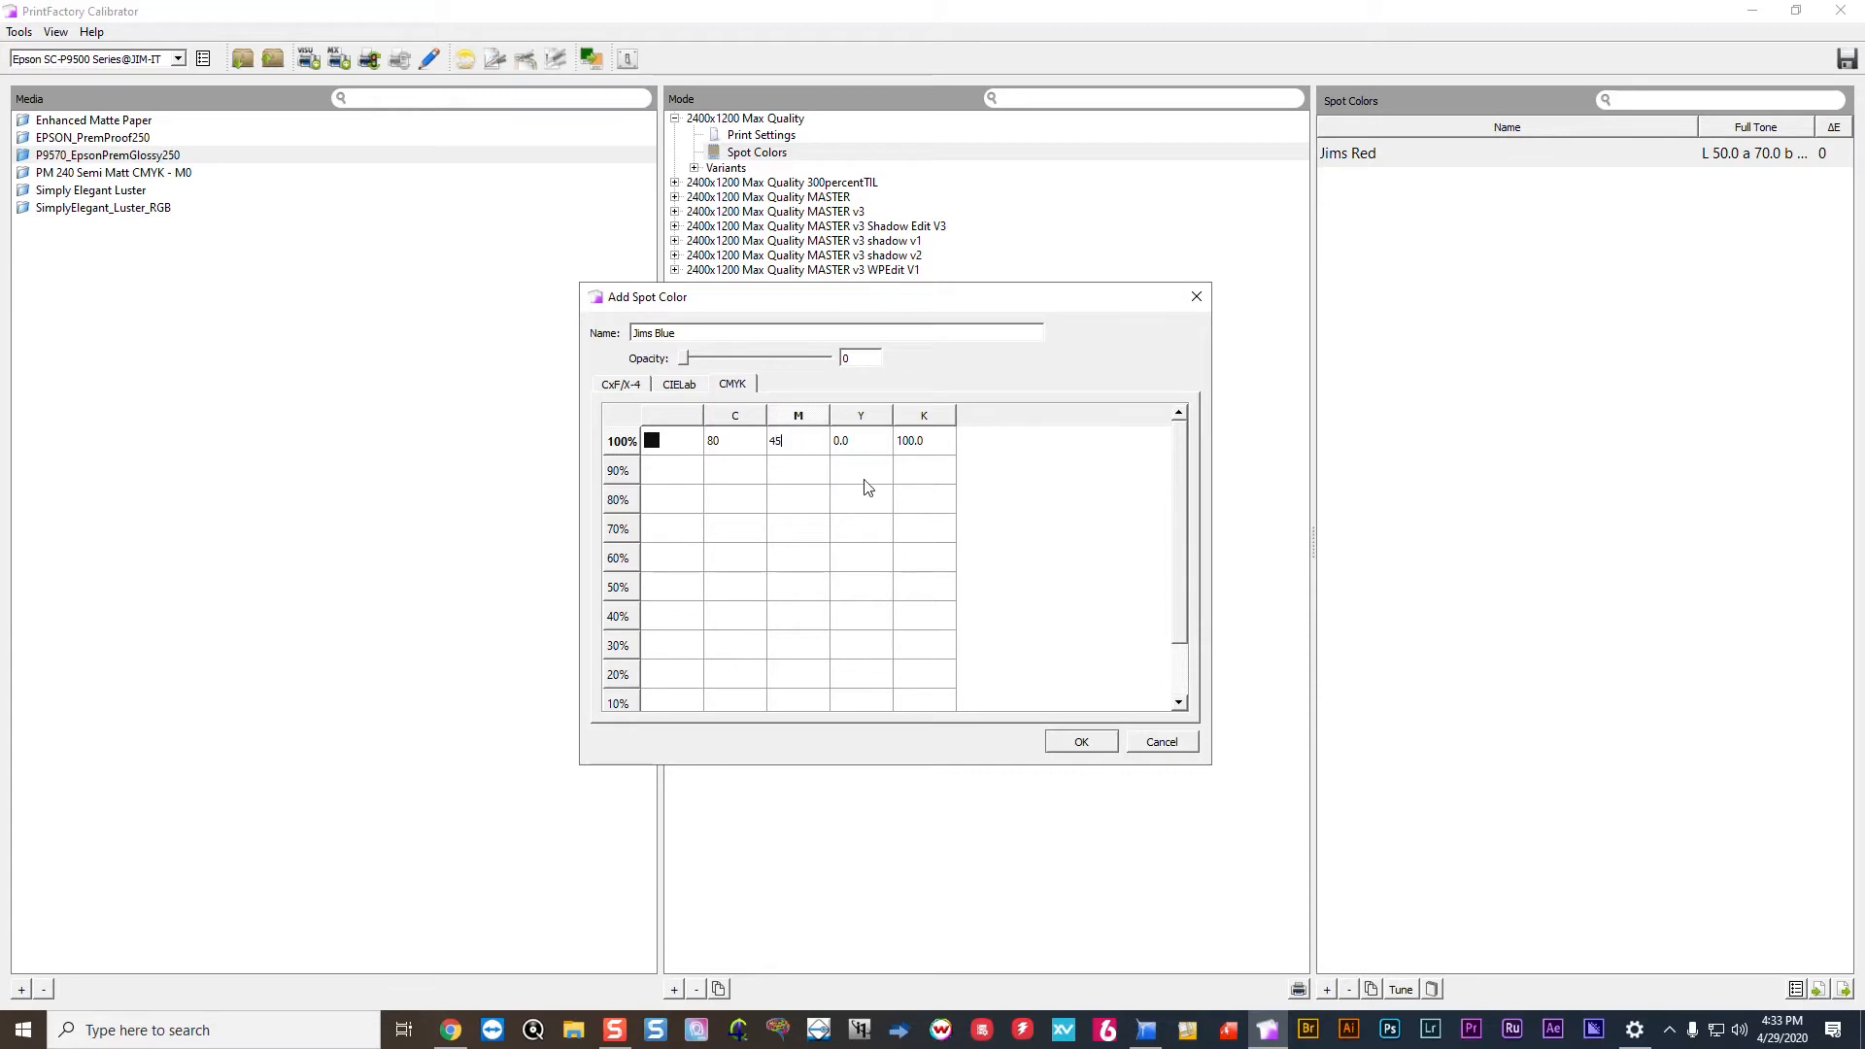
left_click(853, 445)
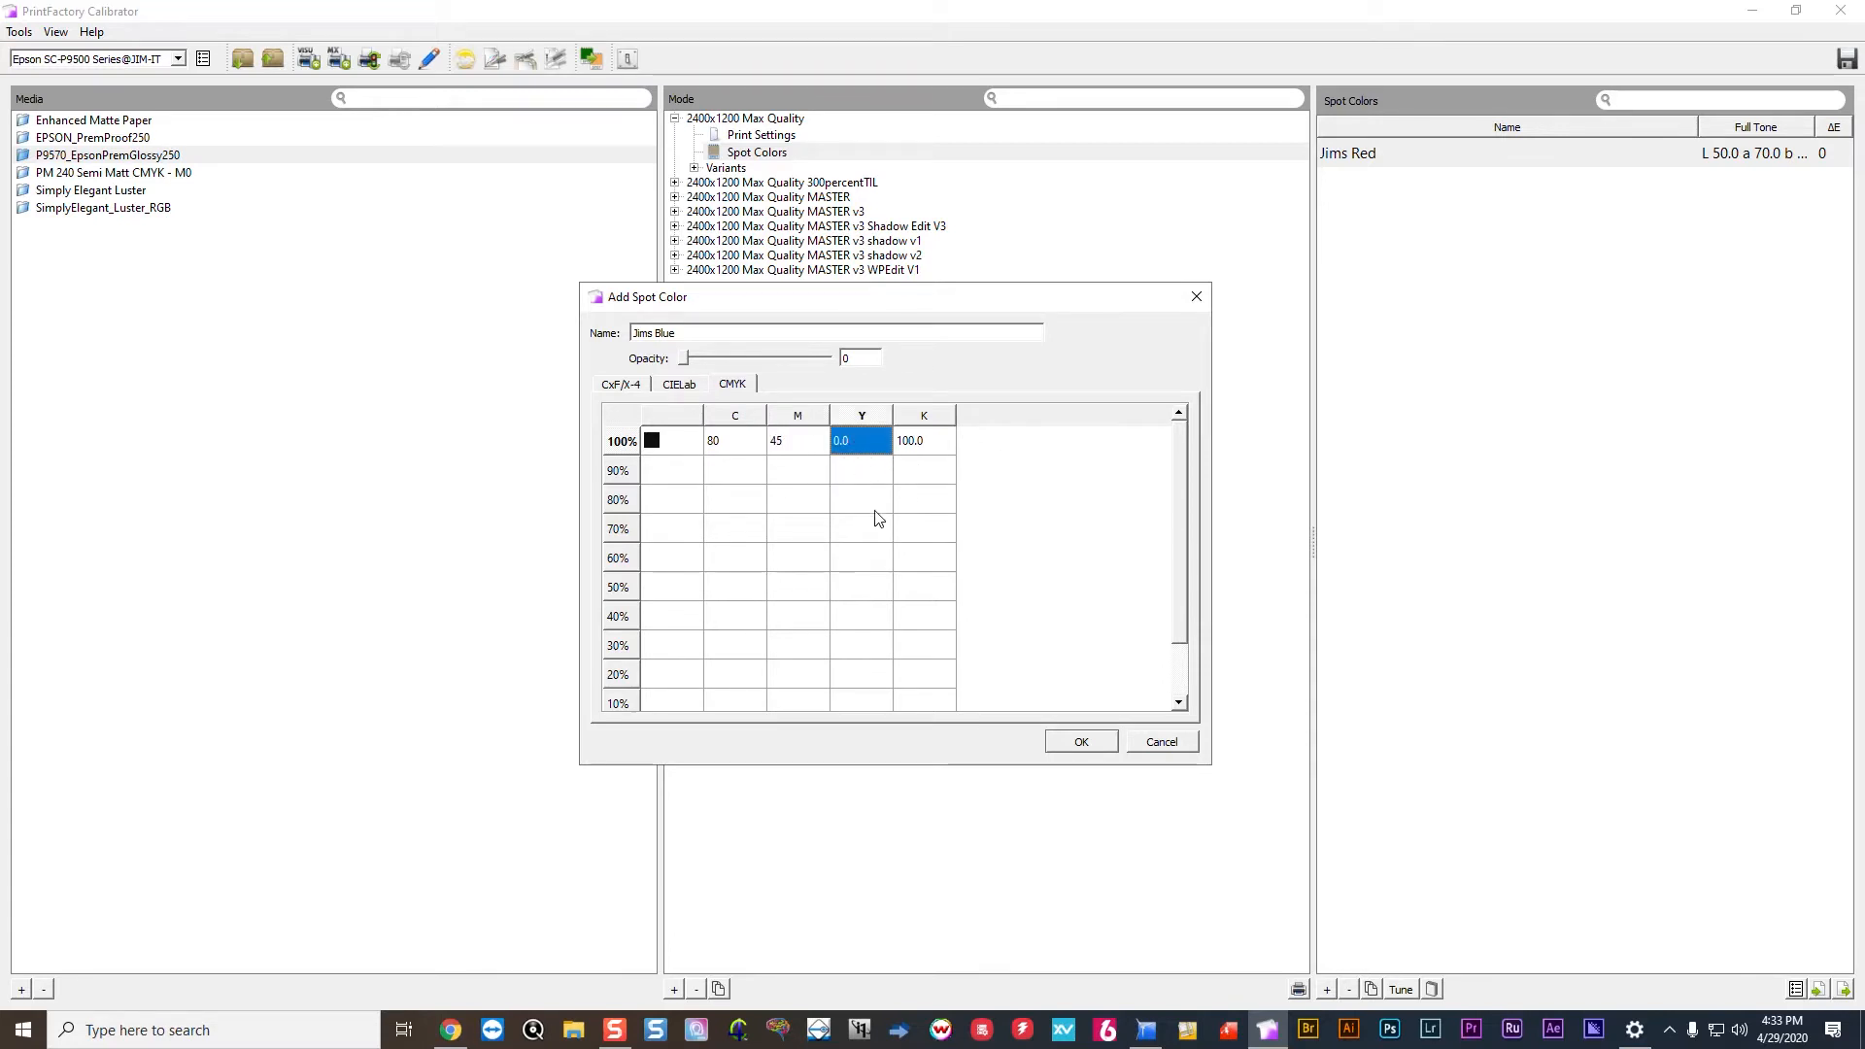
left_click(929, 453)
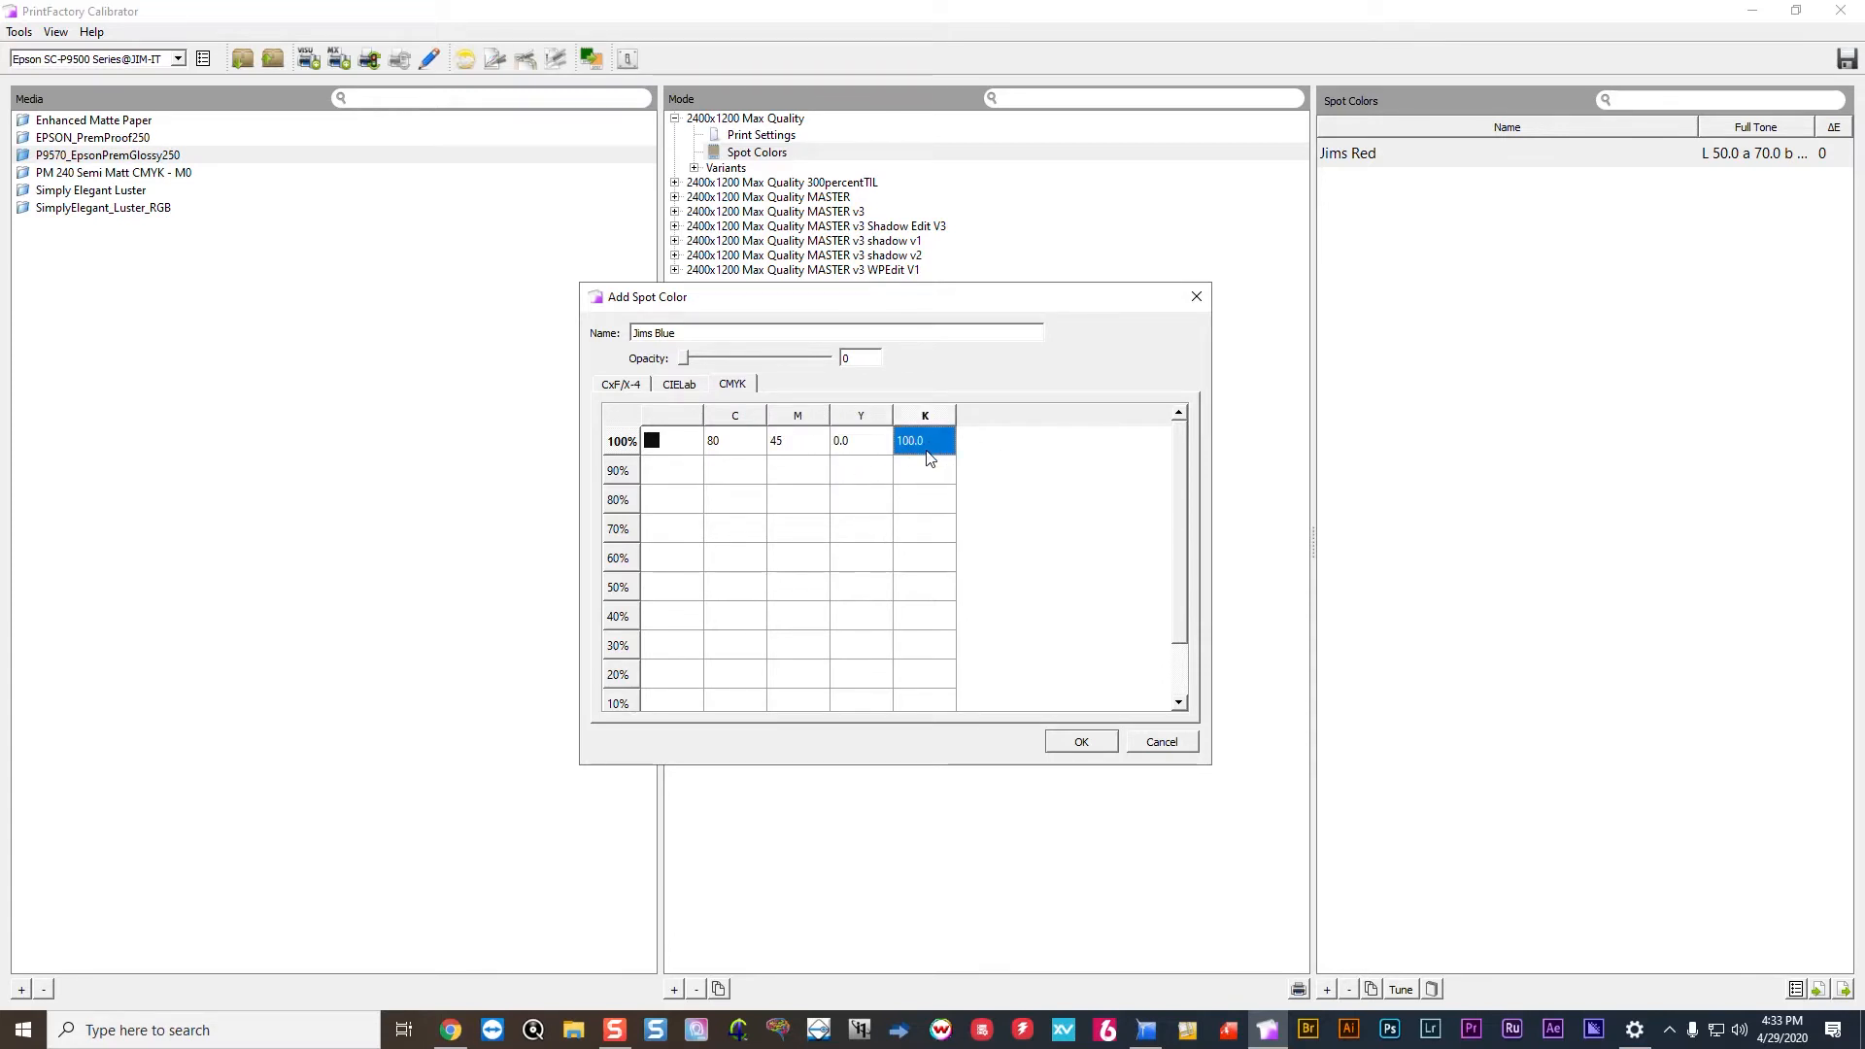
type("30")
type("20")
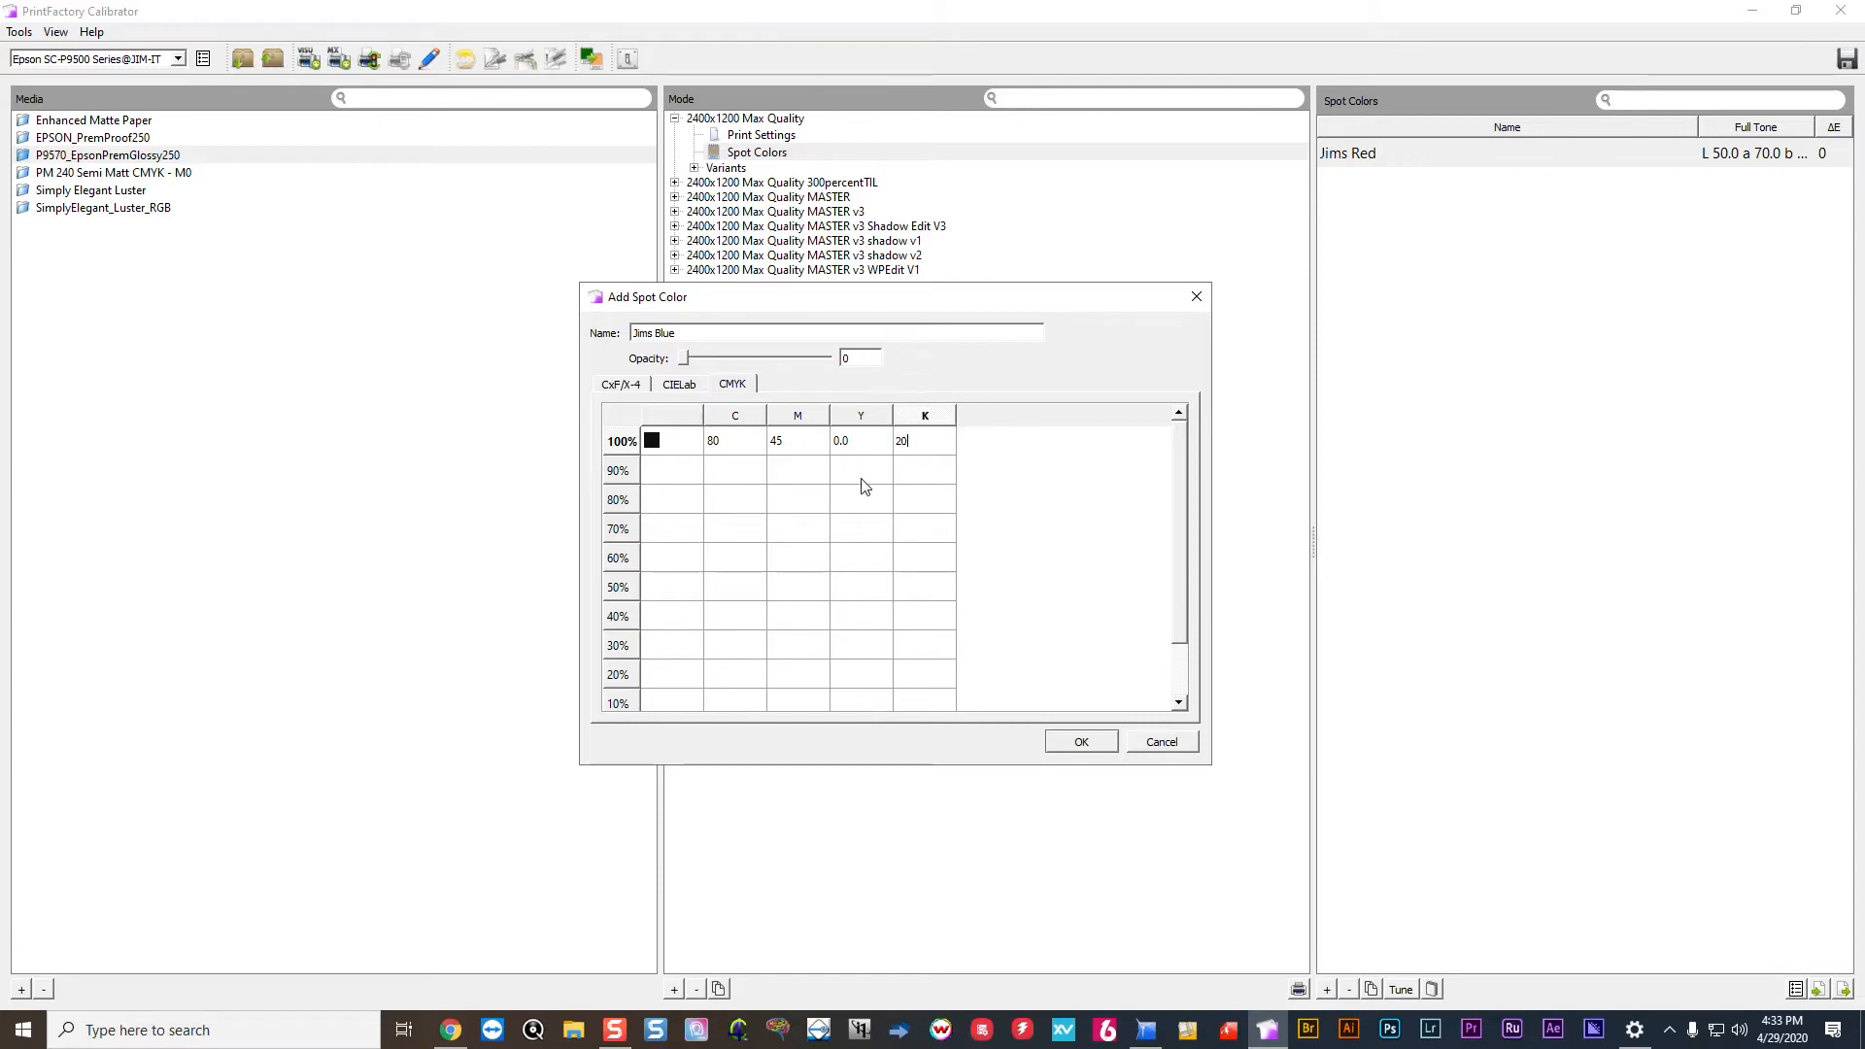
left_click(867, 448)
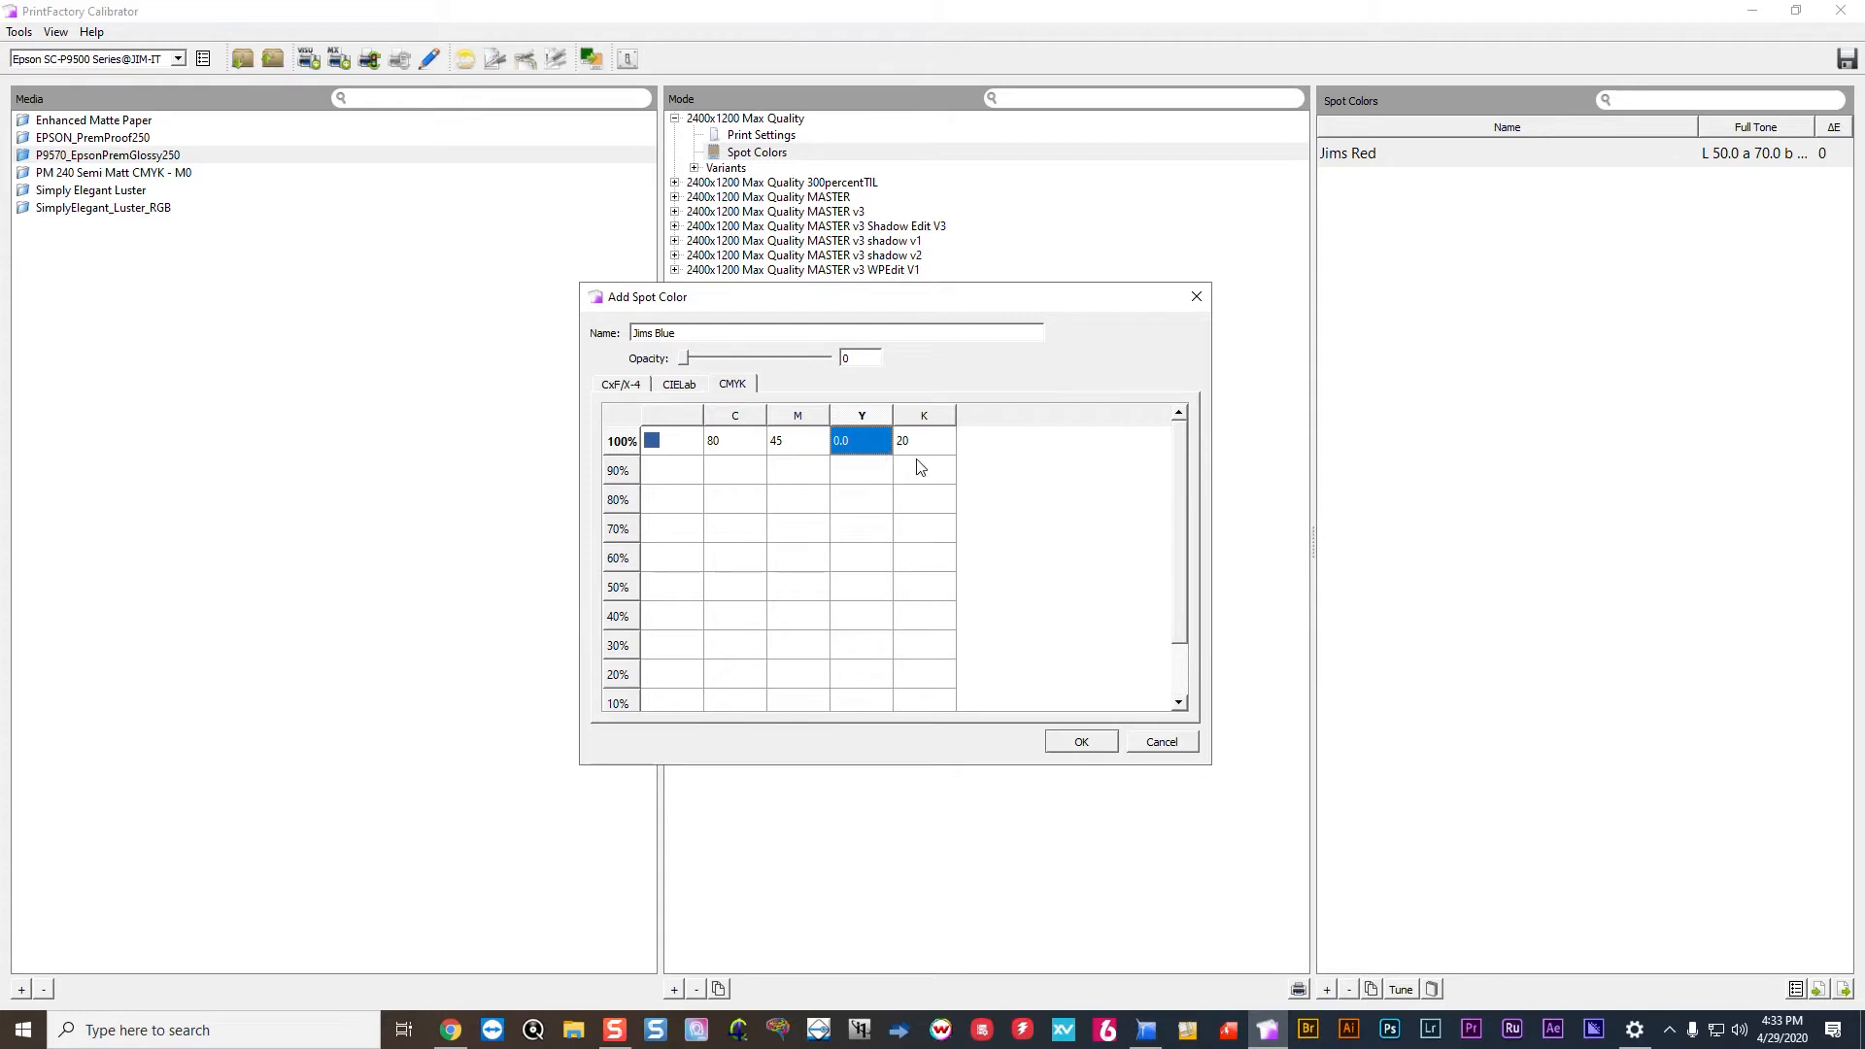
left_click(1018, 449)
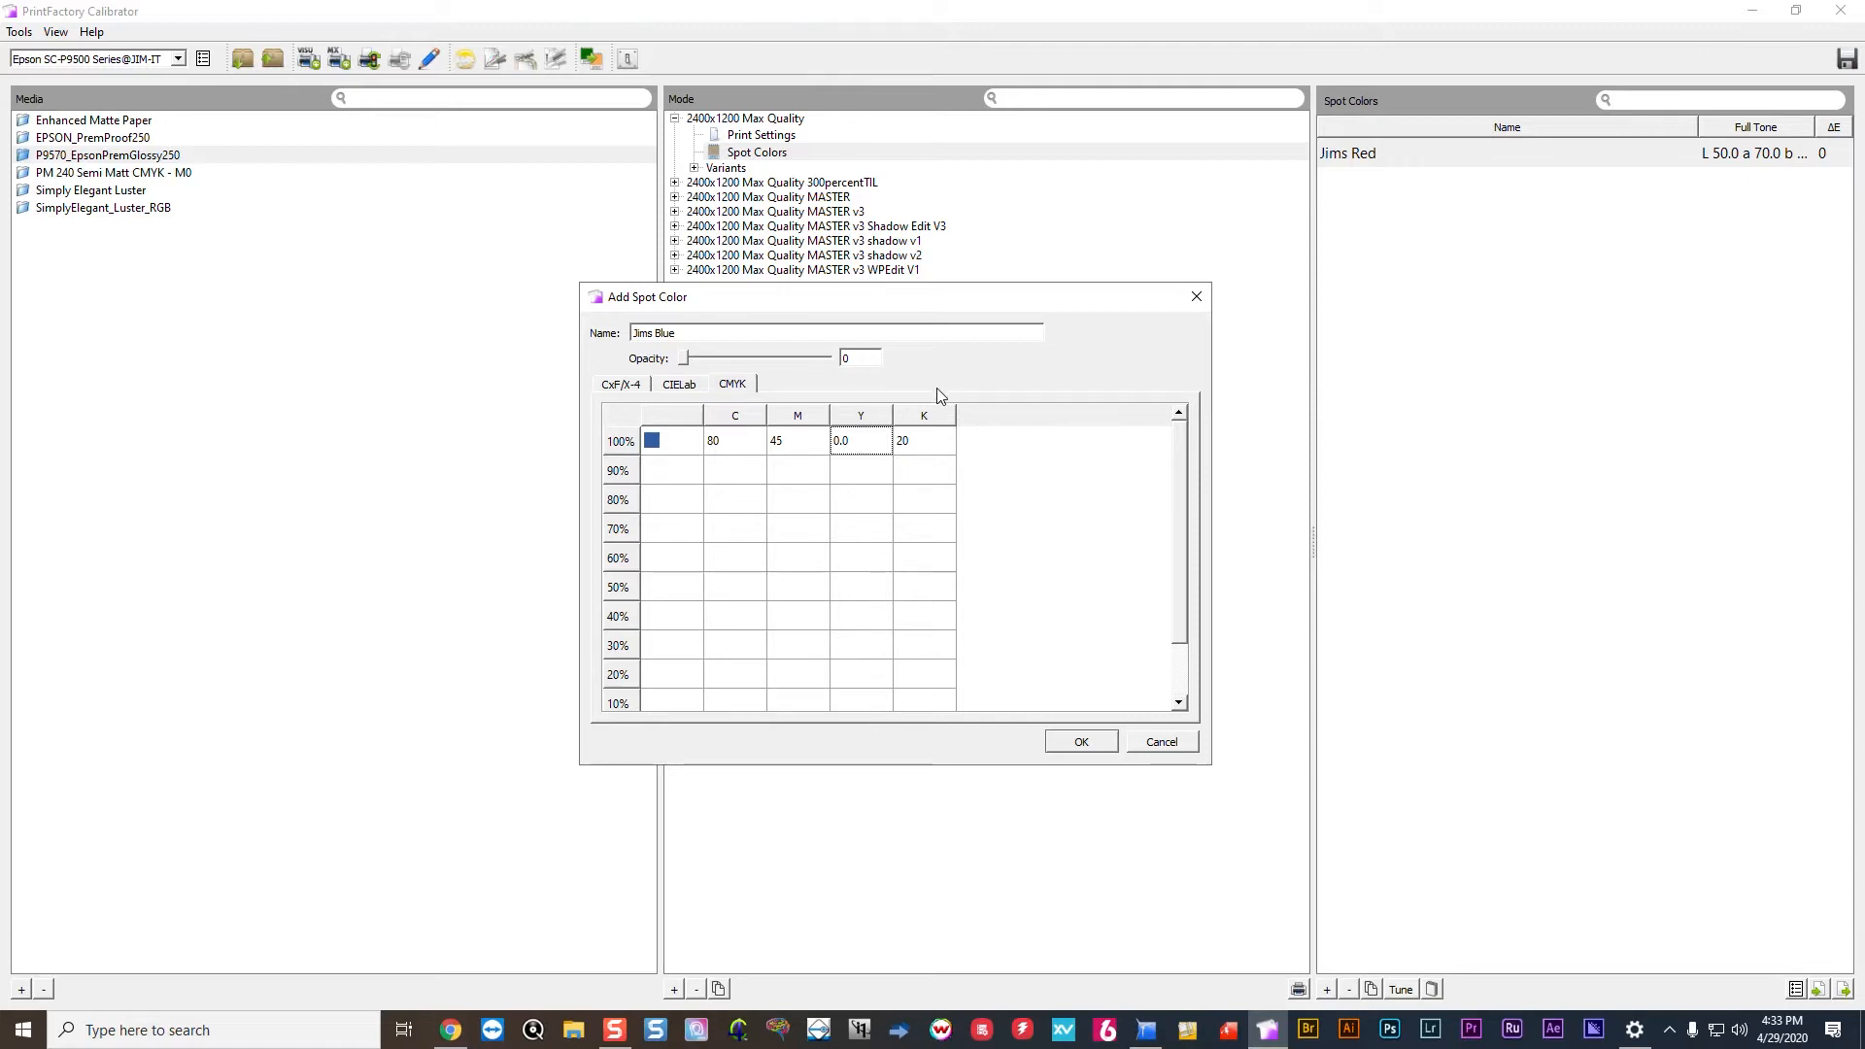
Compare the color's CIELab and CMYK definitions, and add Jims Blue to the spot color list without starting another color.
left_click(670, 386)
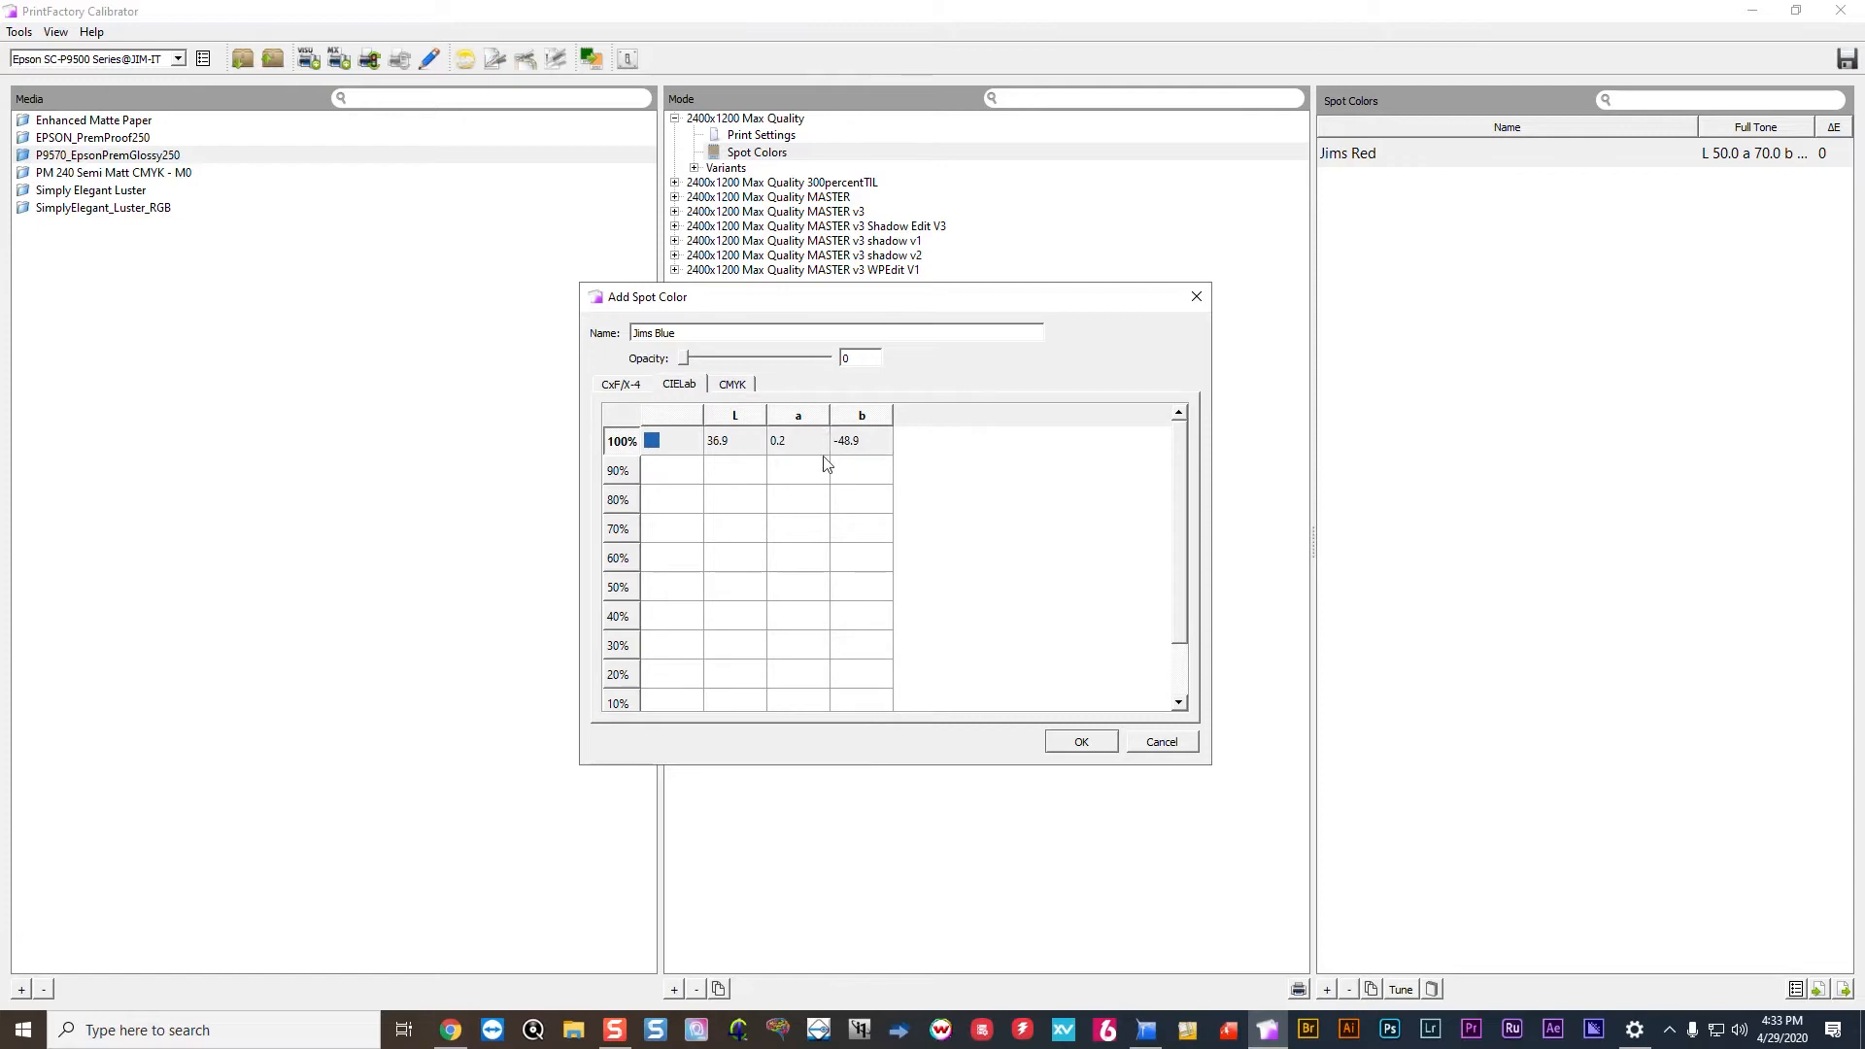
left_click(732, 384)
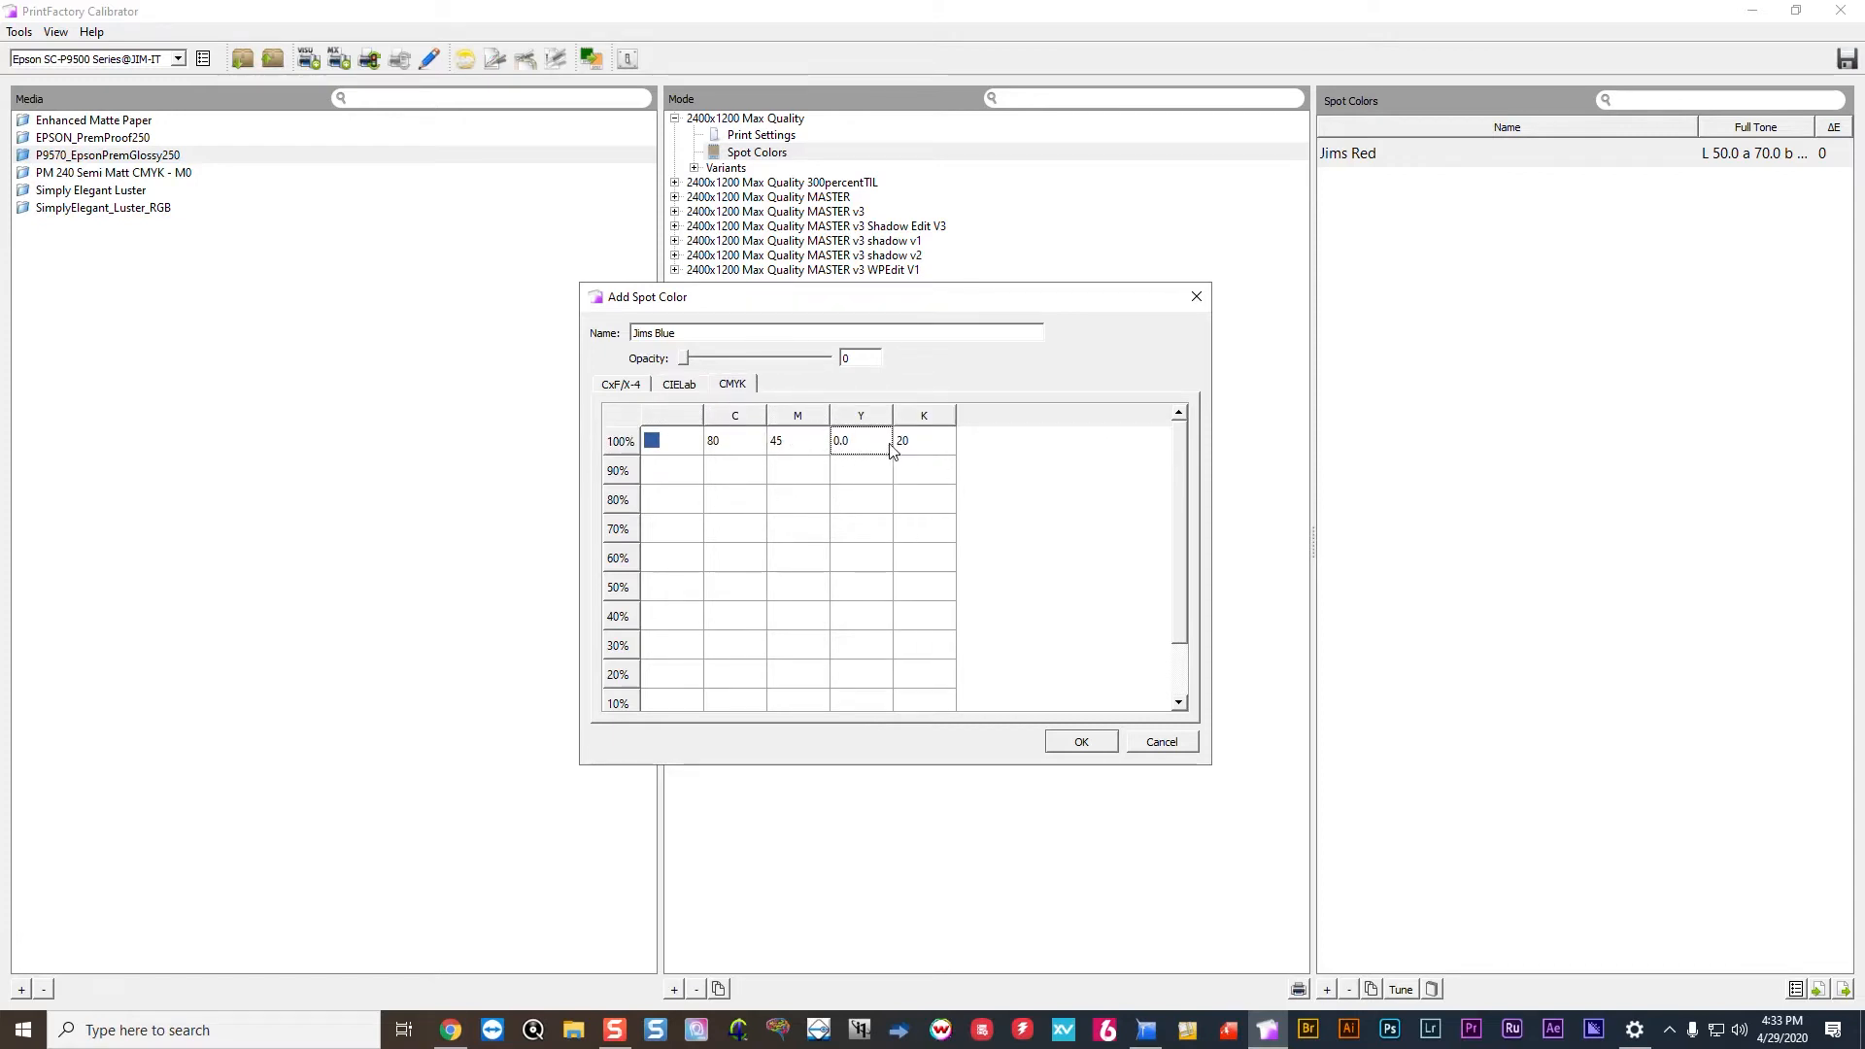
left_click(677, 384)
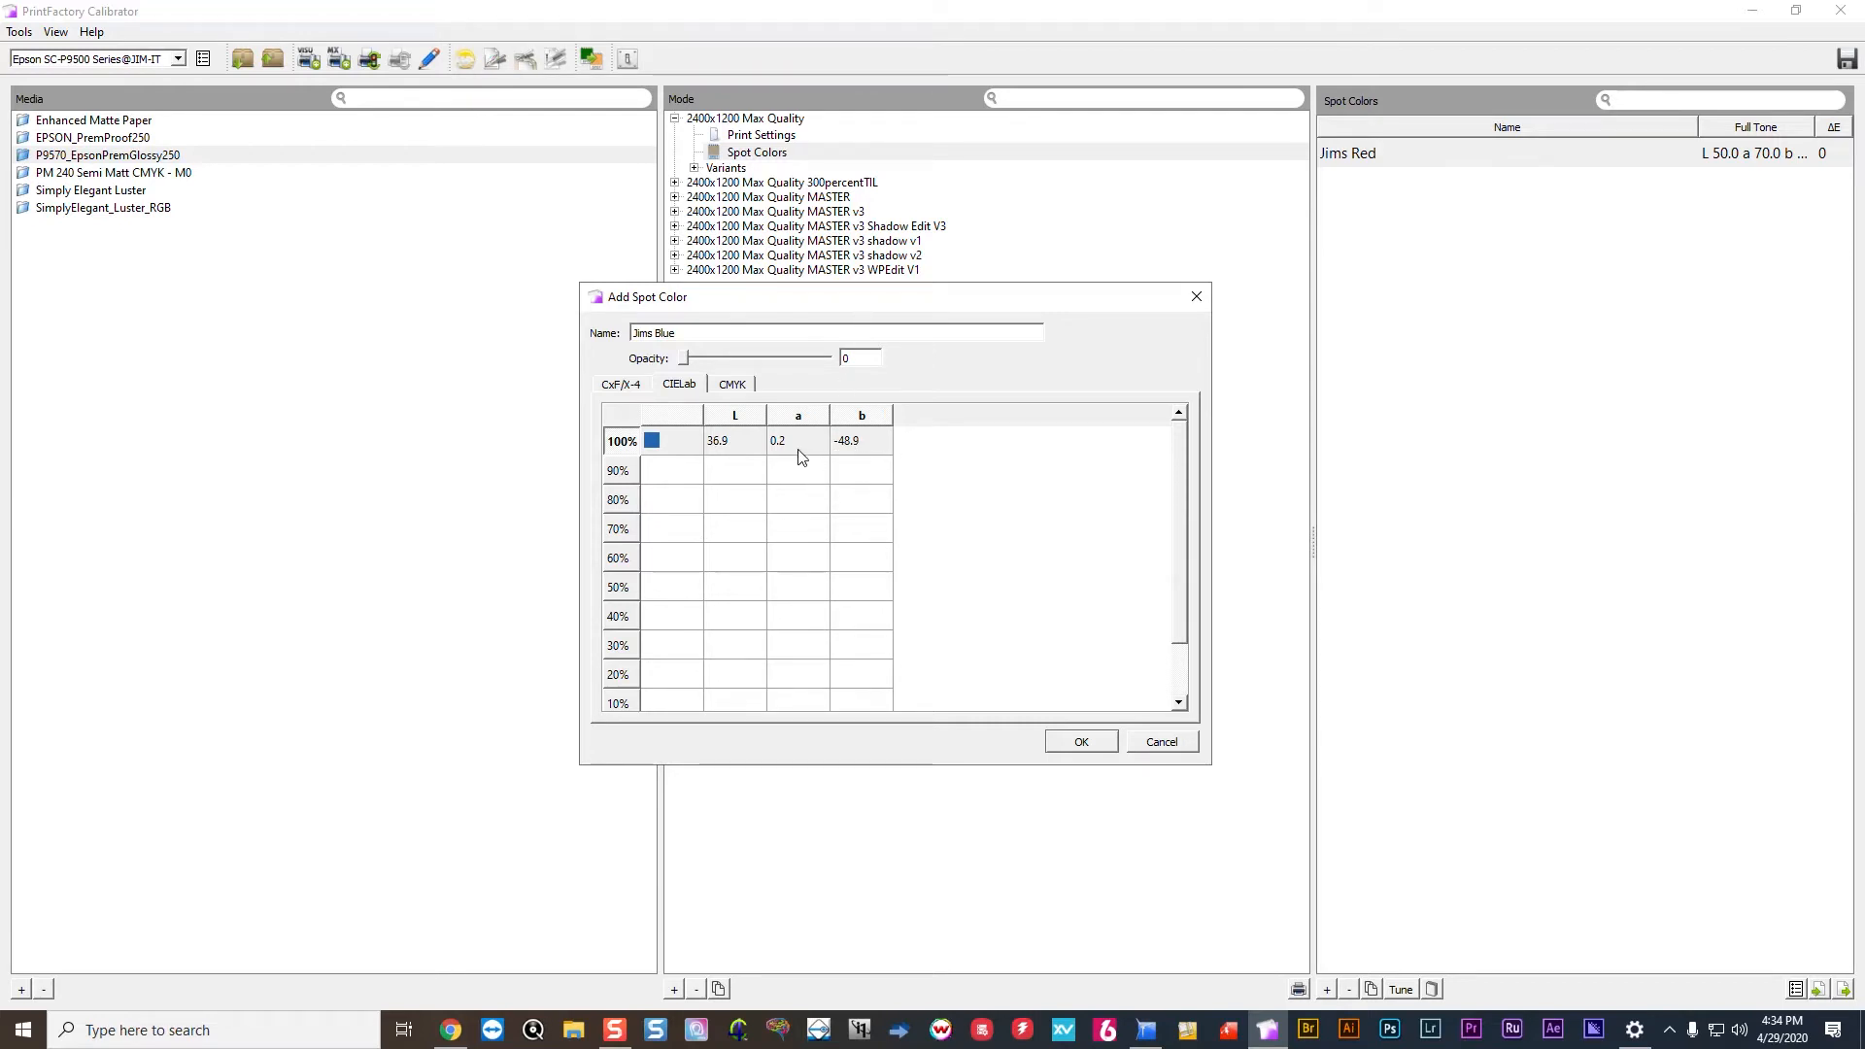
left_click(735, 386)
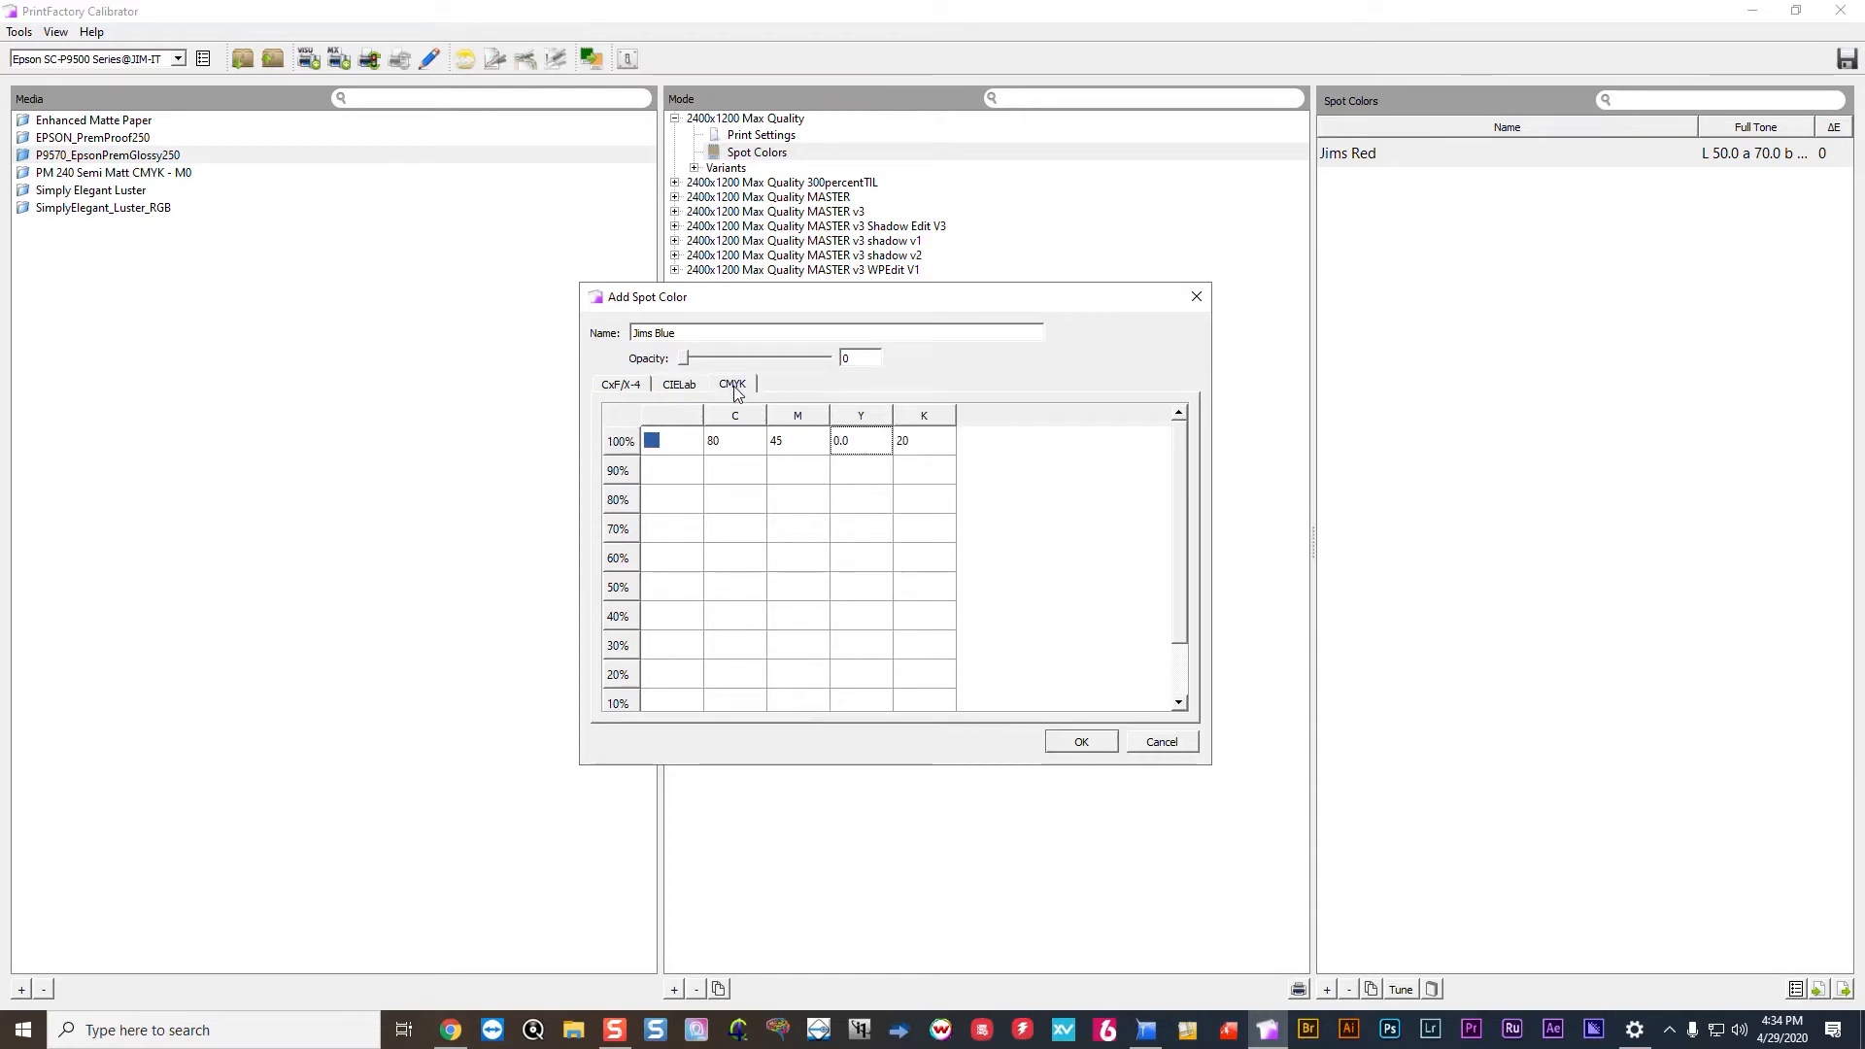
left_click(1078, 741)
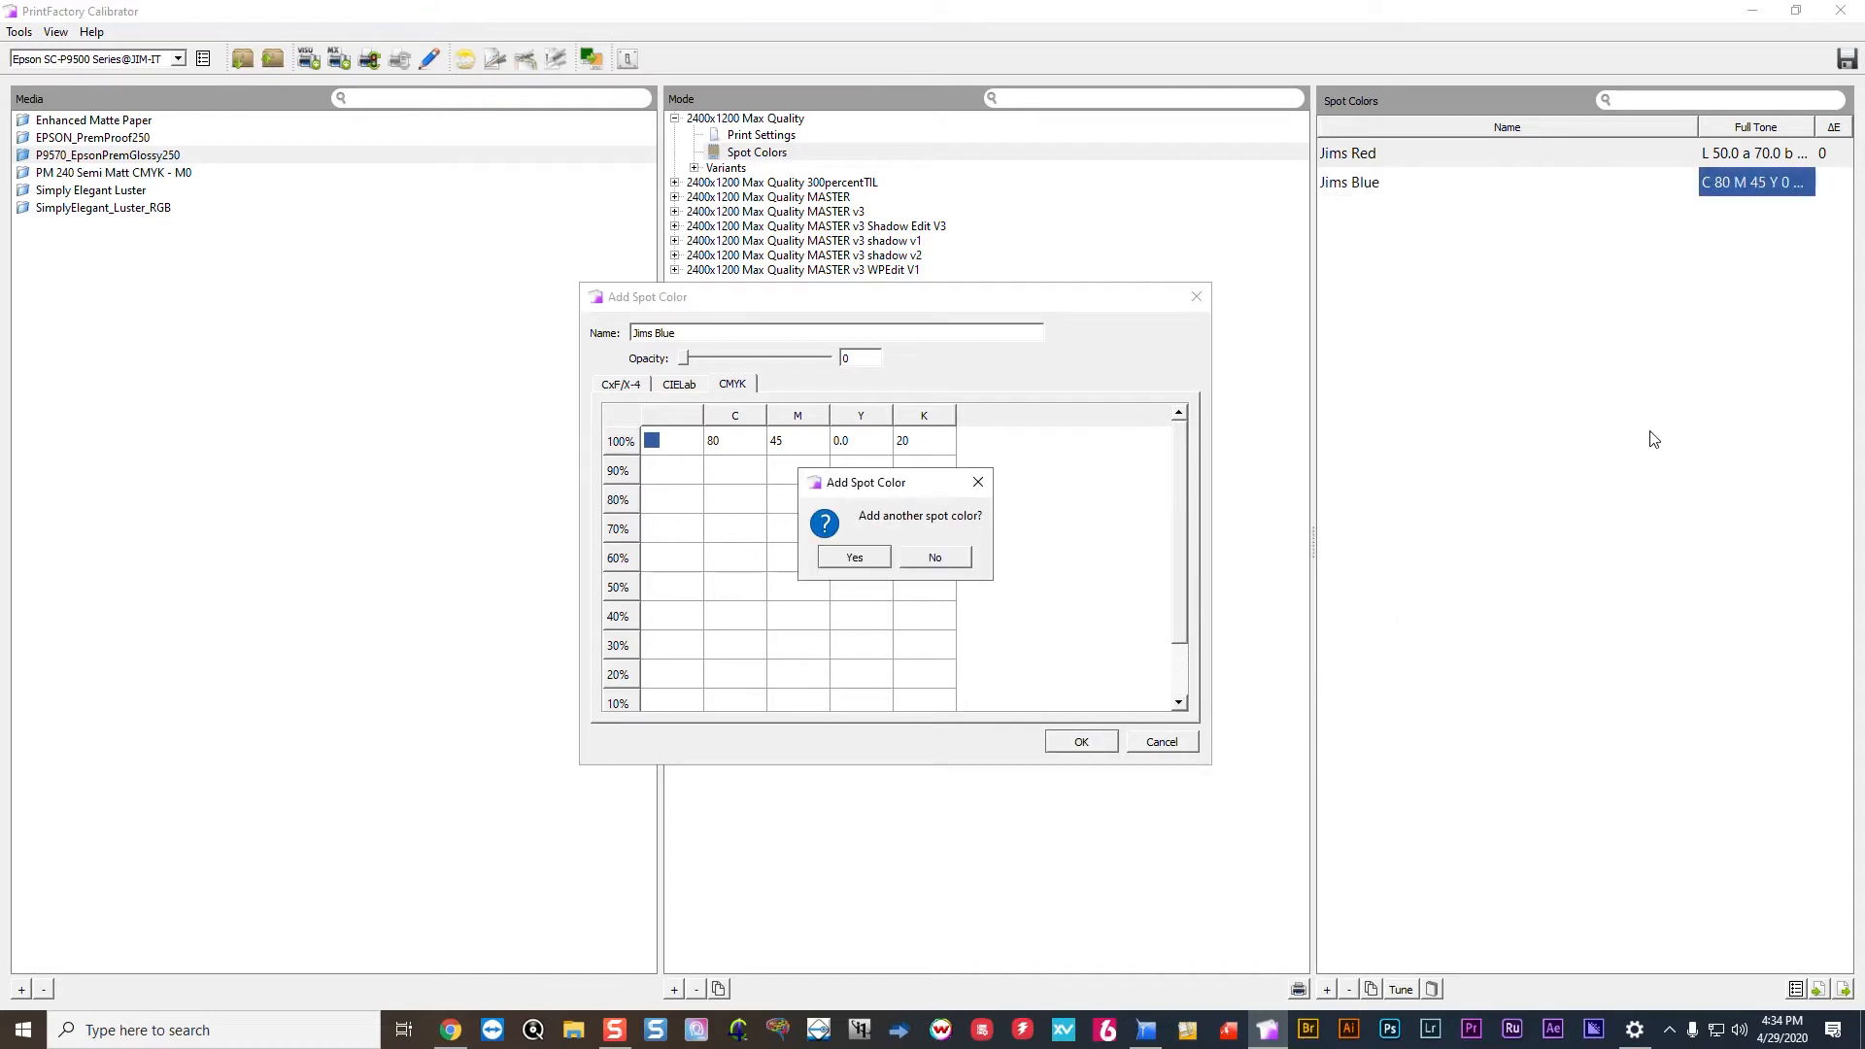
left_click(949, 556)
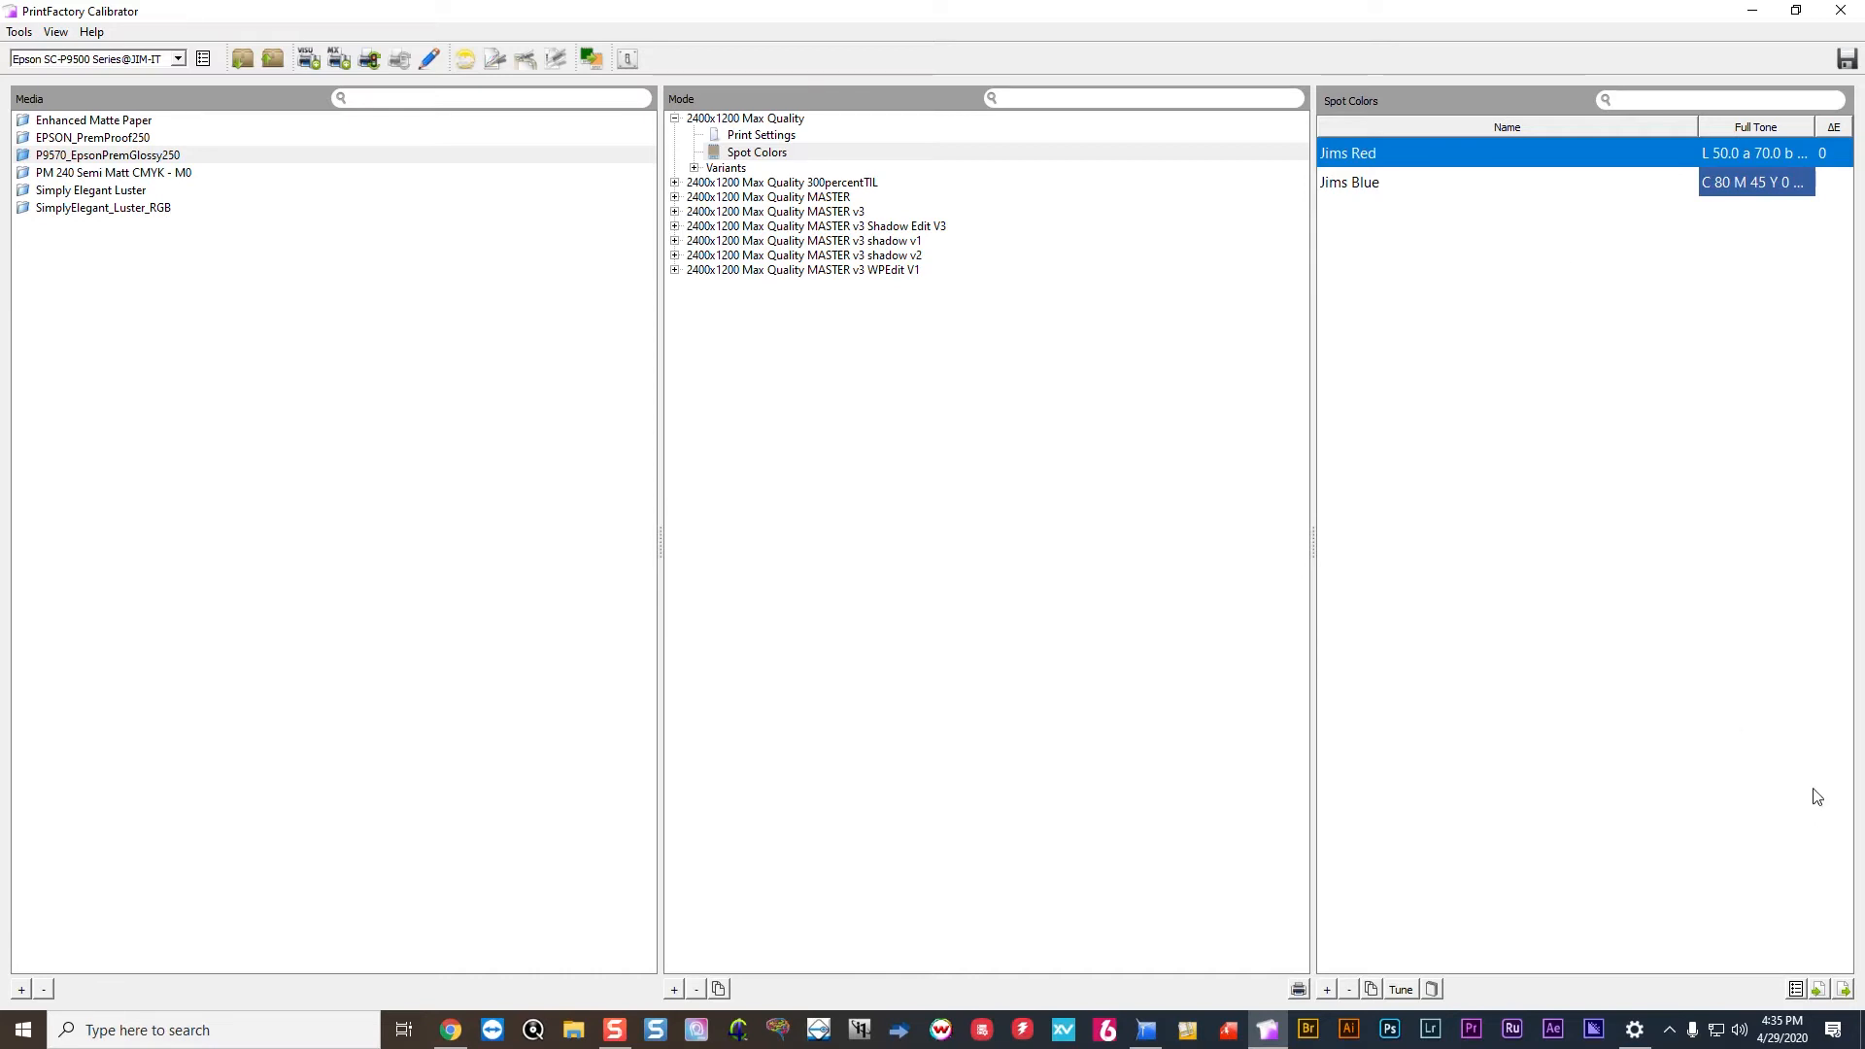
Export the spot colors to the library file Jims Spots April 2020 Video Master Spots.cxf, overwriting the existing file.
left_click(1838, 990)
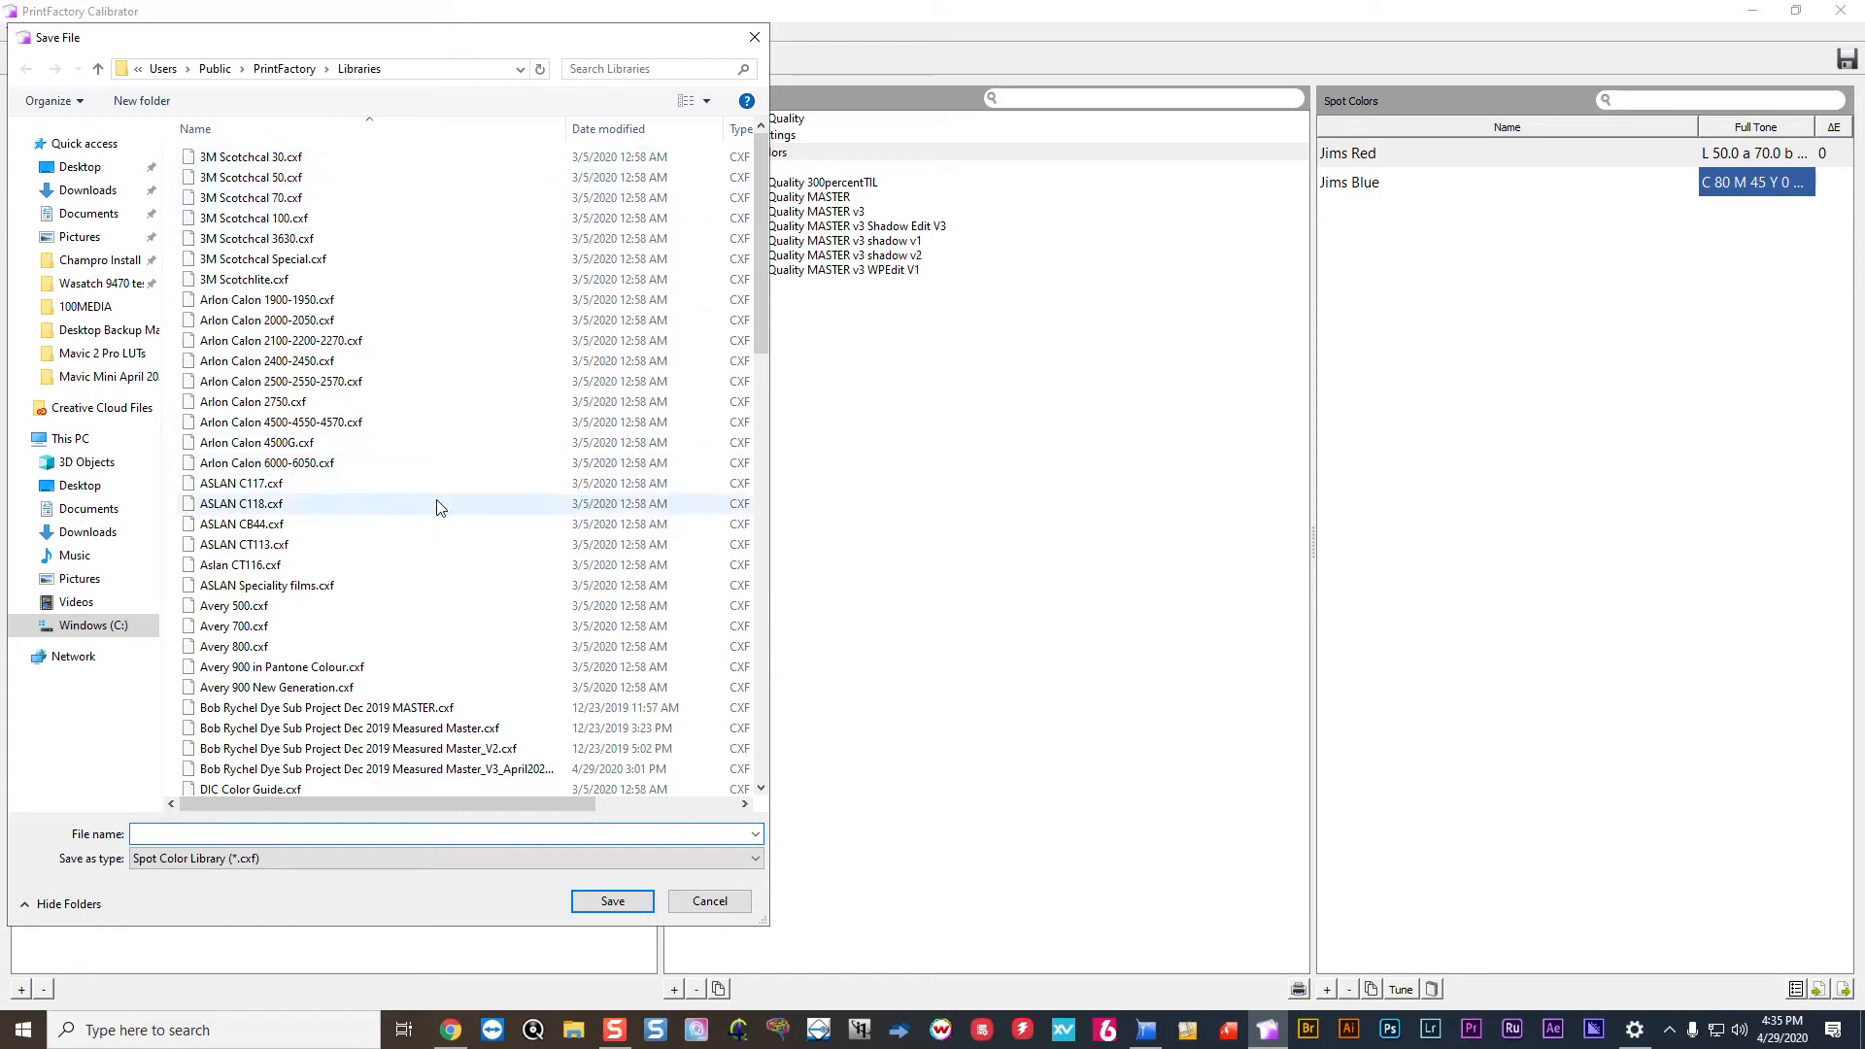
left_click_drag(472, 46, 589, 50)
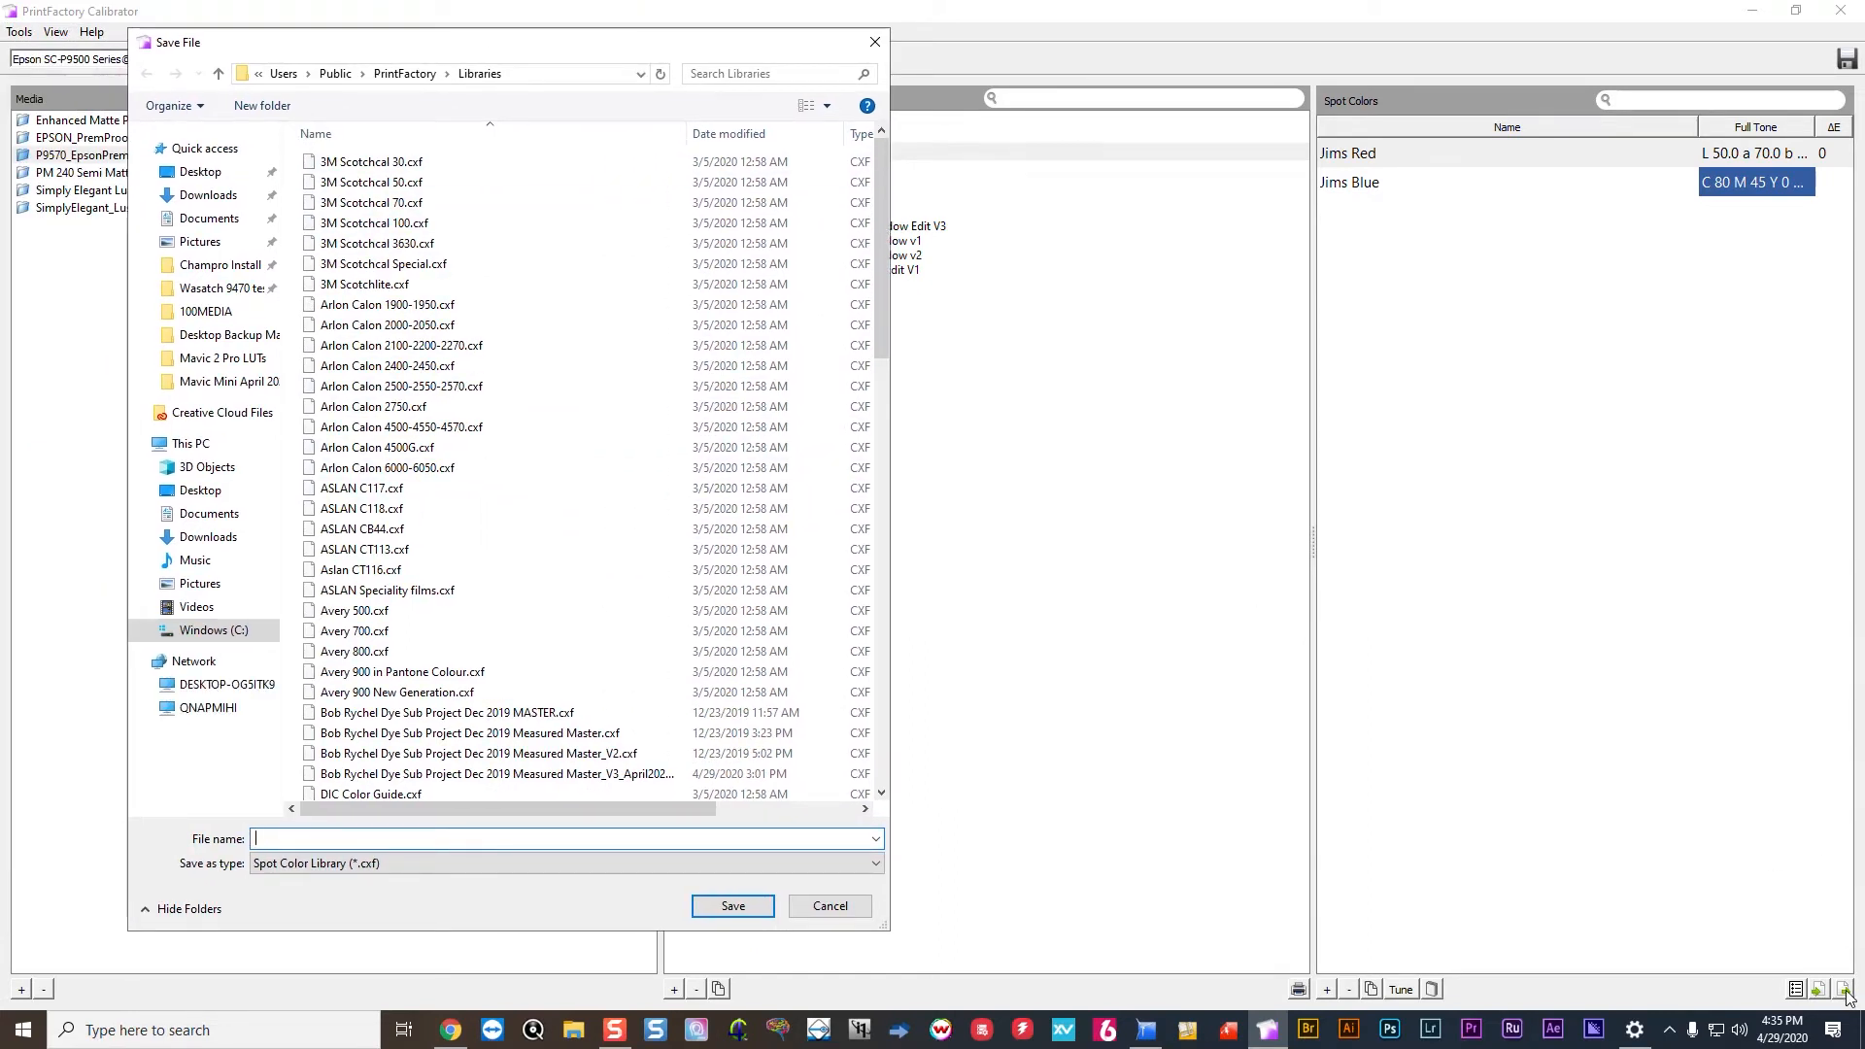
scroll(490, 389, "down", 6)
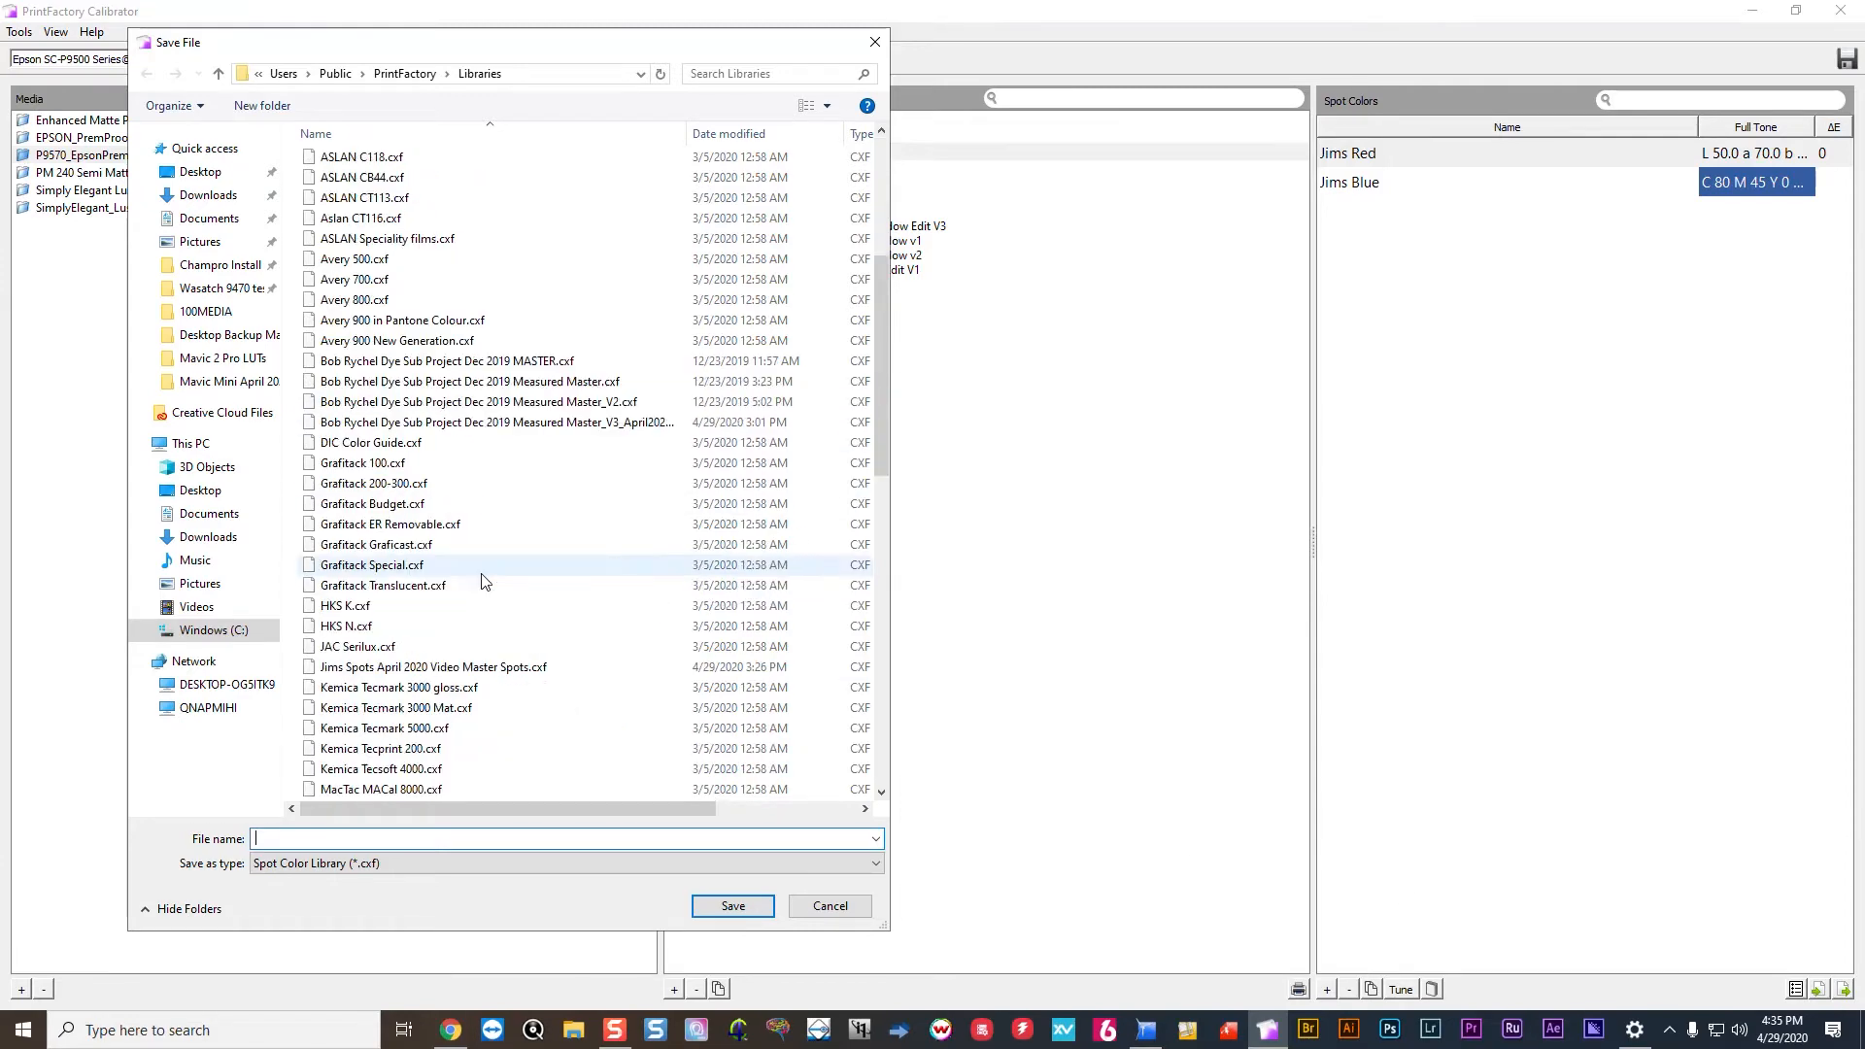
scroll(505, 505, "down", 5)
scroll(519, 504, "down", 4)
scroll(486, 583, "up", 4)
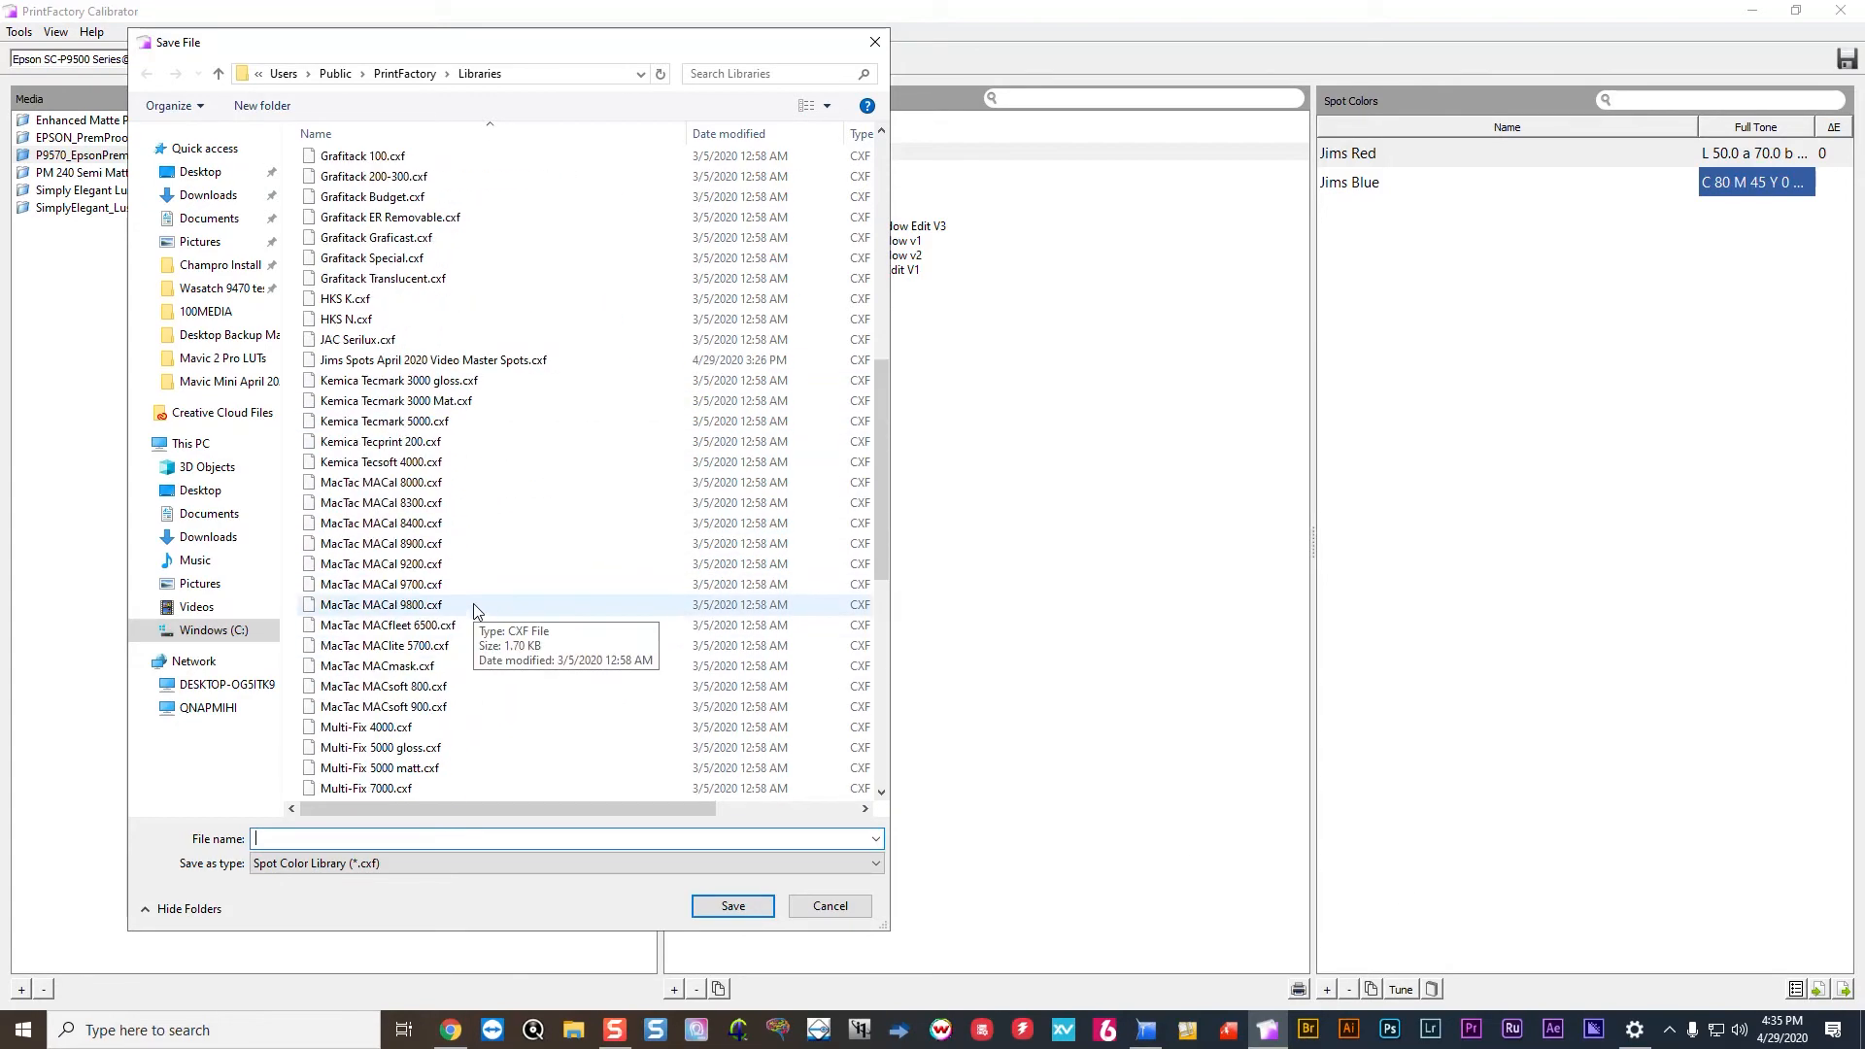
scroll(474, 582, "up", 6)
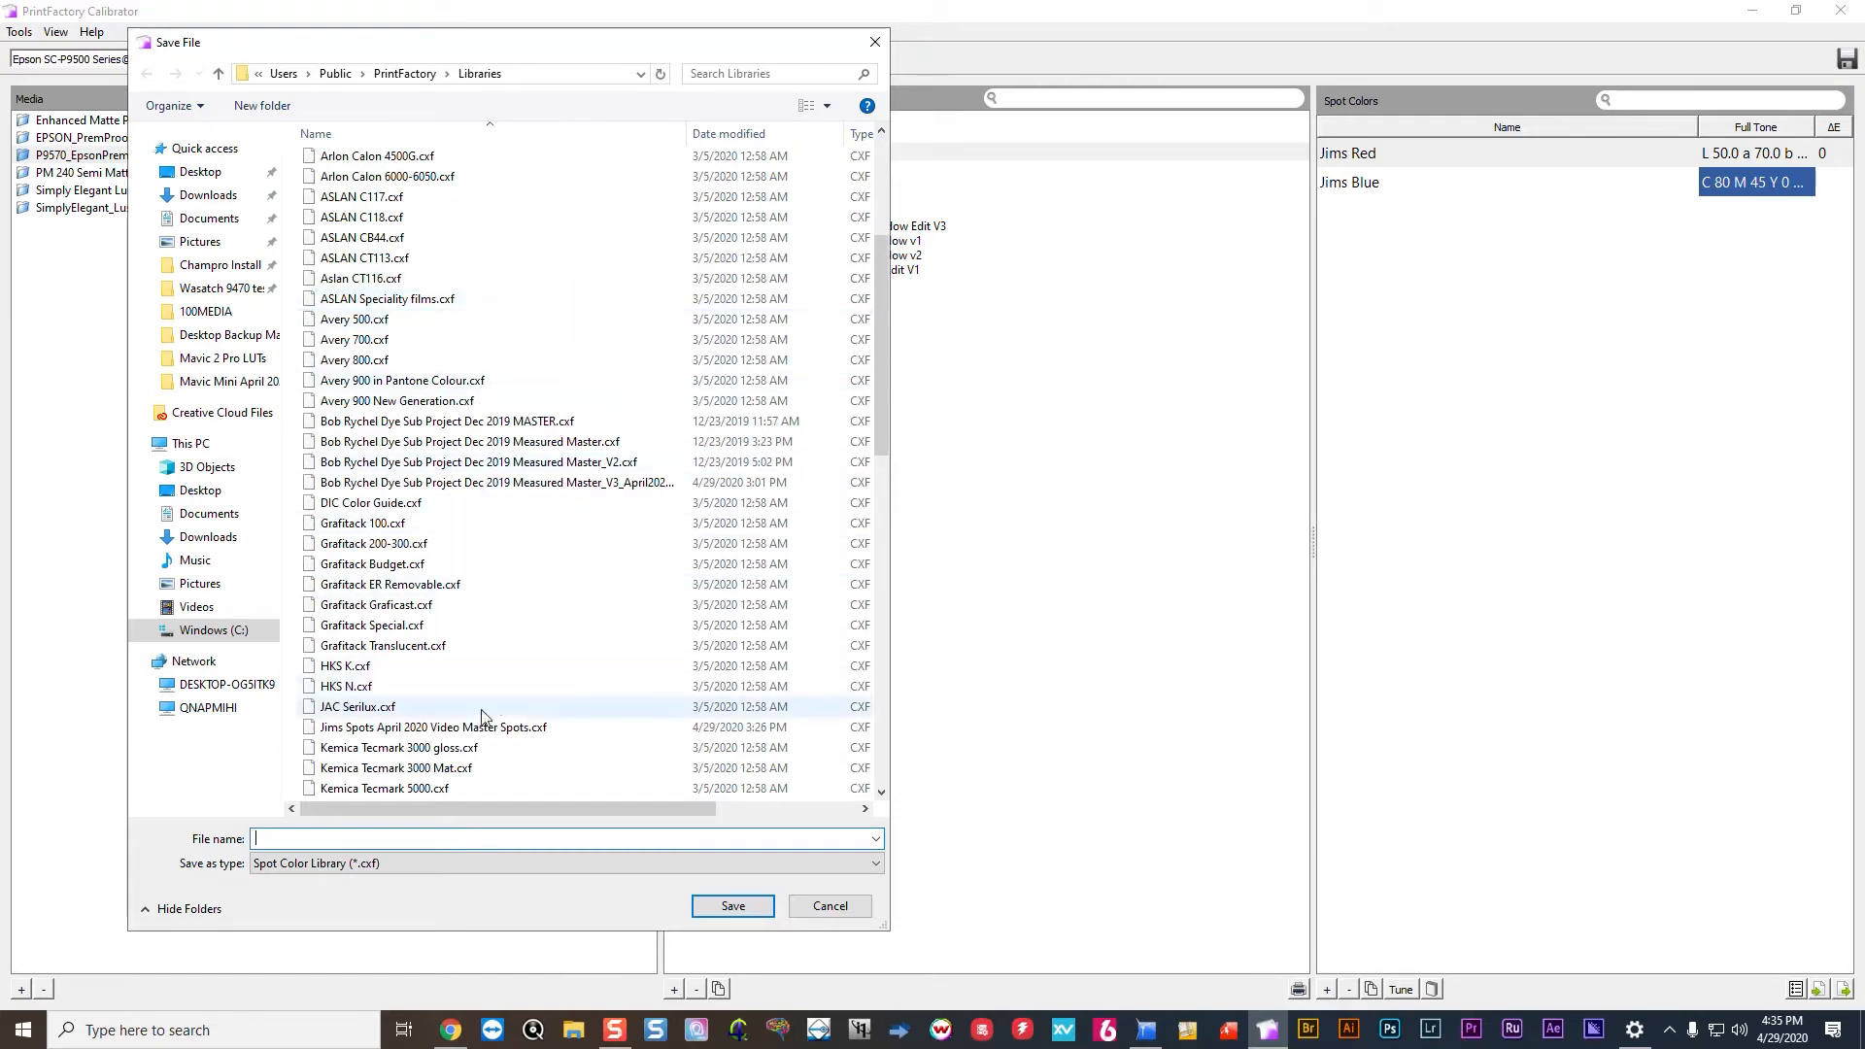
left_click(515, 728)
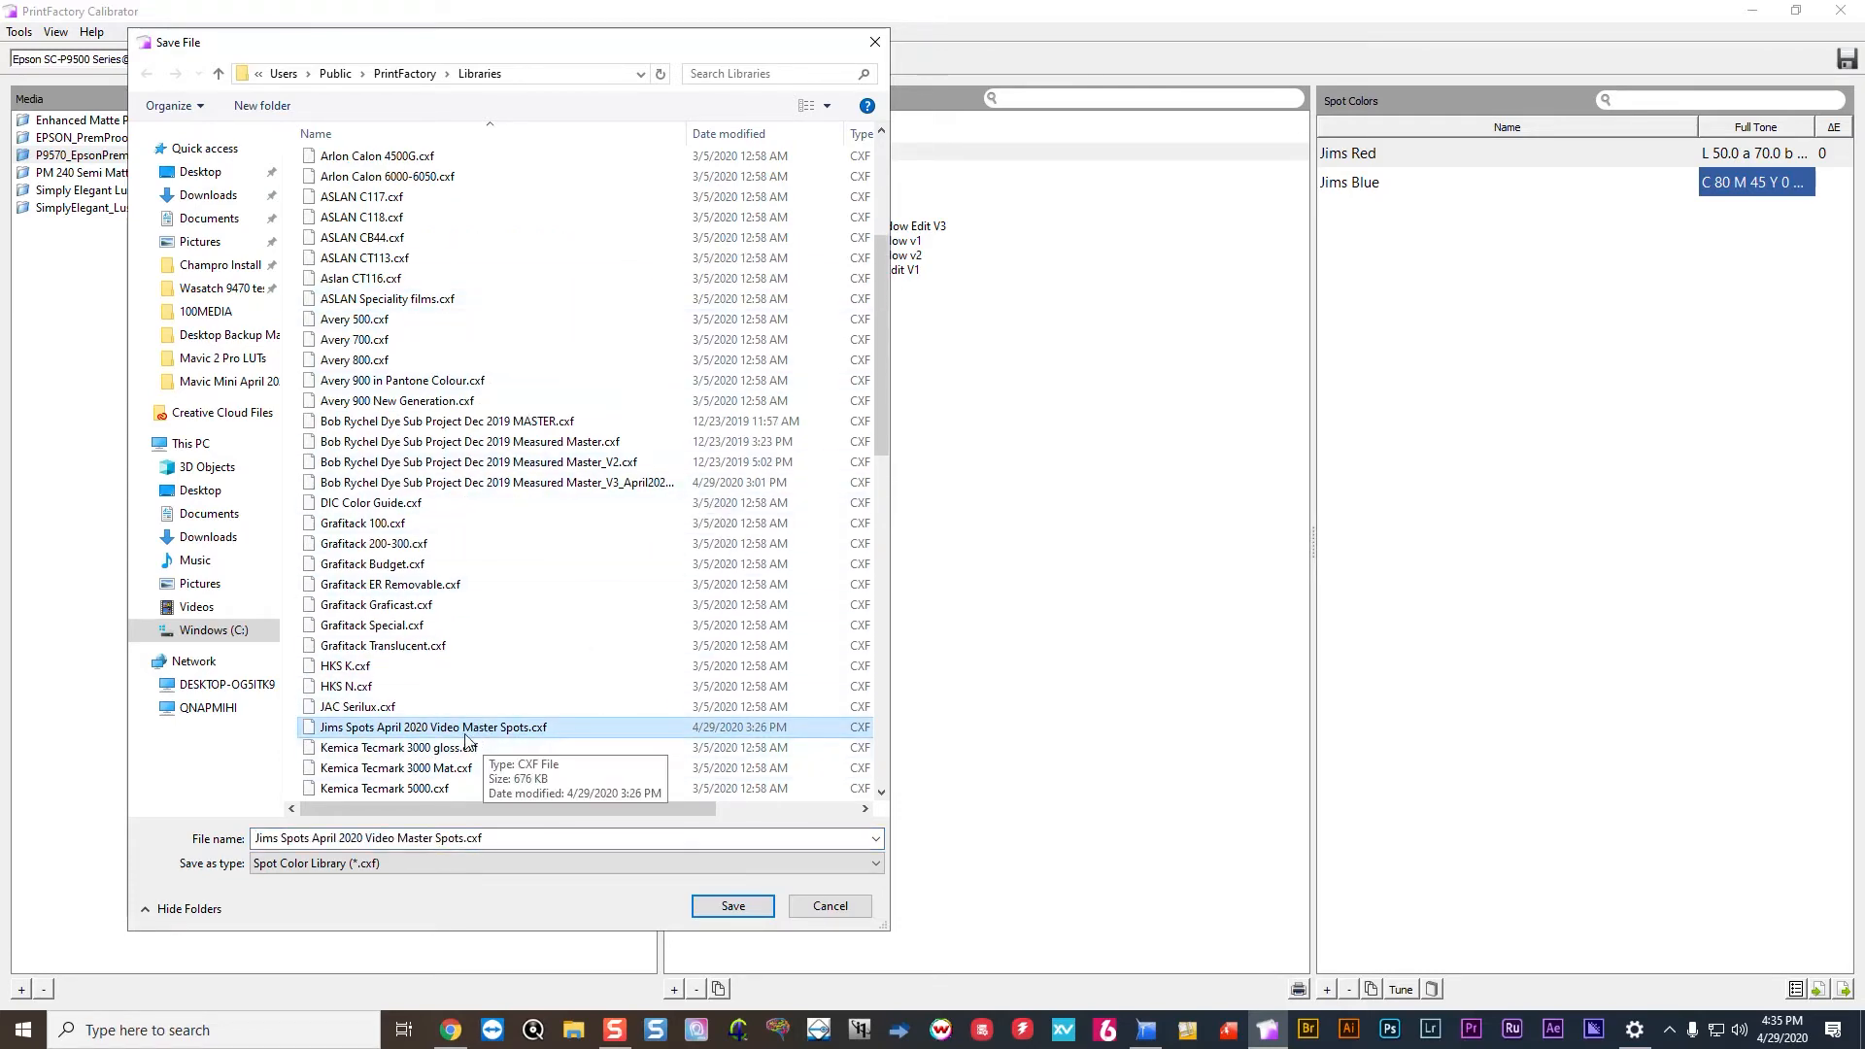
left_click(749, 901)
left_click(1018, 514)
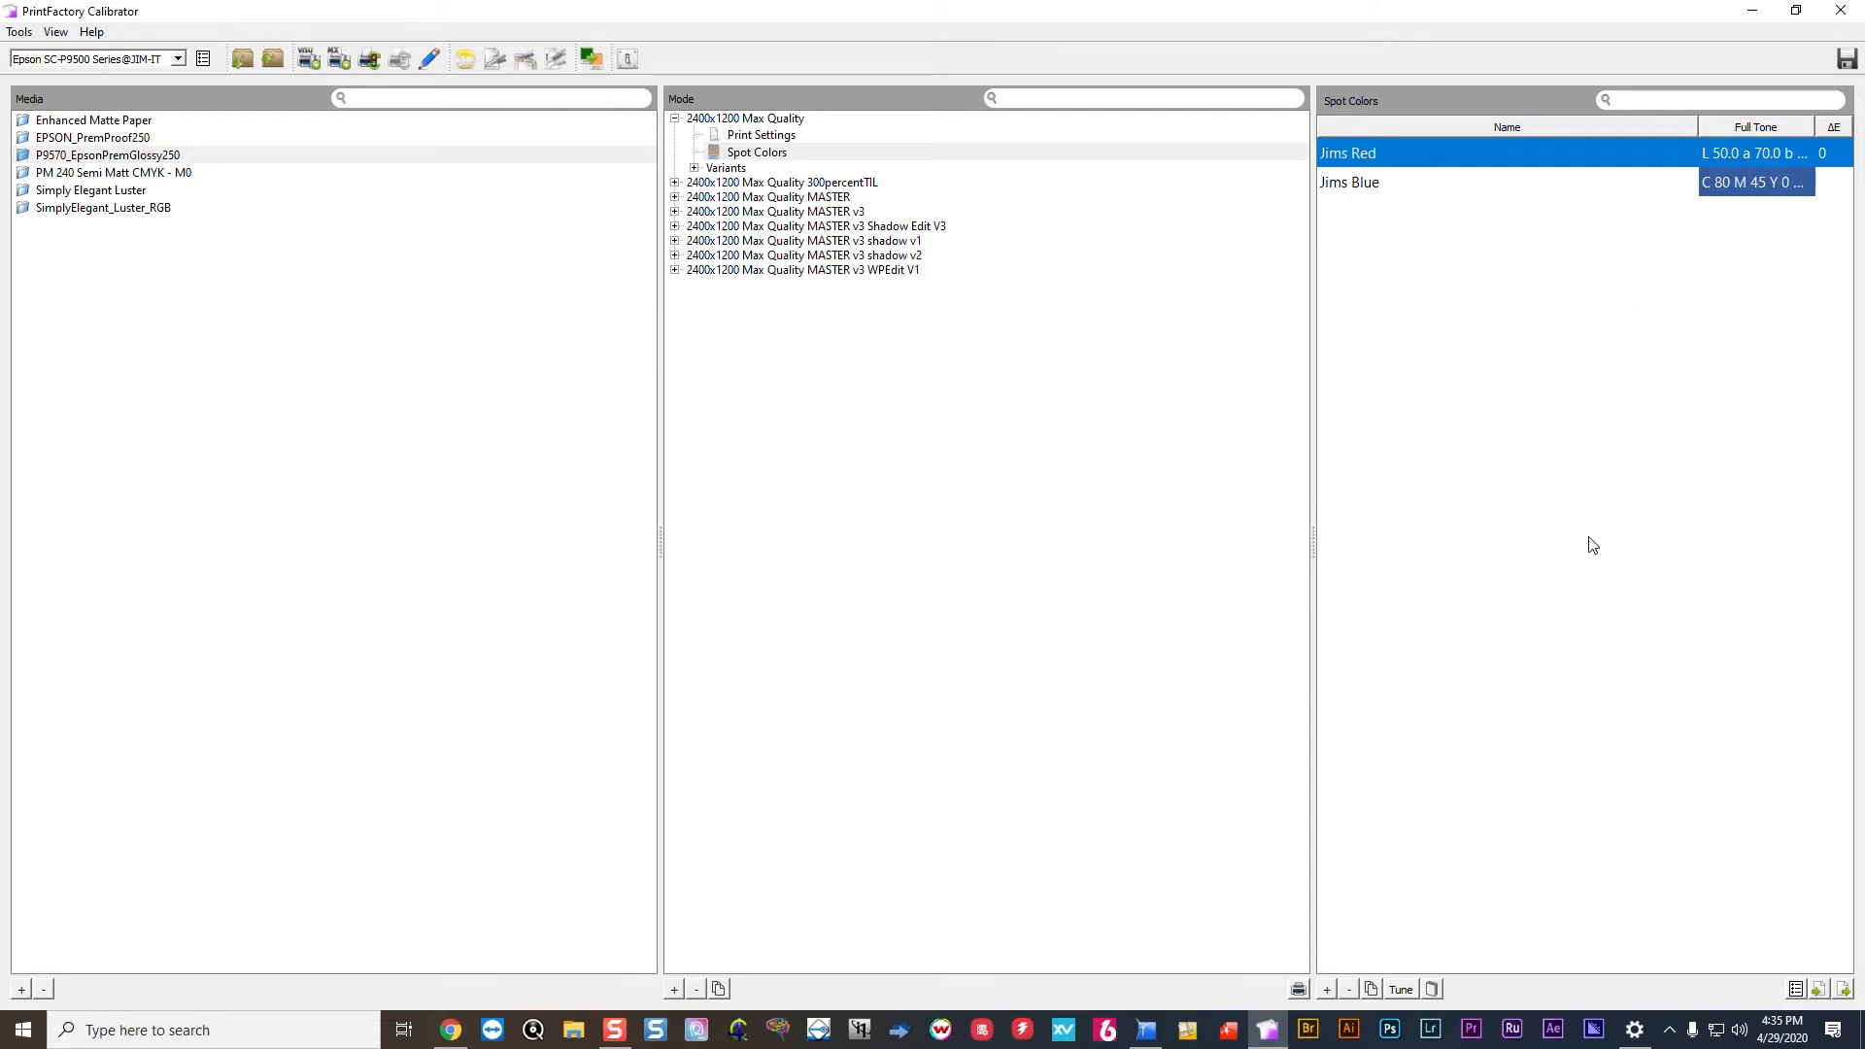
Browse the existing .cxf spot color libraries in the export dialog, and cancel without saving.
left_click(759, 151)
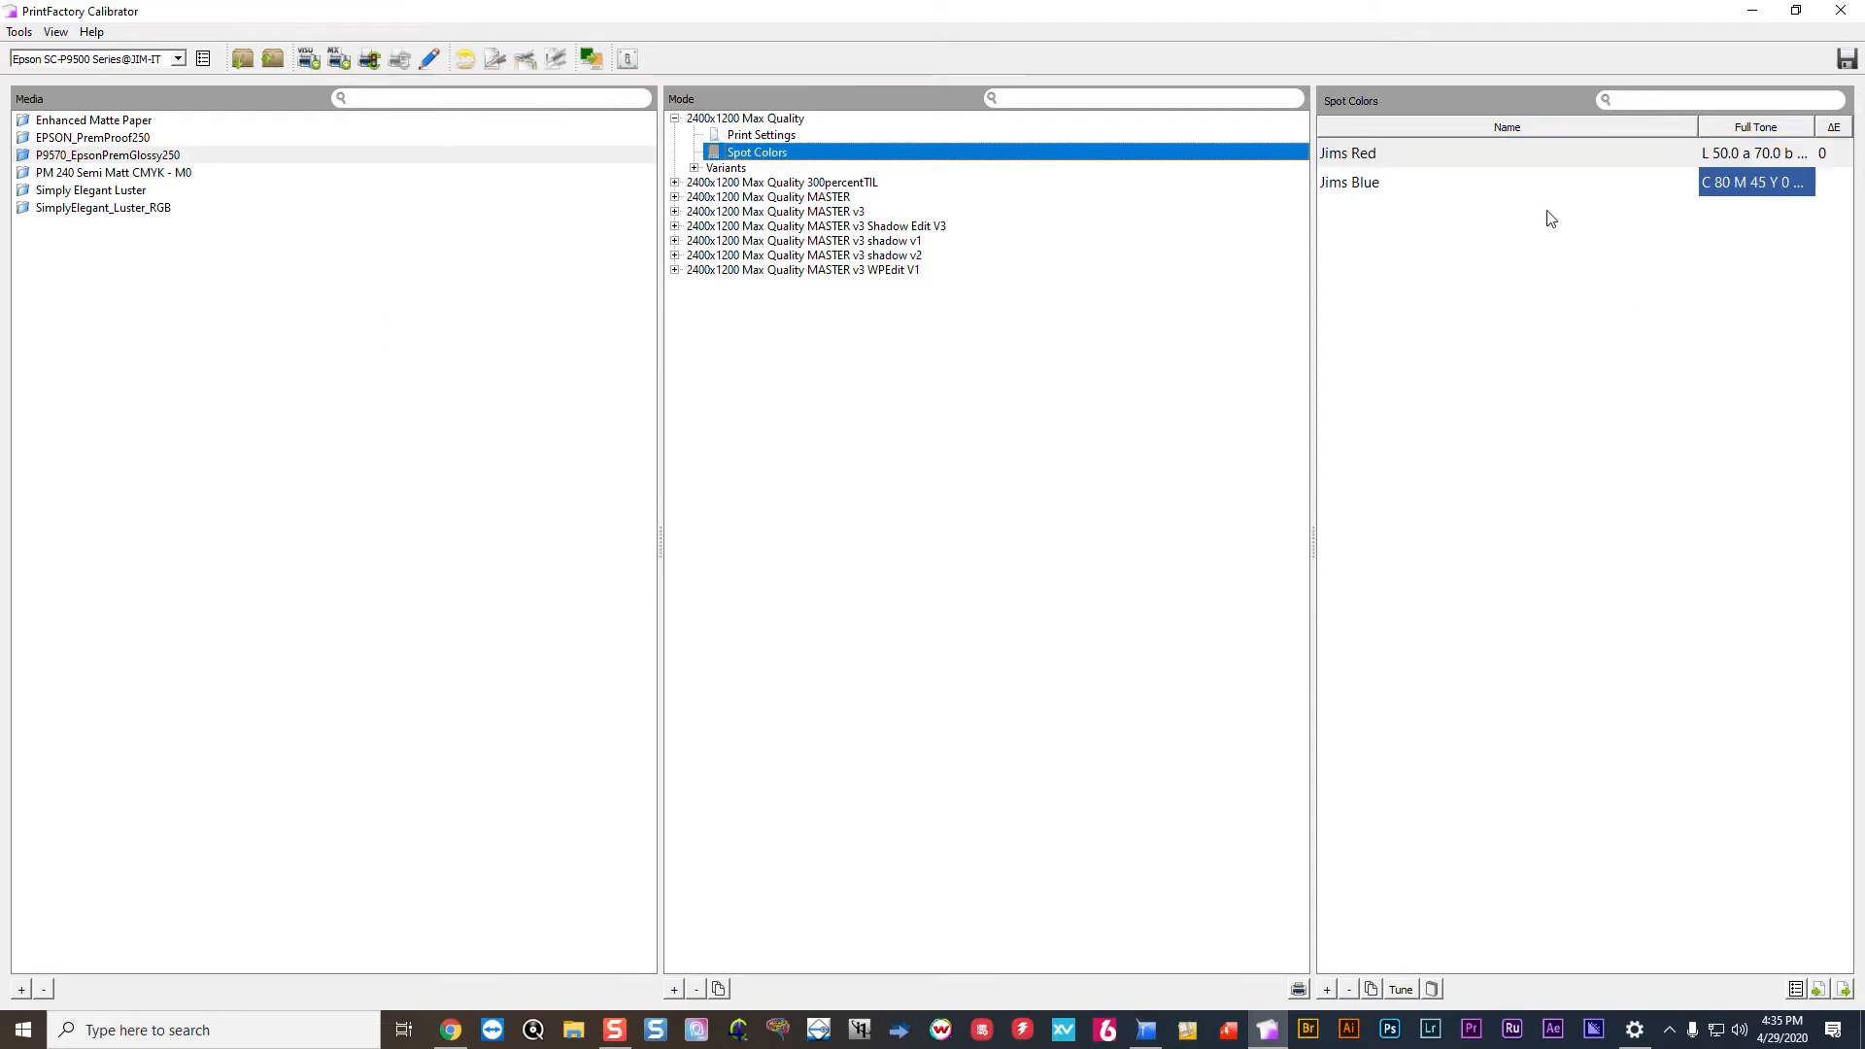
left_click(1608, 264)
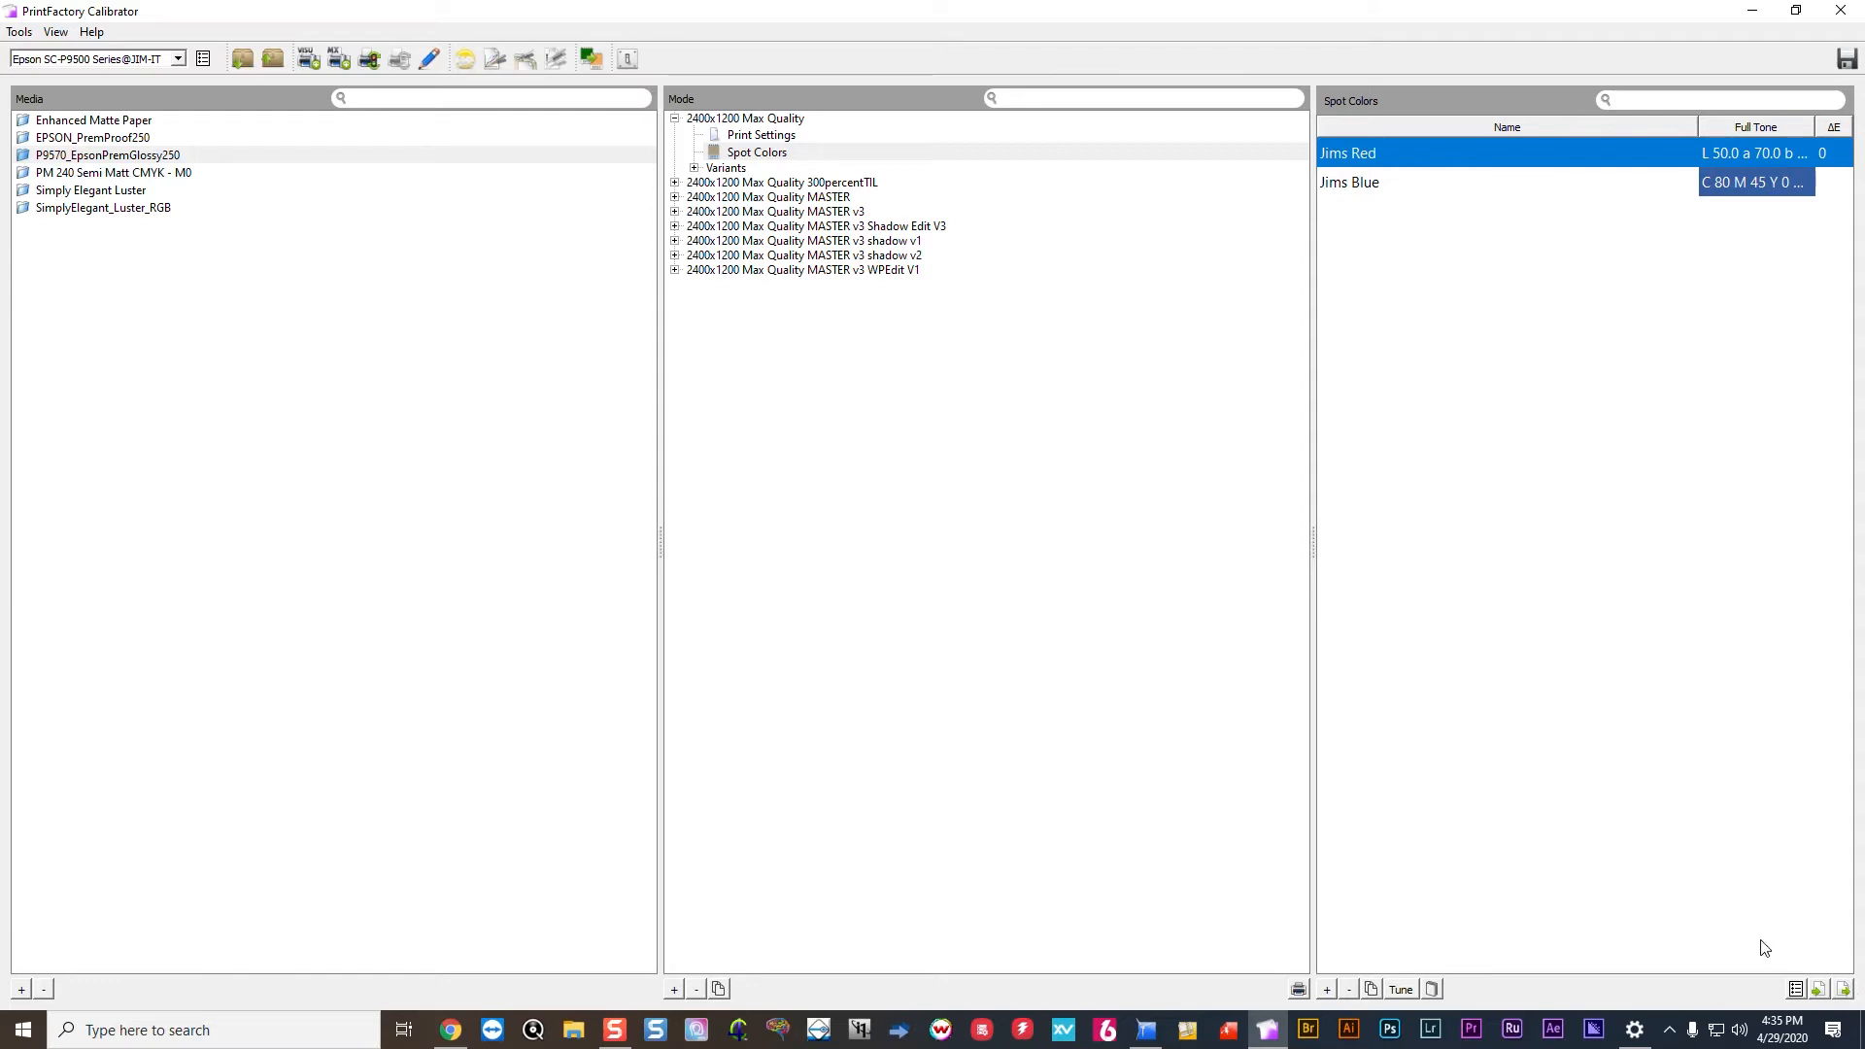
left_click(757, 154)
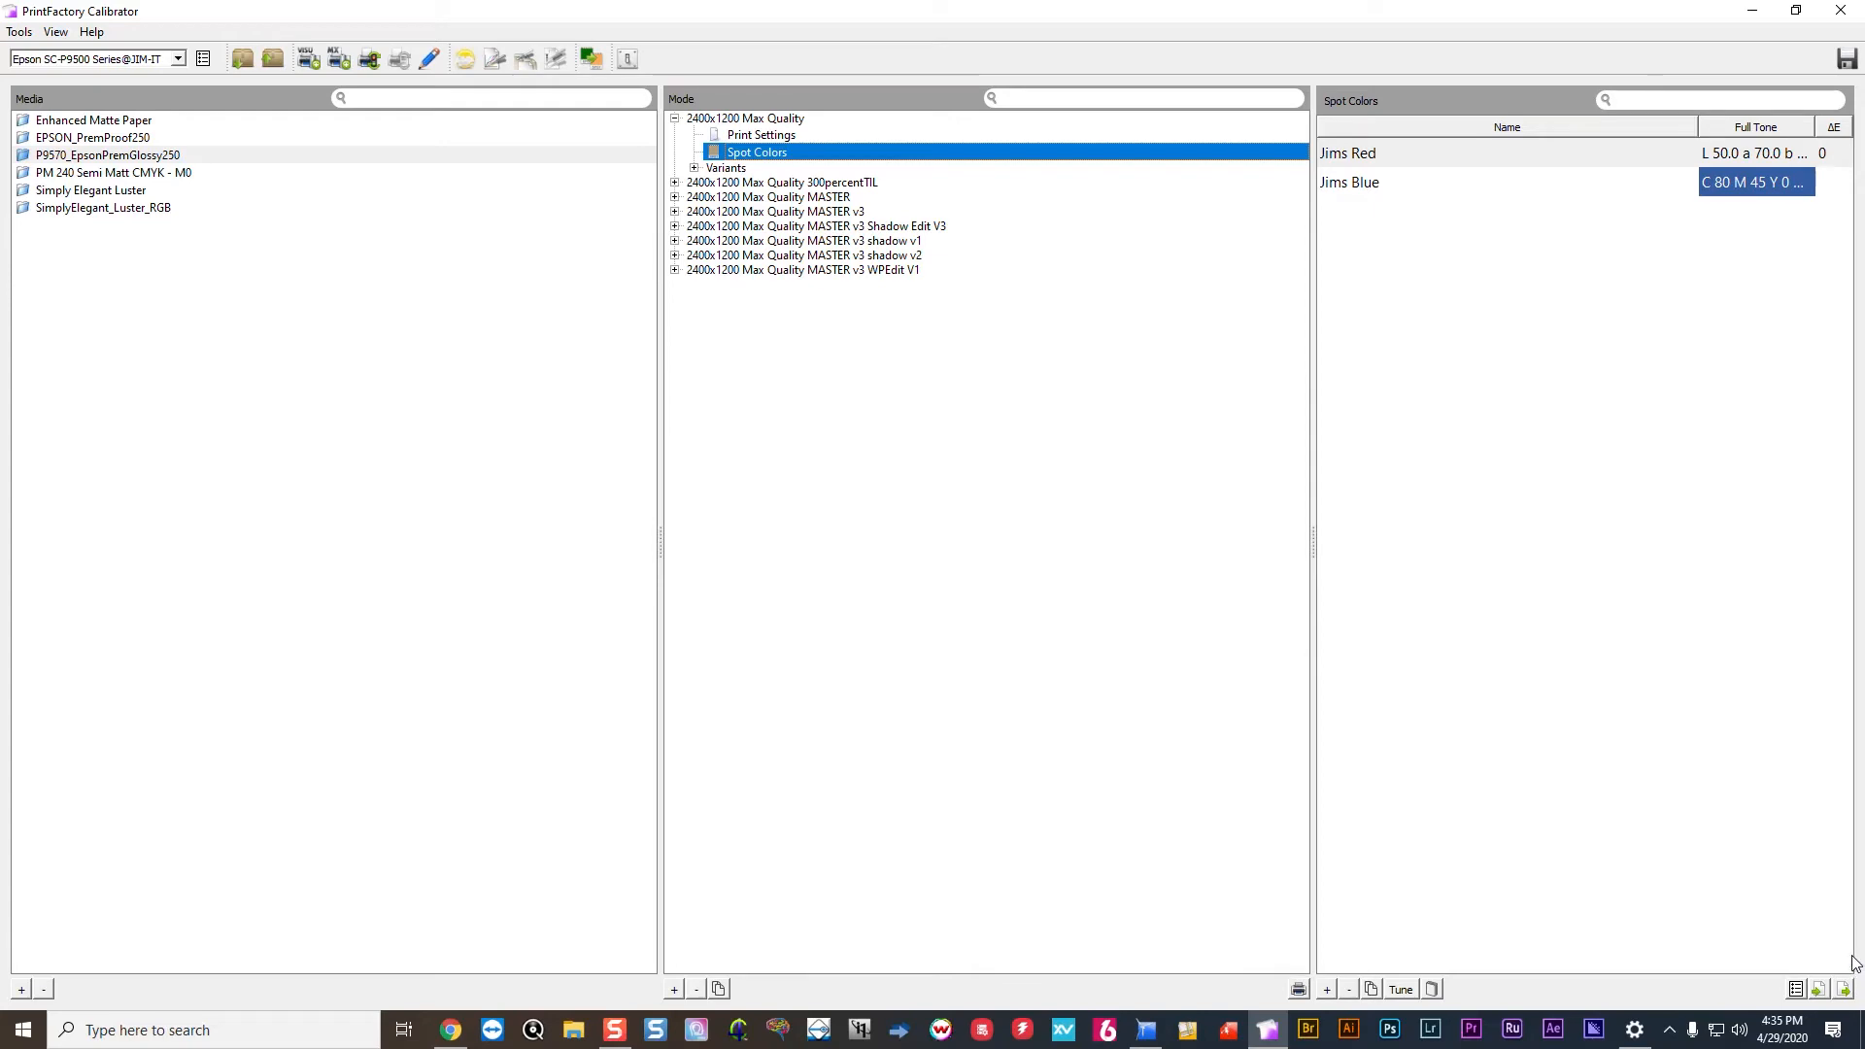
left_click(1844, 989)
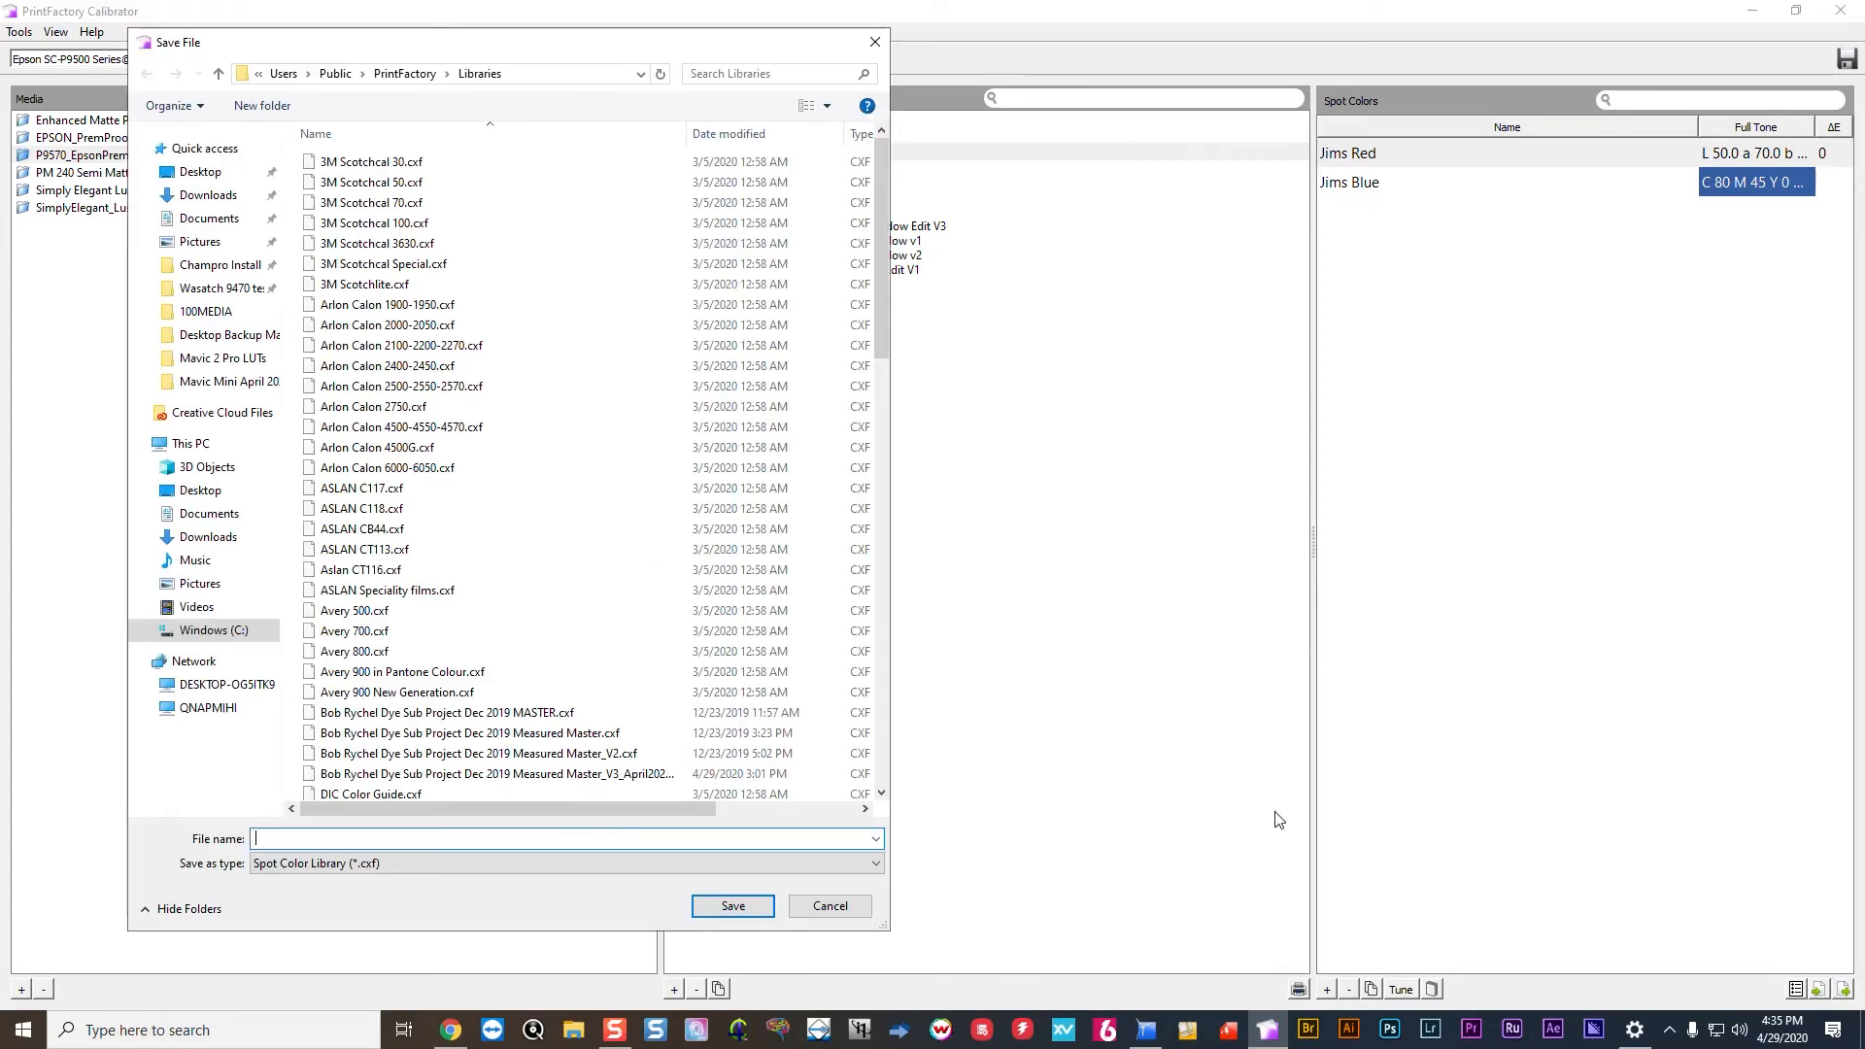
scroll(602, 690, "down", 3)
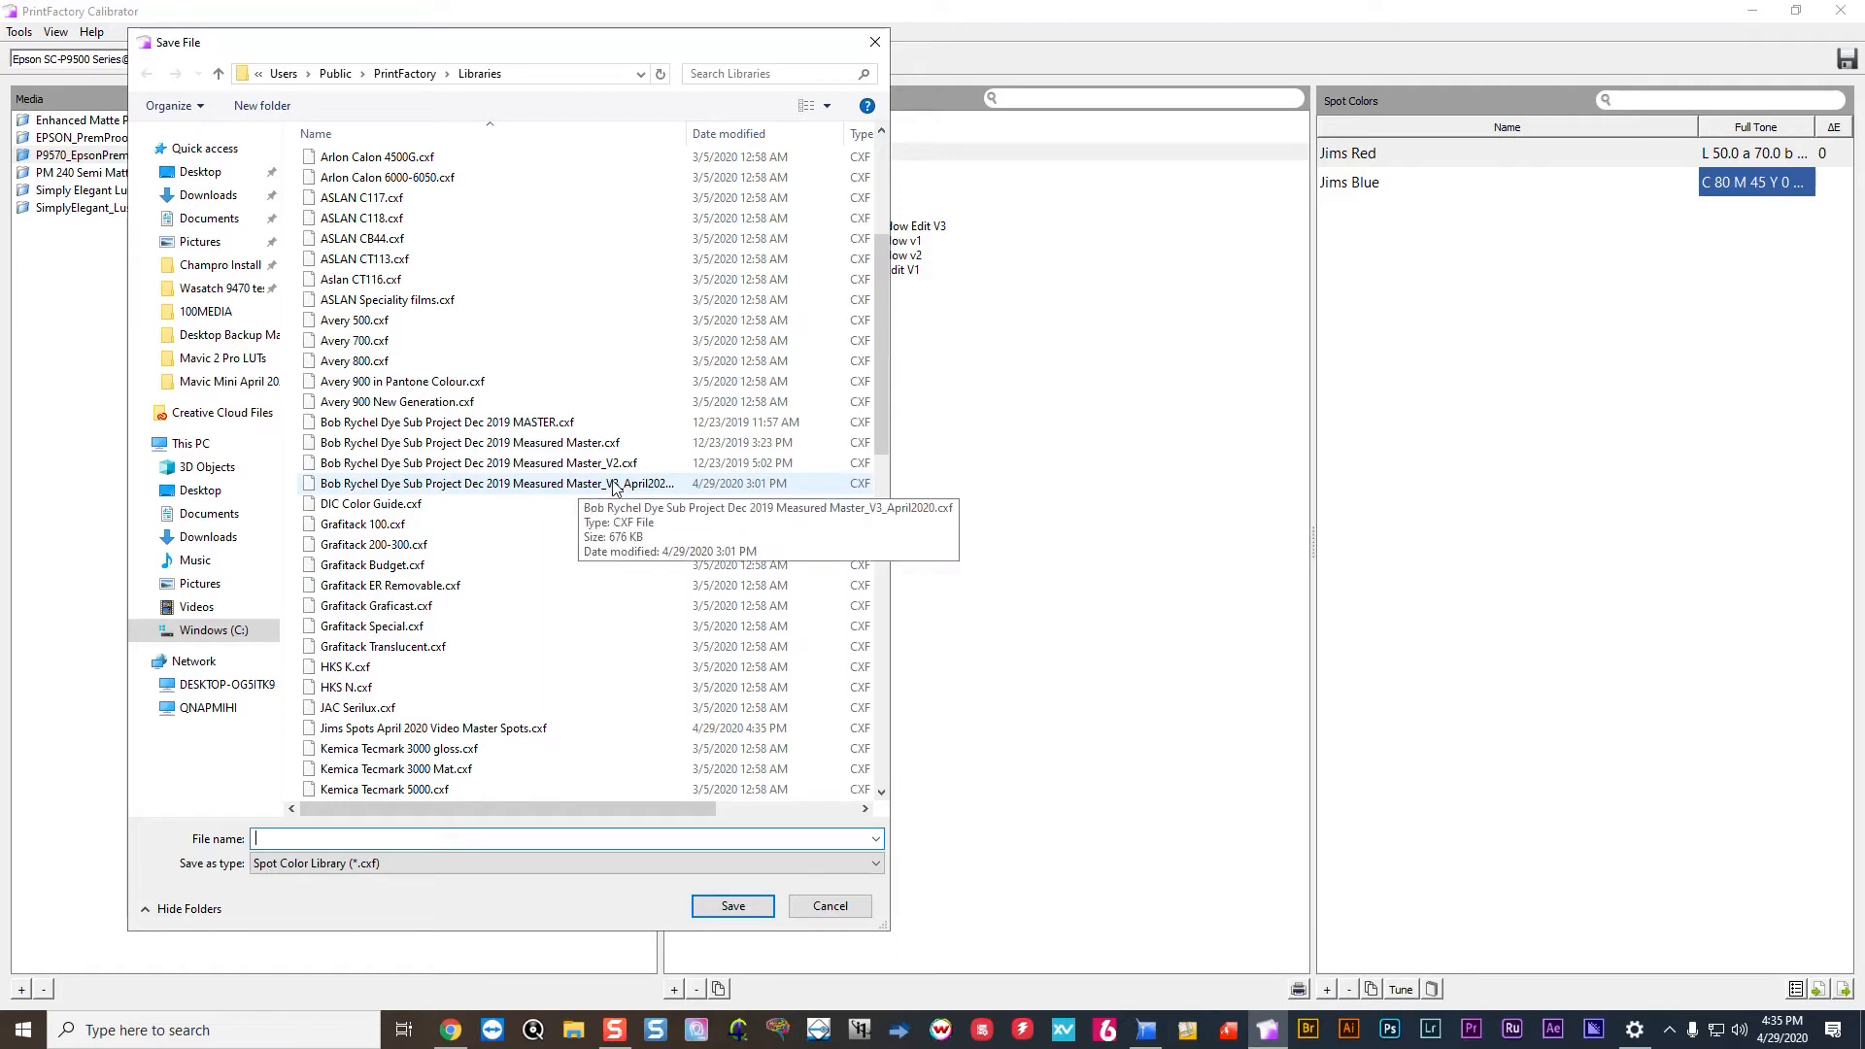
left_click(859, 906)
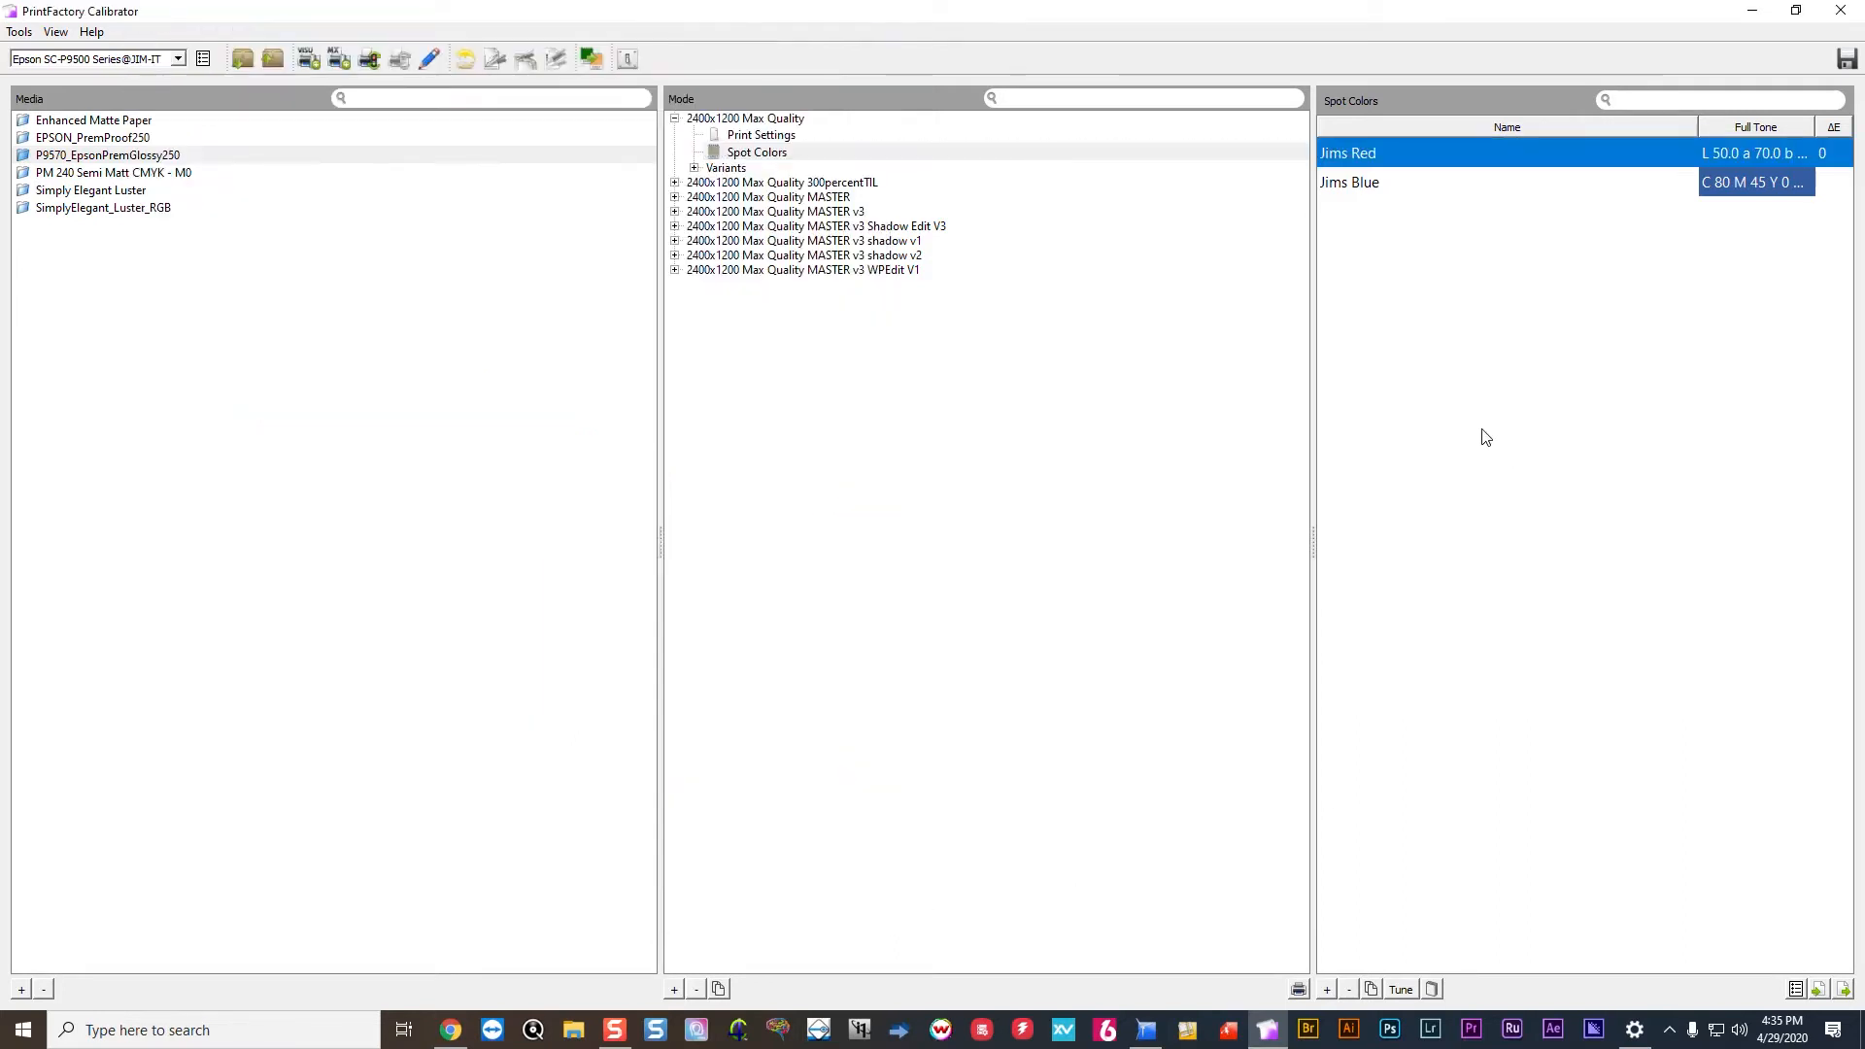
Duplicate the Jims Red spot color and name the copy Jims Red V2.
left_click(762, 137)
left_click(763, 151)
left_click(1372, 988)
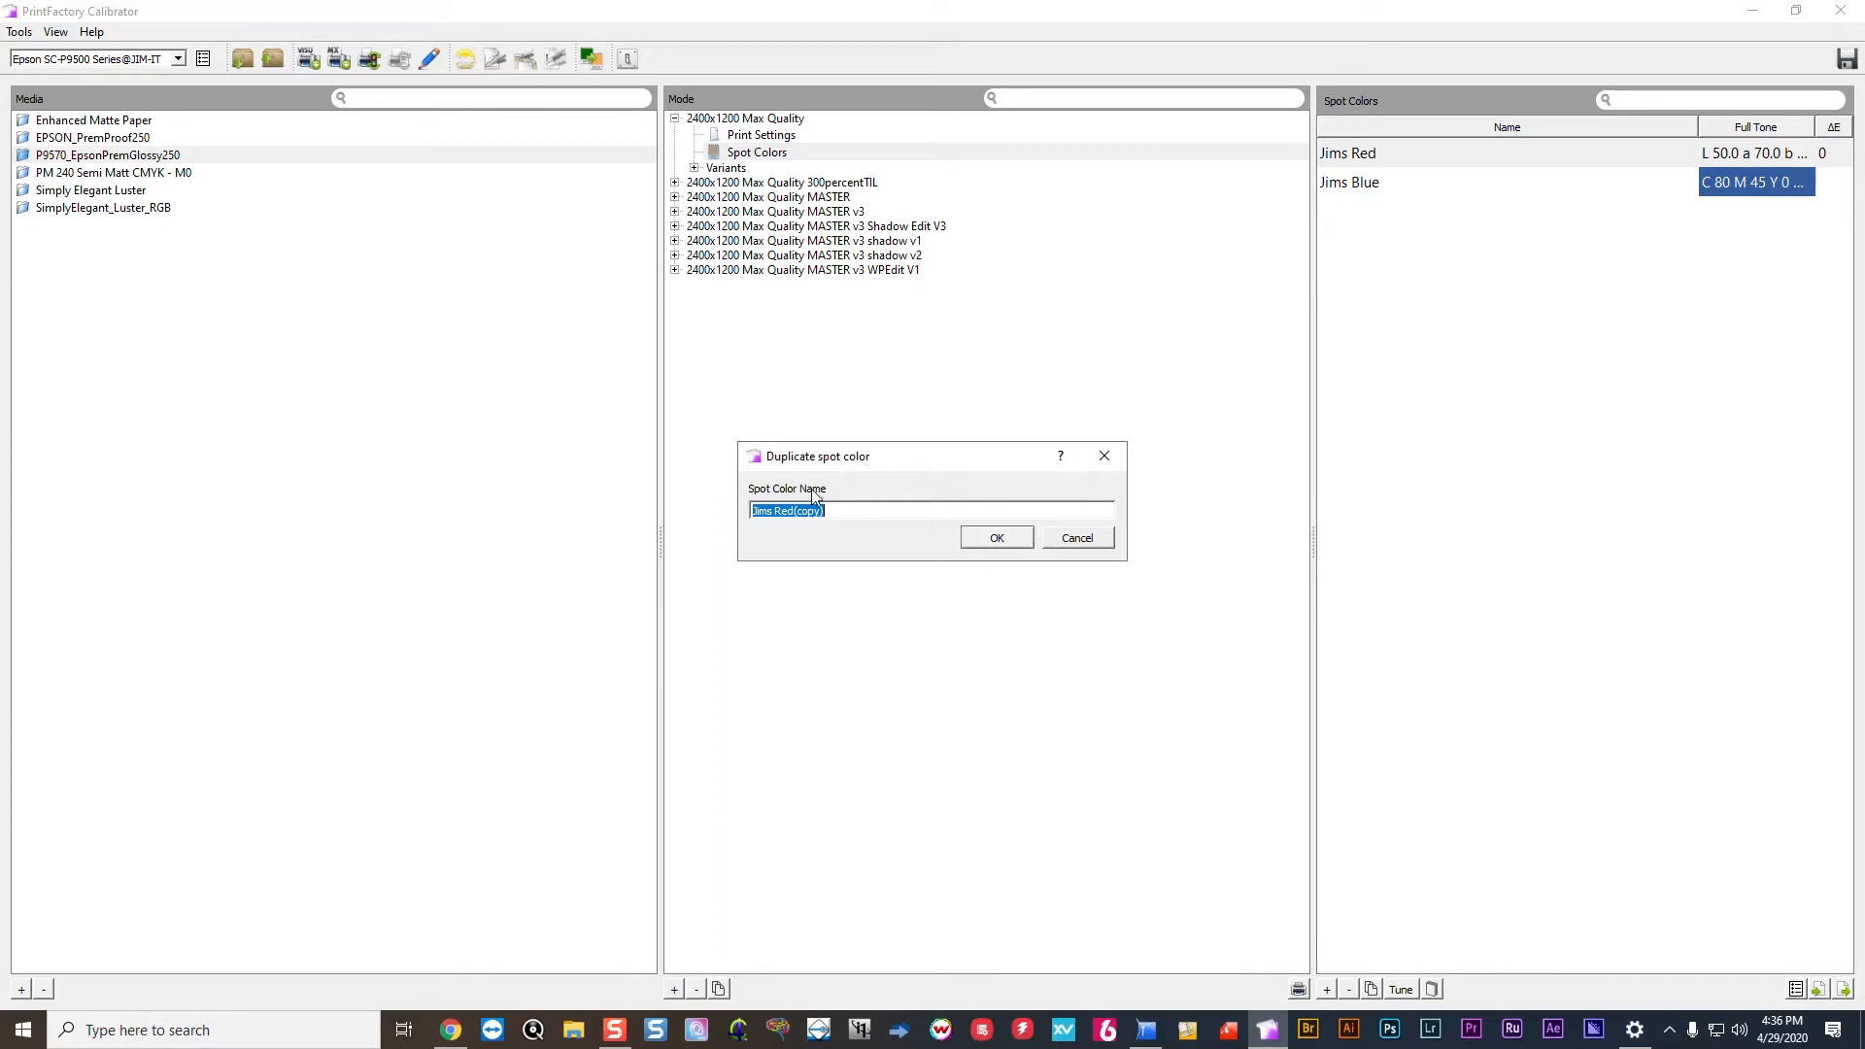
left_click(854, 520)
key("BackSpace")
key("BackSpace")
key("BackSpace")
left_click(998, 536)
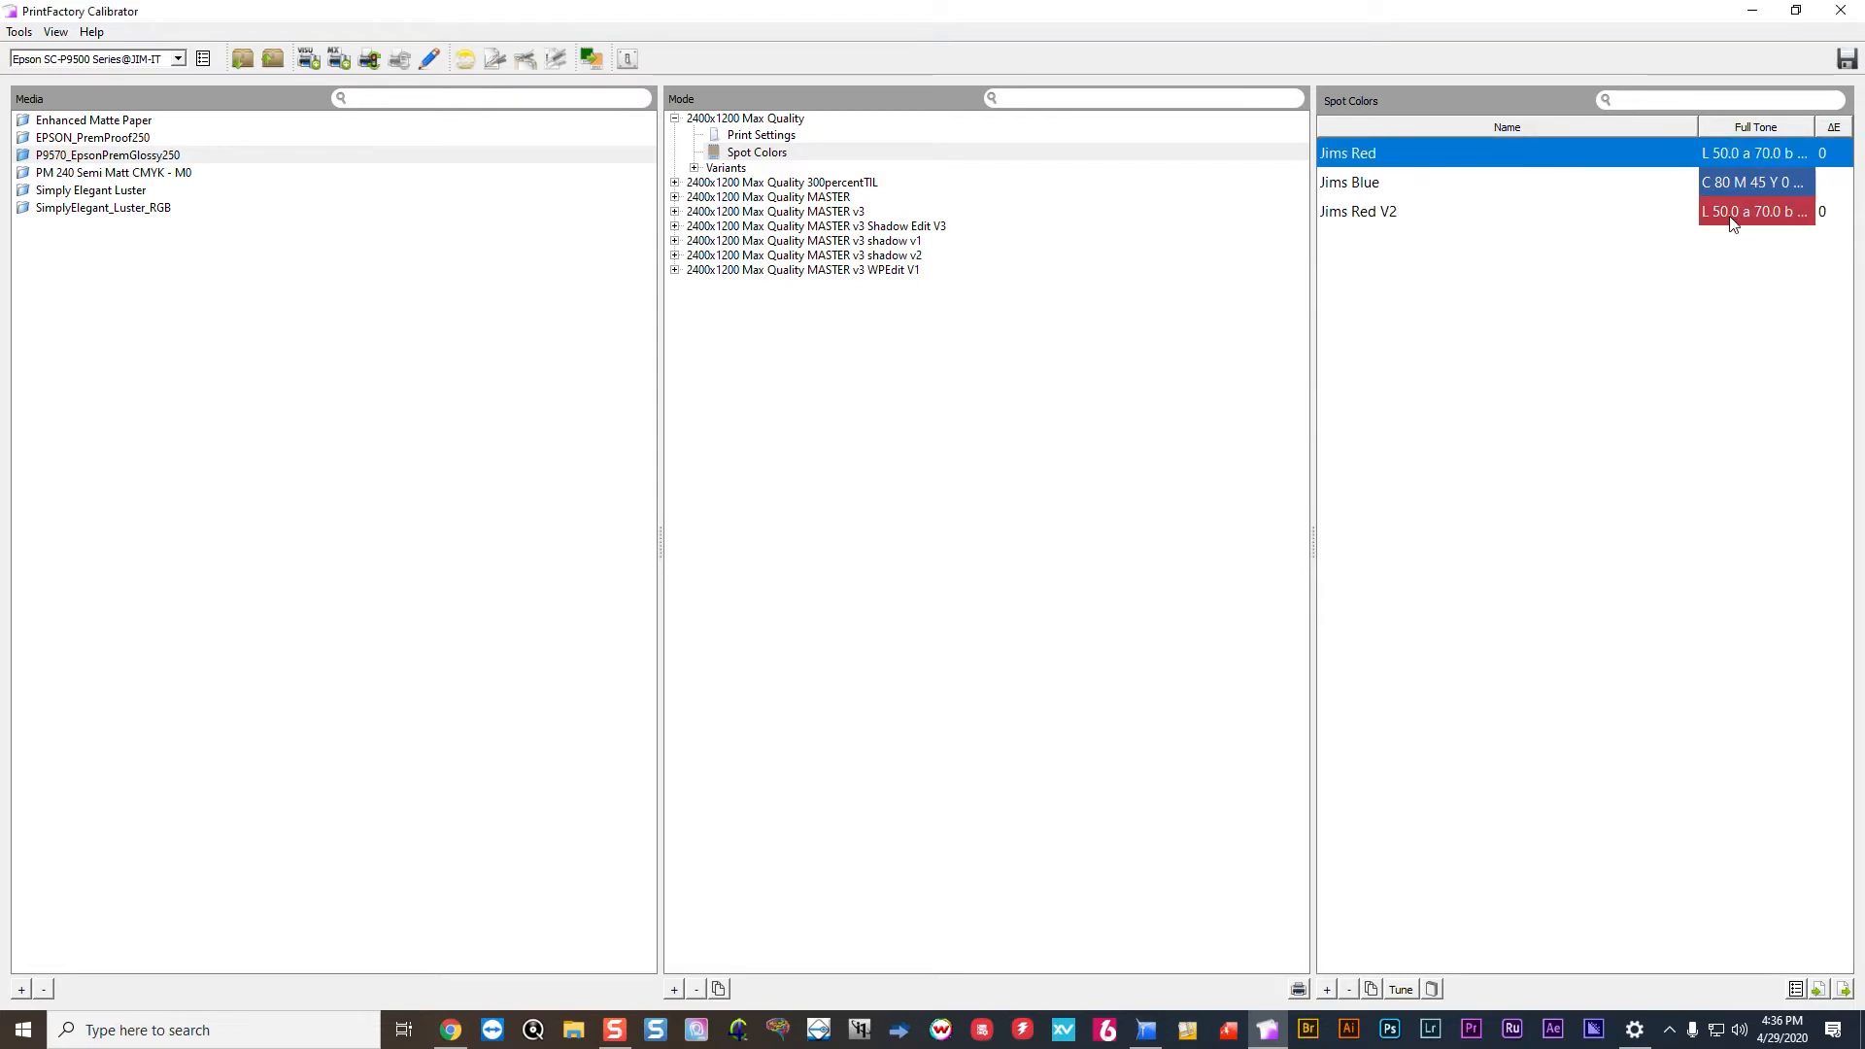
Widen the Full Tone column of the spot color list to show the complete color values.
left_click(1512, 216)
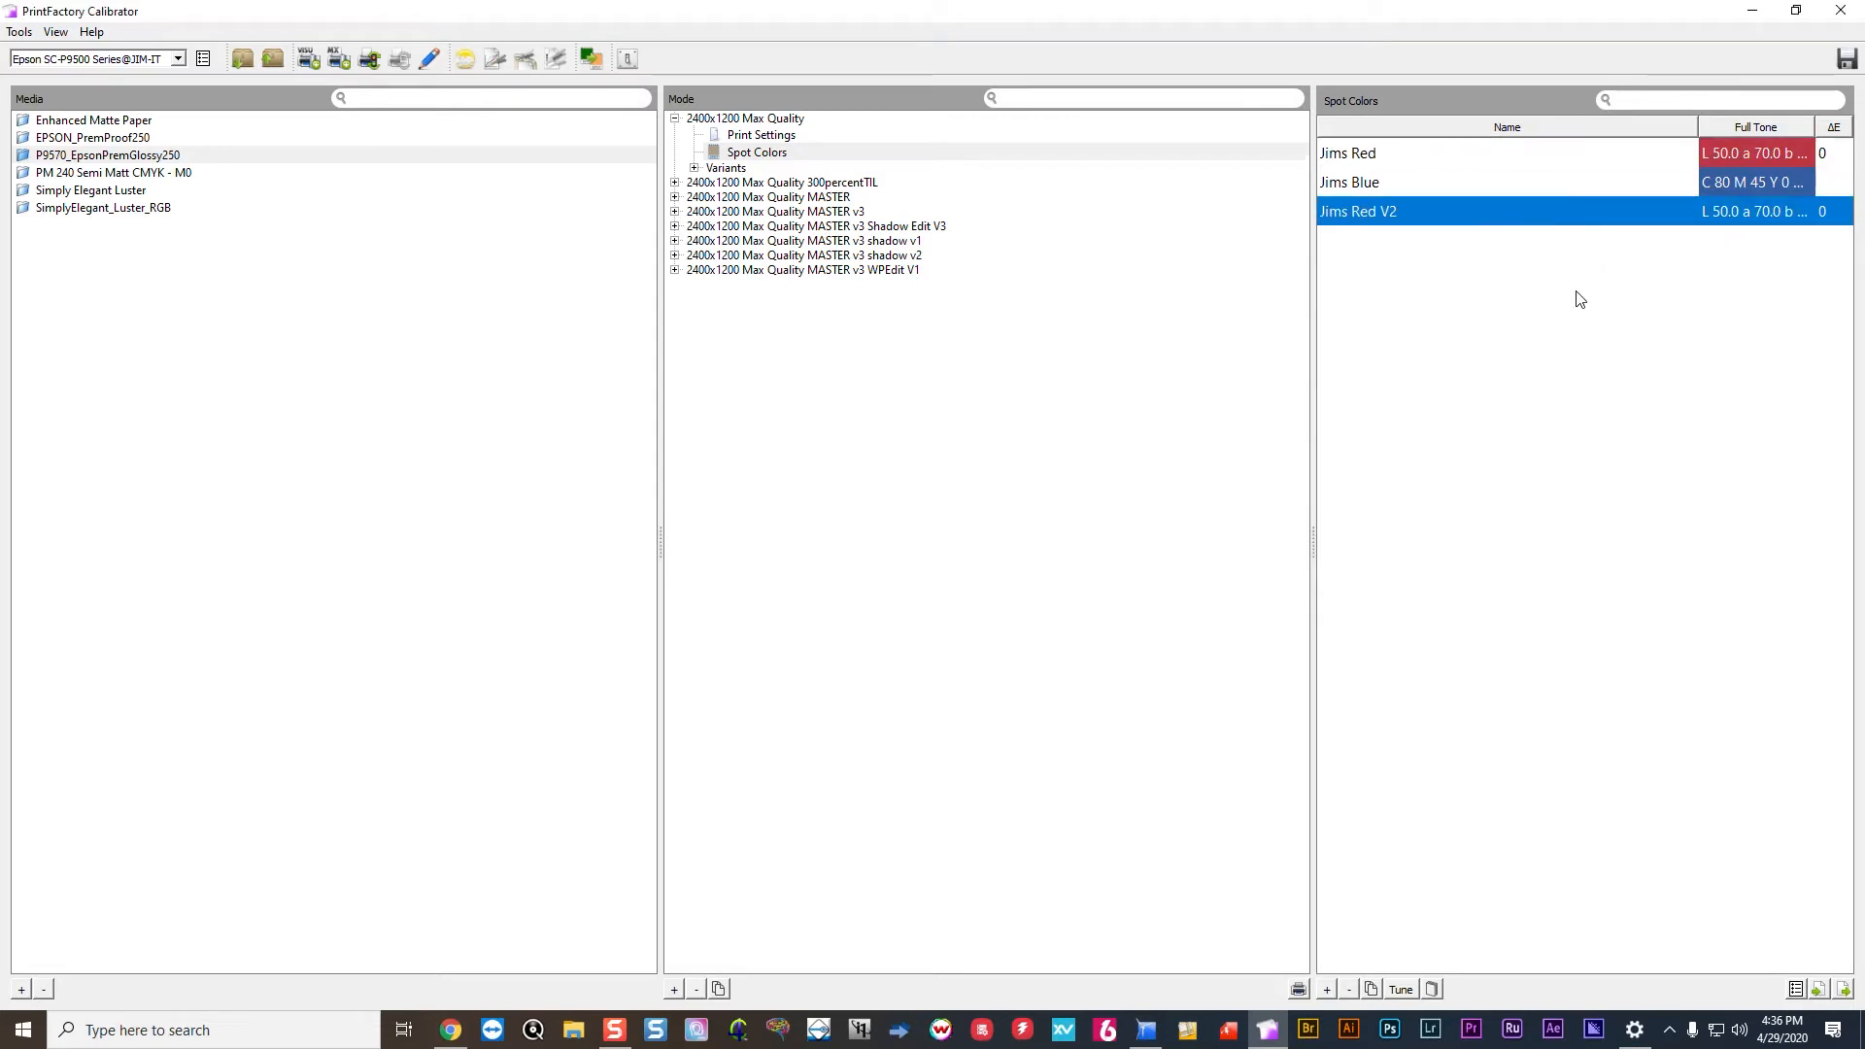
left_click(1404, 161)
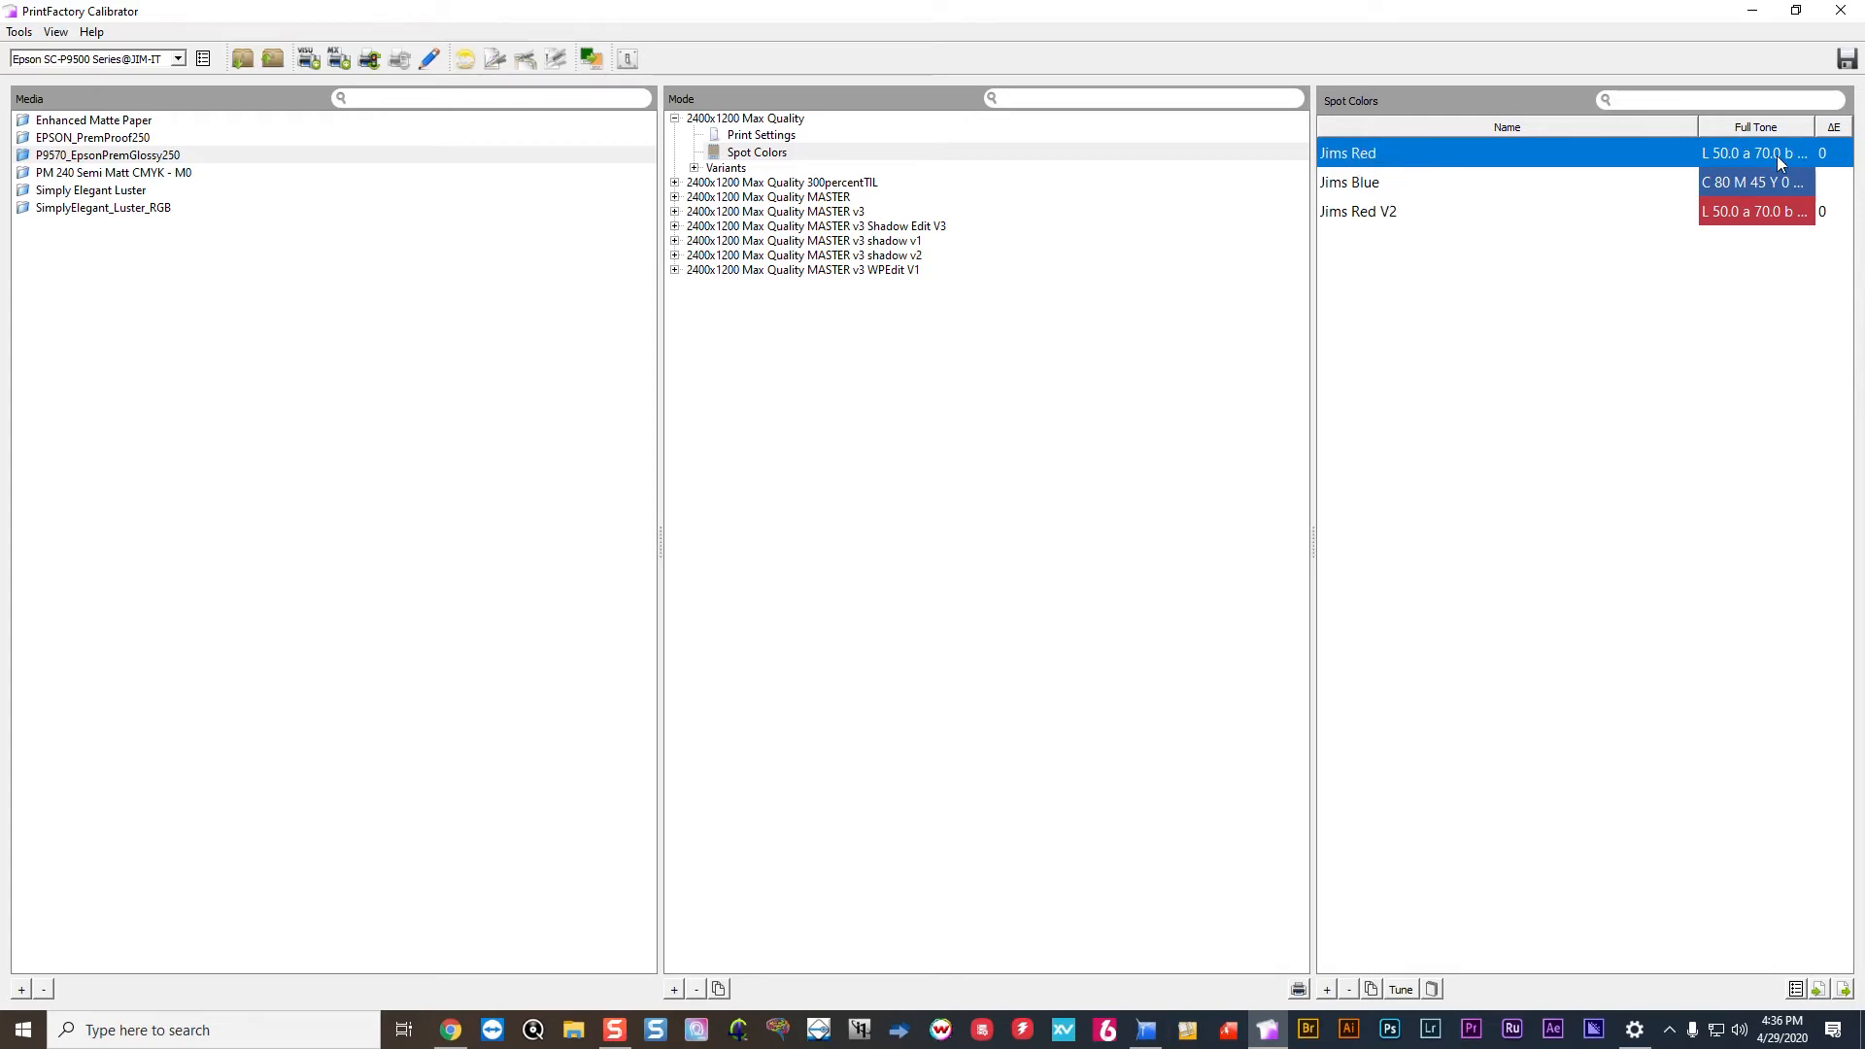
left_click_drag(1814, 127, 1861, 121)
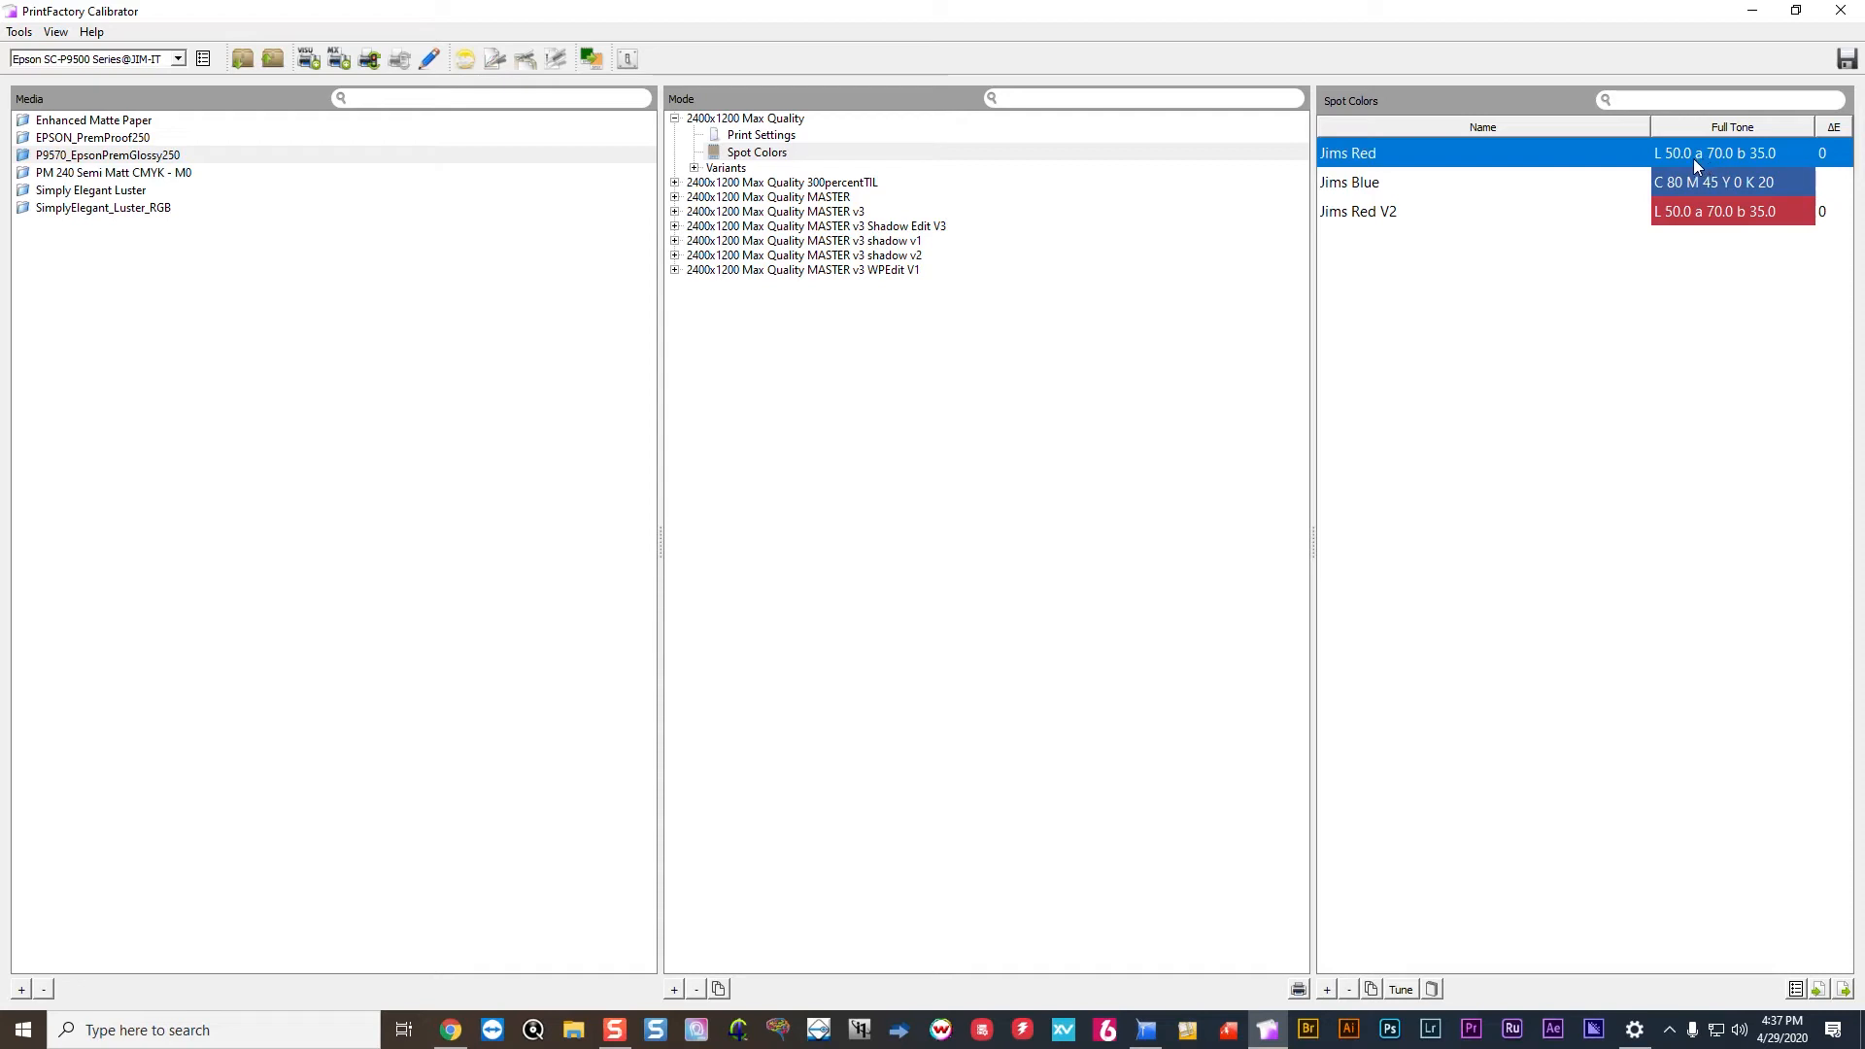
Edit the Jims Red V2 spot color's 100% CIELab values to L 52, a 68 and b 37.
left_click(1396, 206)
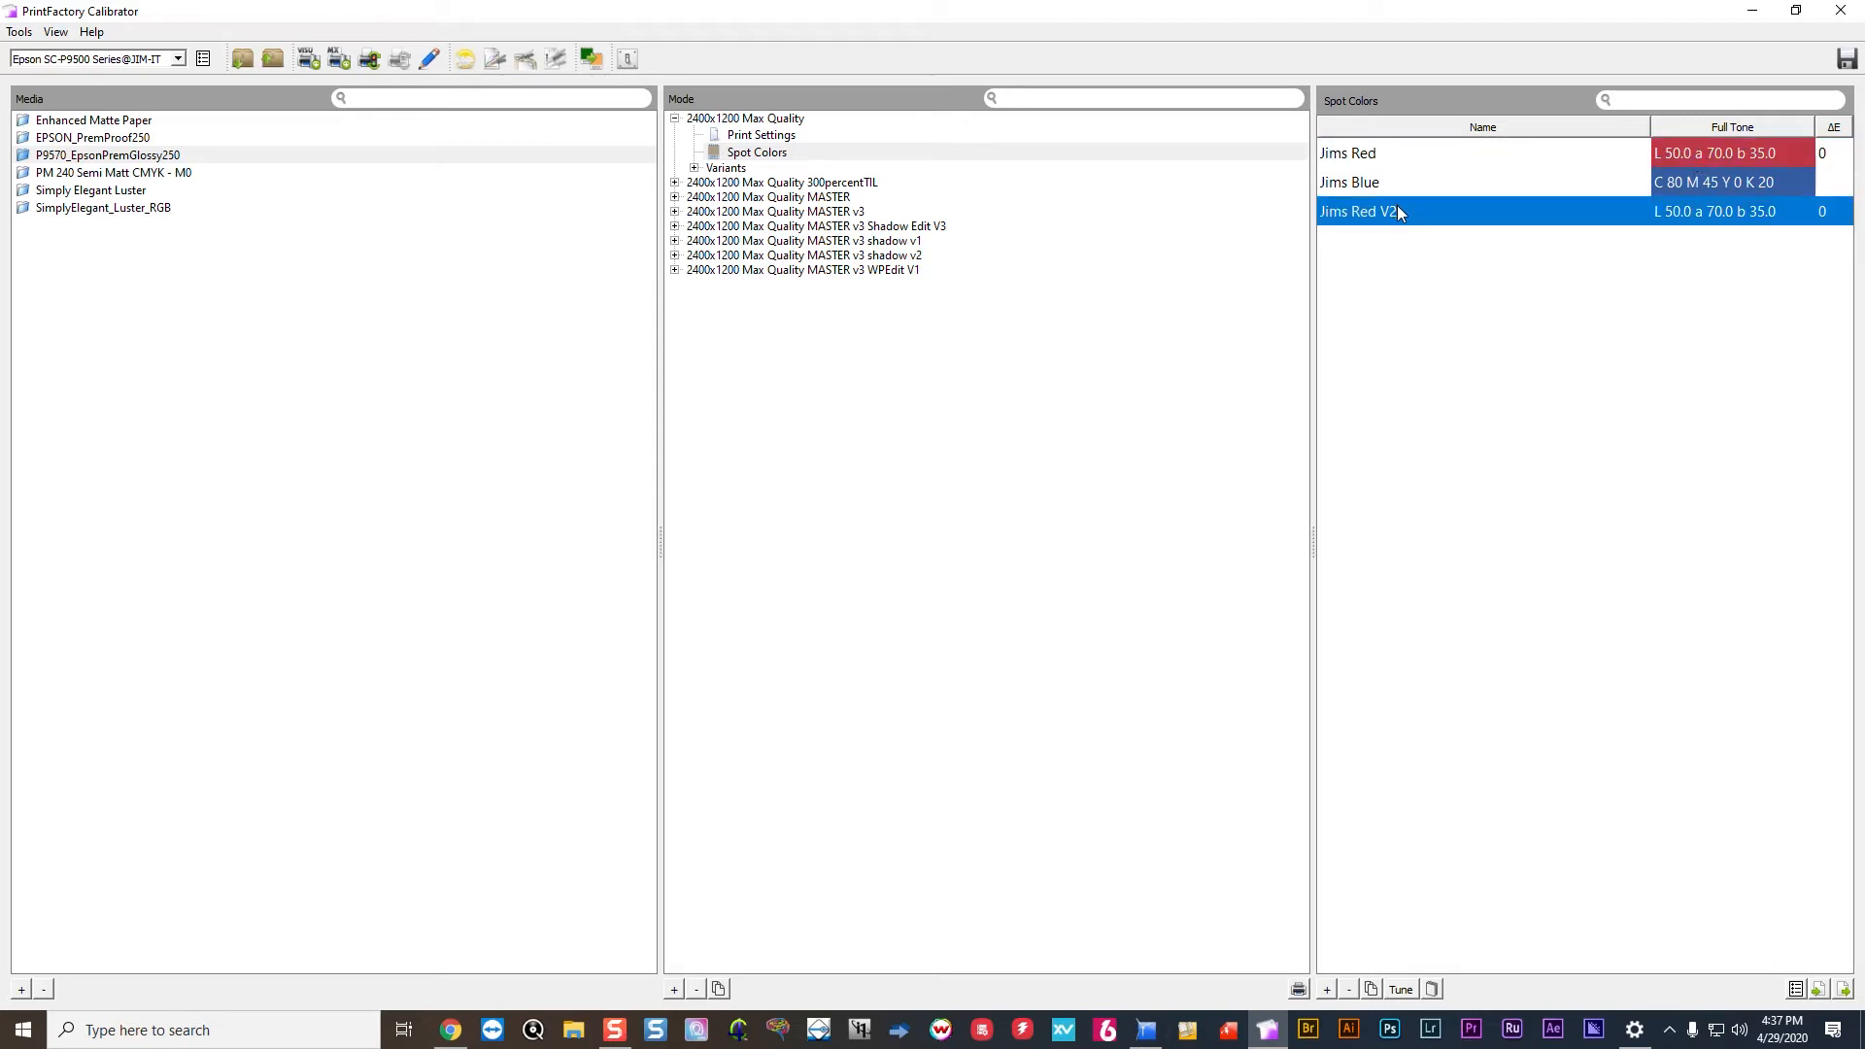
double_click(1396, 212)
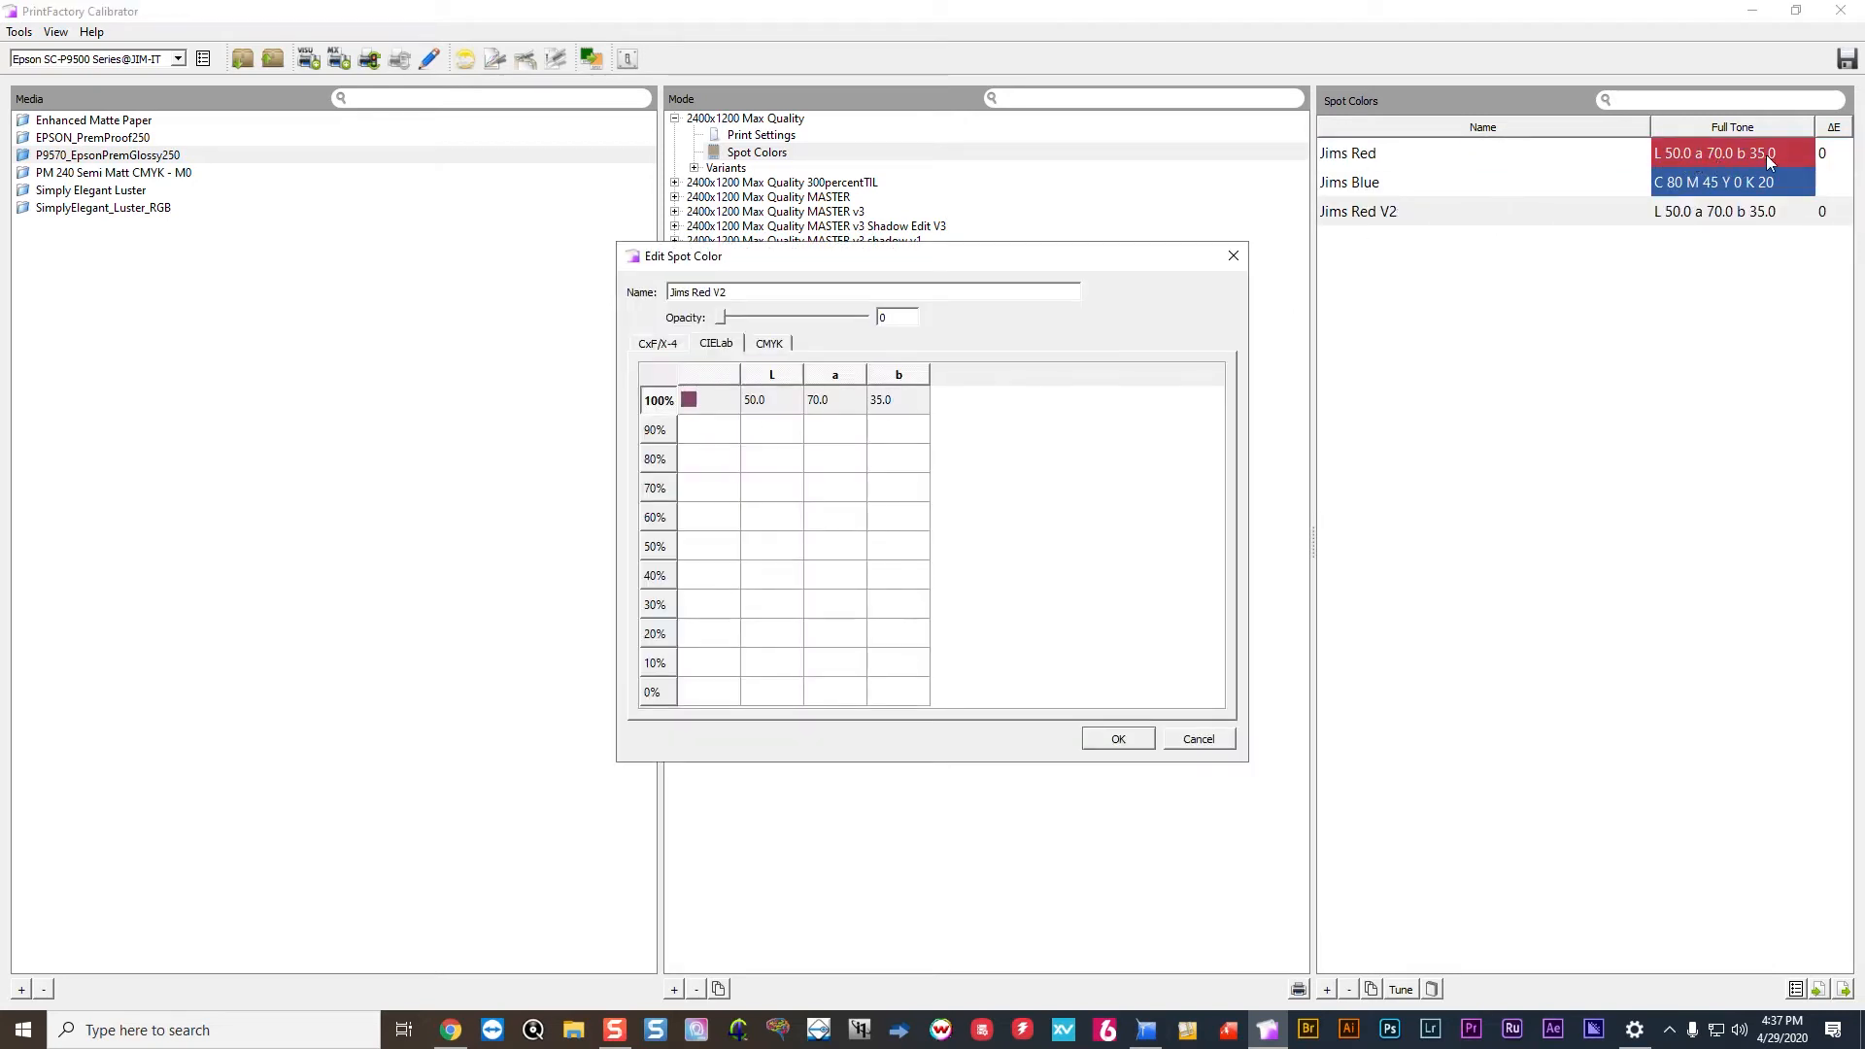
left_click(790, 401)
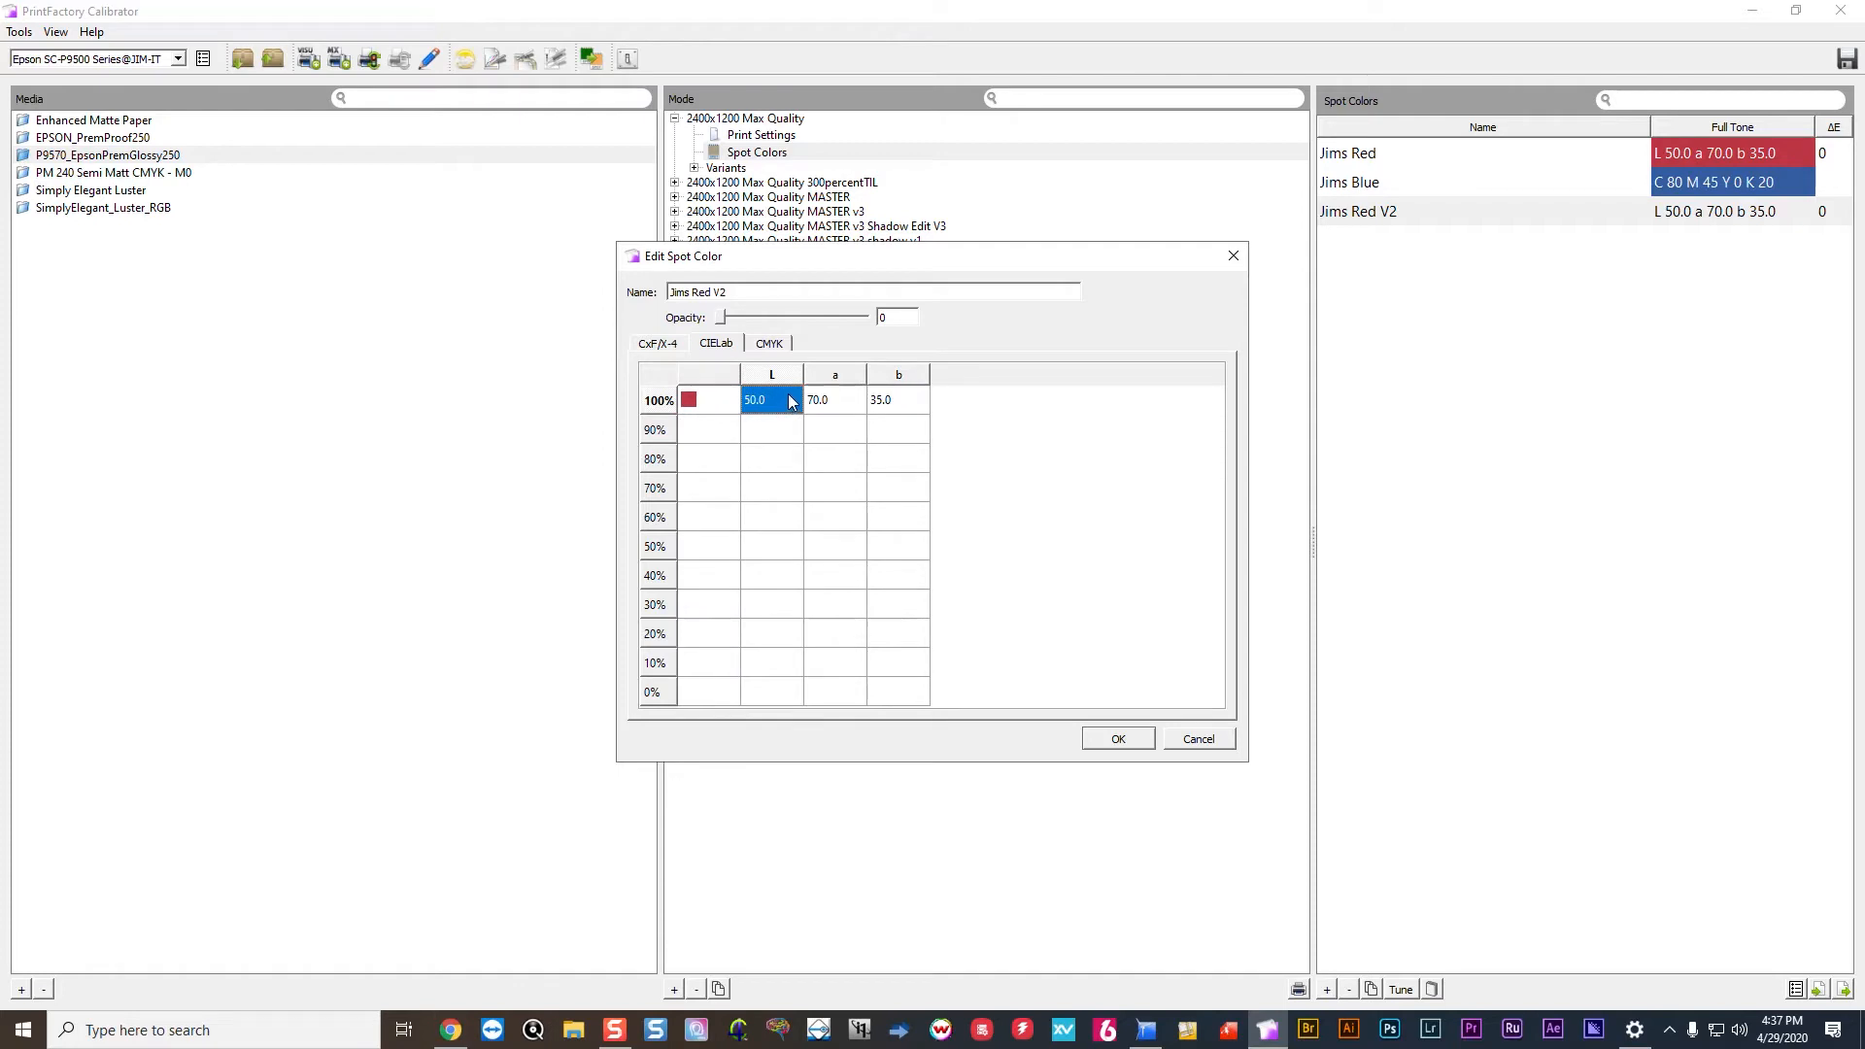
type("52")
left_click(852, 400)
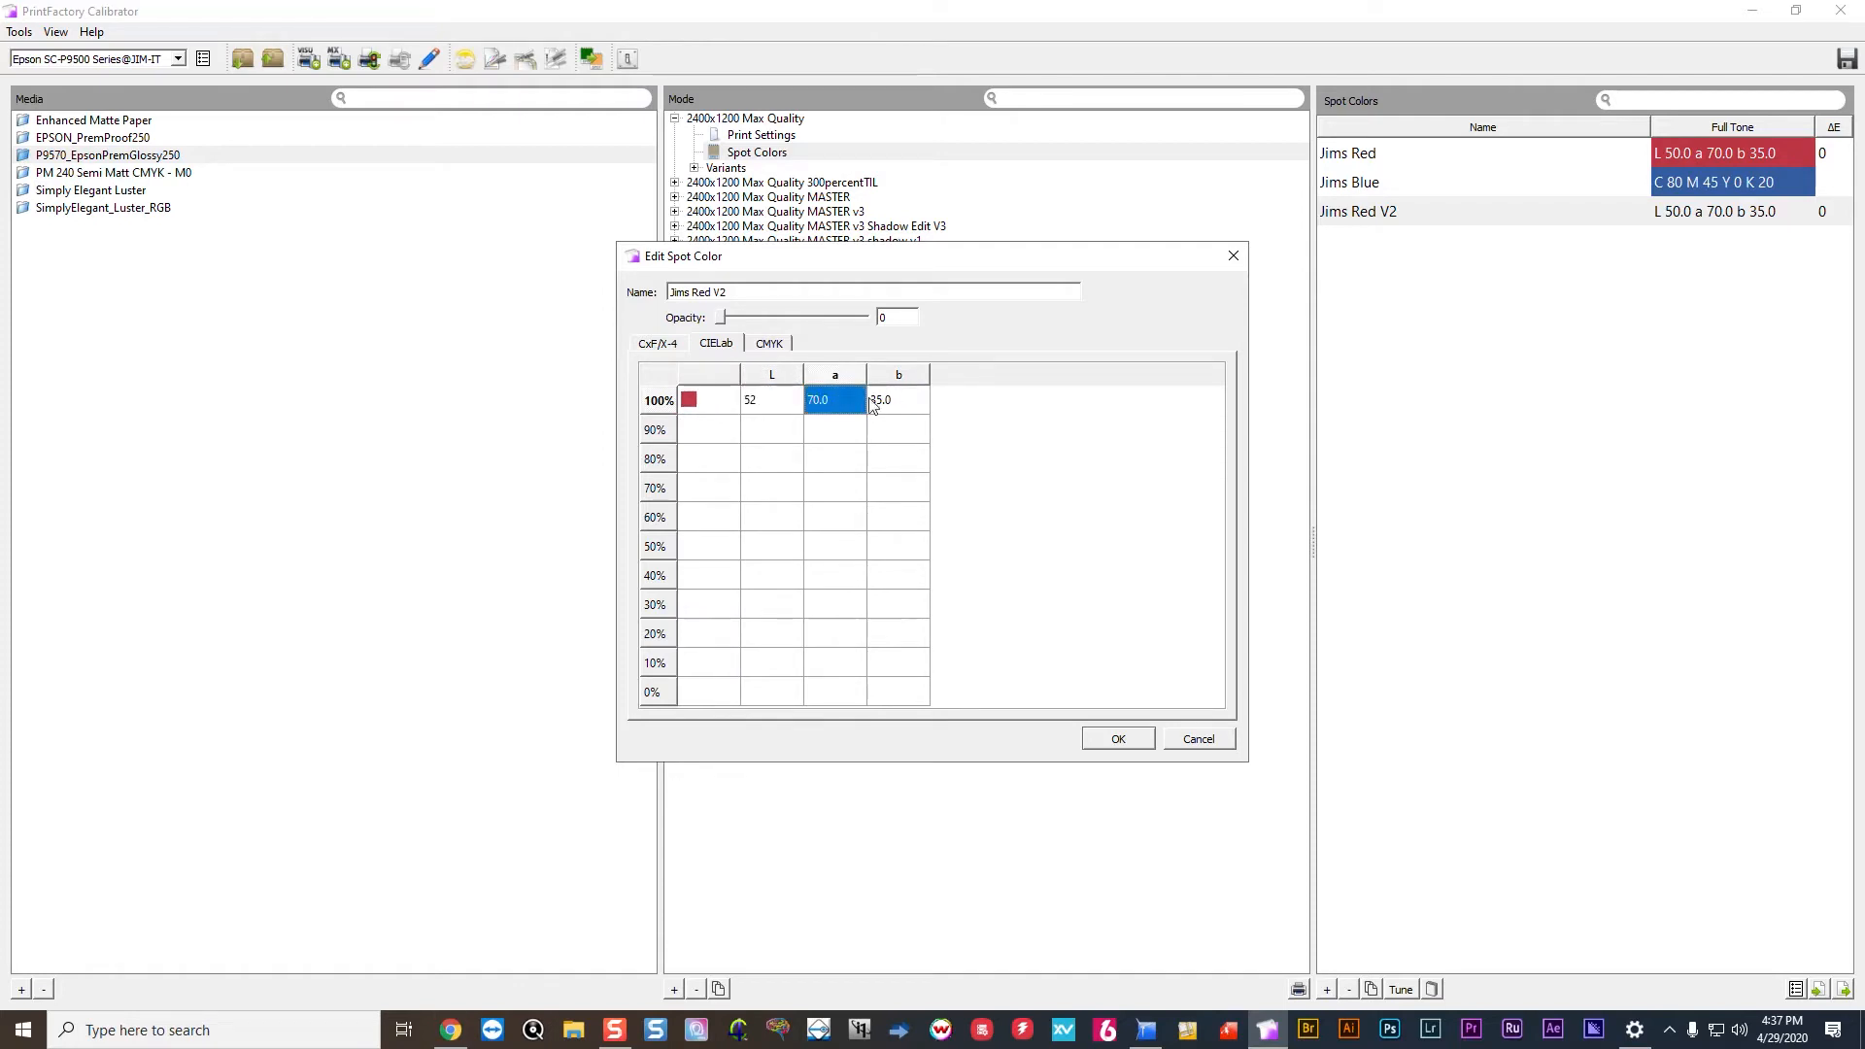
type("68")
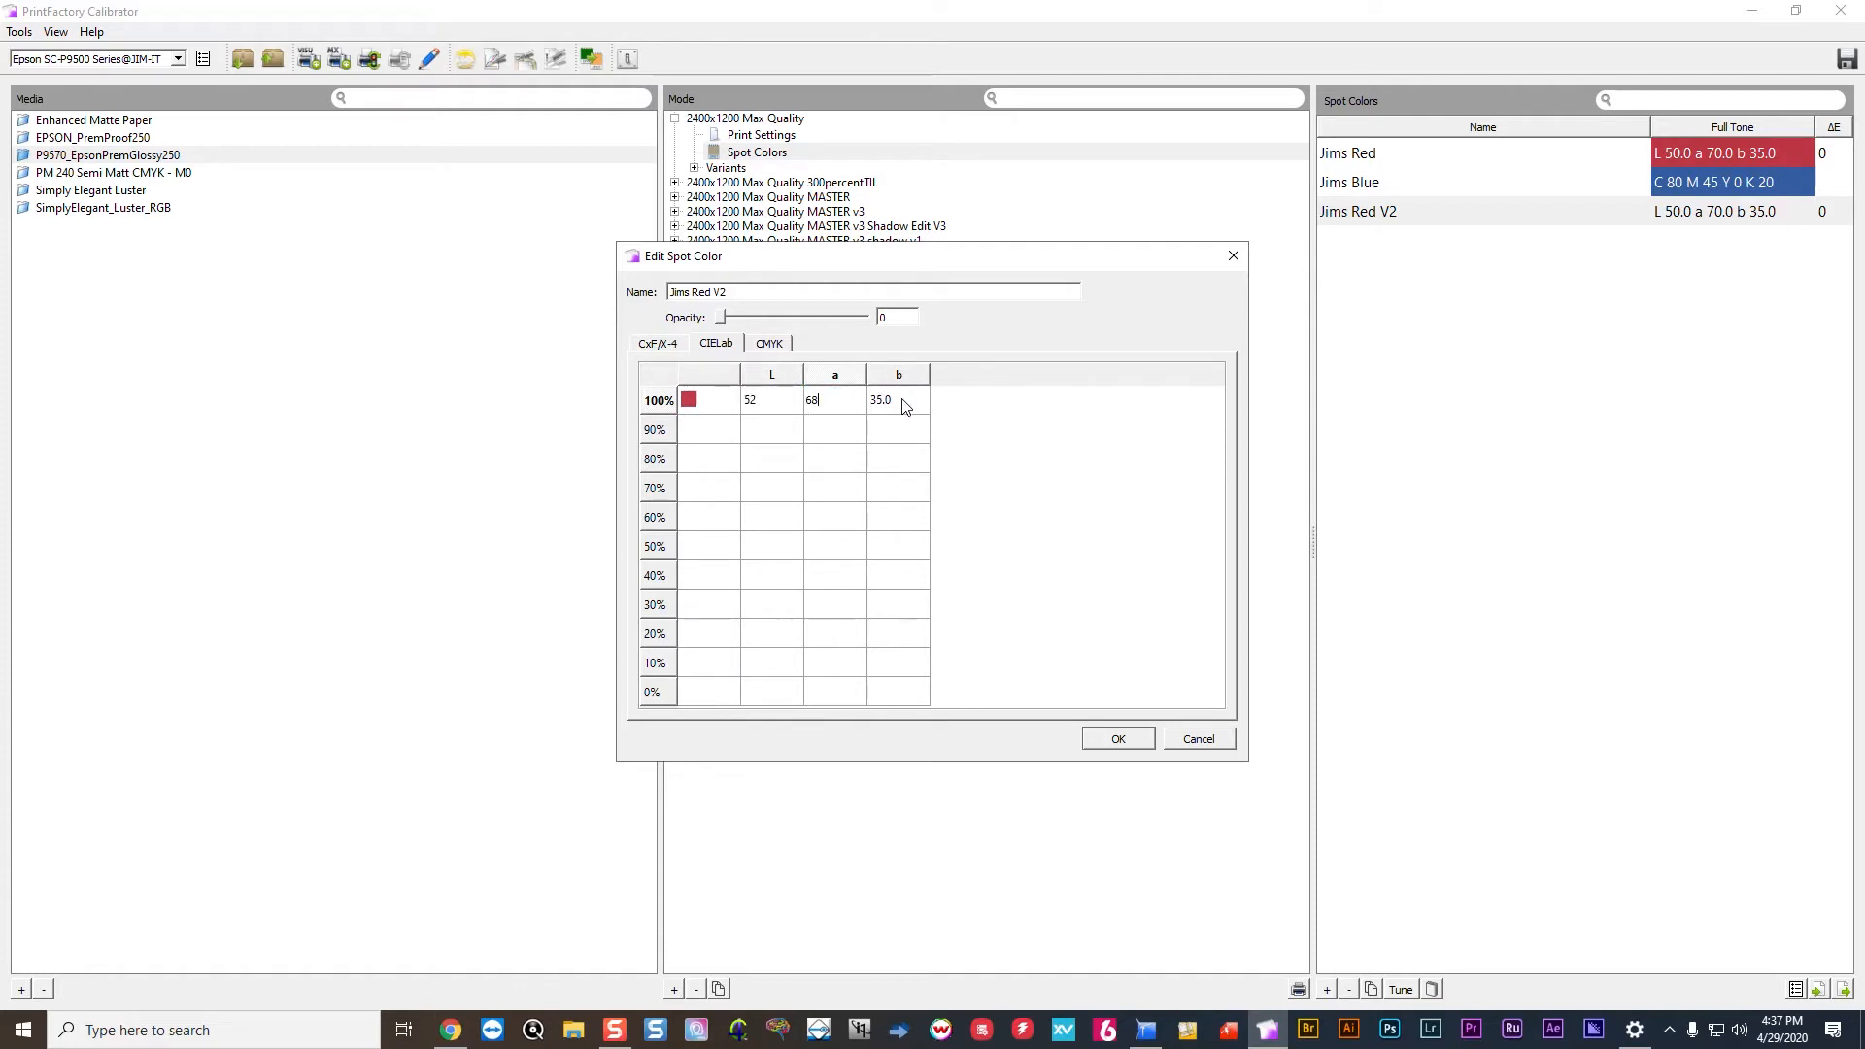
left_click(904, 406)
type("37")
left_click(907, 463)
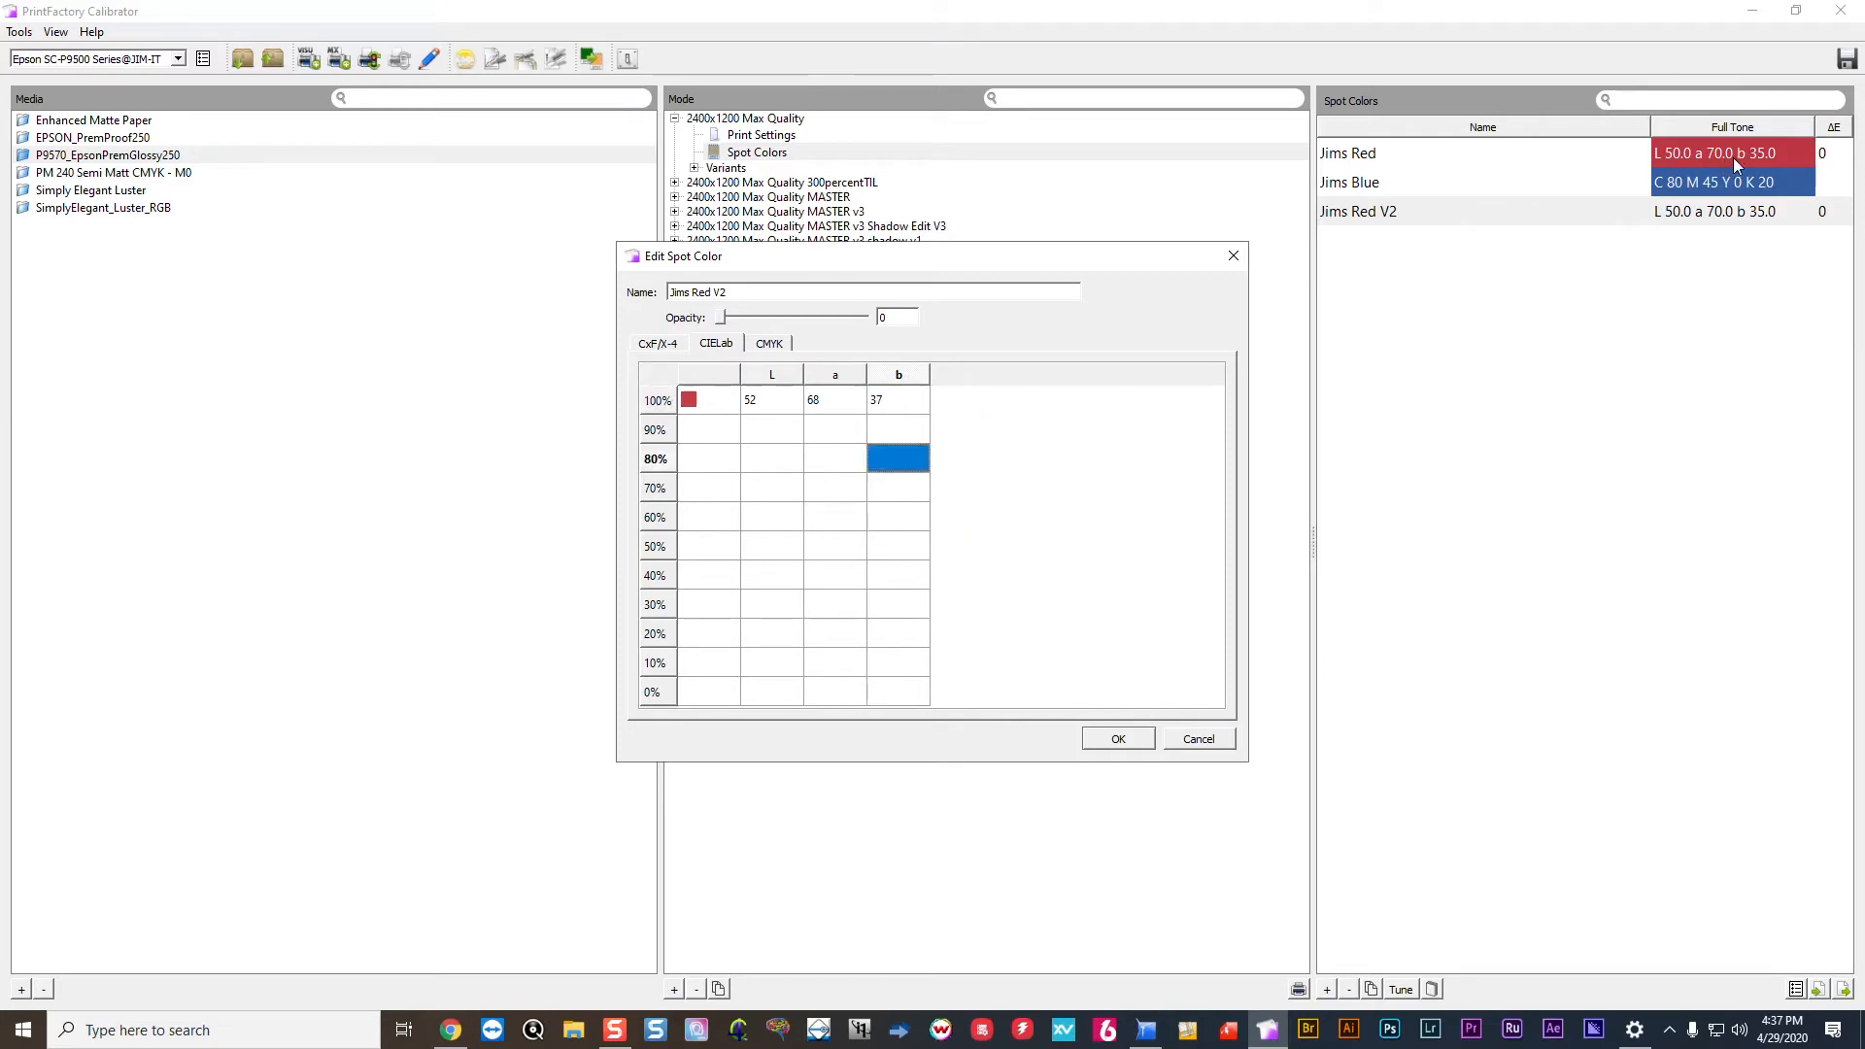
left_click(1117, 738)
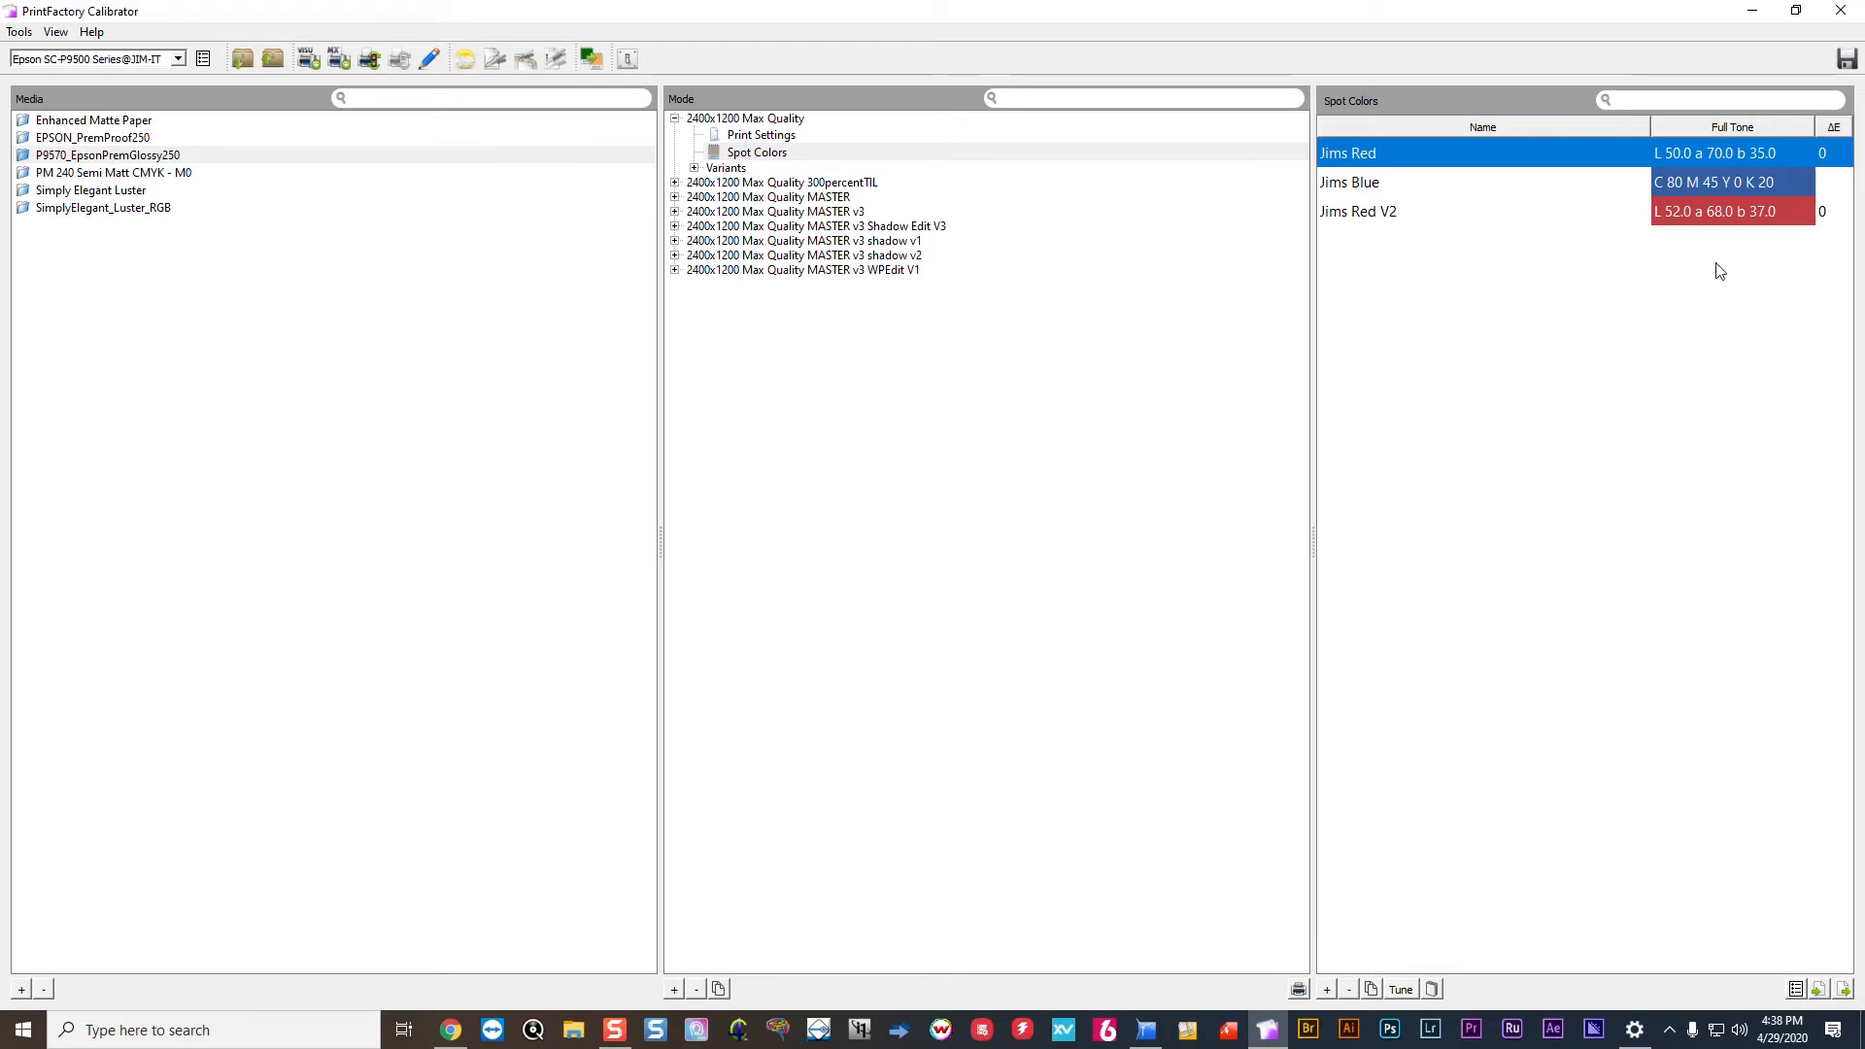
left_click(1726, 218)
left_click(1712, 182)
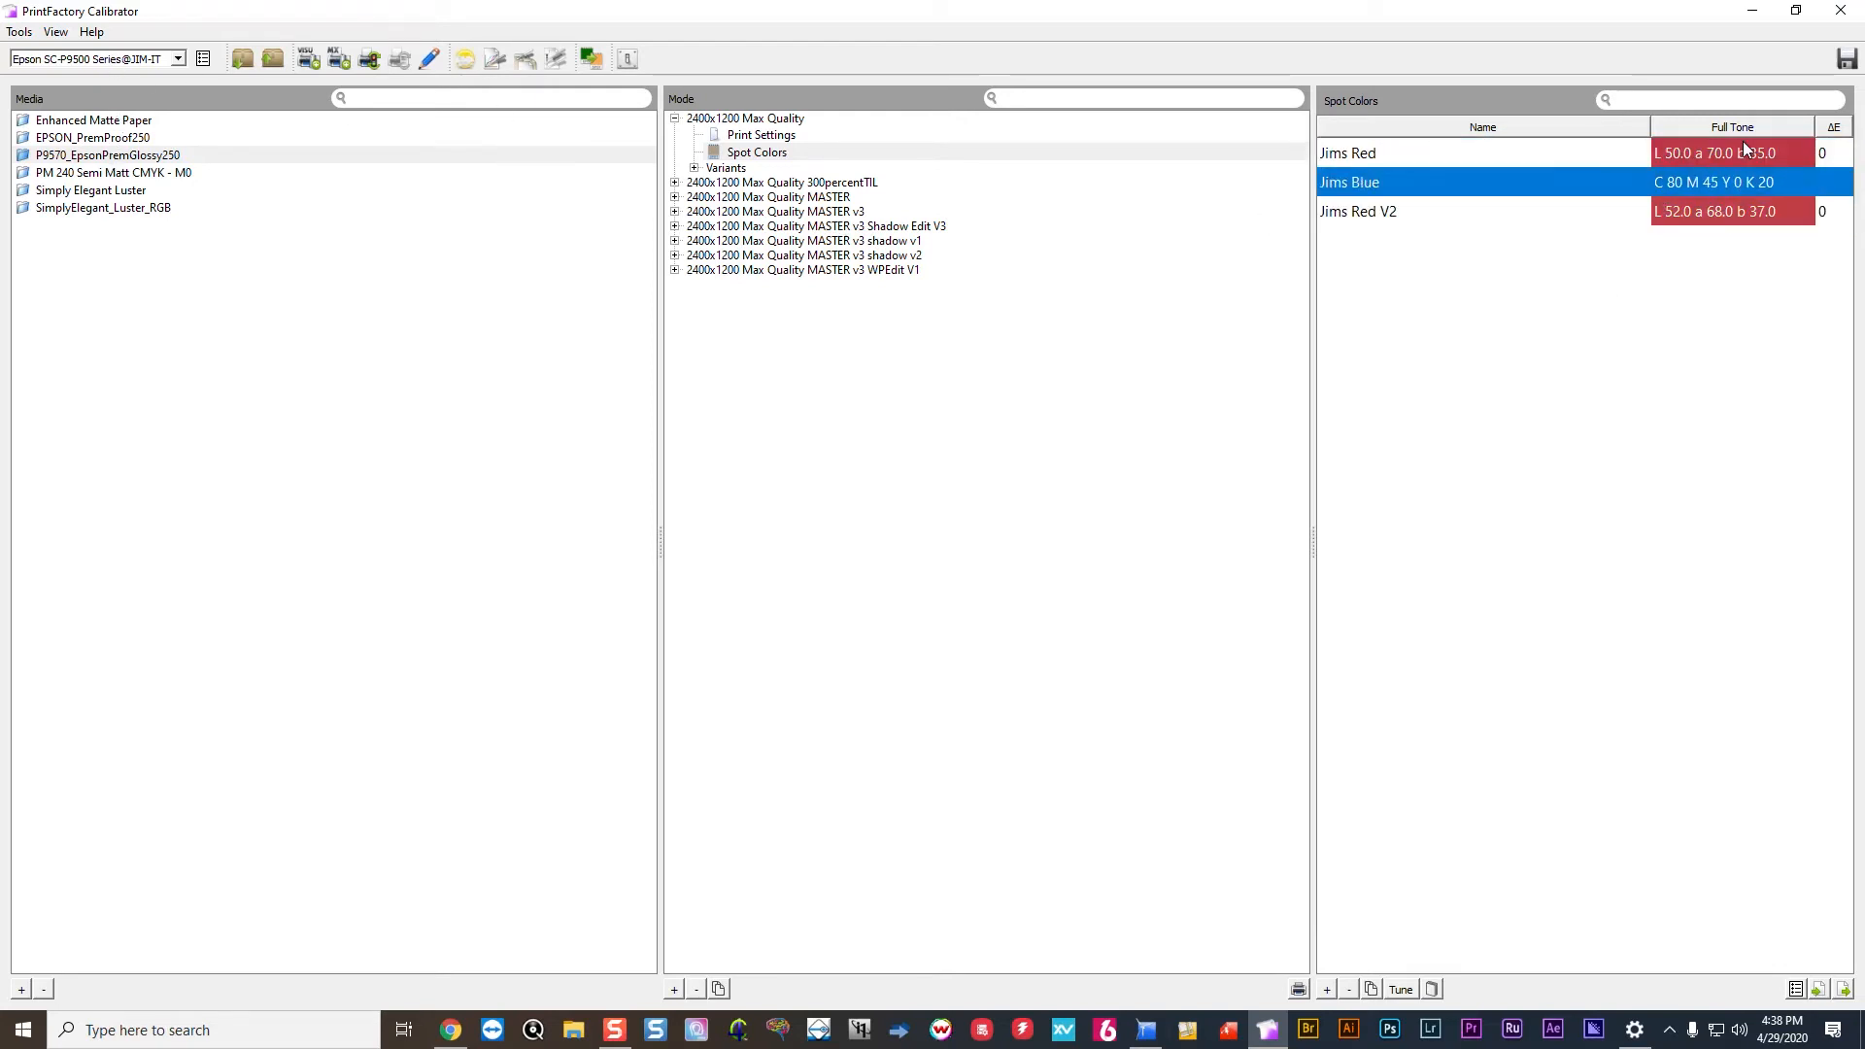
left_click(1756, 151)
left_click(1754, 189)
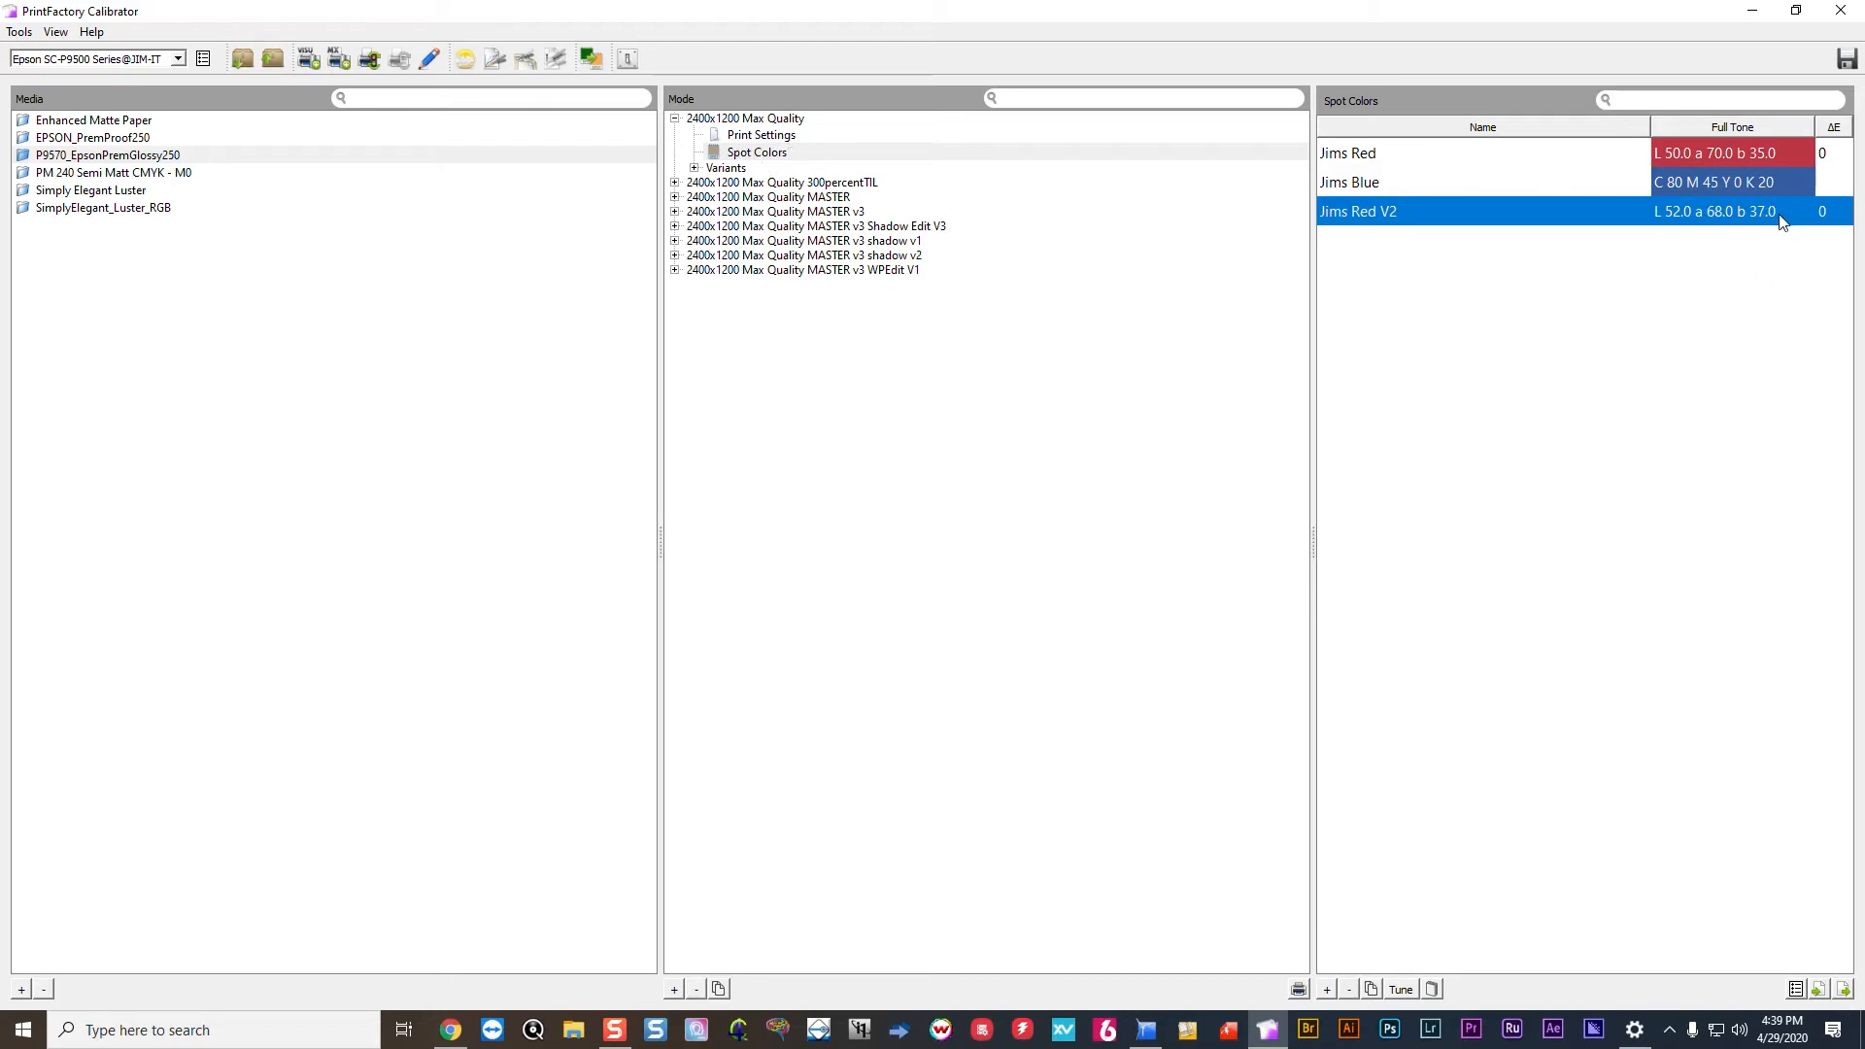
Start a new spot color named Jim Saturated with 100% tone CMYK values of 100 cyan and 98 magenta.
left_click(1327, 990)
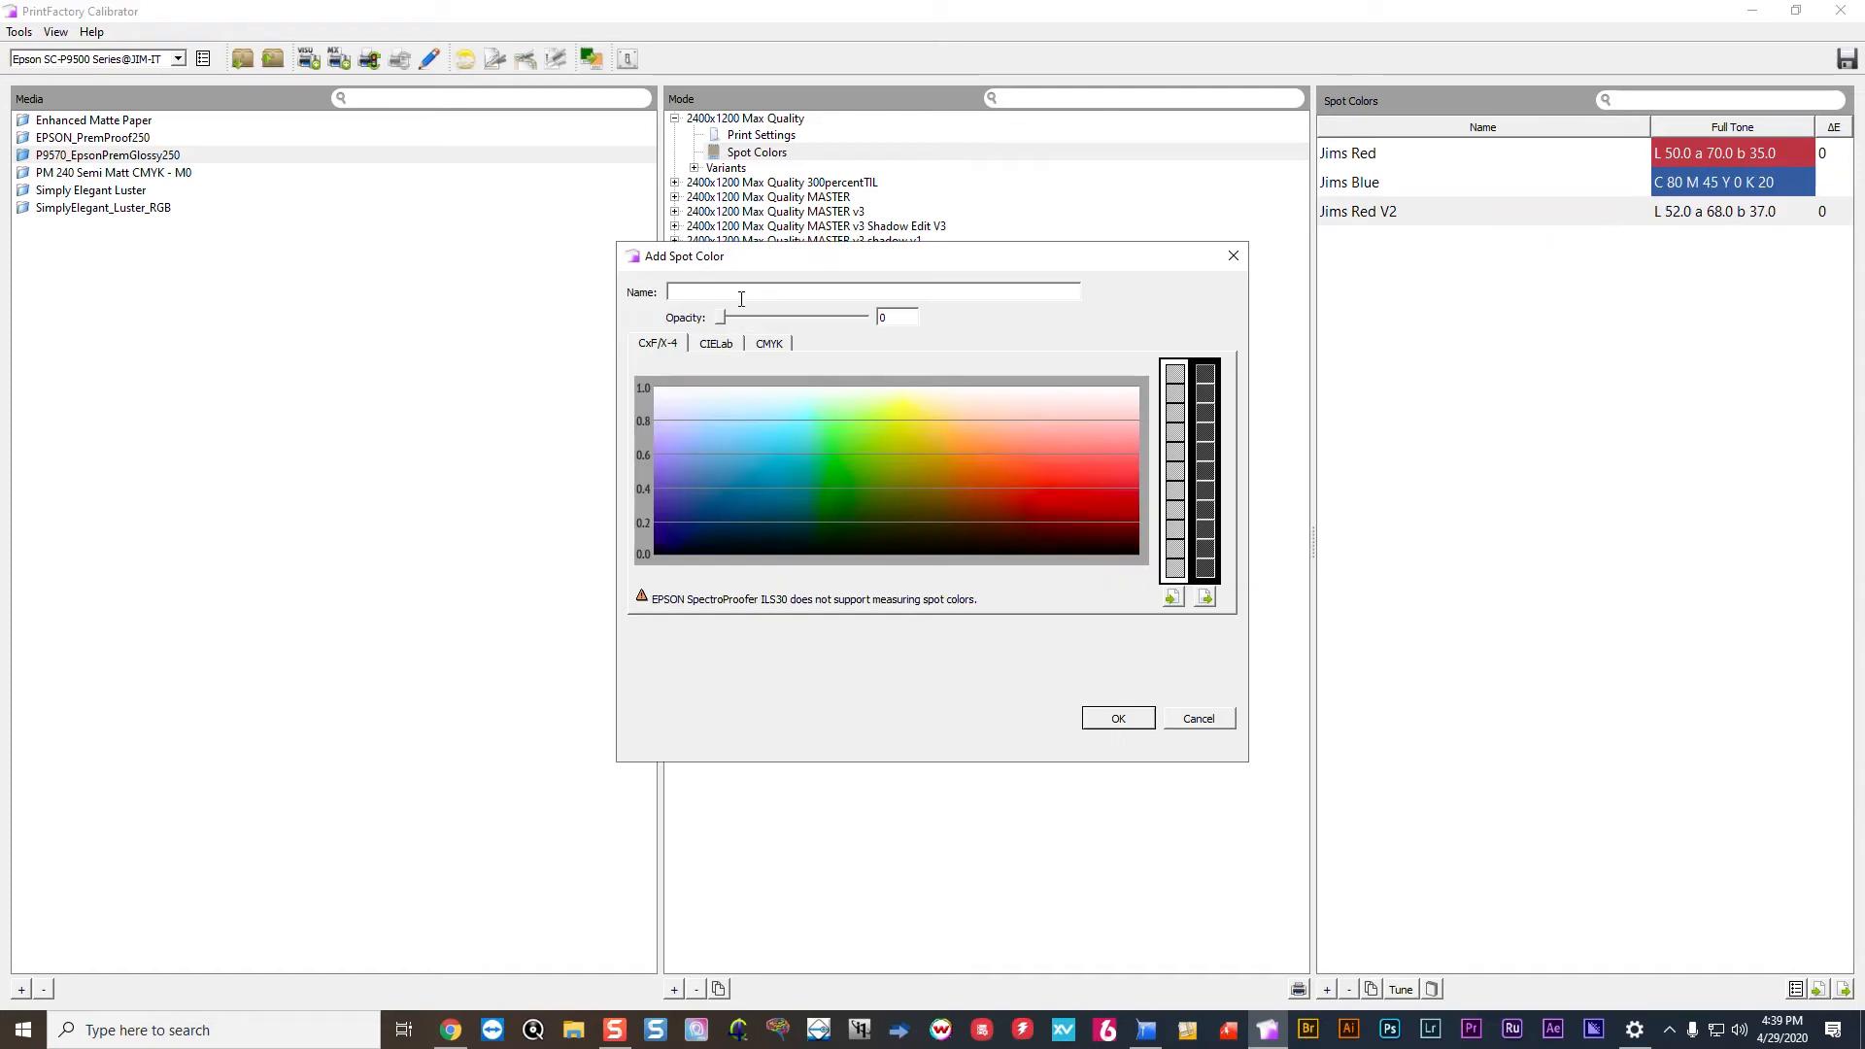
type("Jim Saturated")
left_click(772, 344)
left_click(773, 431)
left_click(772, 396)
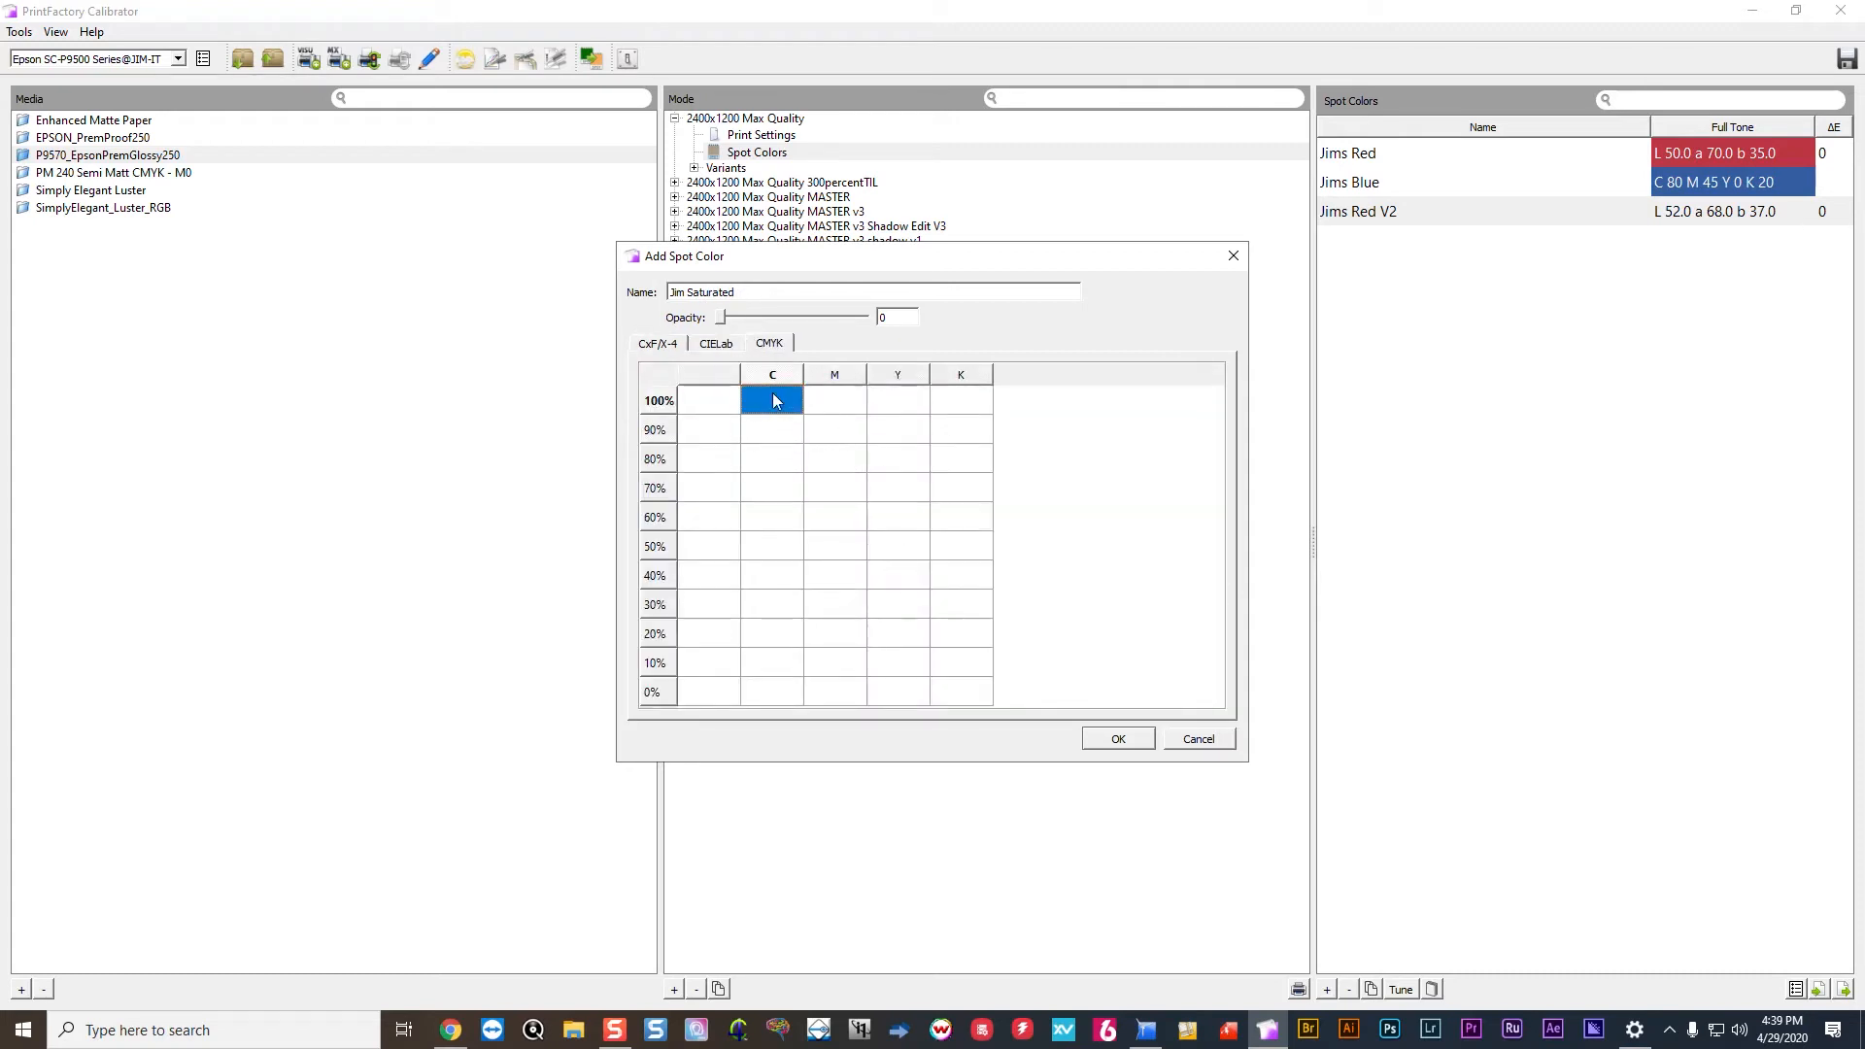
type("100")
left_click(844, 407)
type("98")
left_click(919, 404)
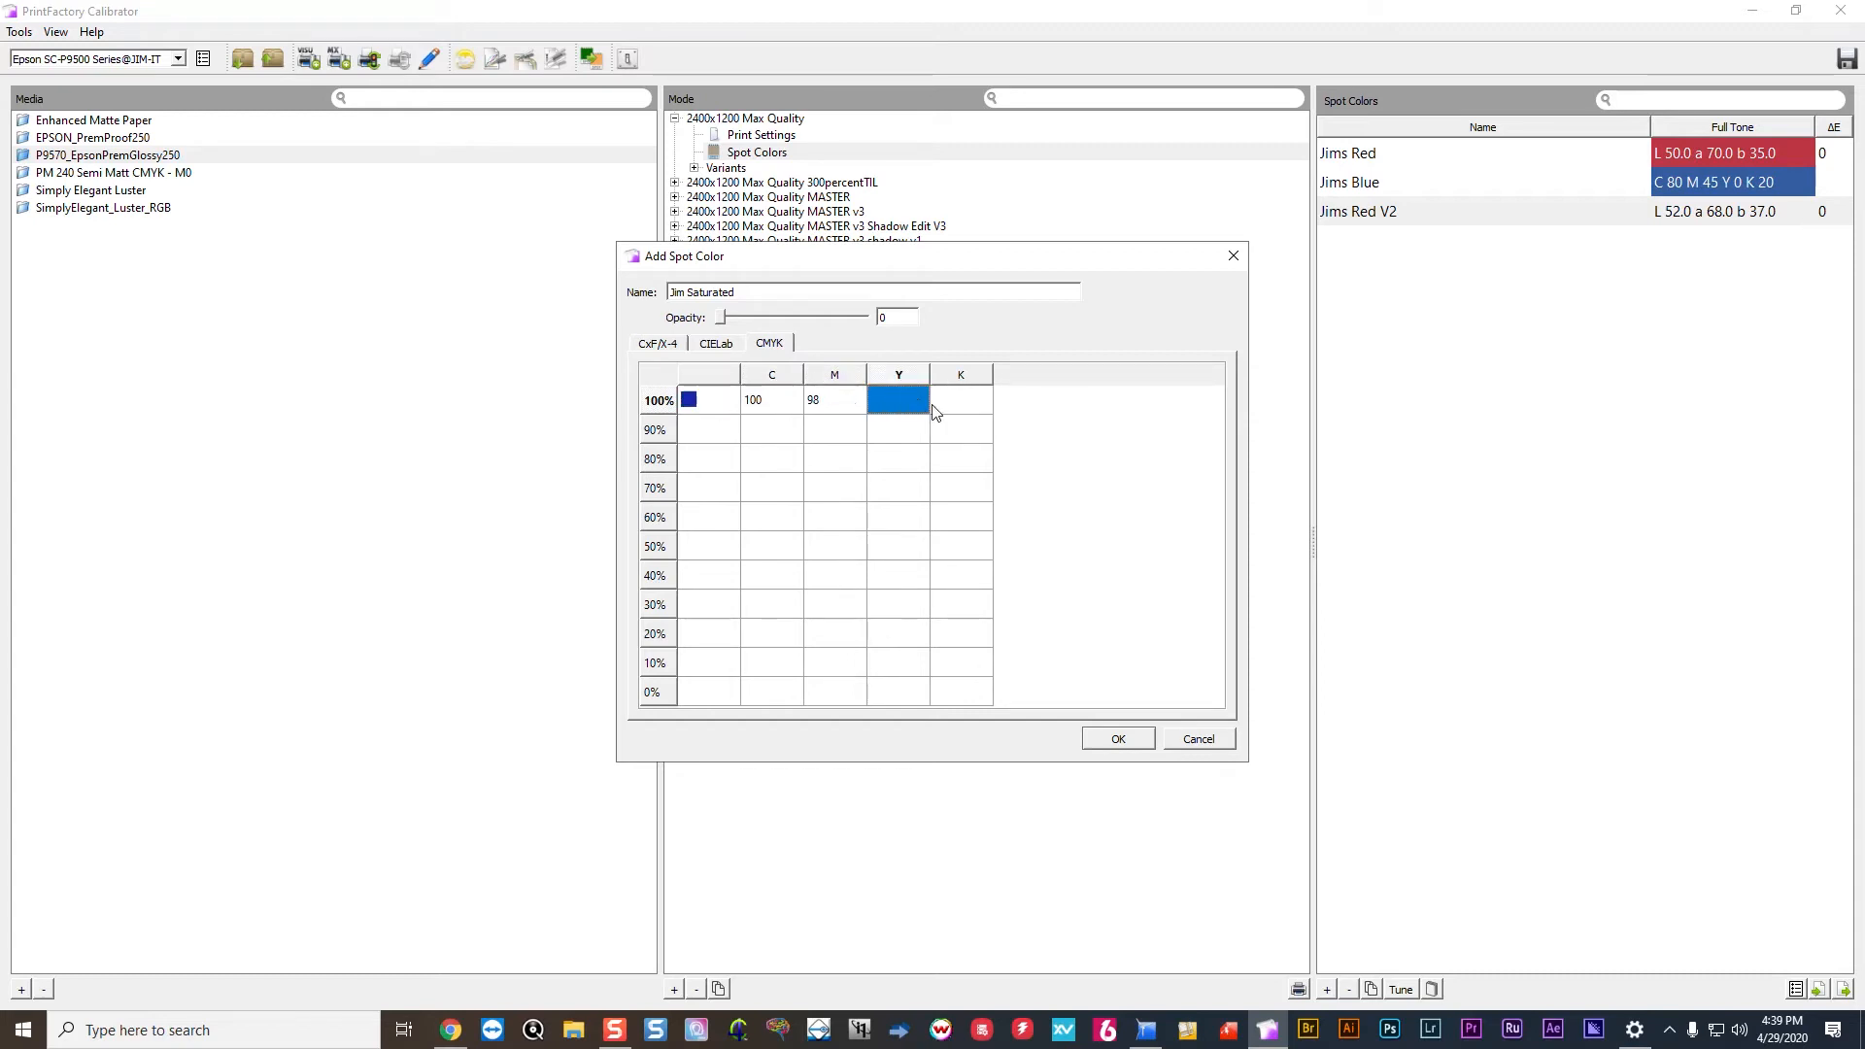
Set Jim Saturated's 100% CIELab values to L 5 and a 67, and add it without creating another spot color.
left_click(715, 345)
left_click(774, 404)
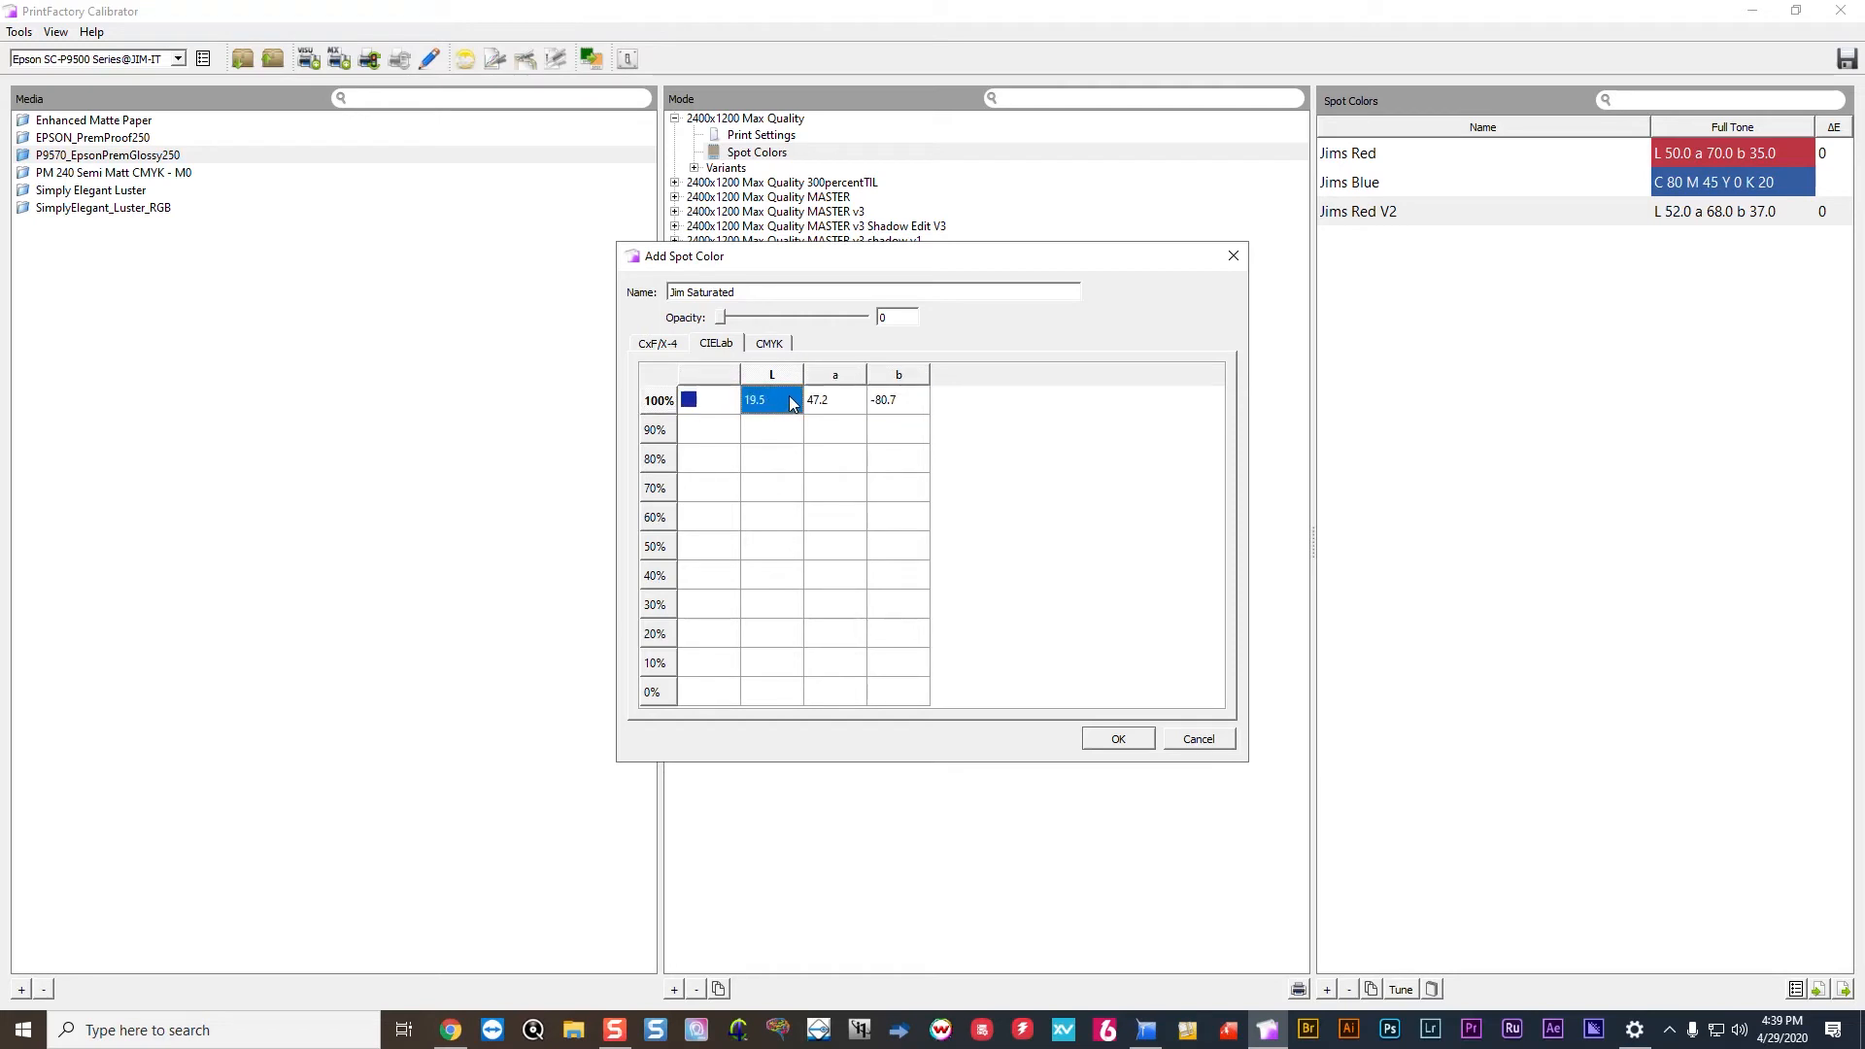
type("5")
left_click(856, 408)
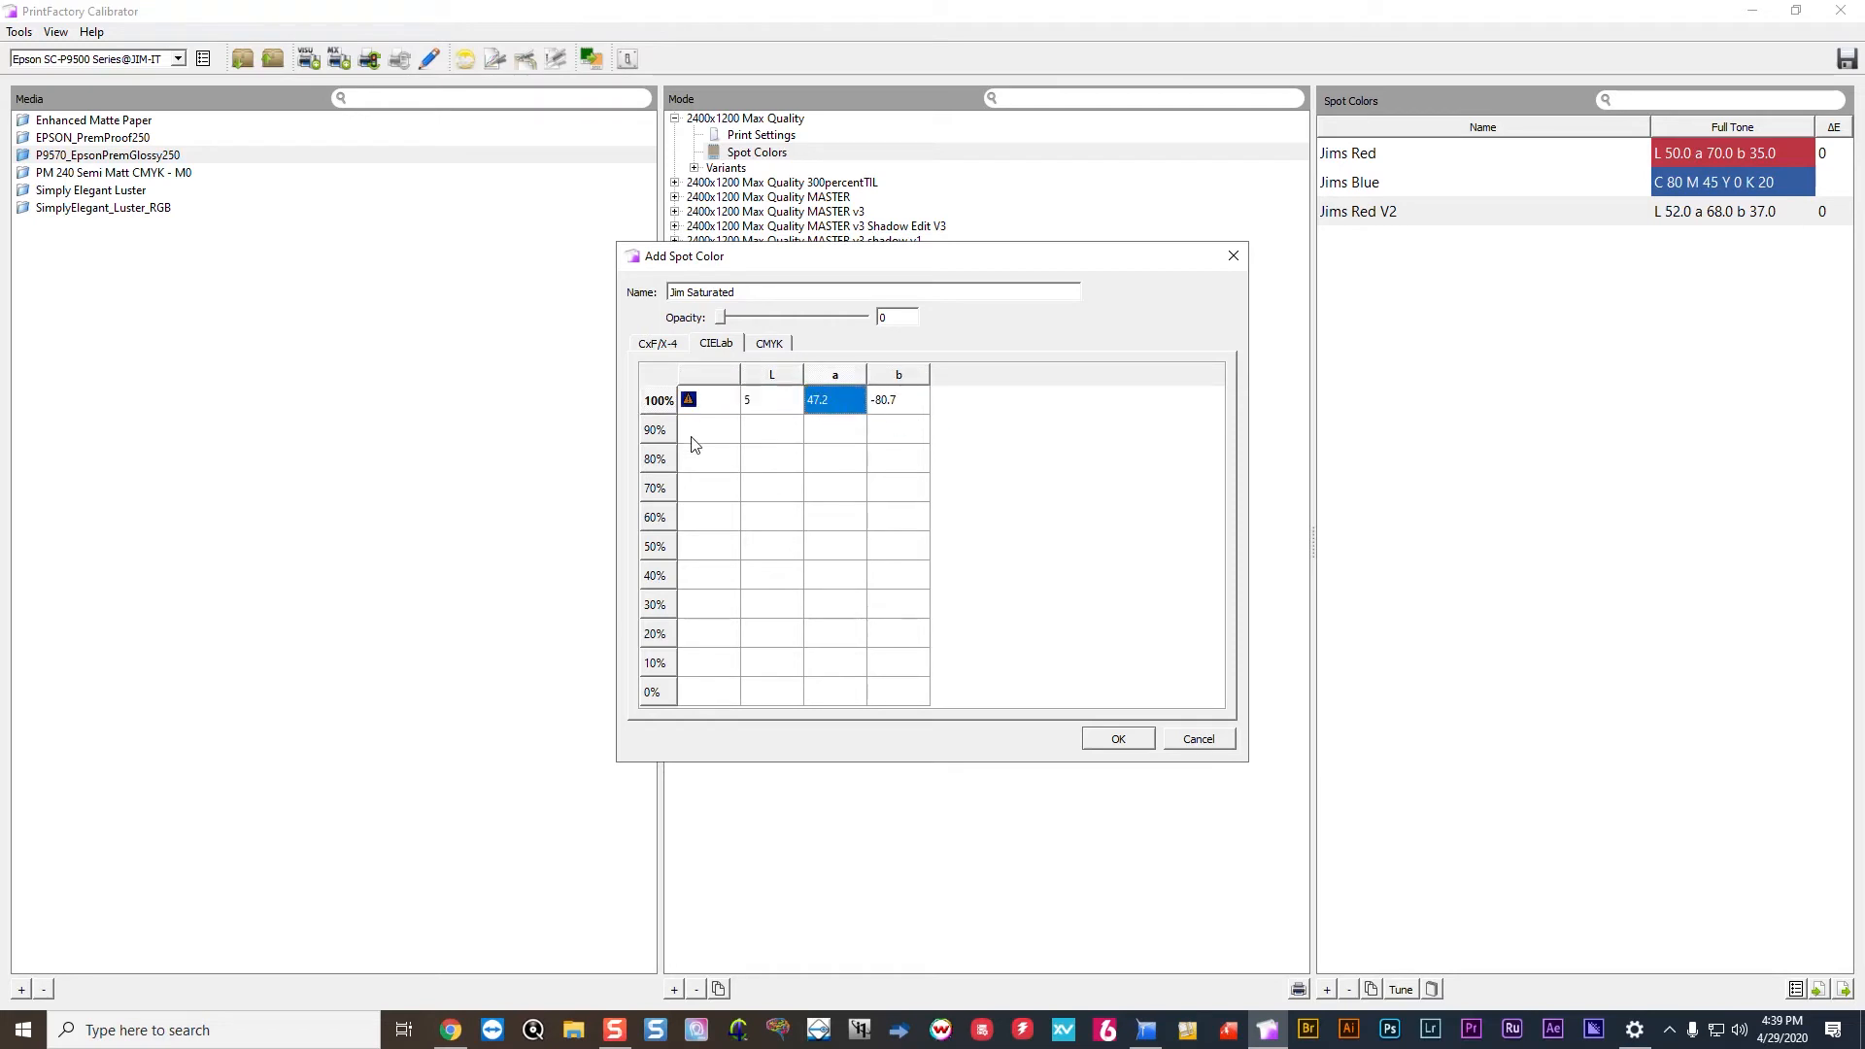
left_click(767, 408)
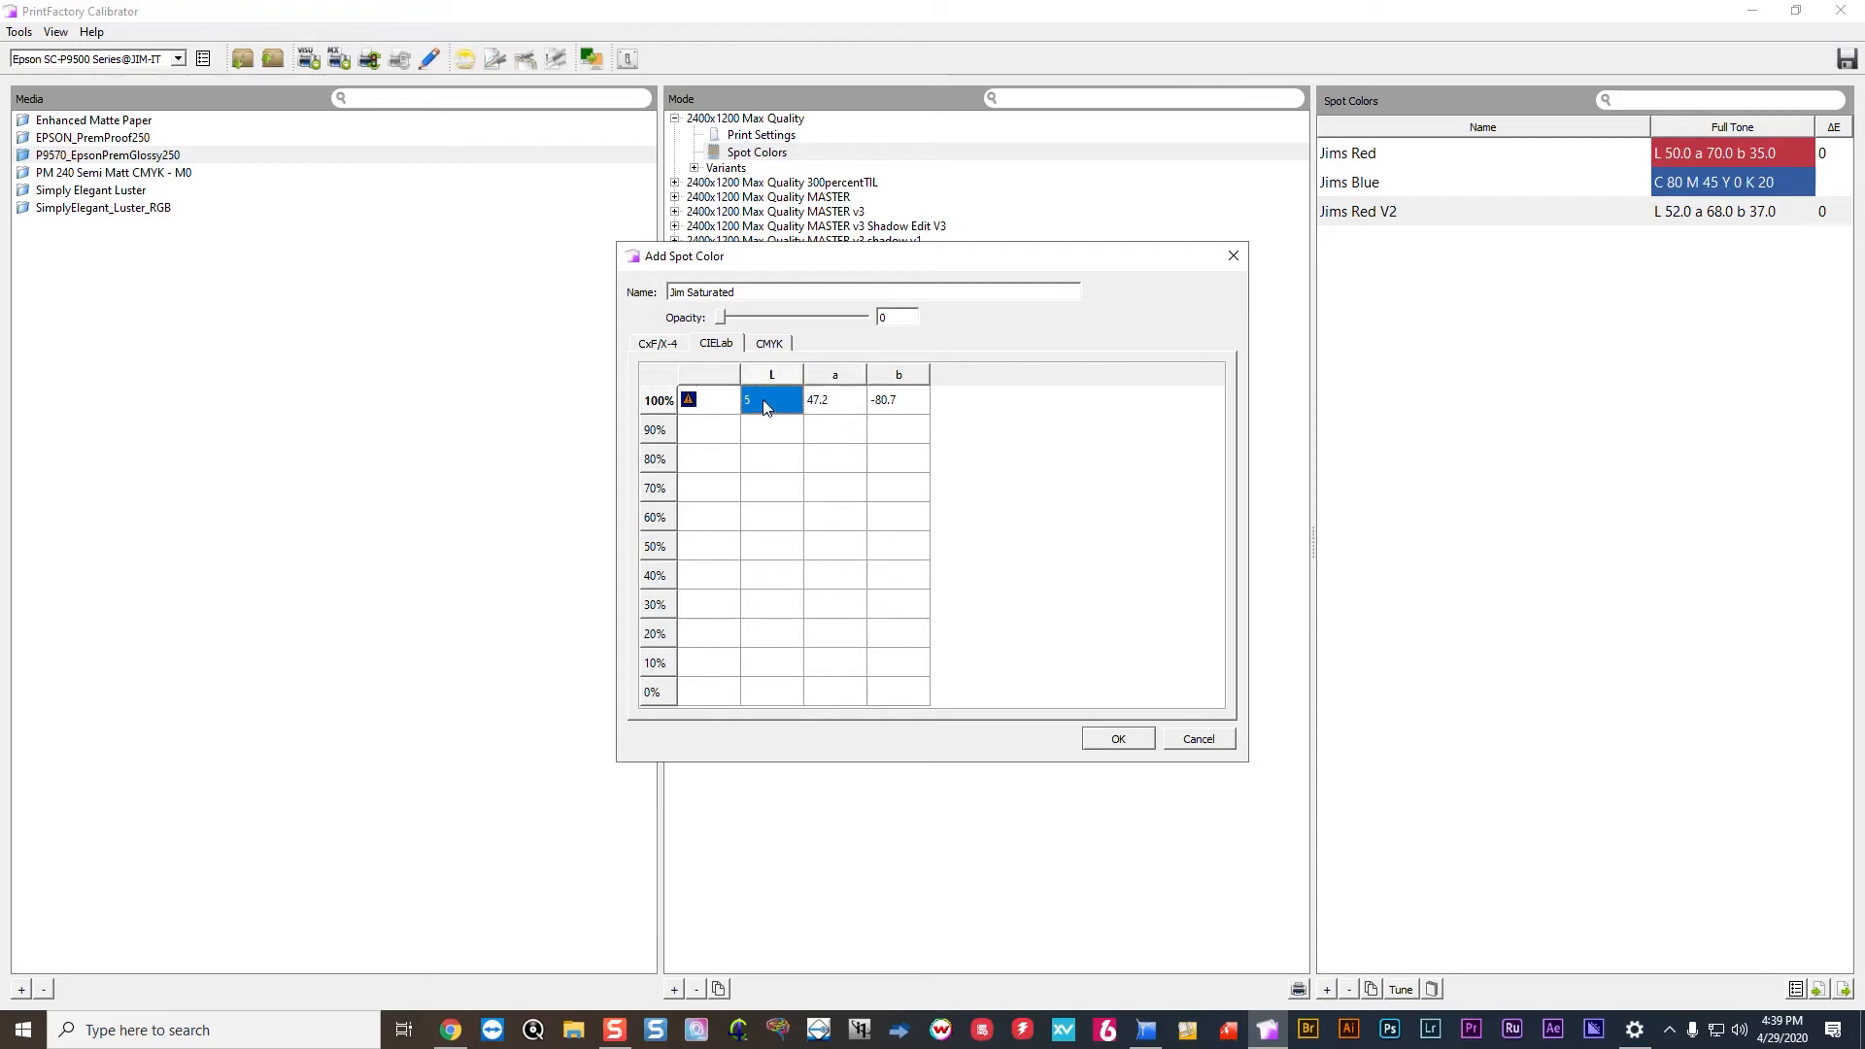
left_click(831, 409)
type("67")
left_click(913, 409)
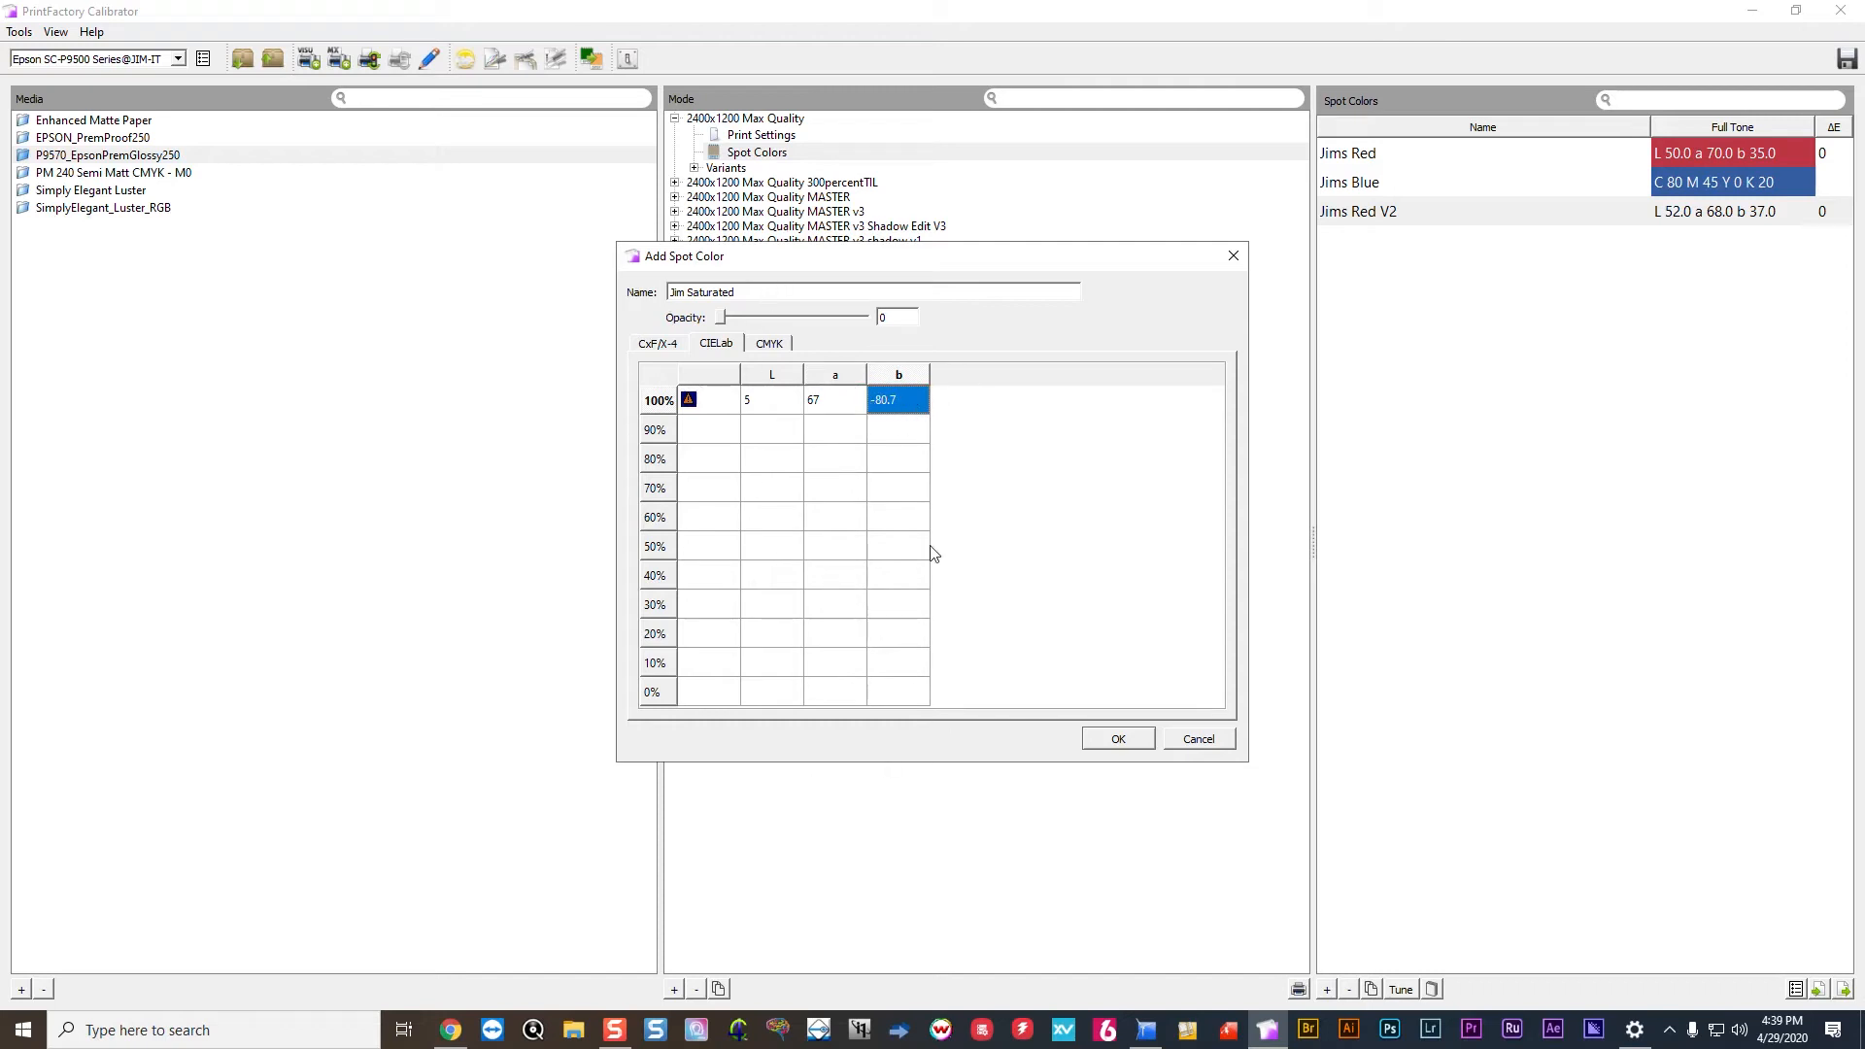
left_click(1118, 738)
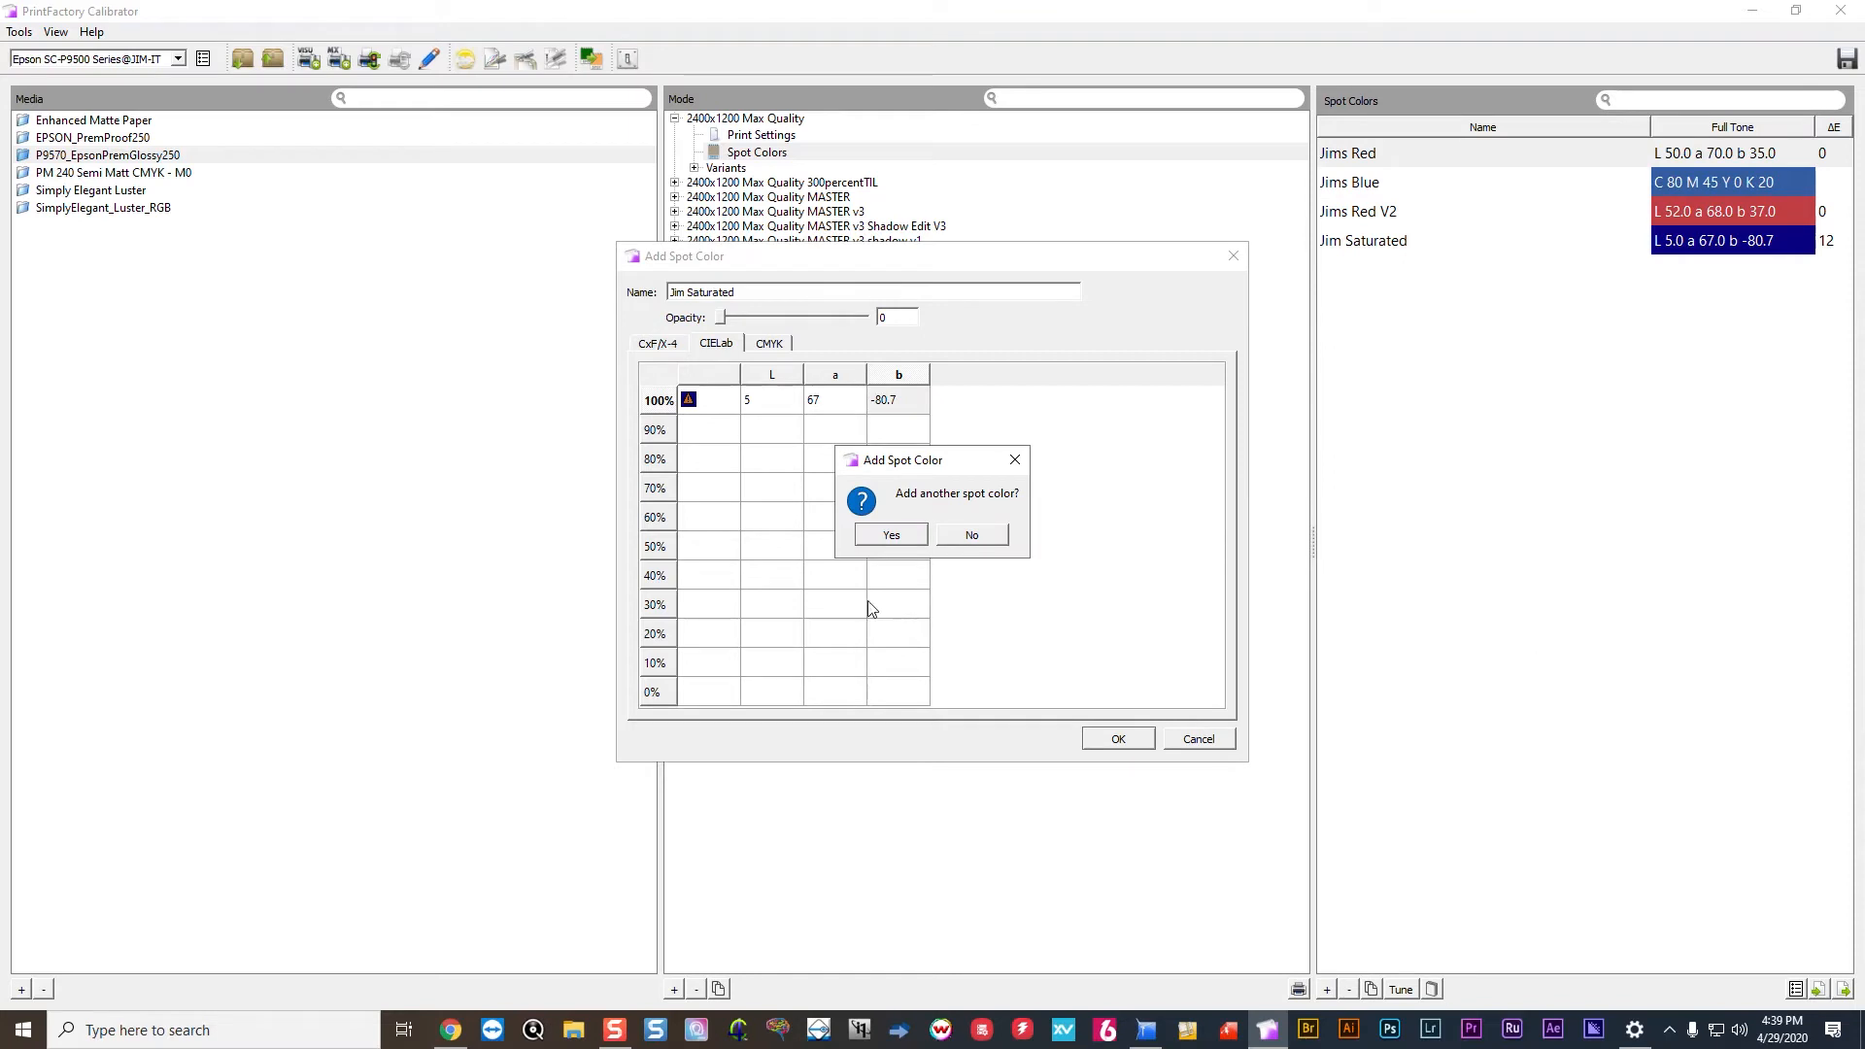
left_click(949, 540)
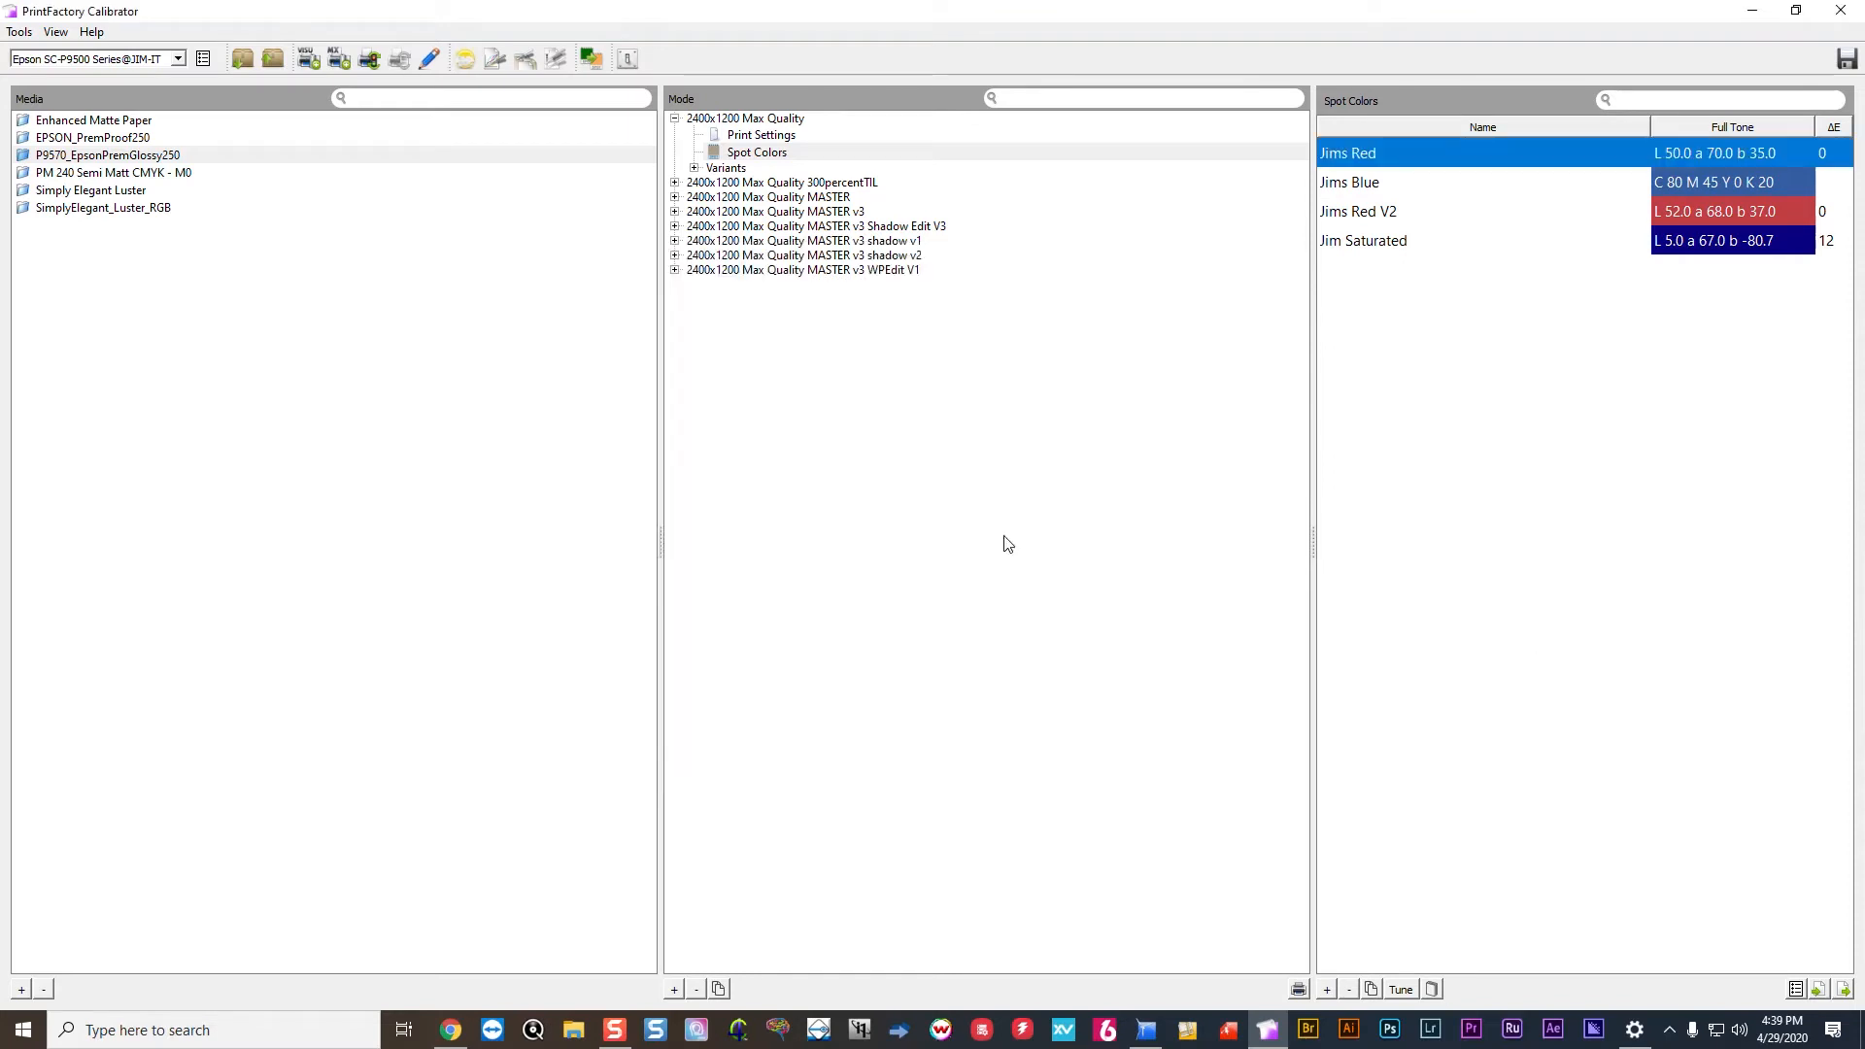
Open Spot Tune for Jim Saturated and try patch A1 as the reference, declining the selection.
left_click(1751, 243)
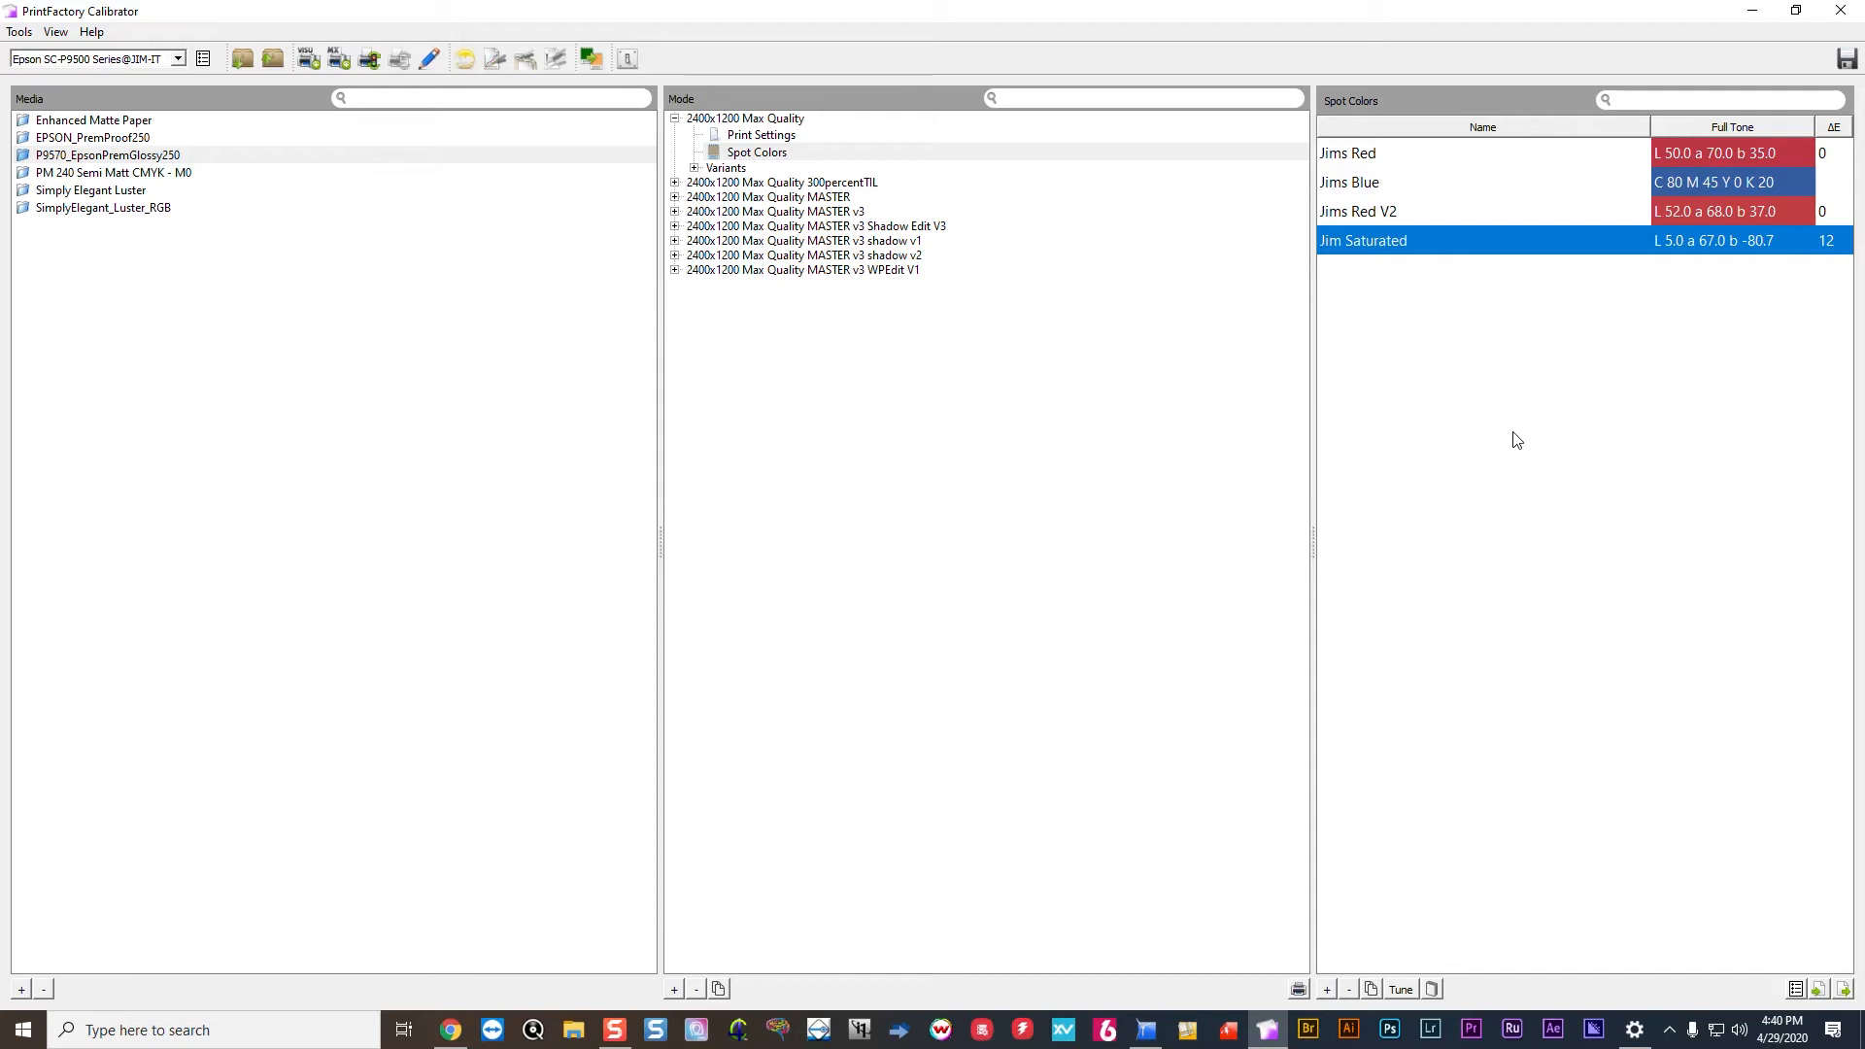
left_click(1401, 990)
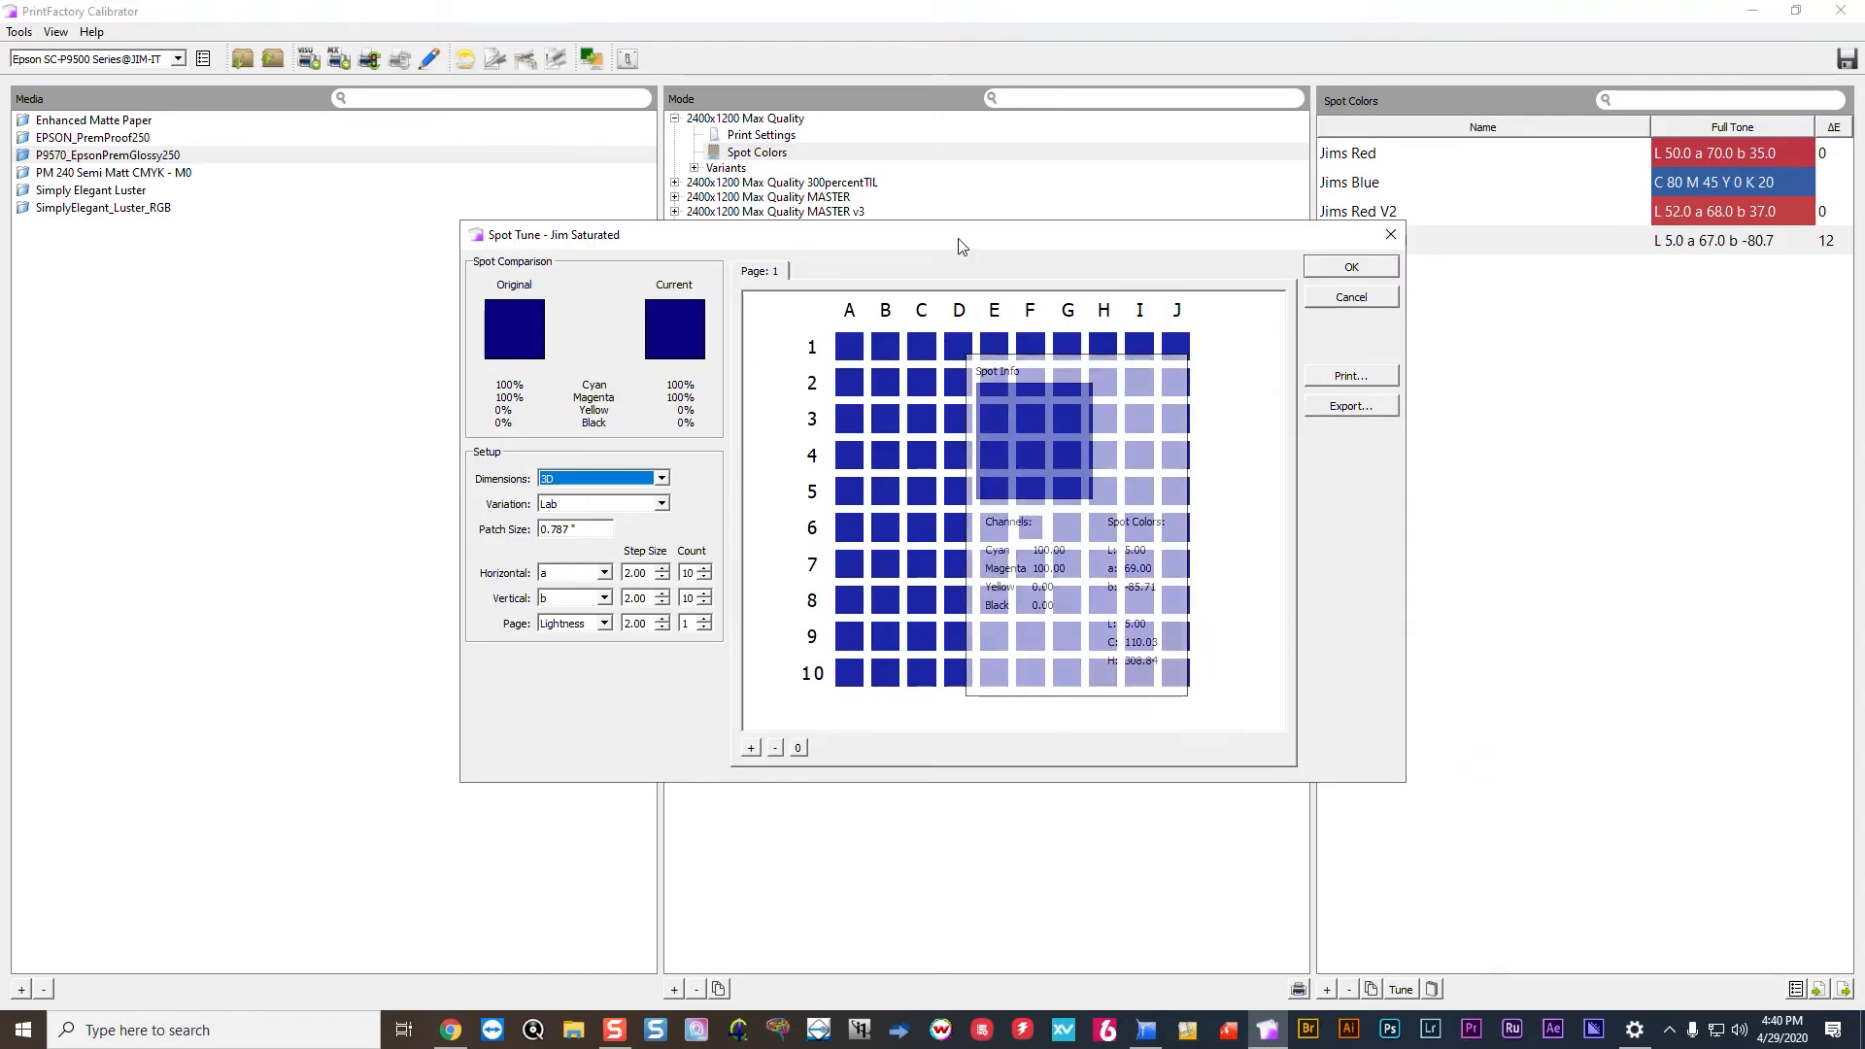
left_click_drag(958, 245, 837, 266)
mouse_move(977, 462)
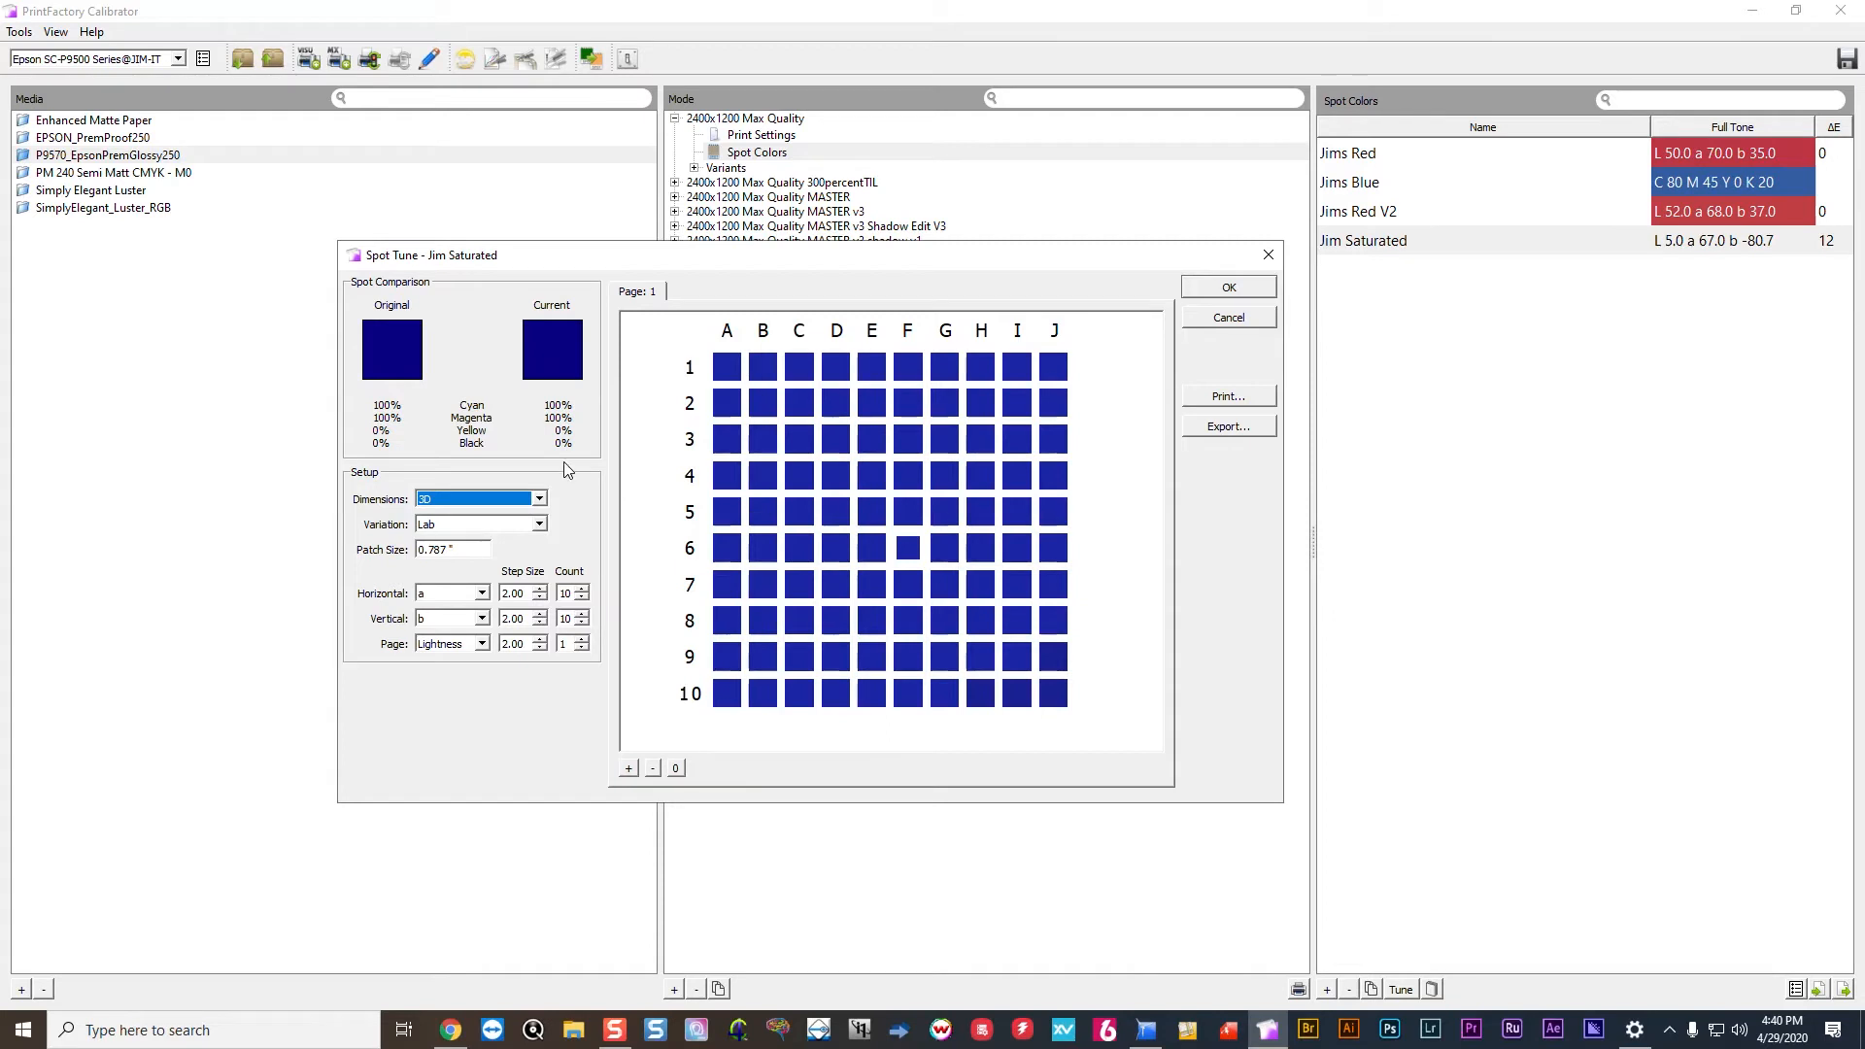
mouse_move(710, 553)
left_click(730, 374)
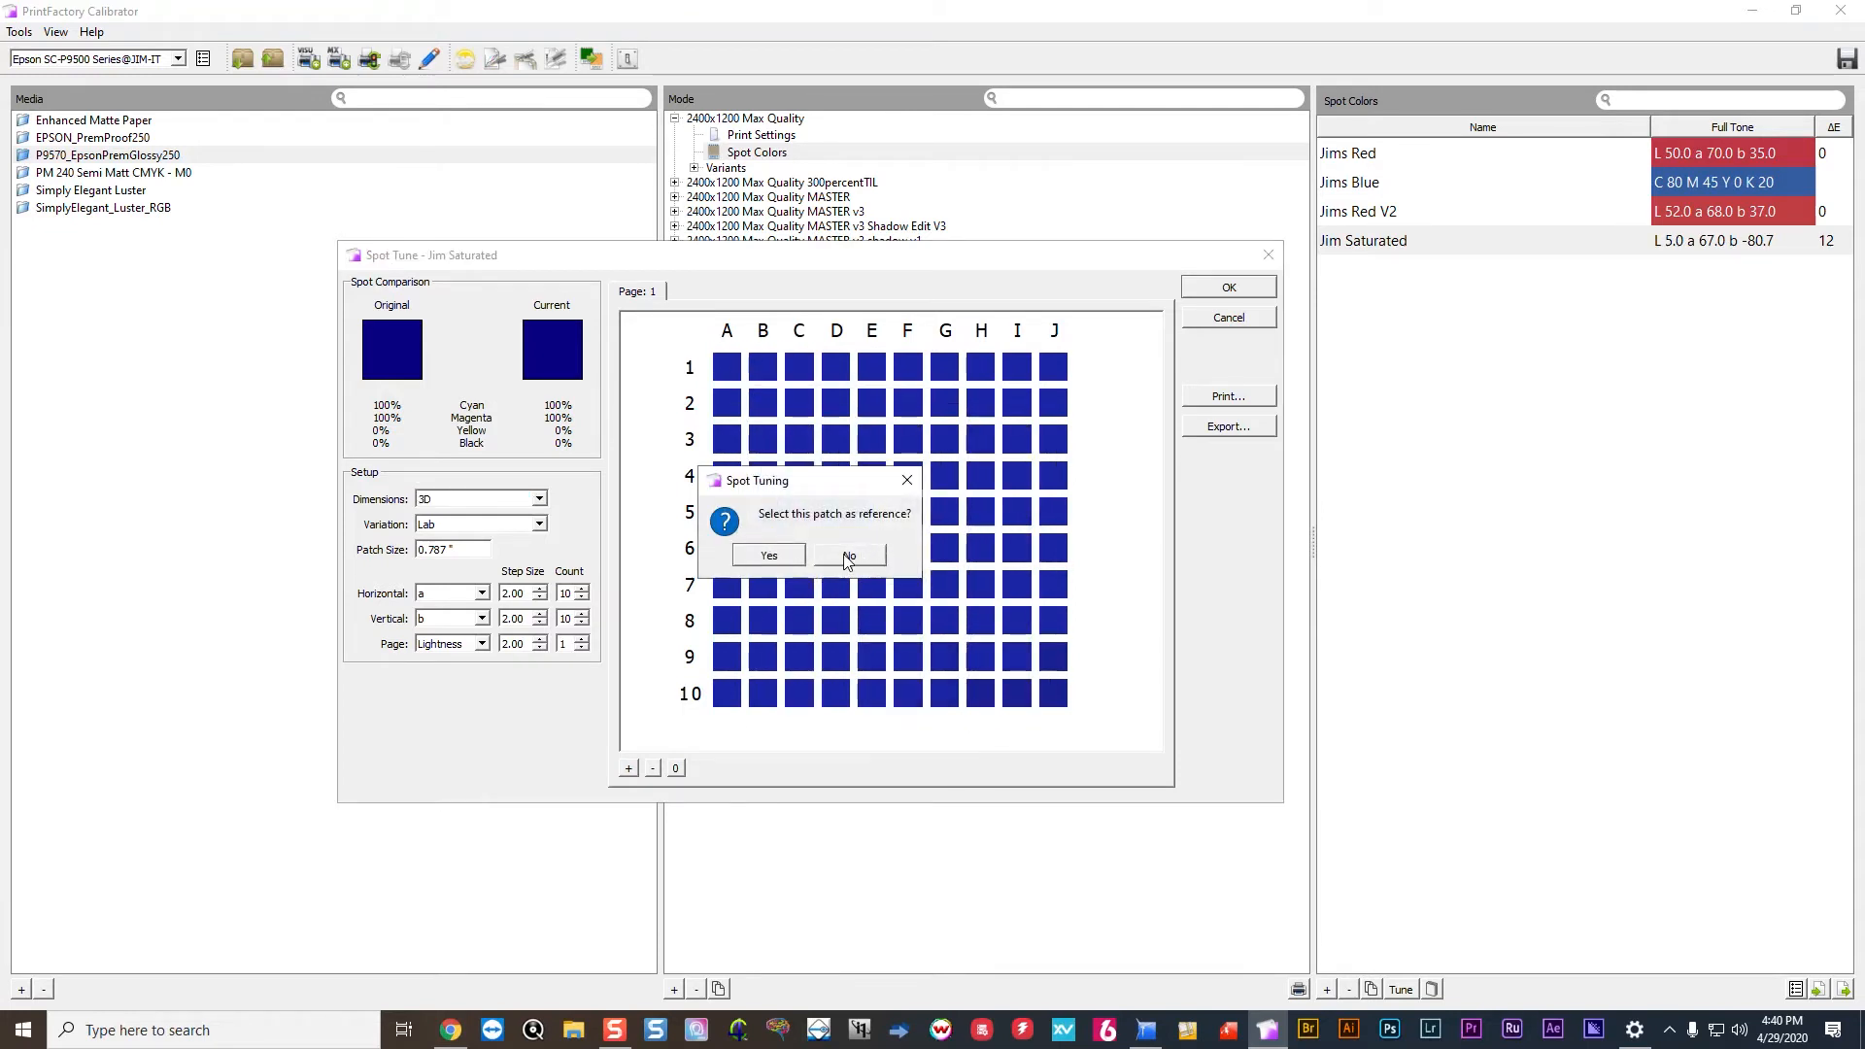
left_click(848, 555)
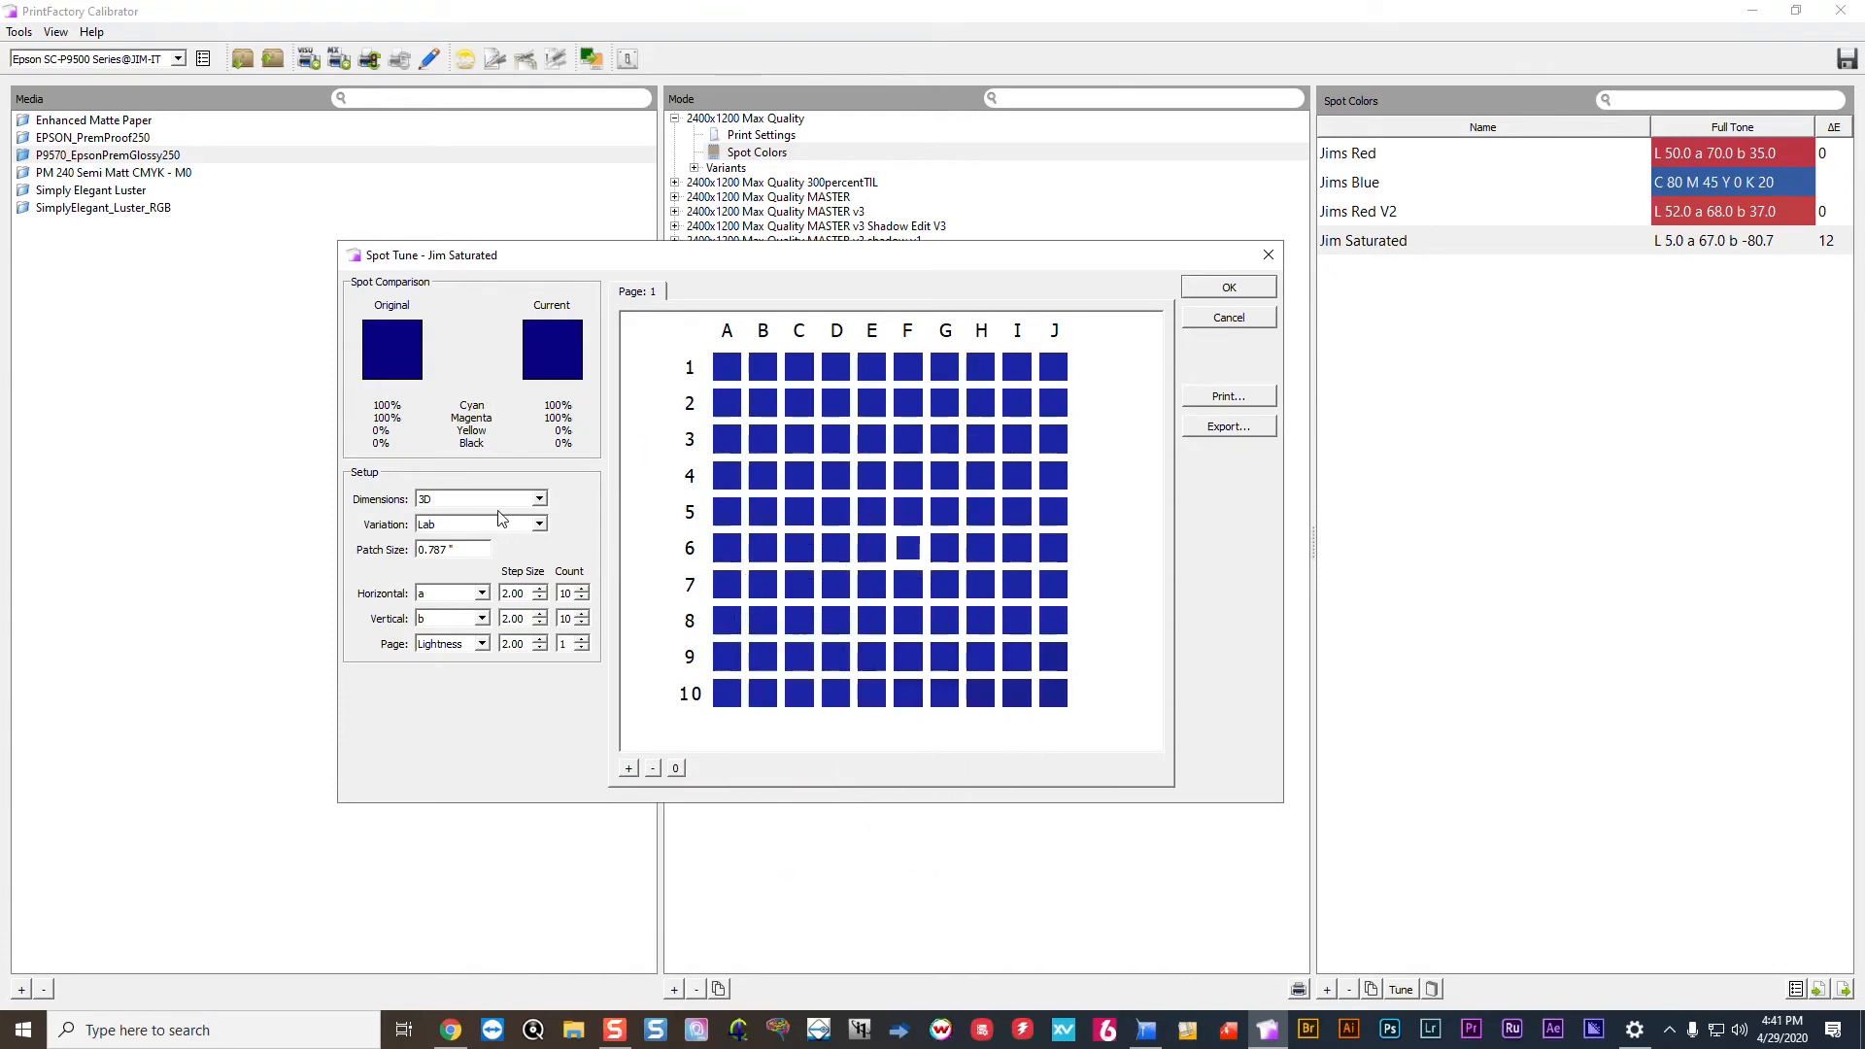
Set the Spot Tune dimensions to 1D and accept patch A1 as the reference color.
left_click(539, 498)
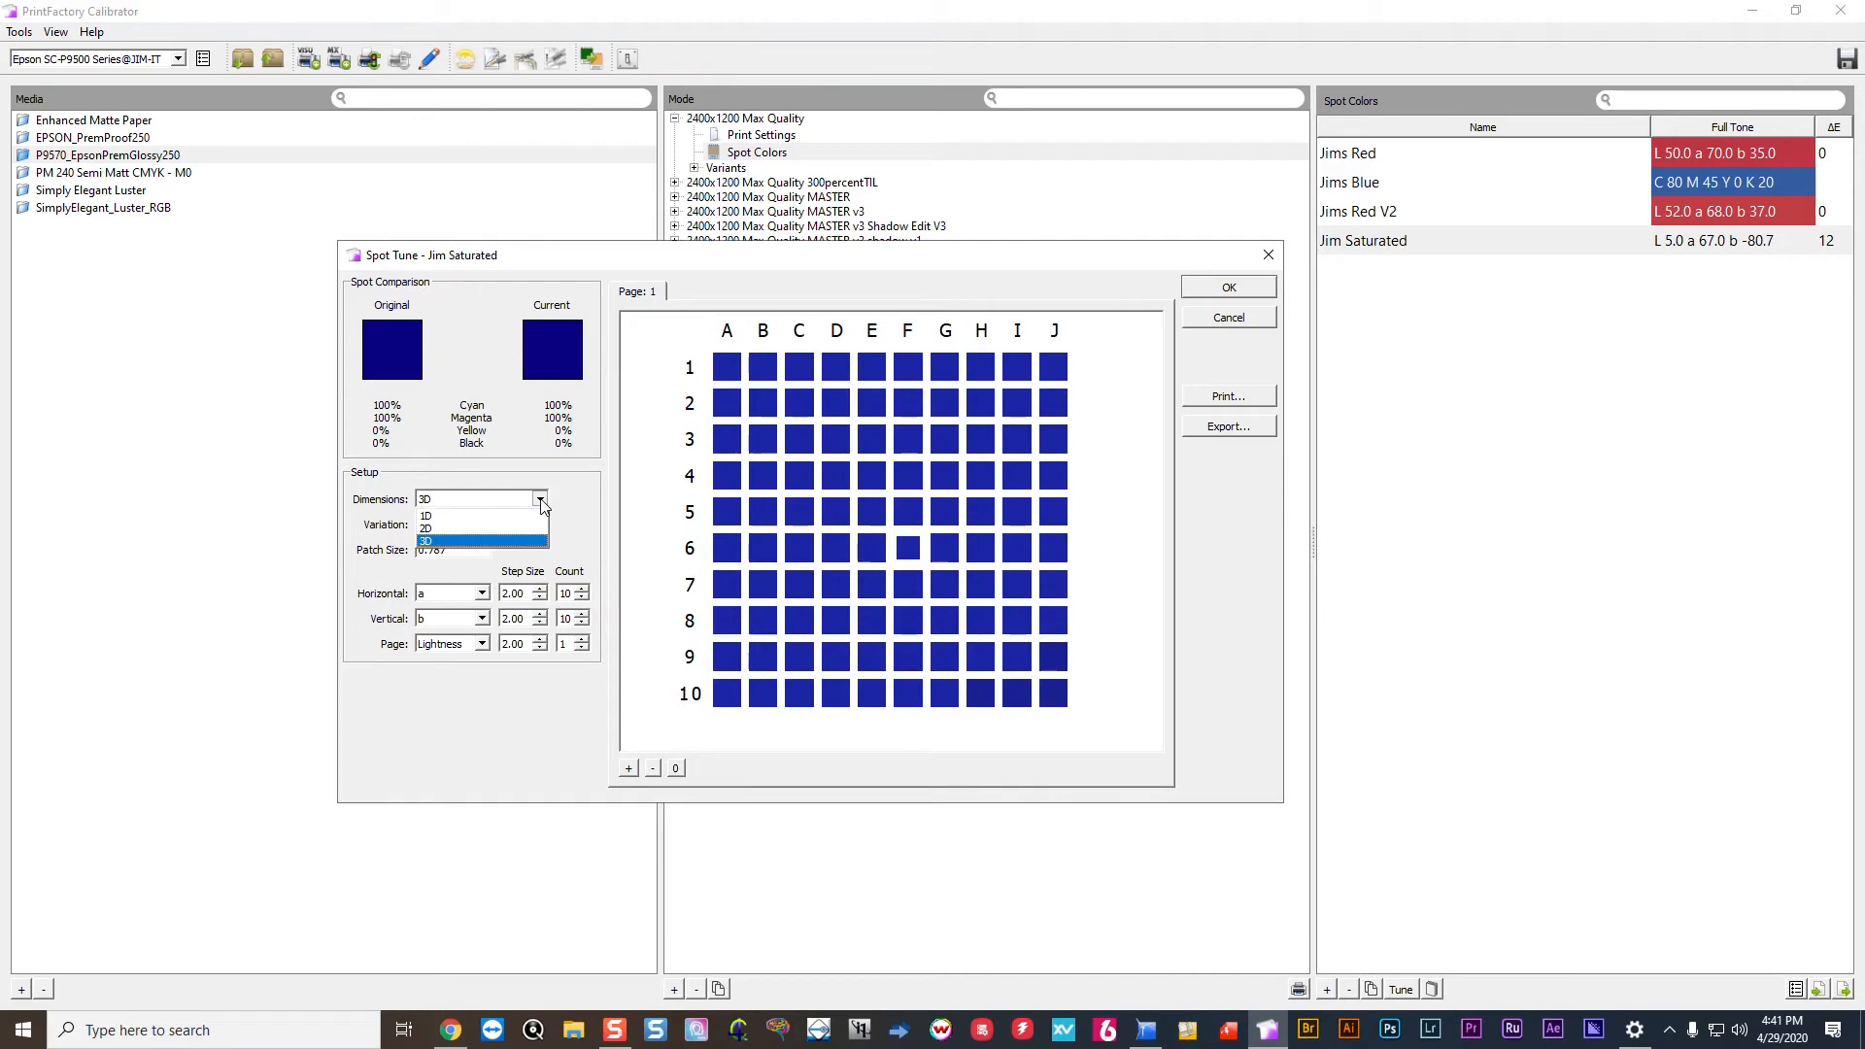
left_click(459, 517)
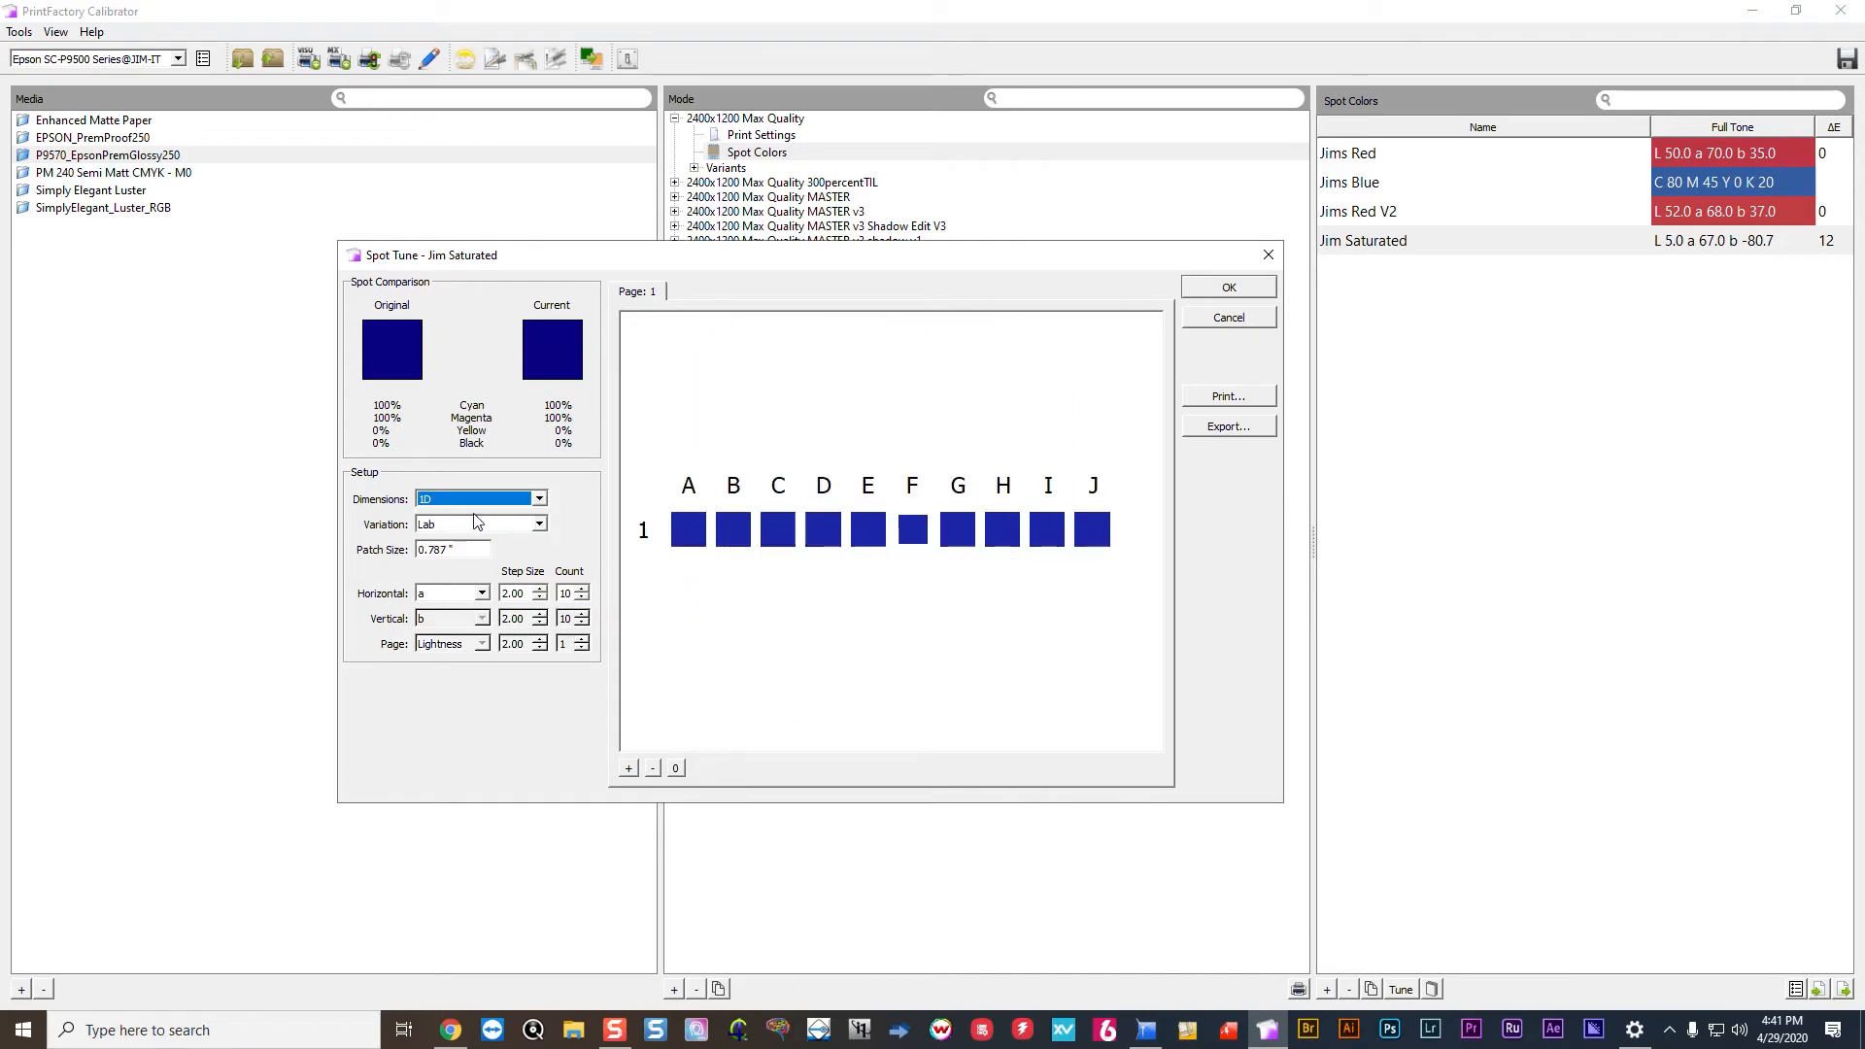
left_click(689, 530)
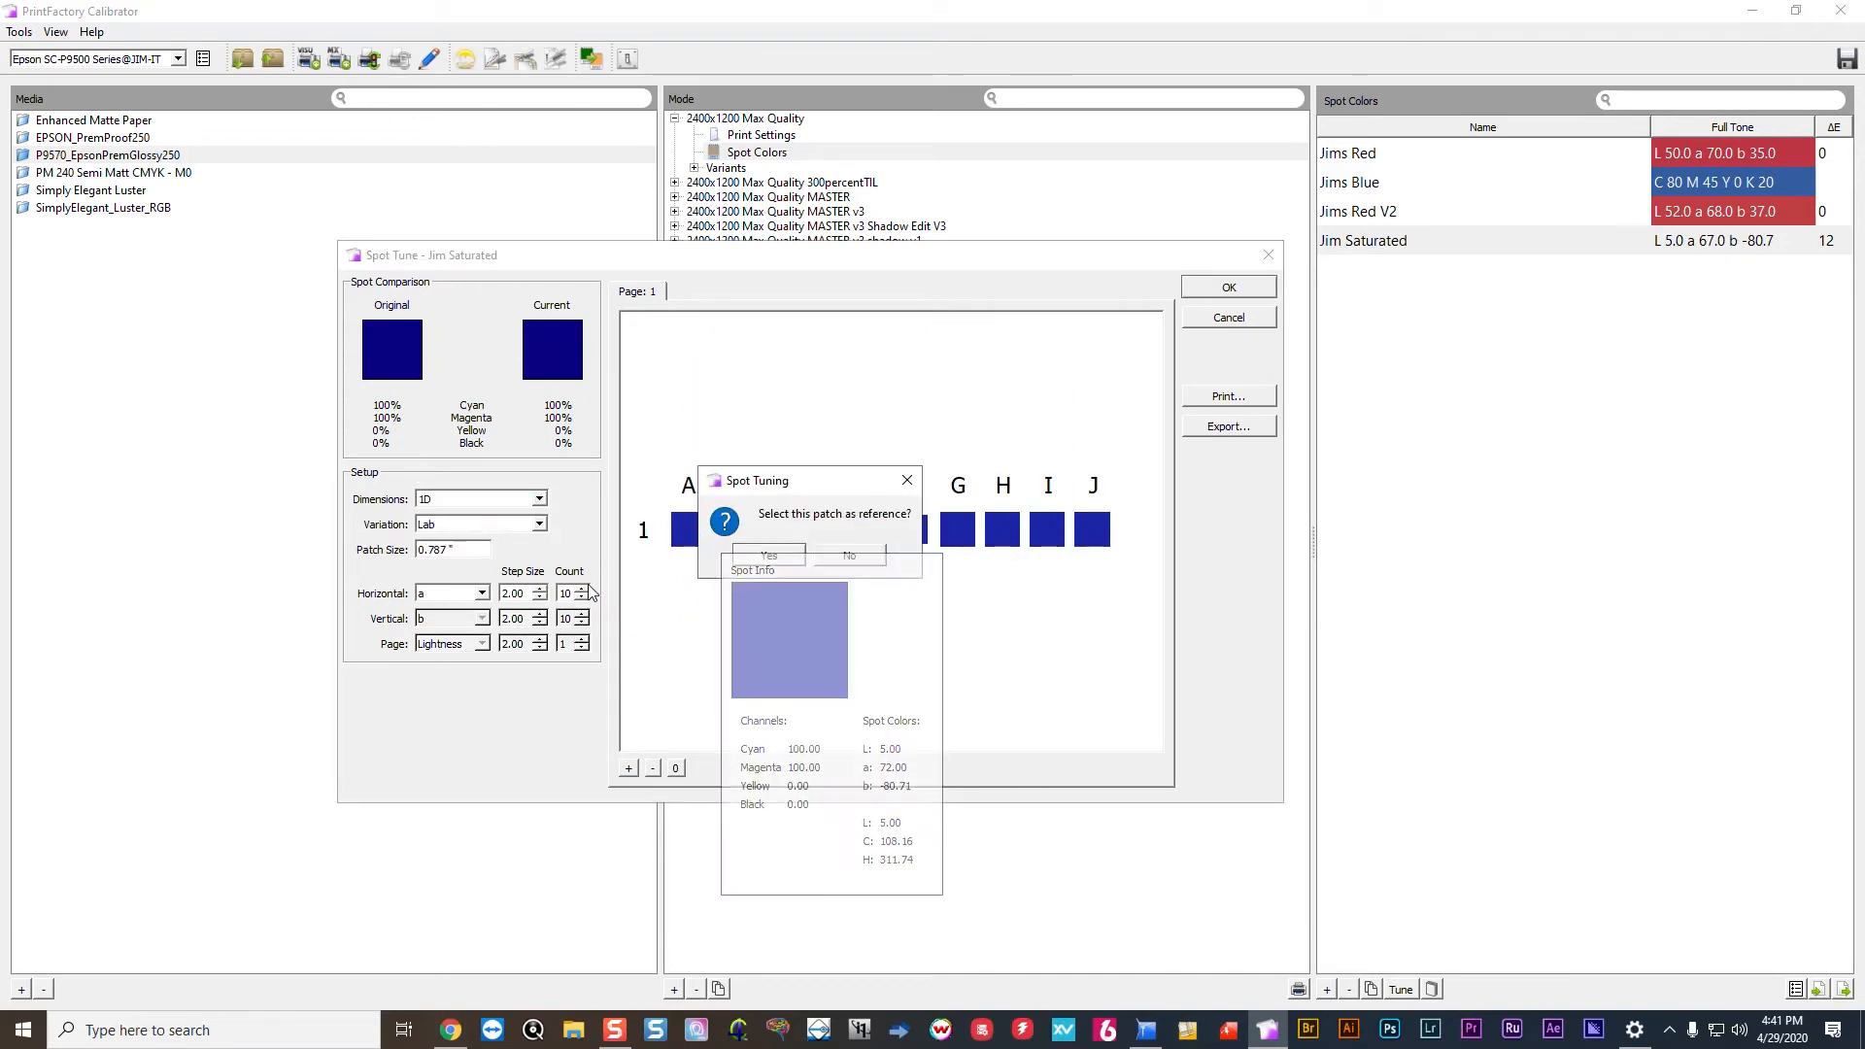
left_click(763, 556)
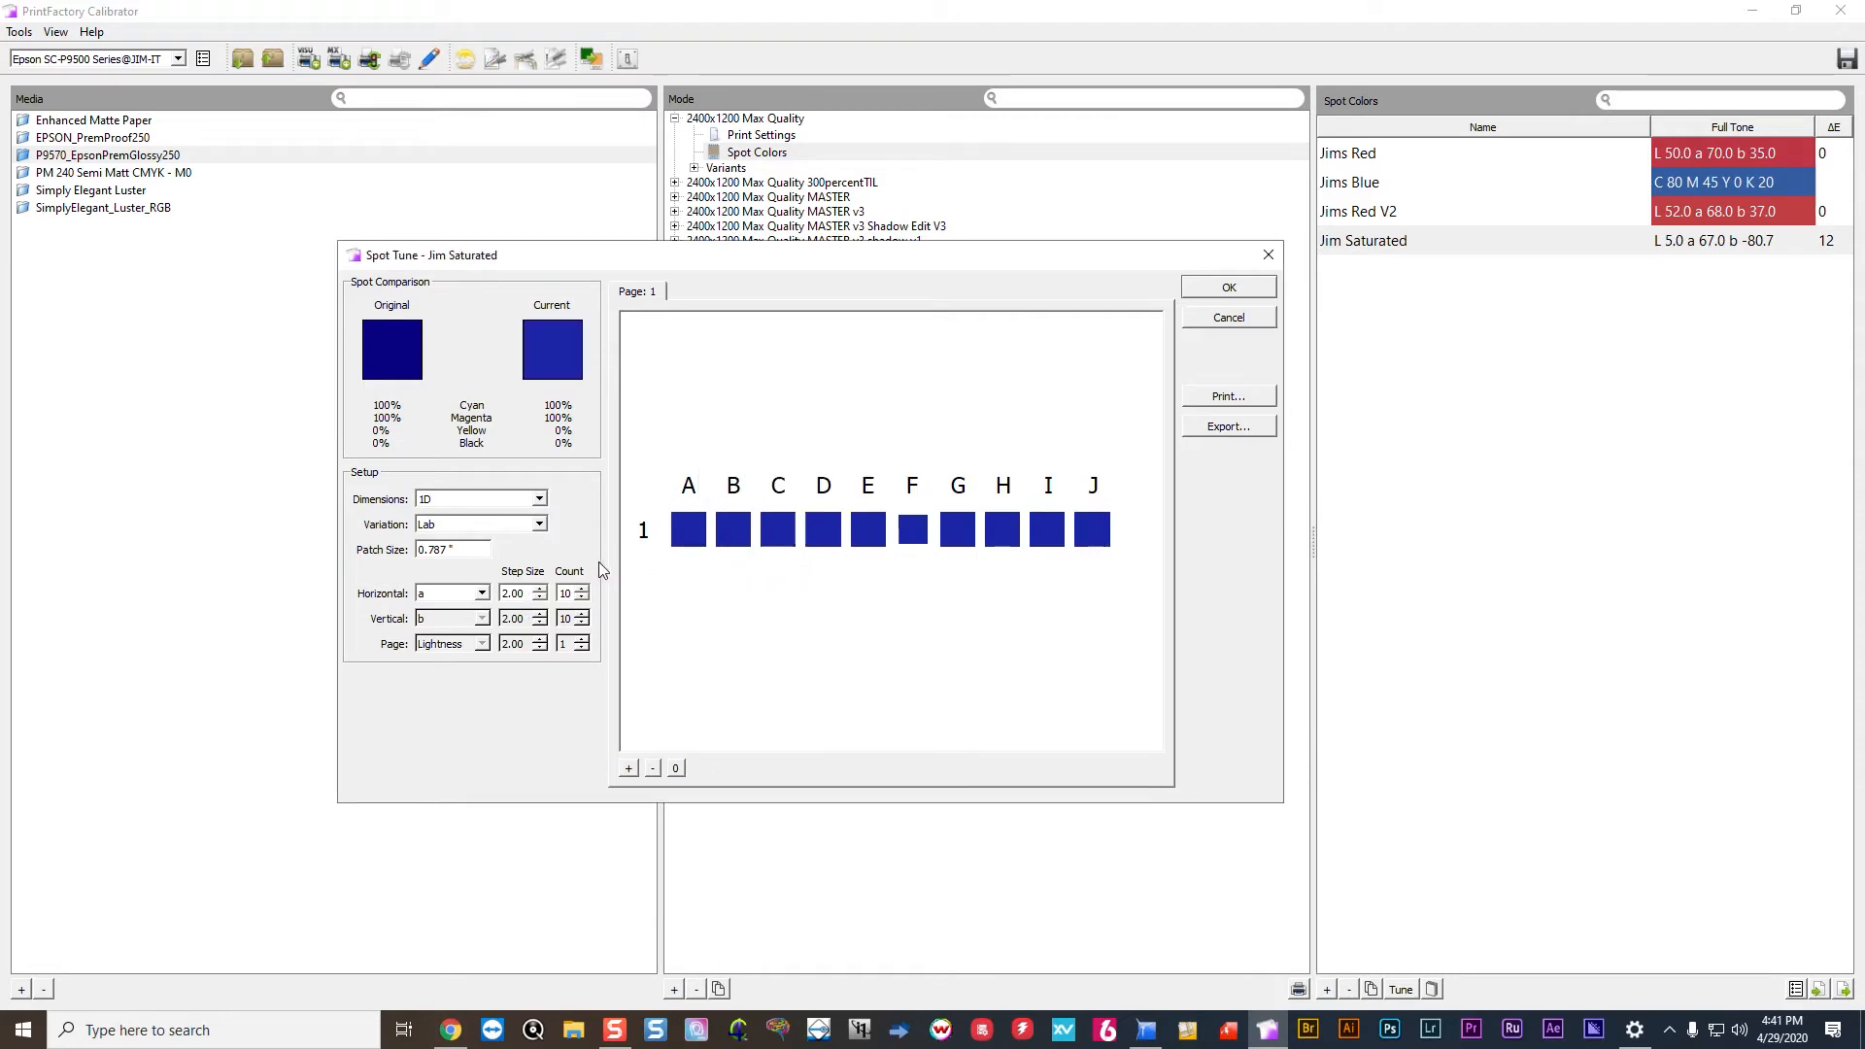
Keep the 1D Lab variation and accept patch A1 of the regenerated row as the new reference color.
mouse_move(682, 530)
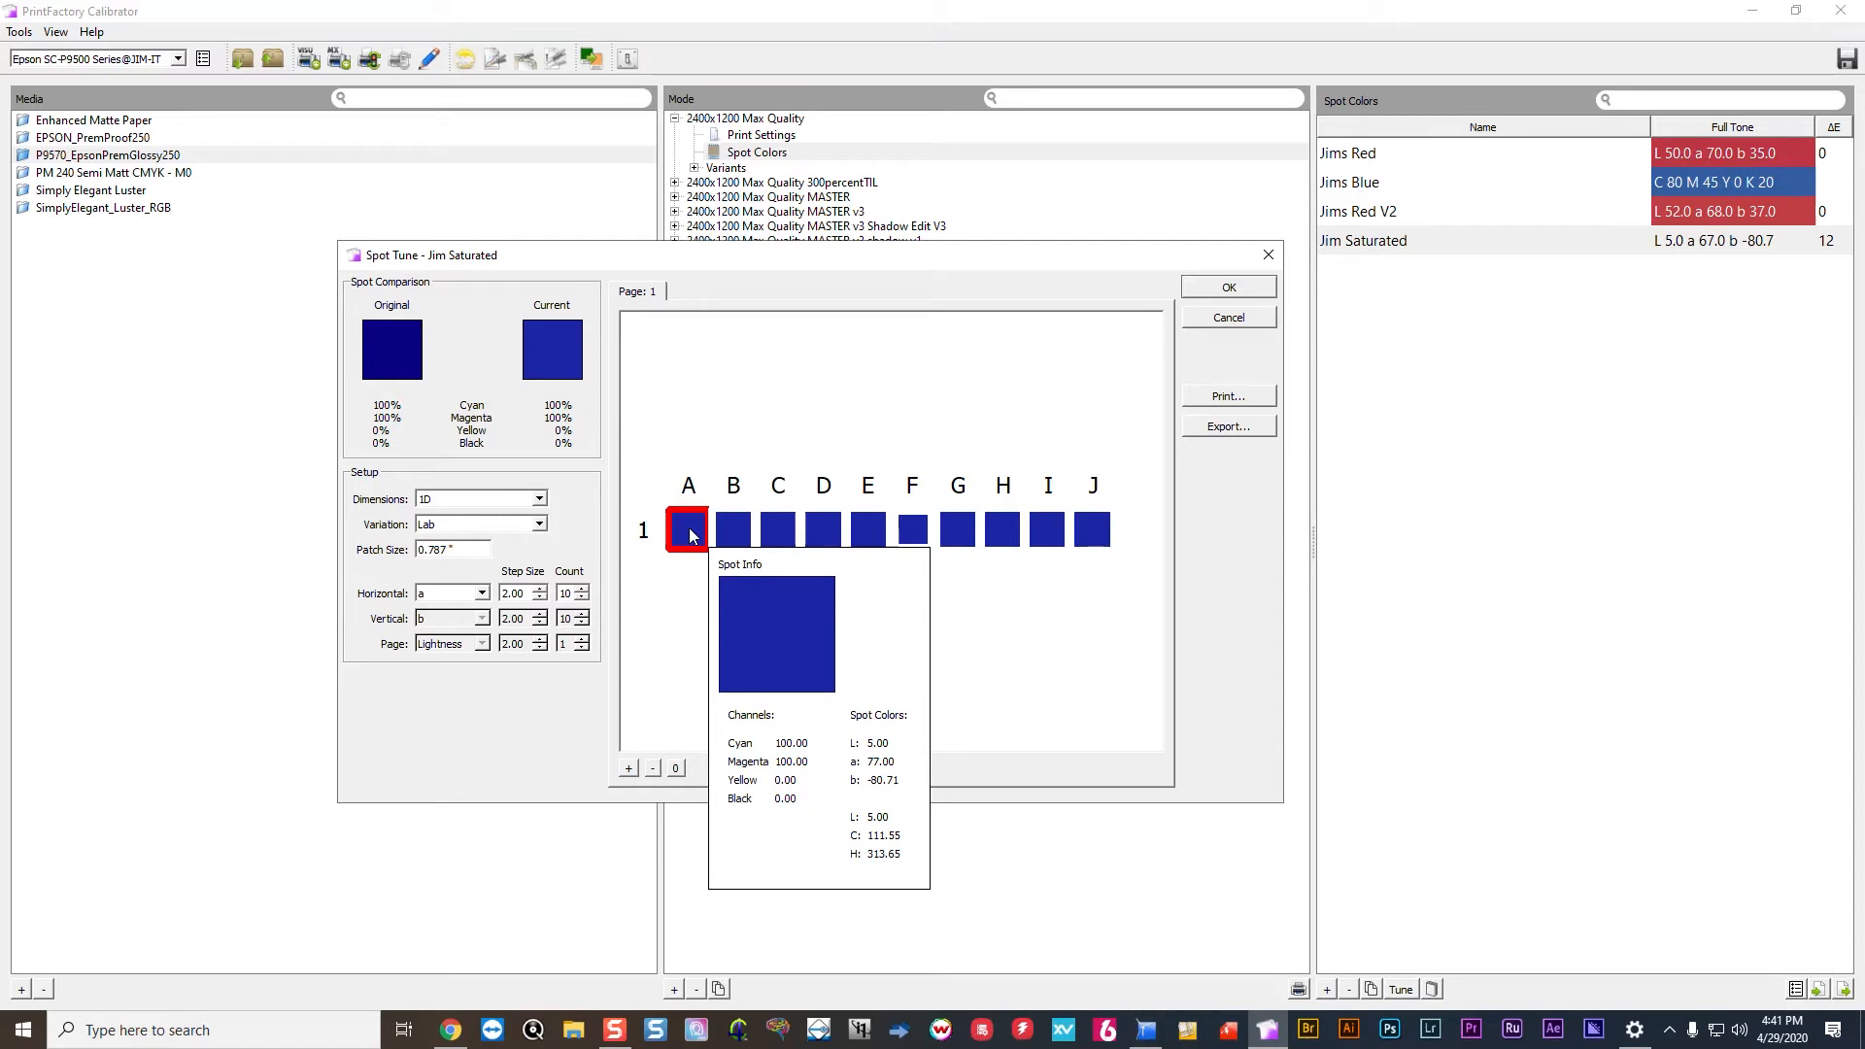
left_click(539, 498)
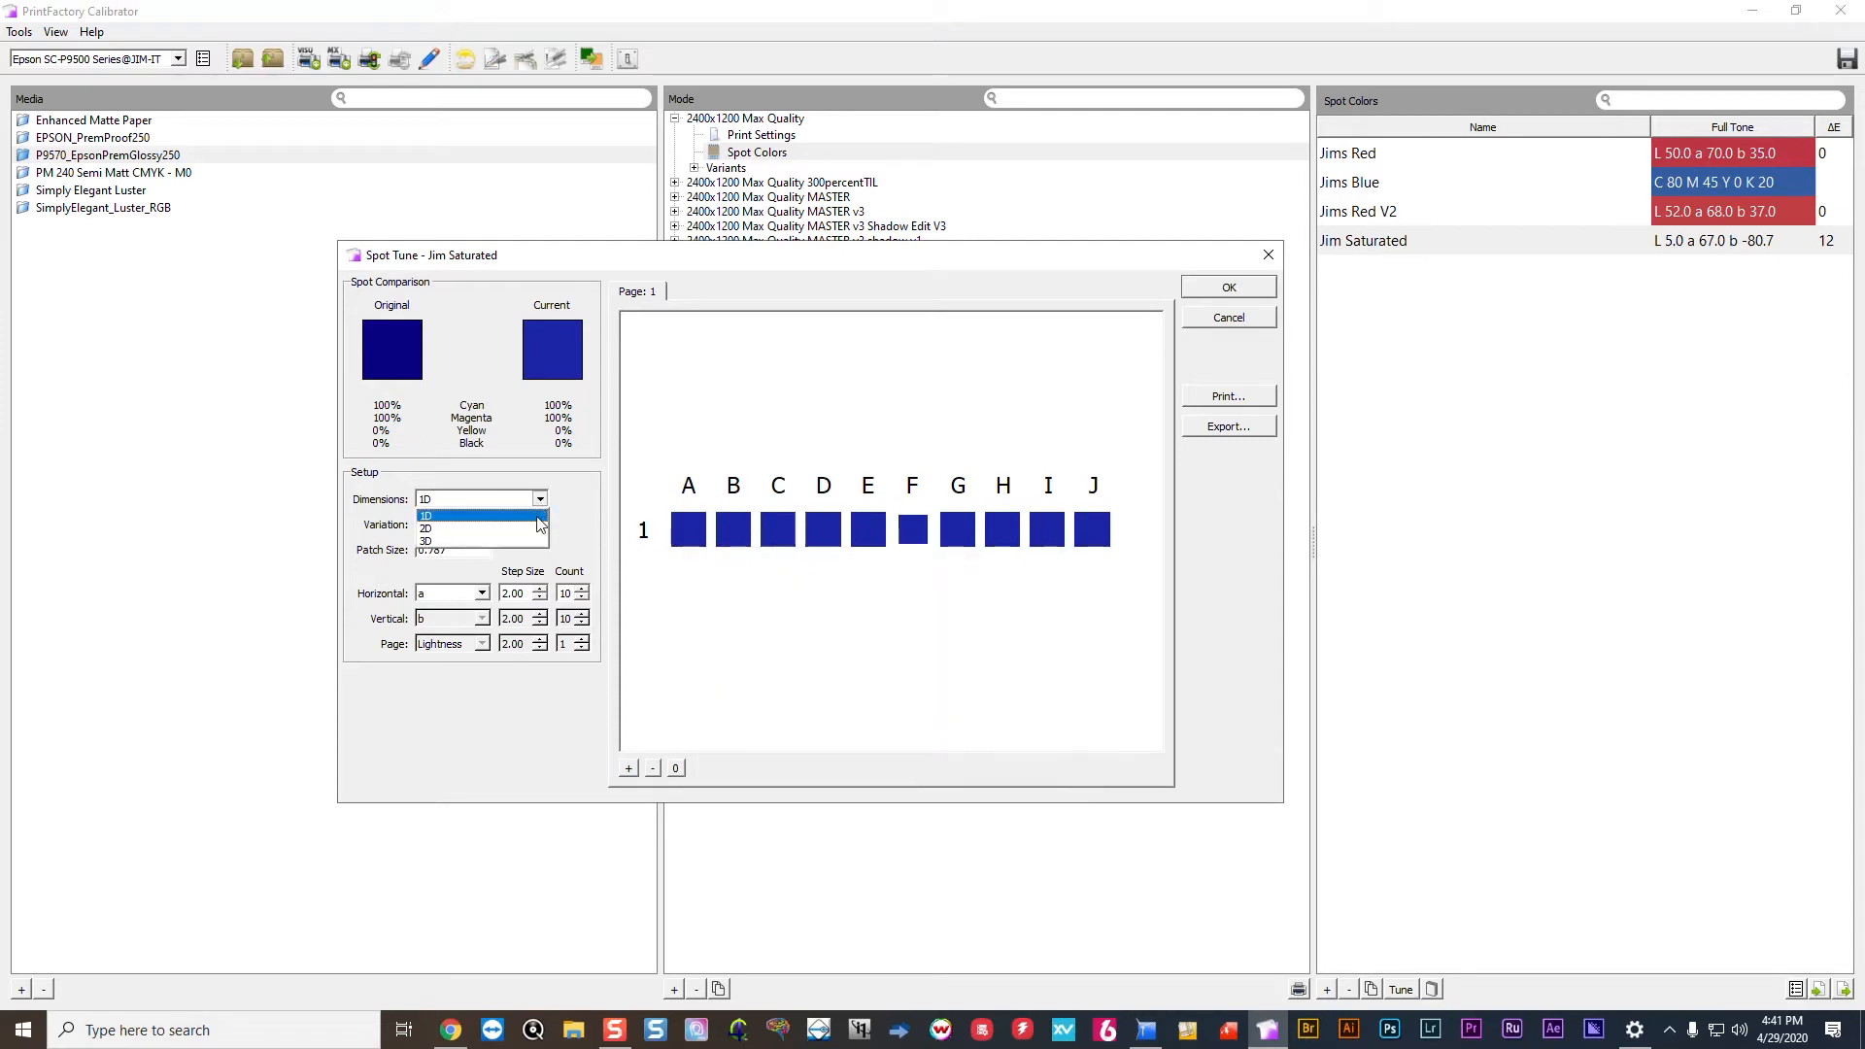
left_click(538, 516)
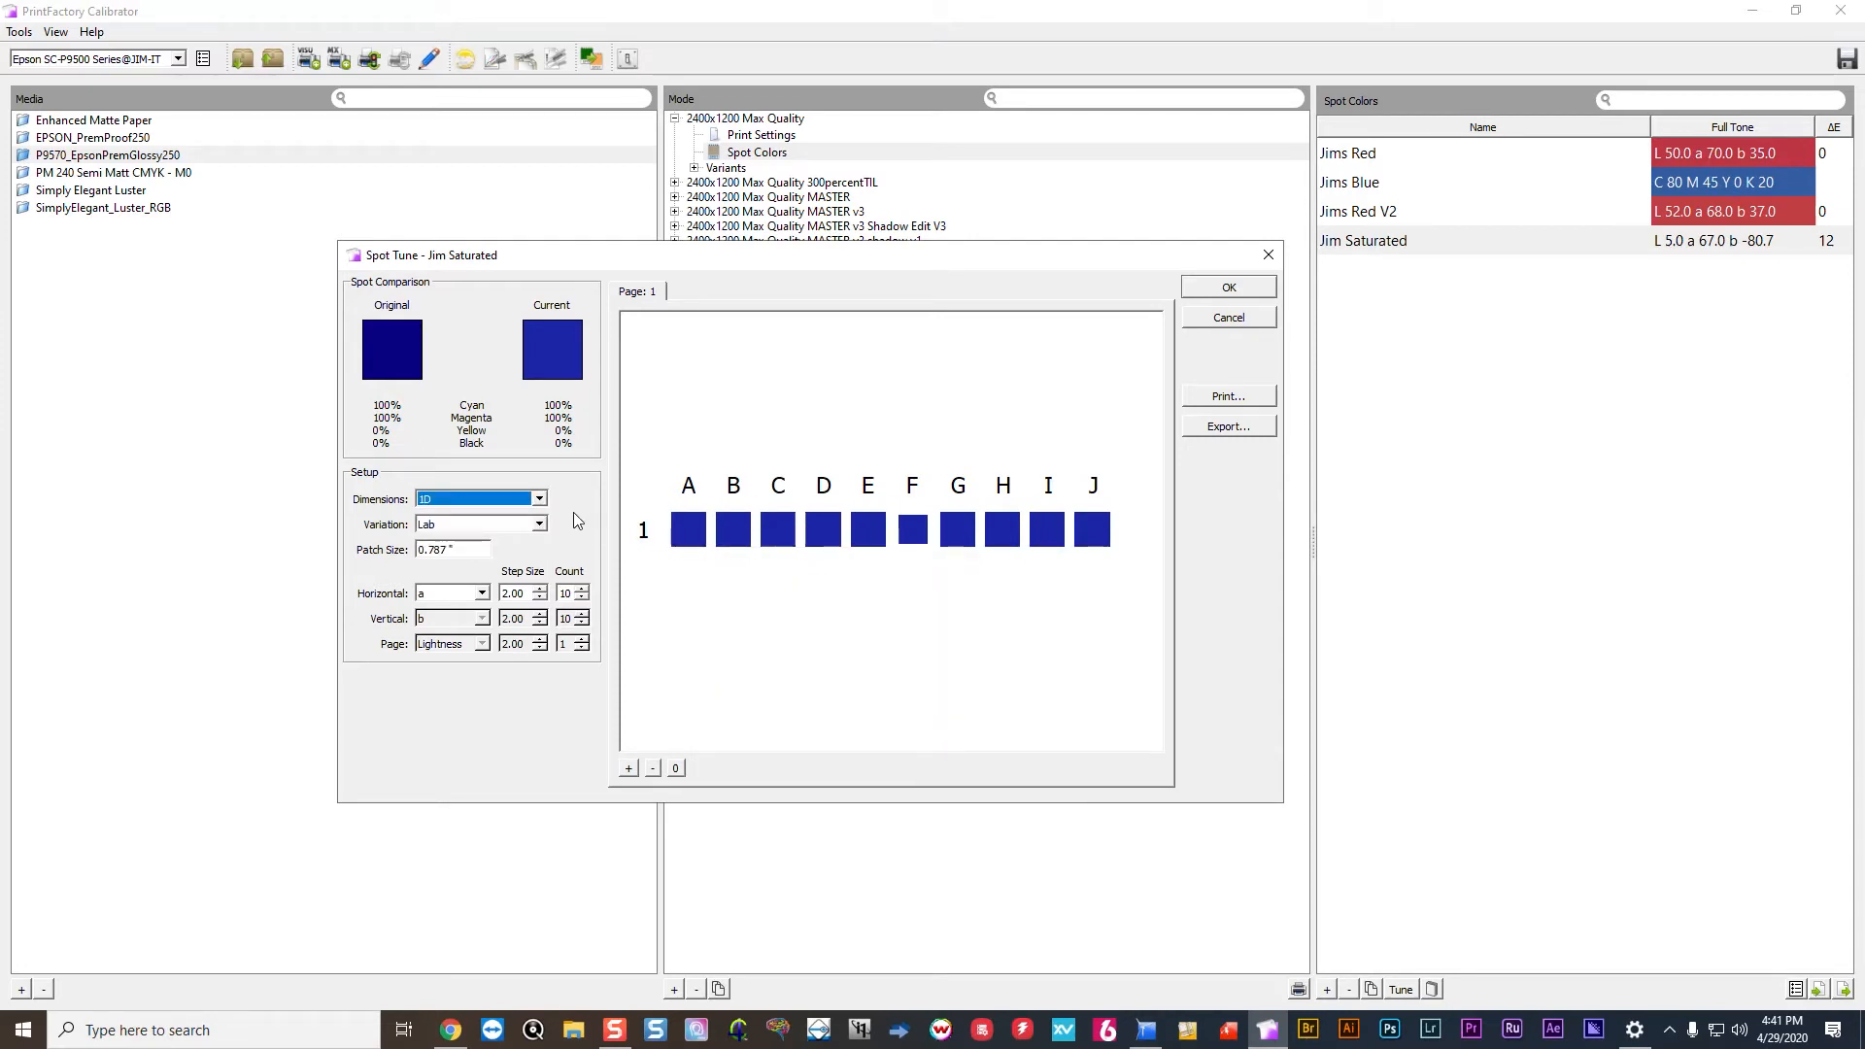
mouse_move(682, 532)
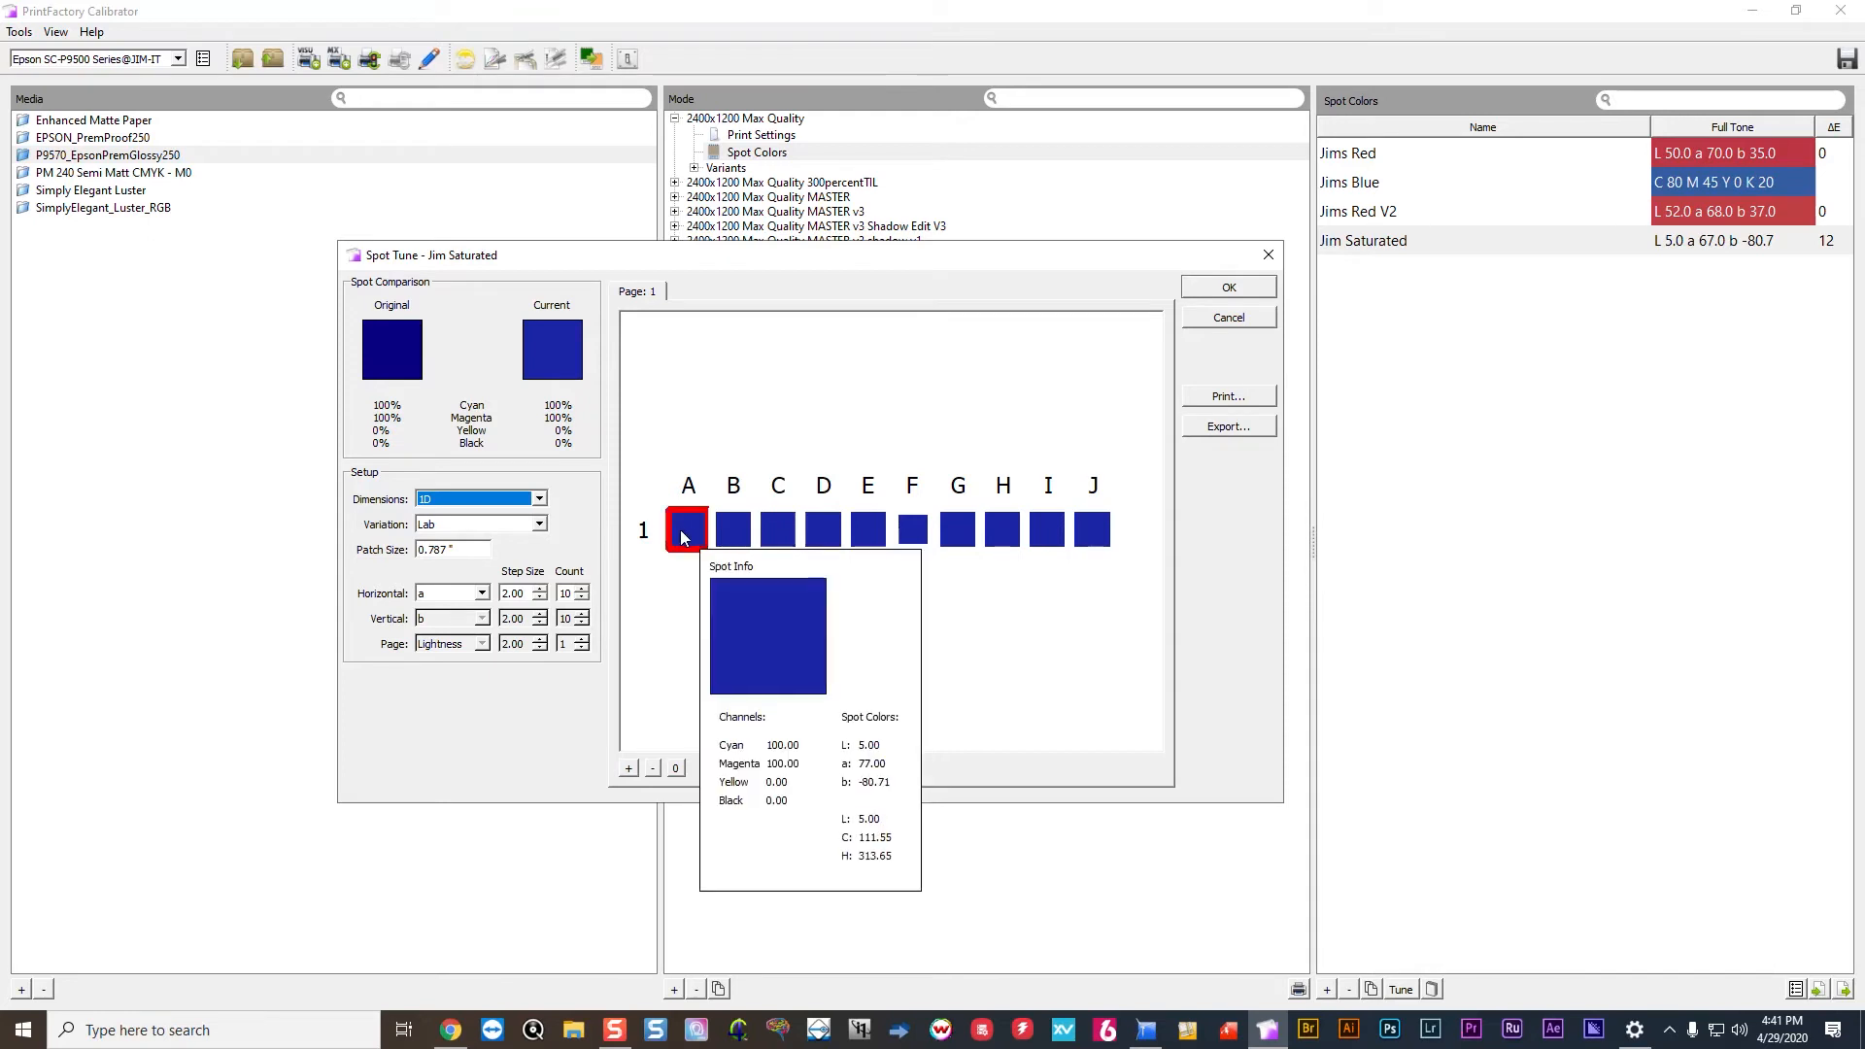
mouse_move(1115, 538)
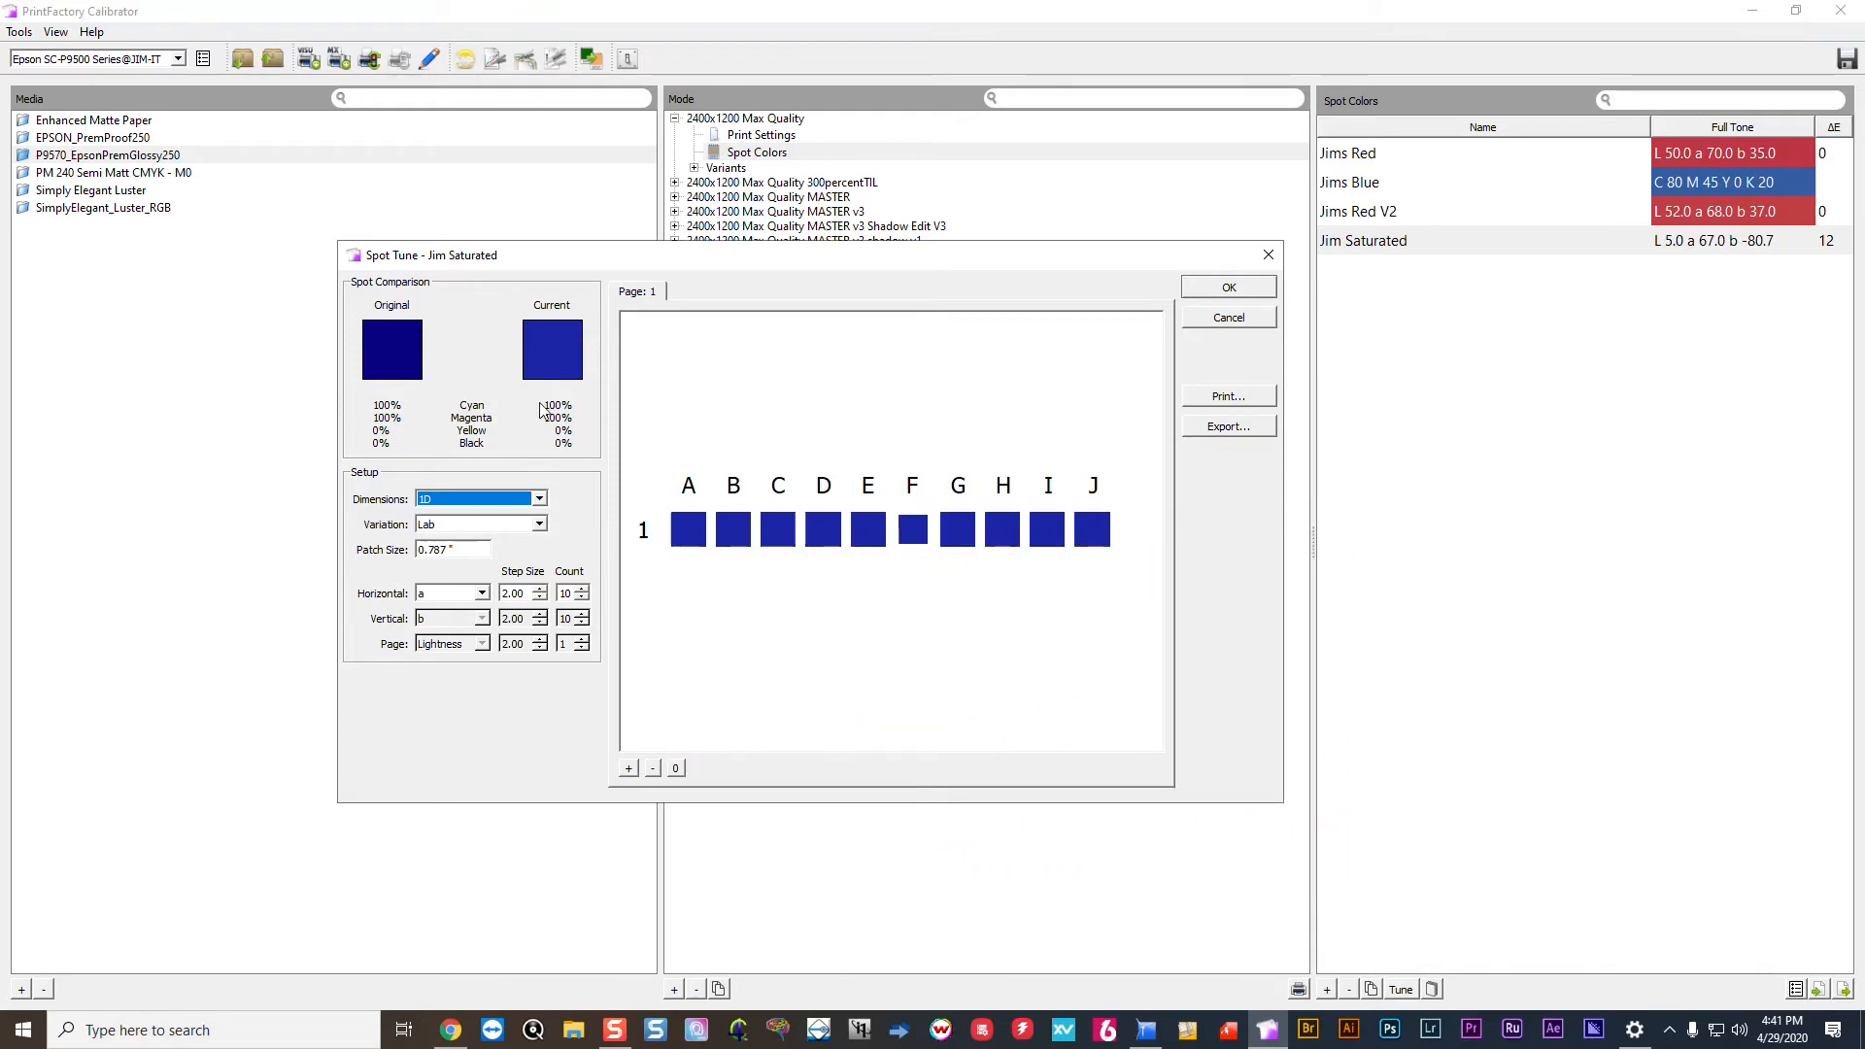
mouse_move(748, 537)
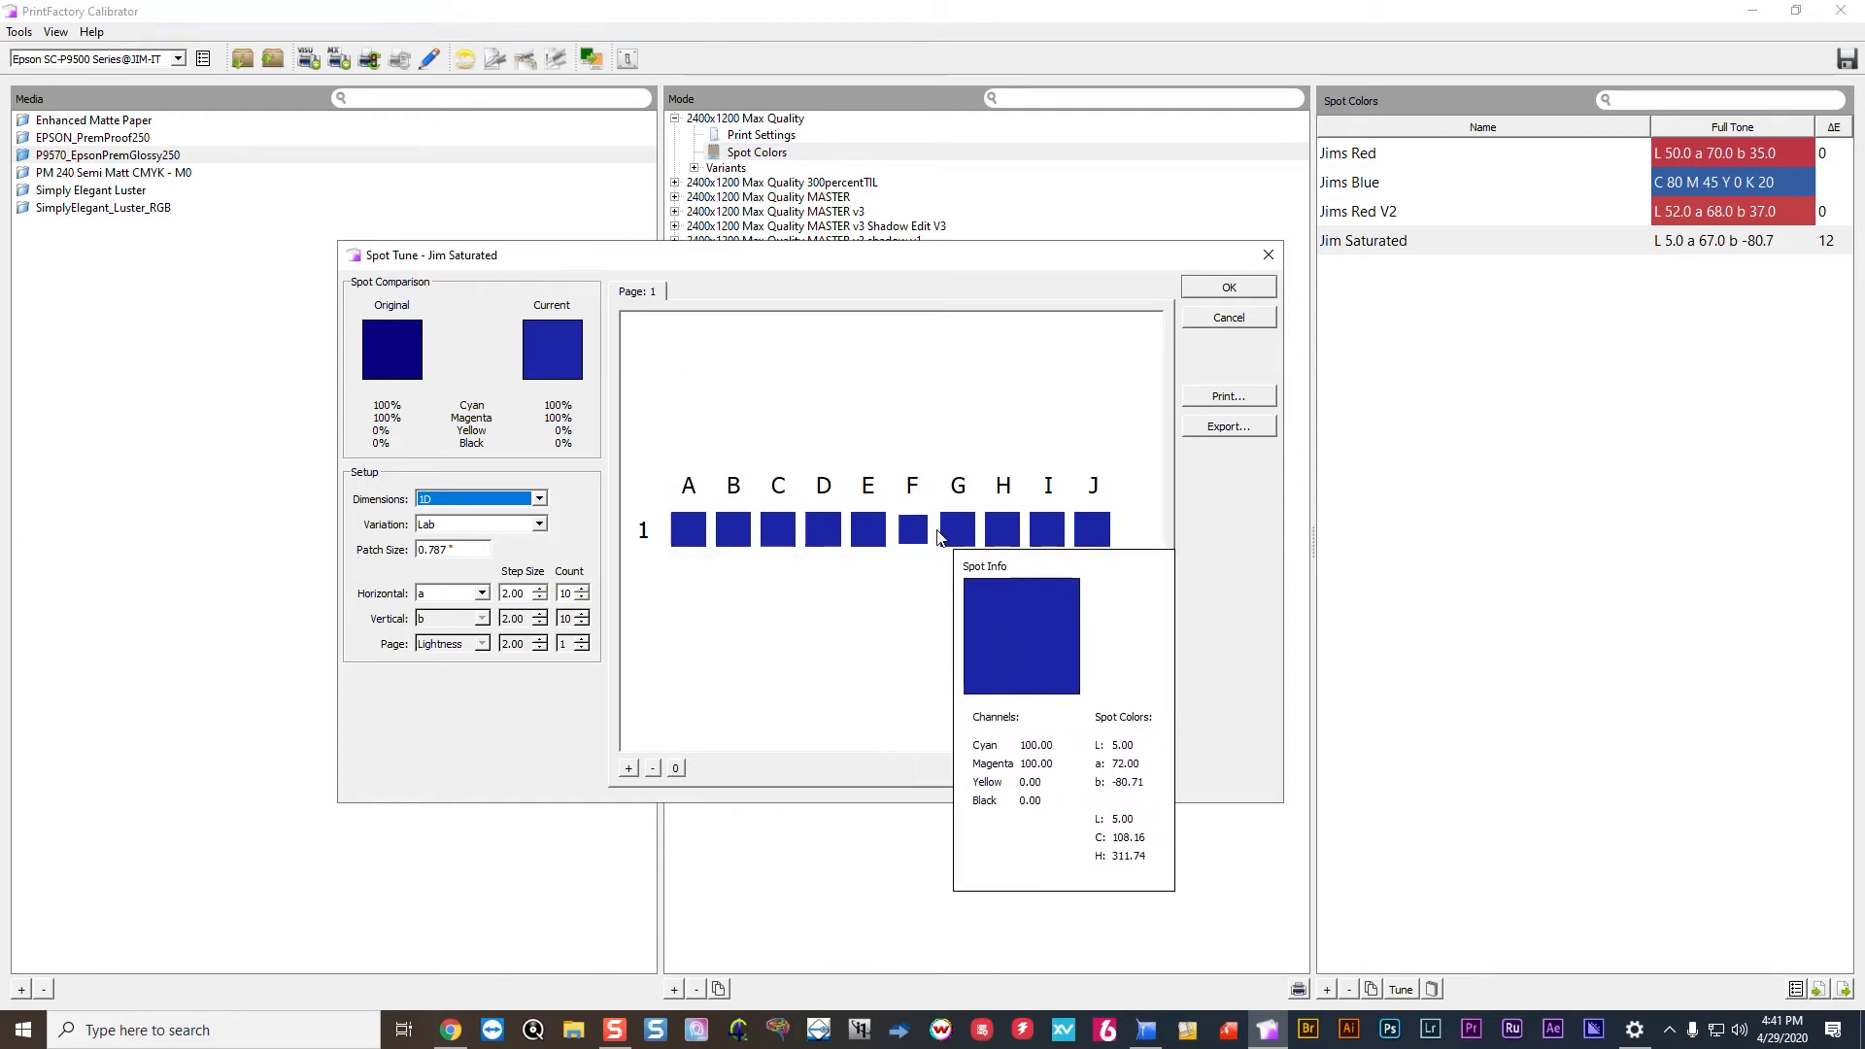
left_click(688, 535)
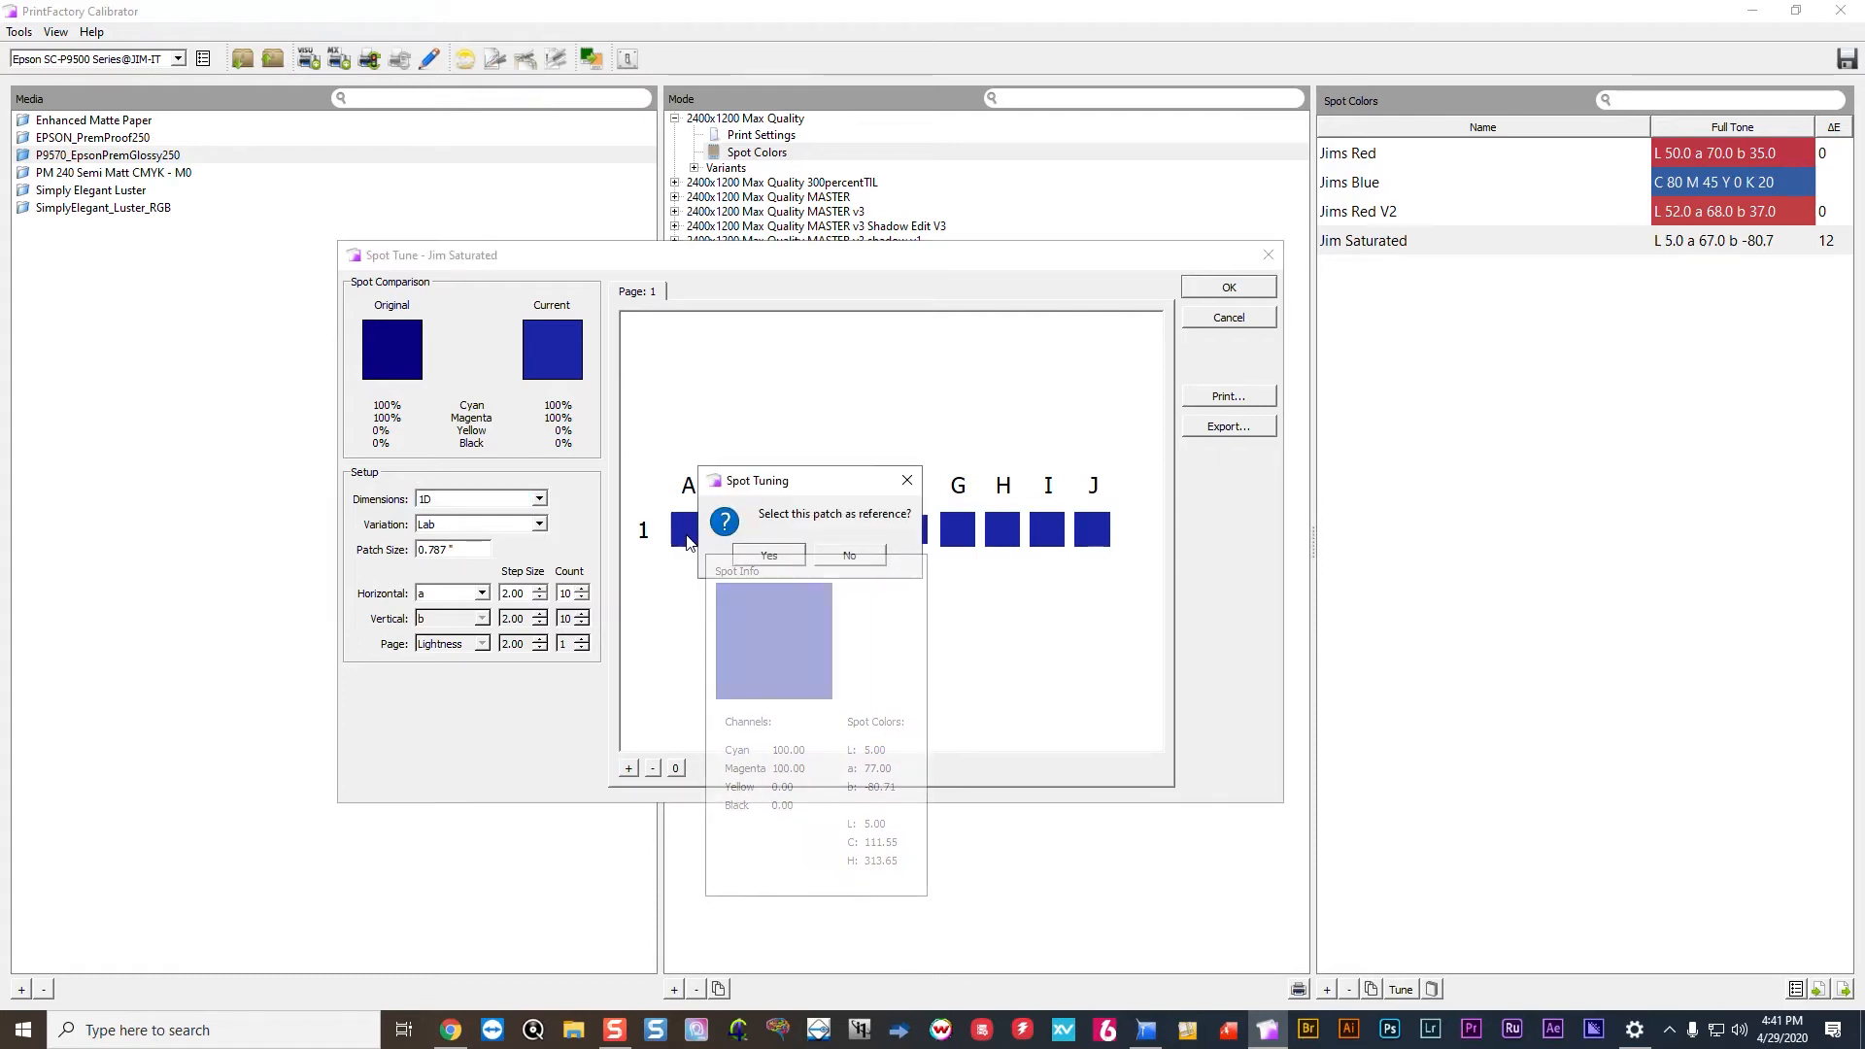
left_click(783, 554)
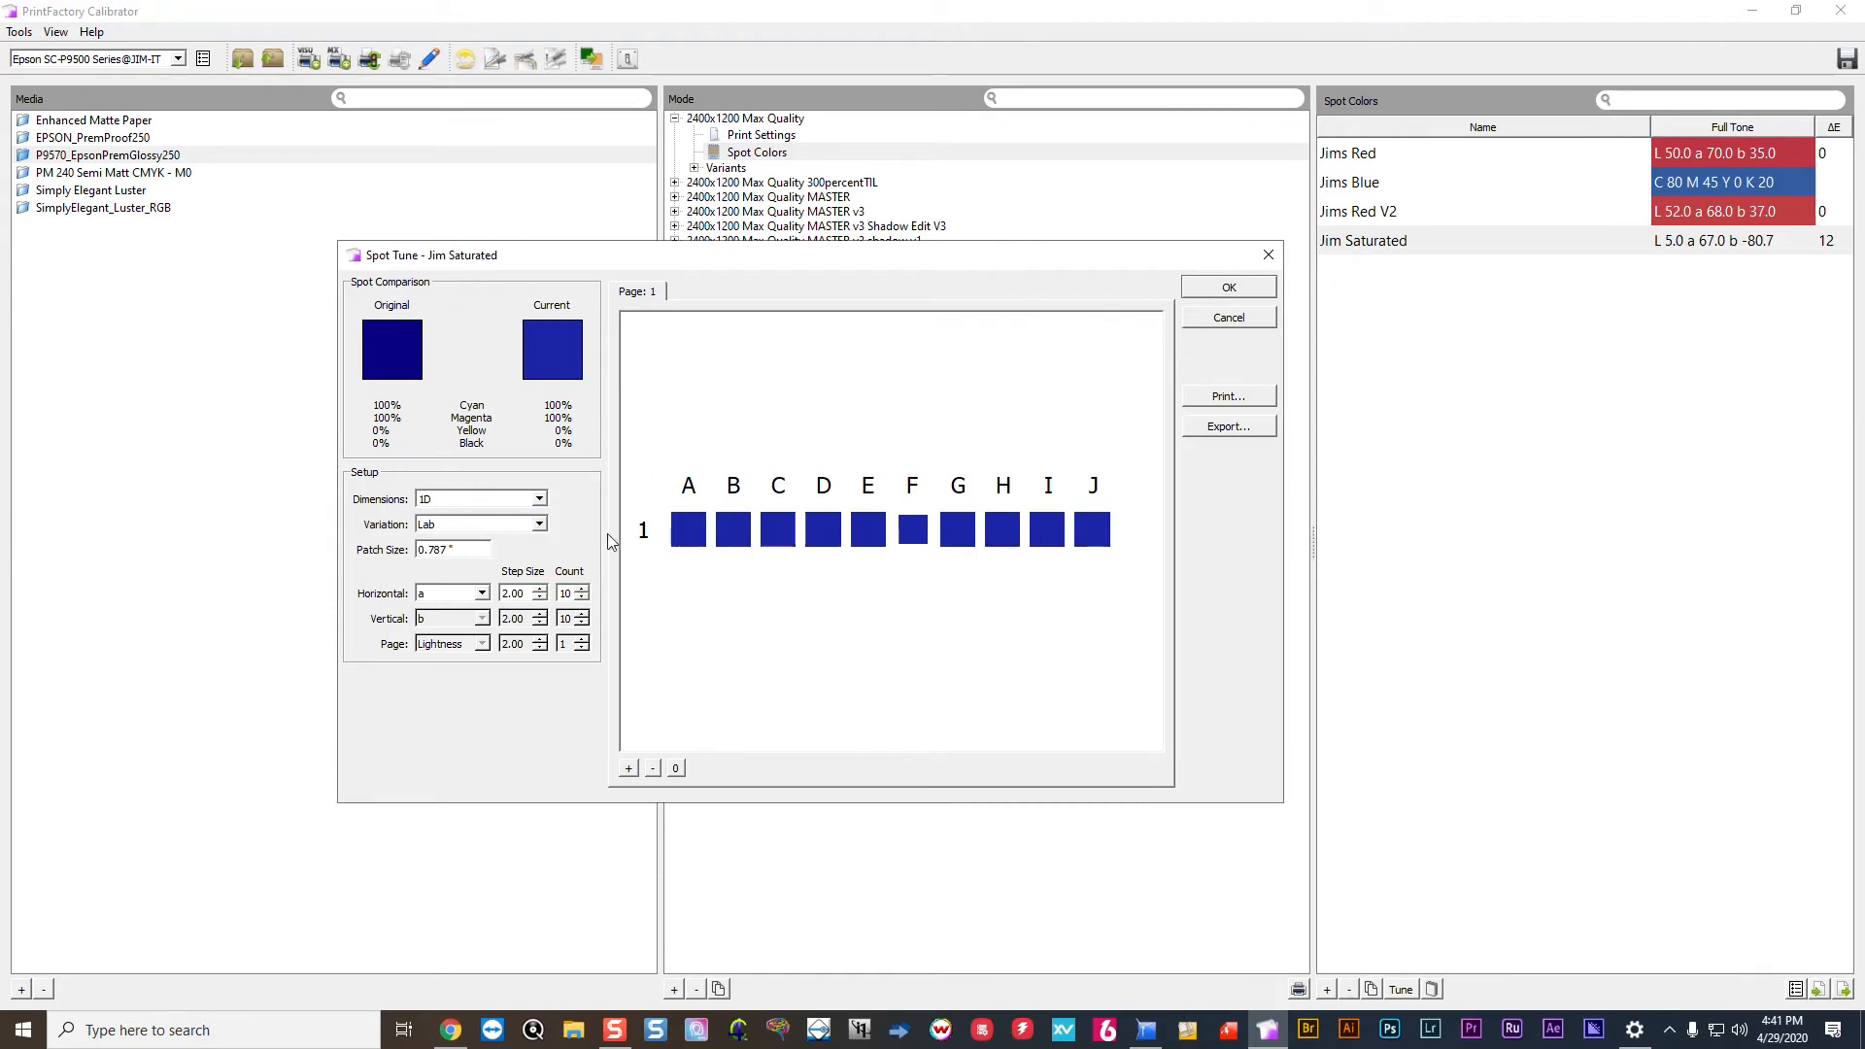
left_click(539, 498)
left_click(526, 498)
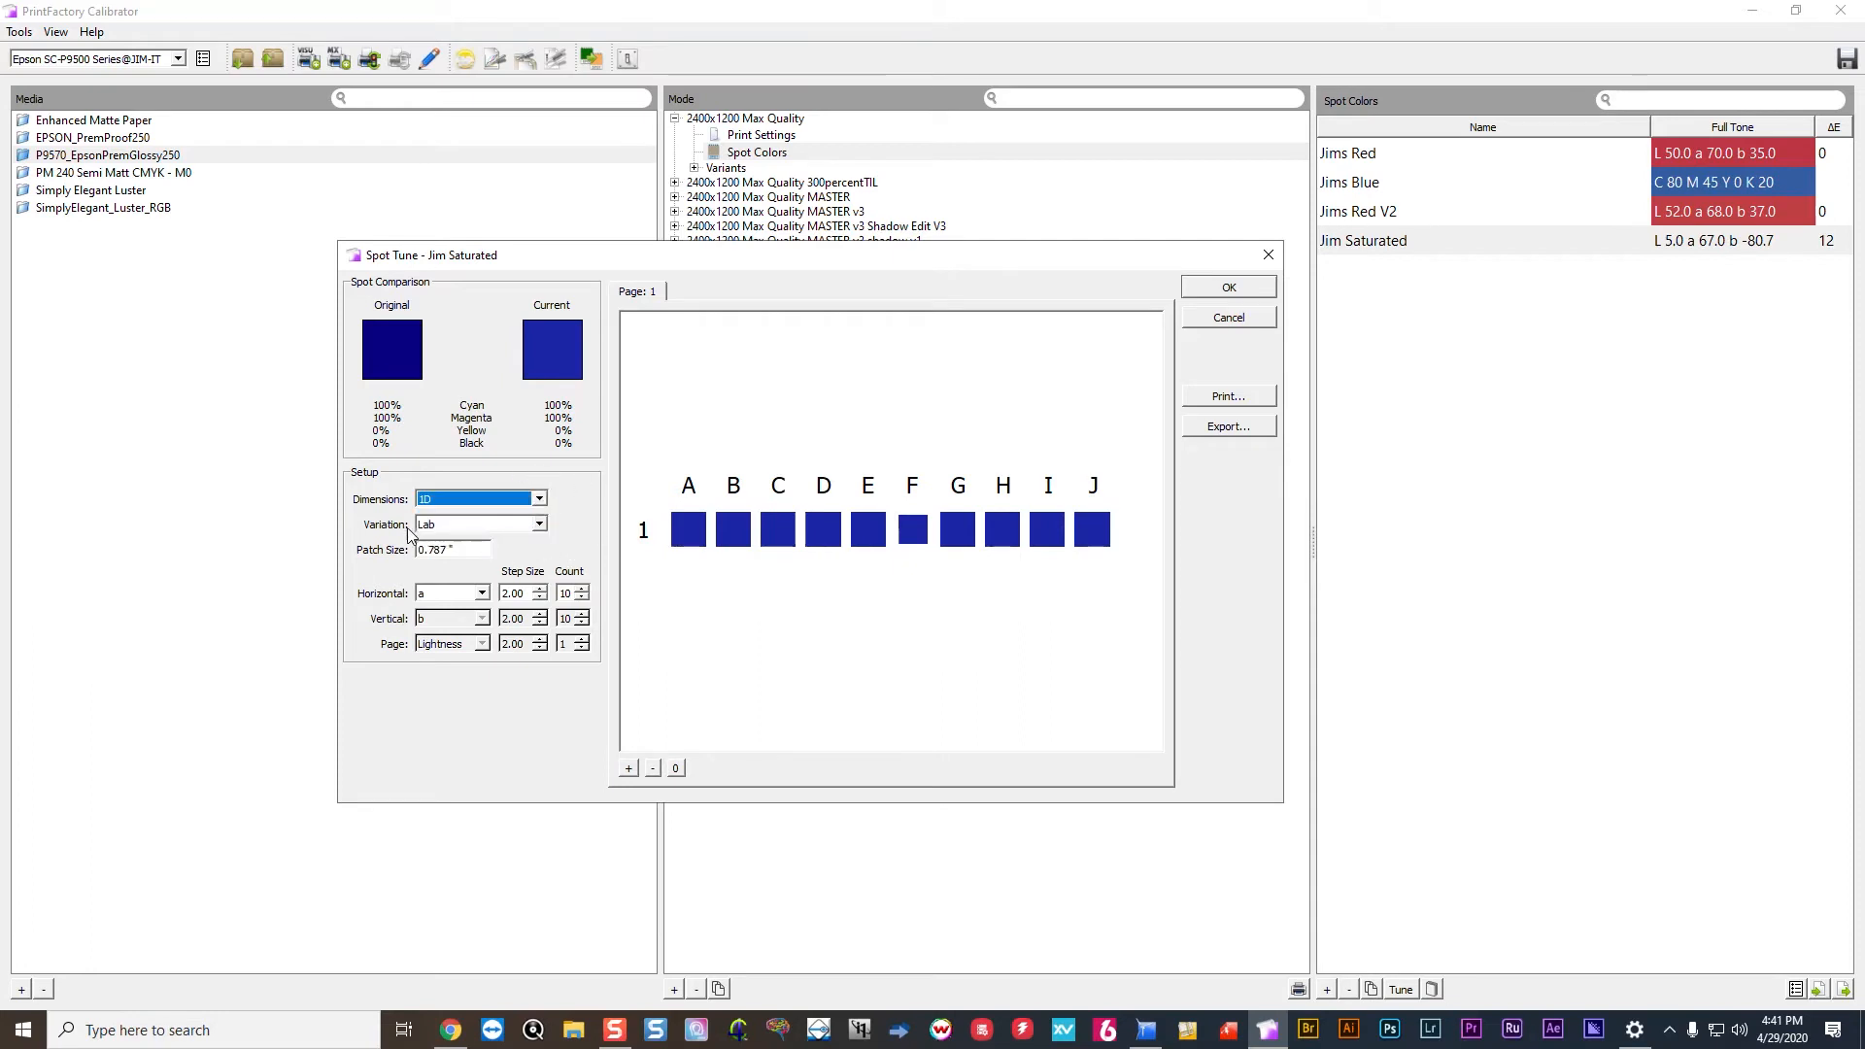
left_click(539, 525)
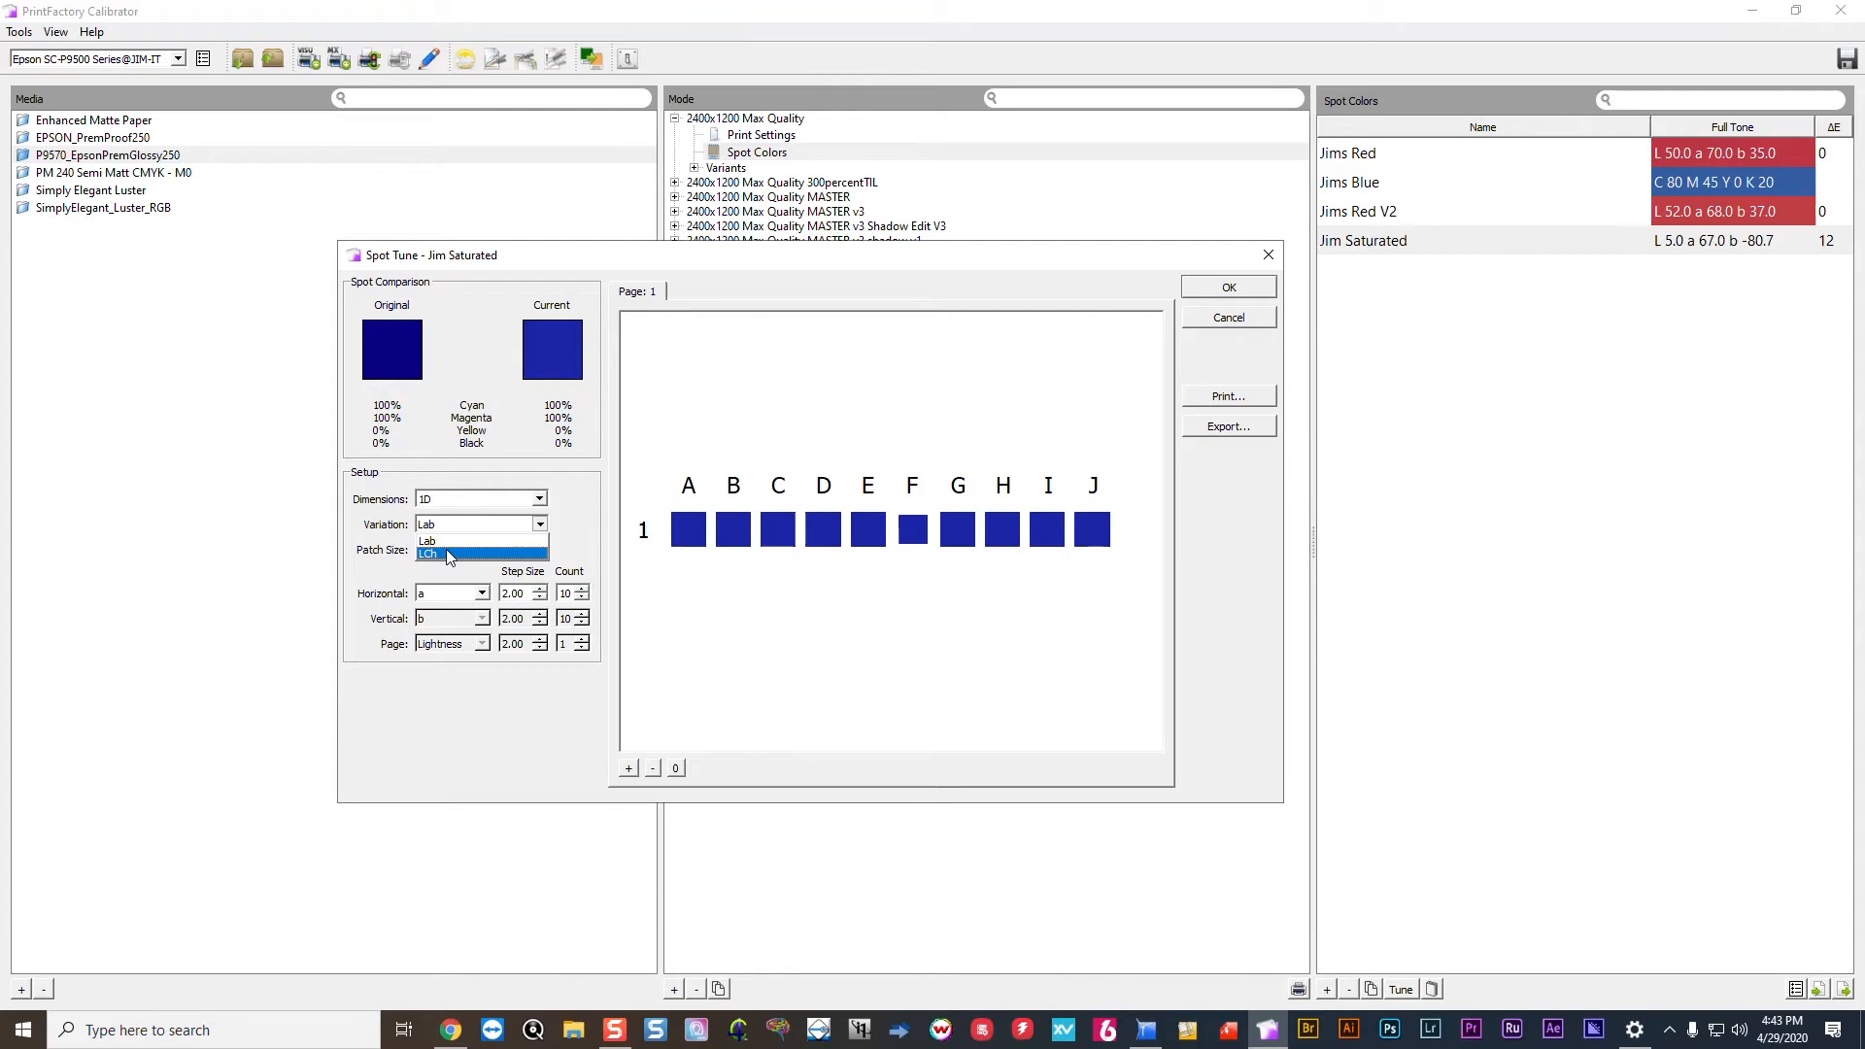
left_click(510, 452)
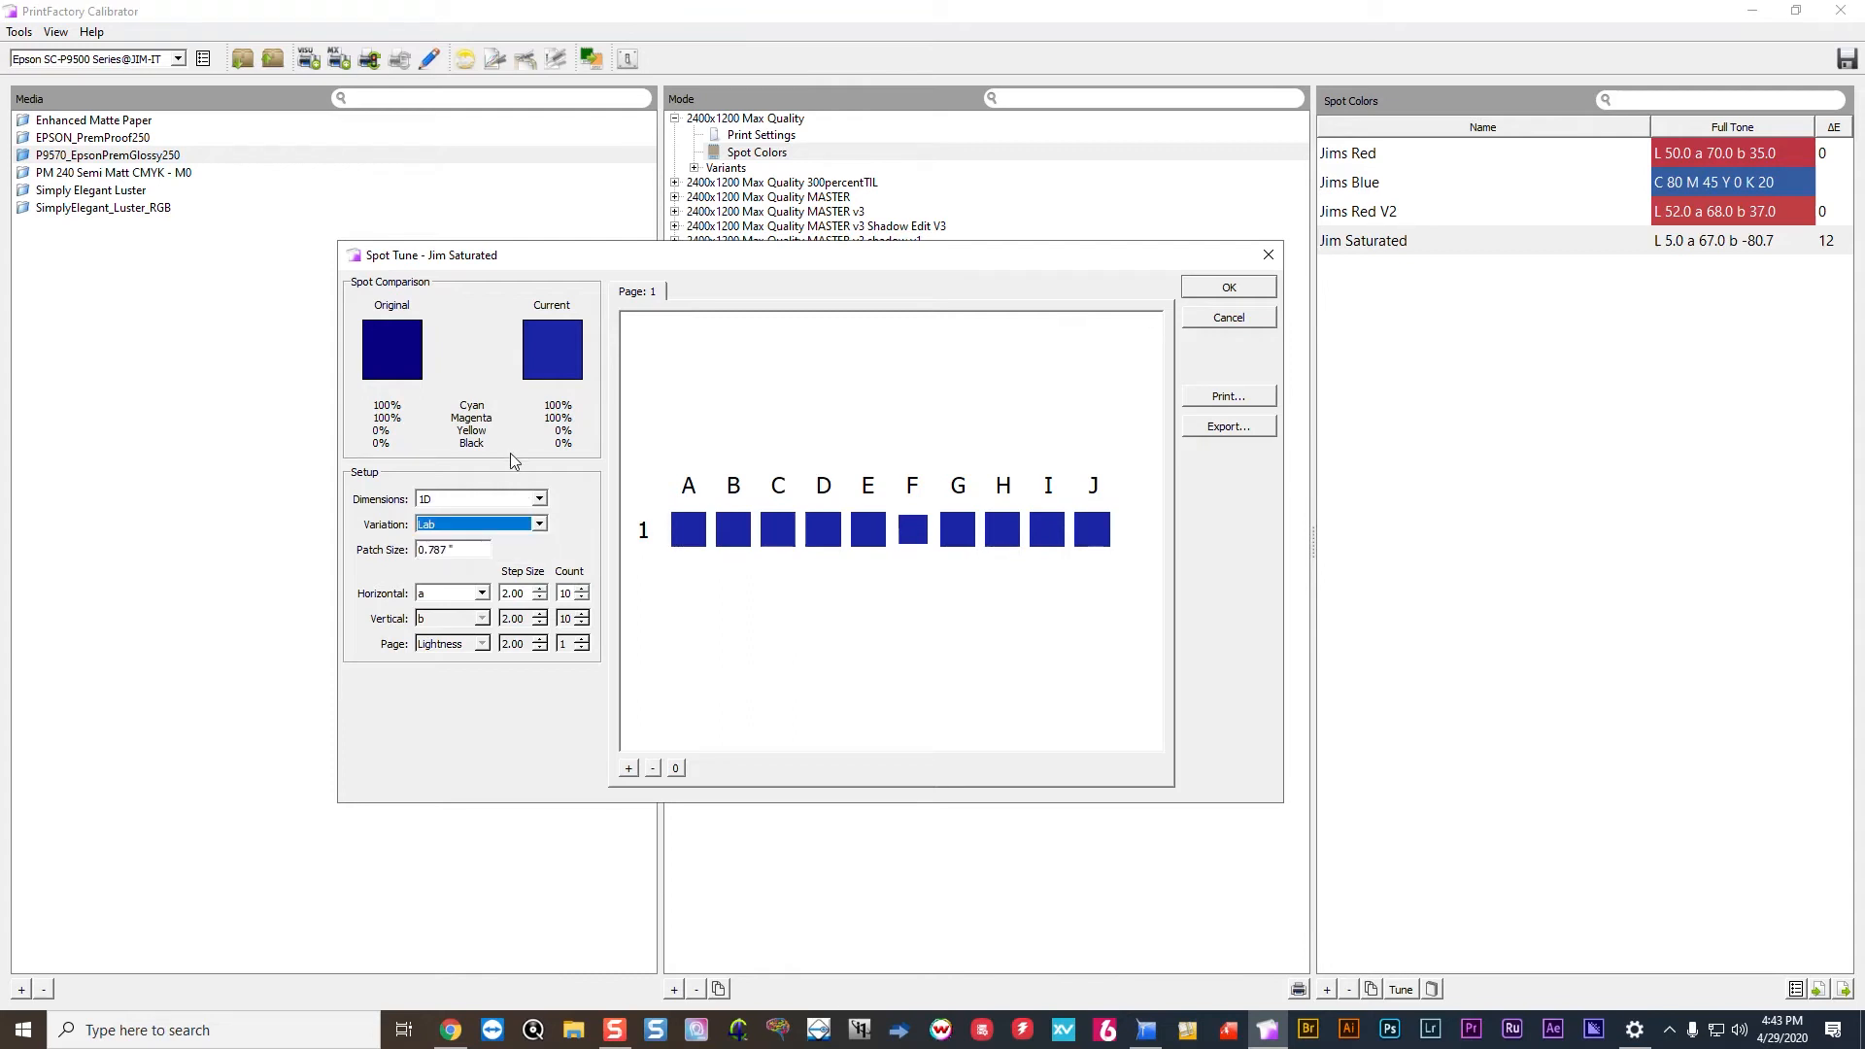
Try a Spot Tune patch size of 1 inch, and replace it with 2 inches.
left_click_drag(477, 550, 217, 557)
type("1")
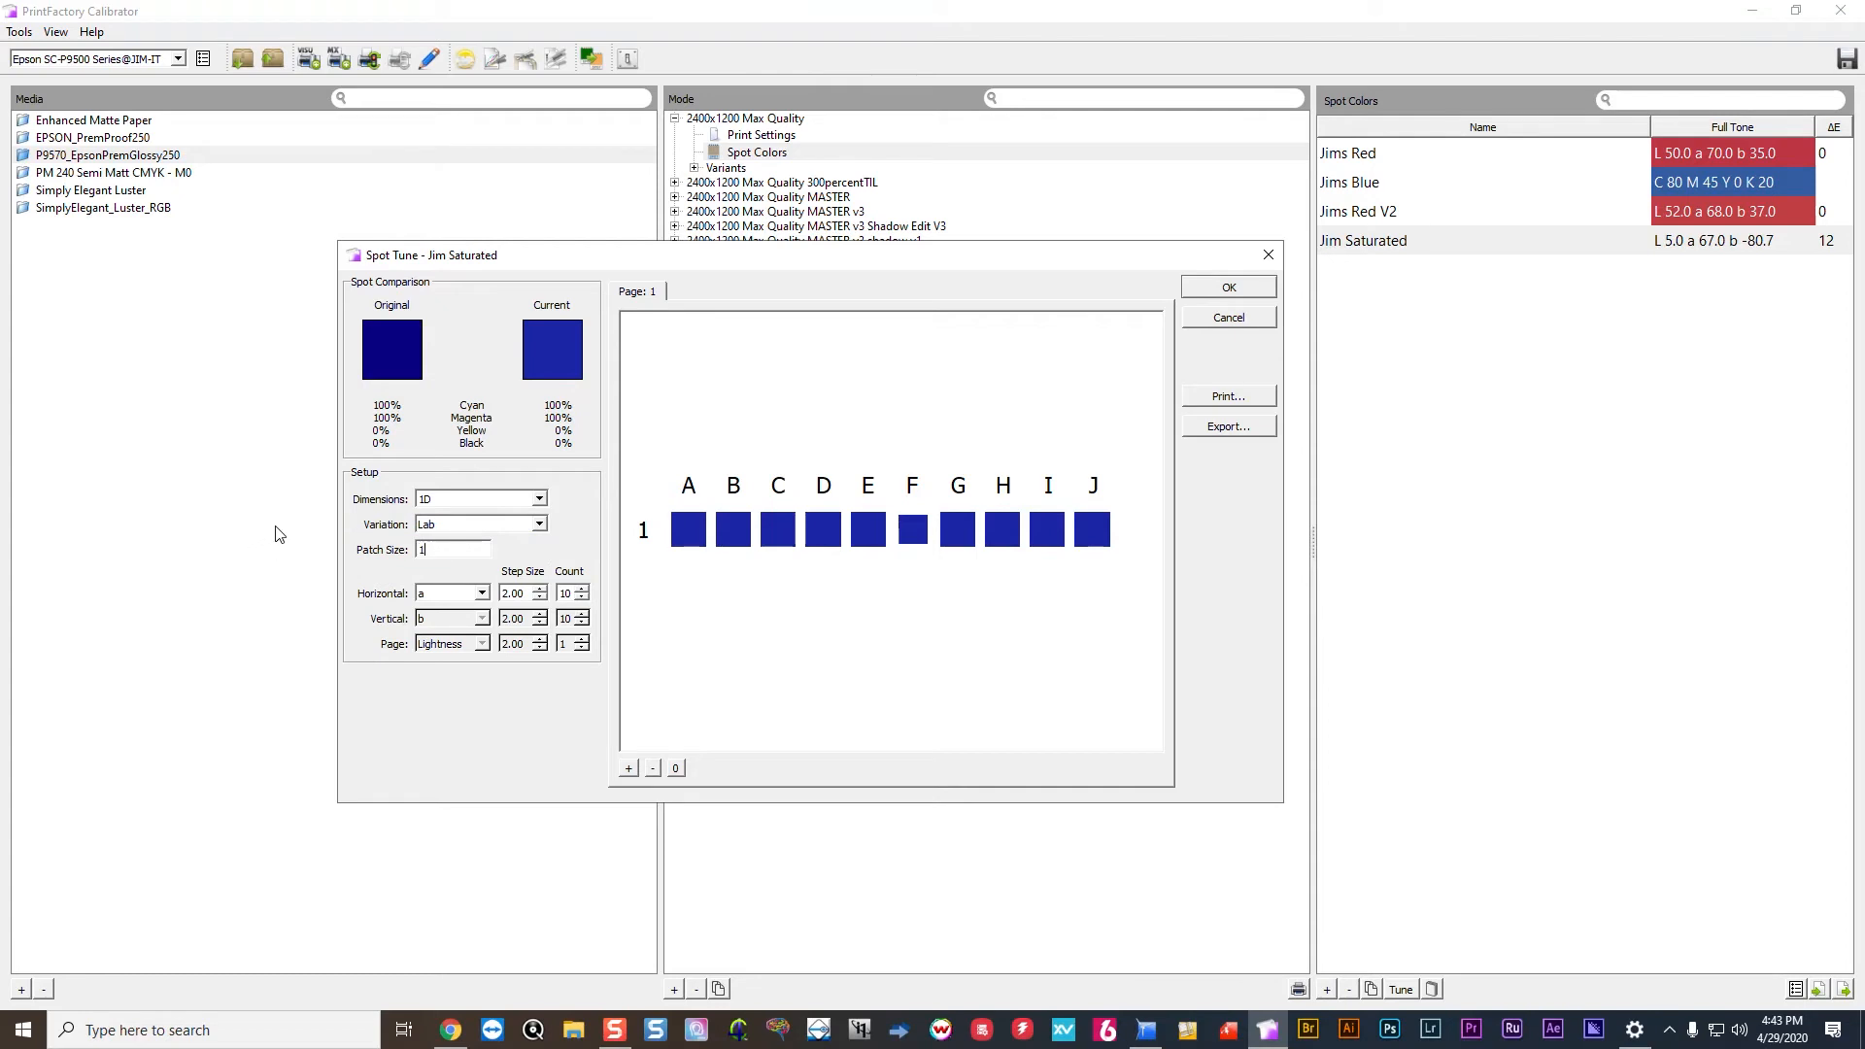
left_click(456, 529)
left_click(465, 706)
left_click_drag(456, 547, 302, 552)
type("2")
Vary the patch row horizontally by Lightness with a step size of 8.
left_click(447, 596)
left_click(450, 619)
left_click(450, 593)
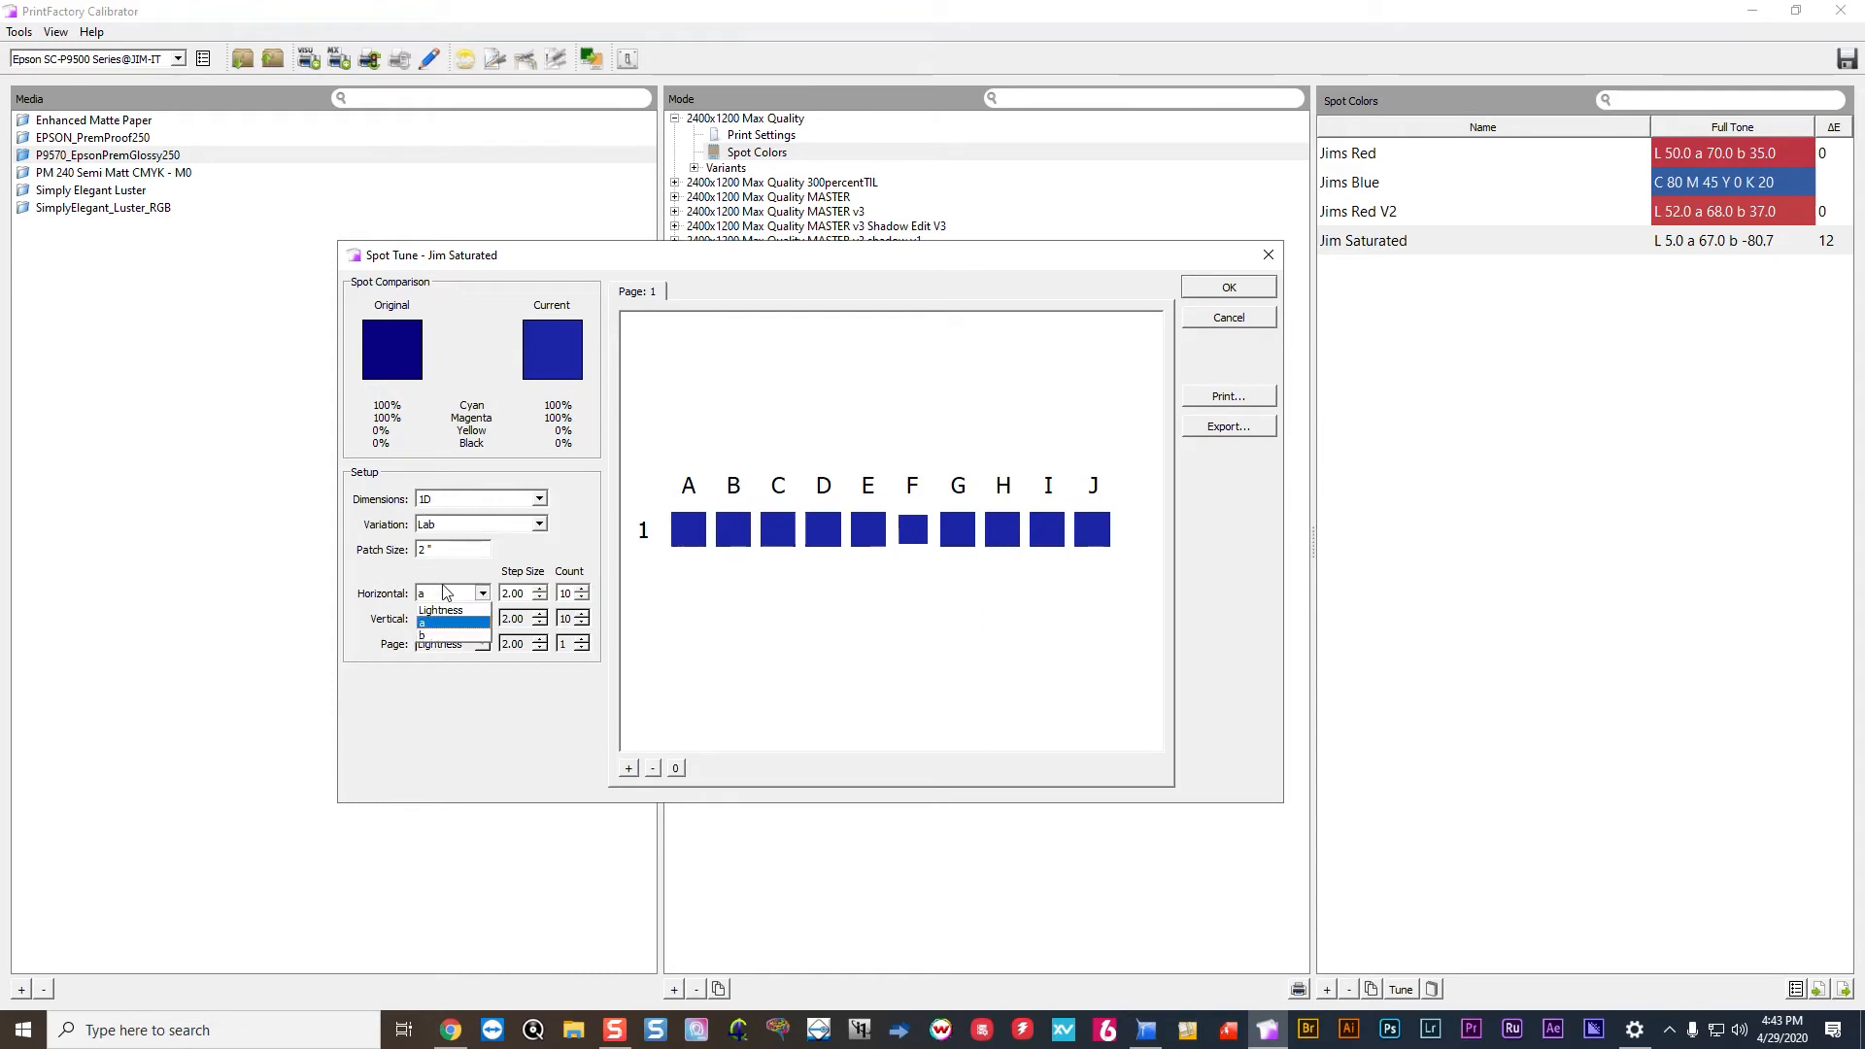
left_click(440, 610)
left_click(526, 594)
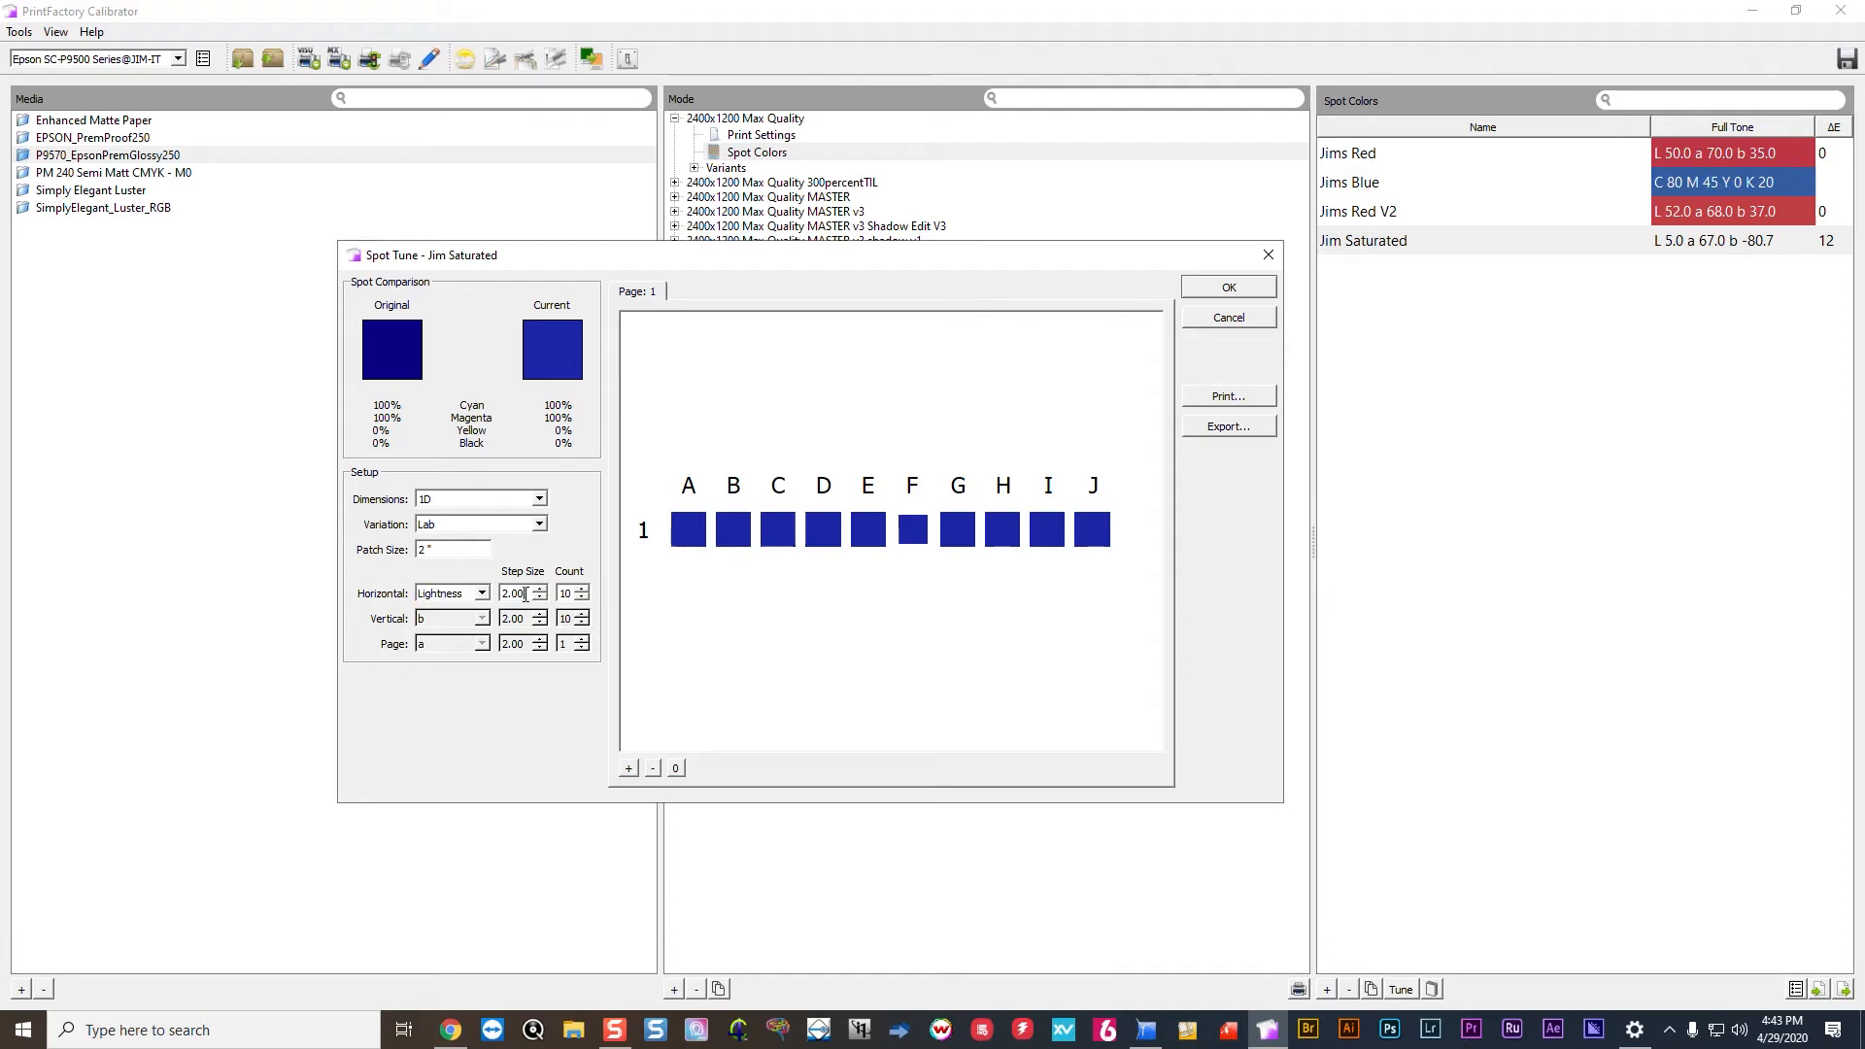
double_click(526, 594)
type("8")
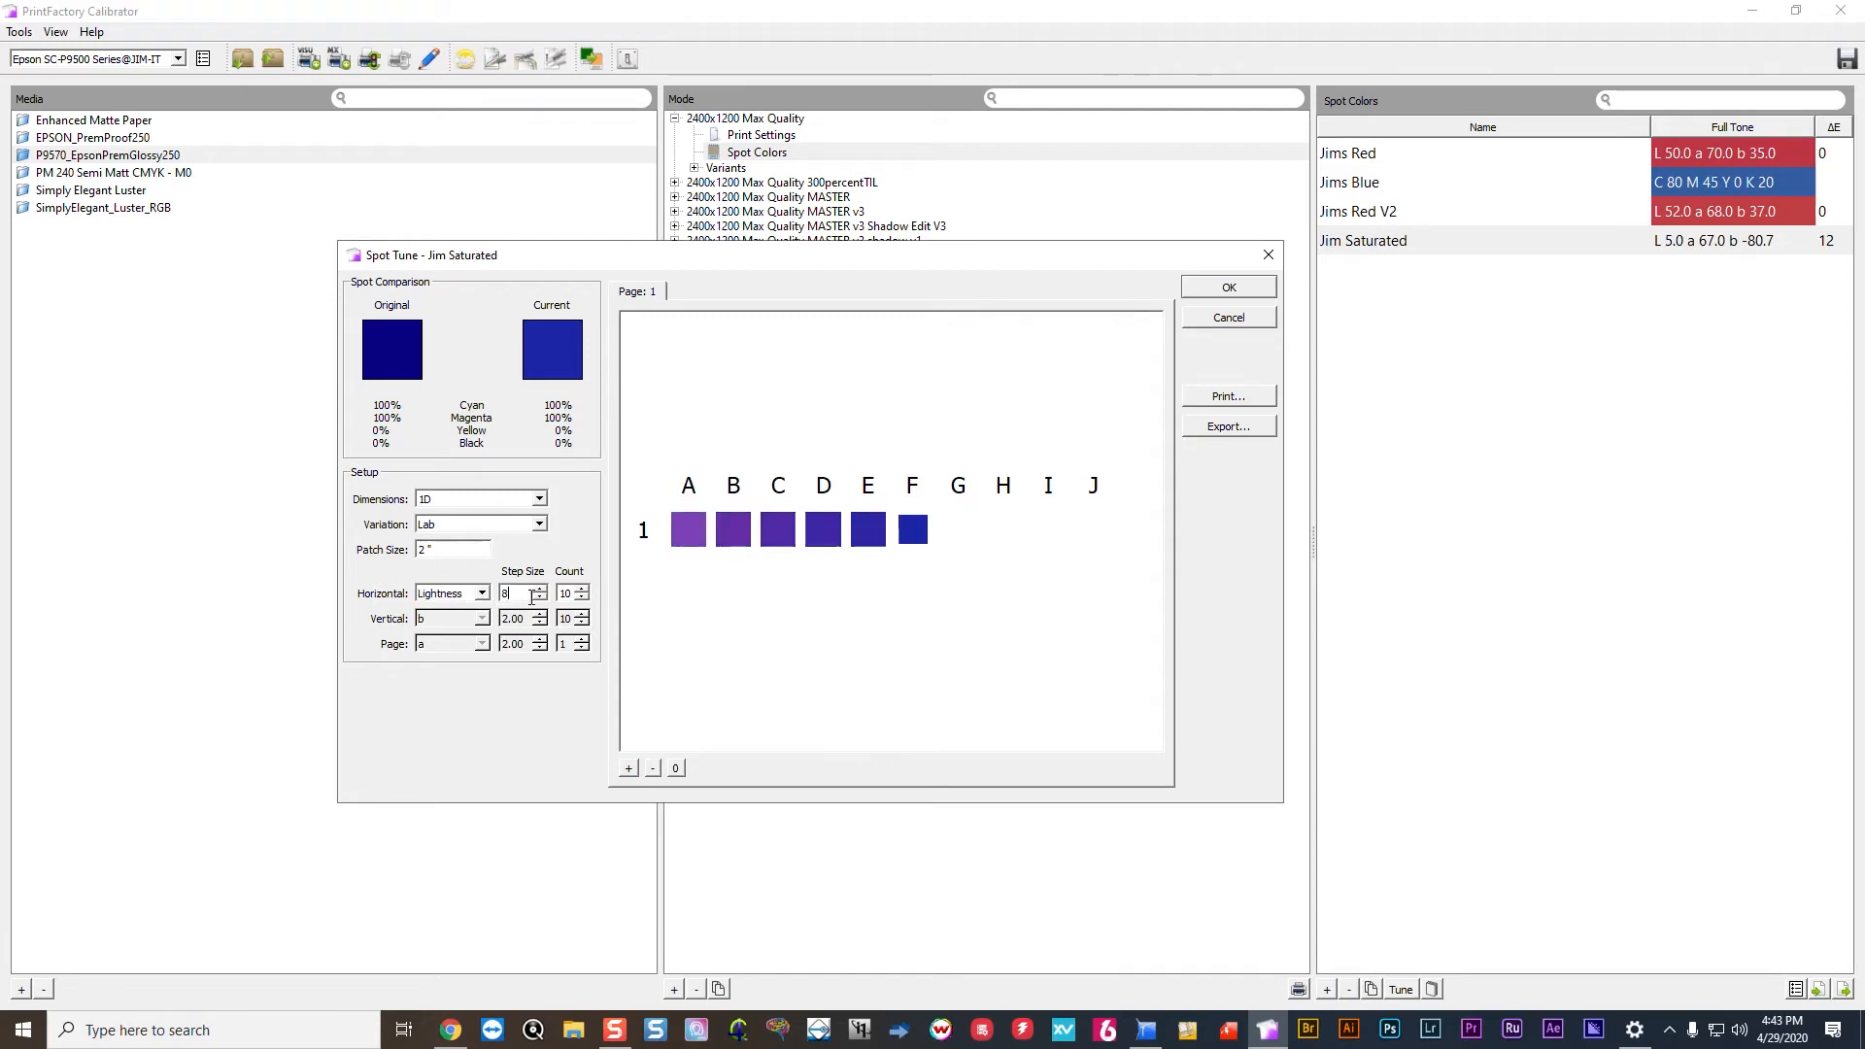
Keep Lightness as the horizontal variable and set its step size to 4.
left_click(456, 594)
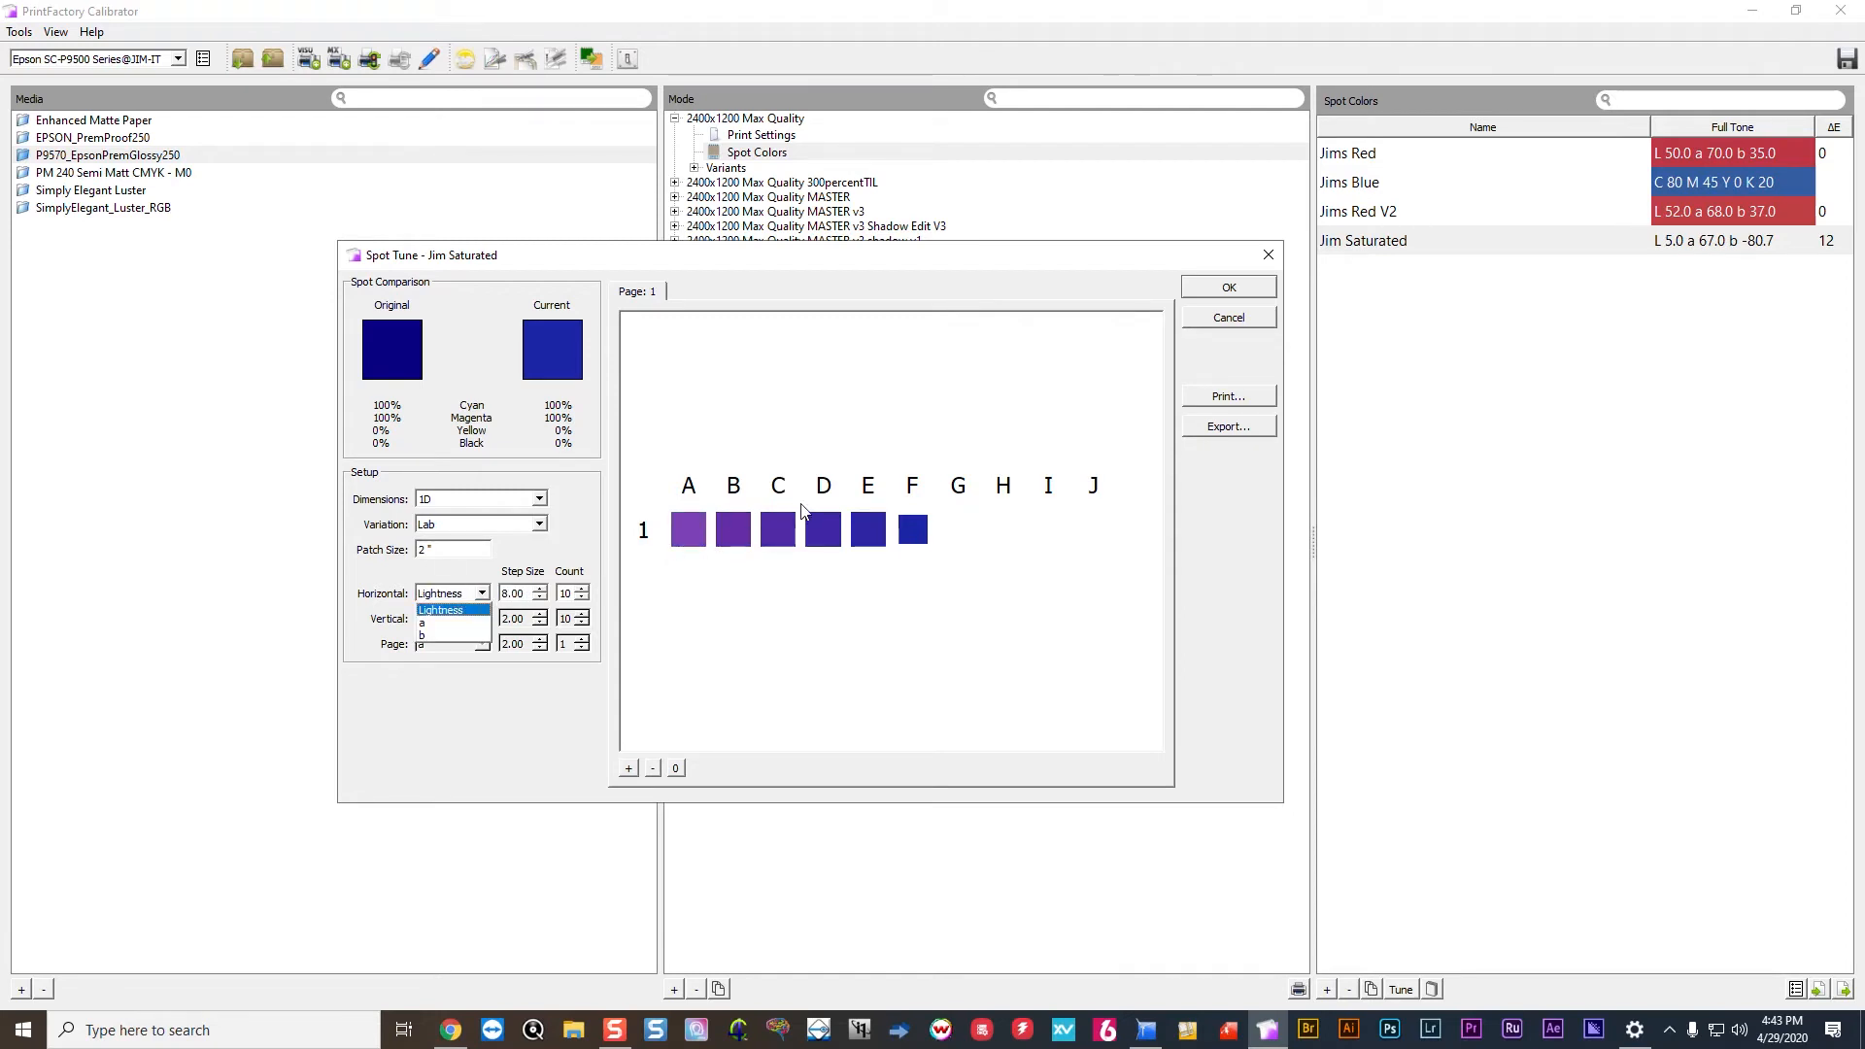
left_click(533, 594)
left_click_drag(532, 594, 439, 598)
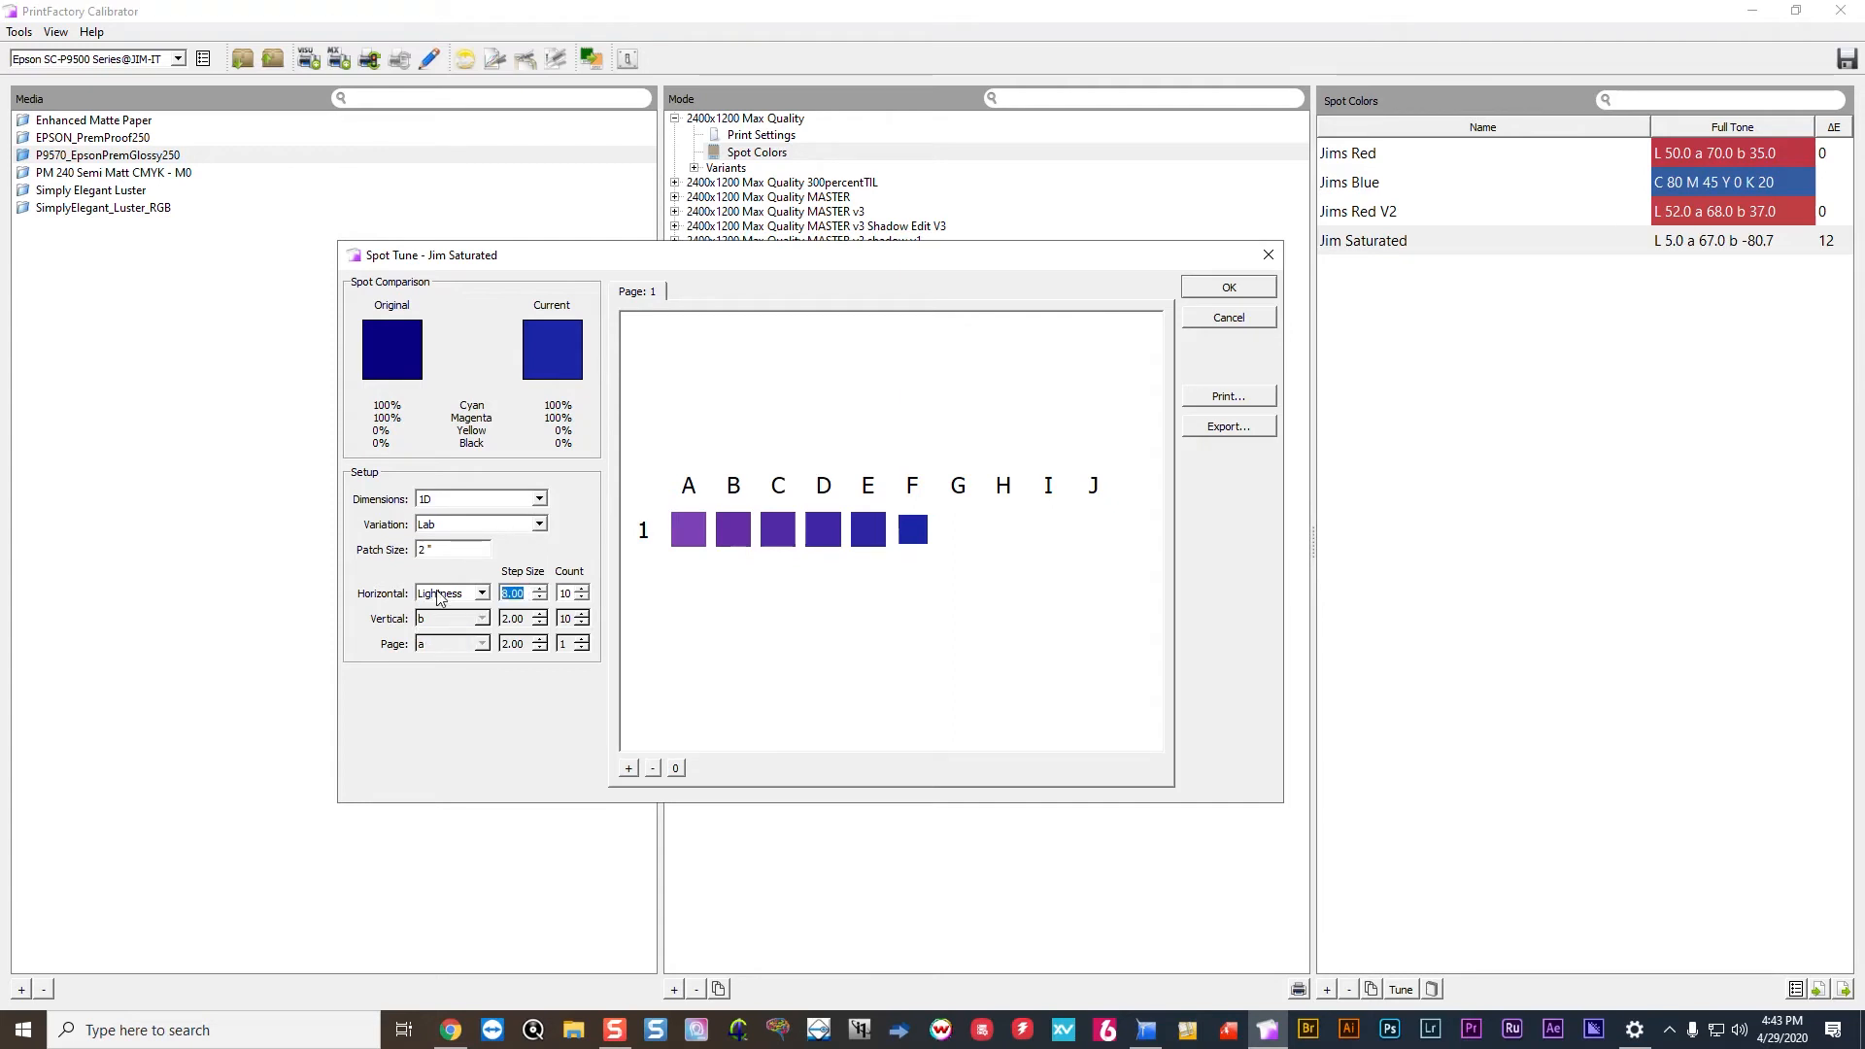
type("4")
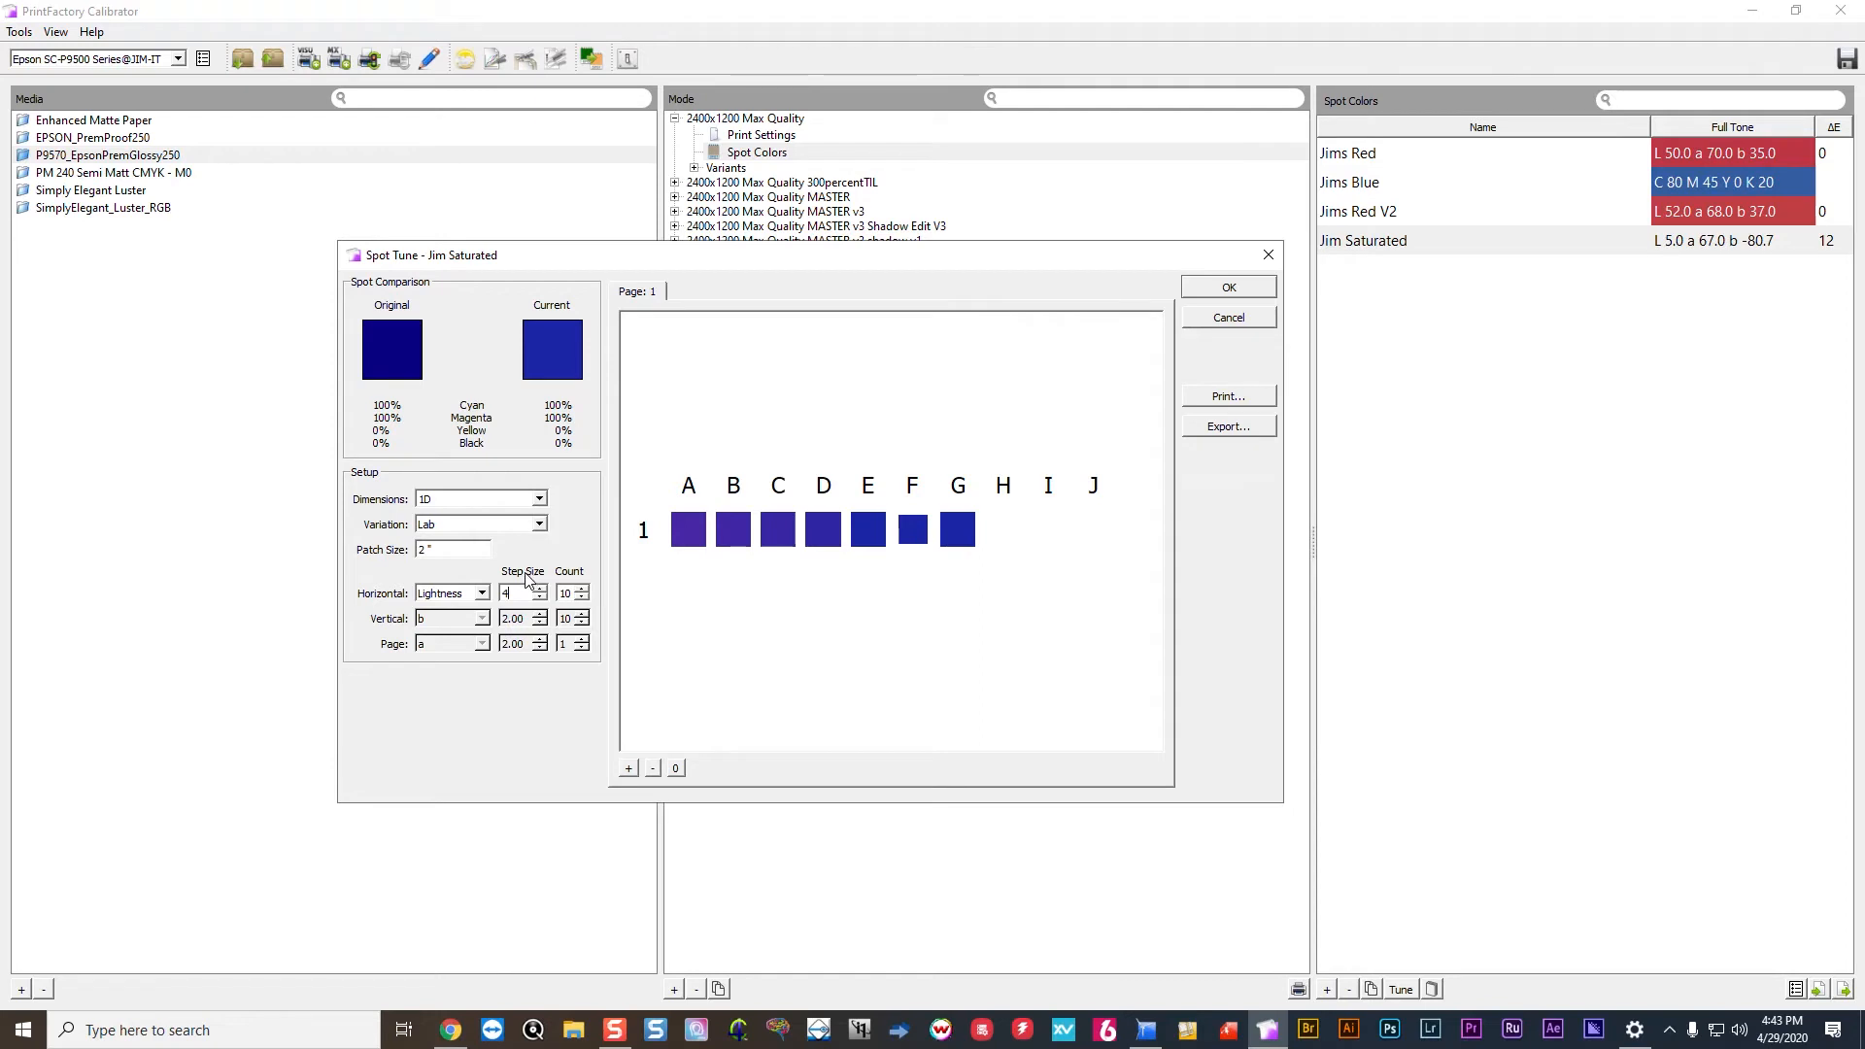
Change the horizontal variable to a and set its step size to 8.
left_click(482, 593)
left_click(454, 623)
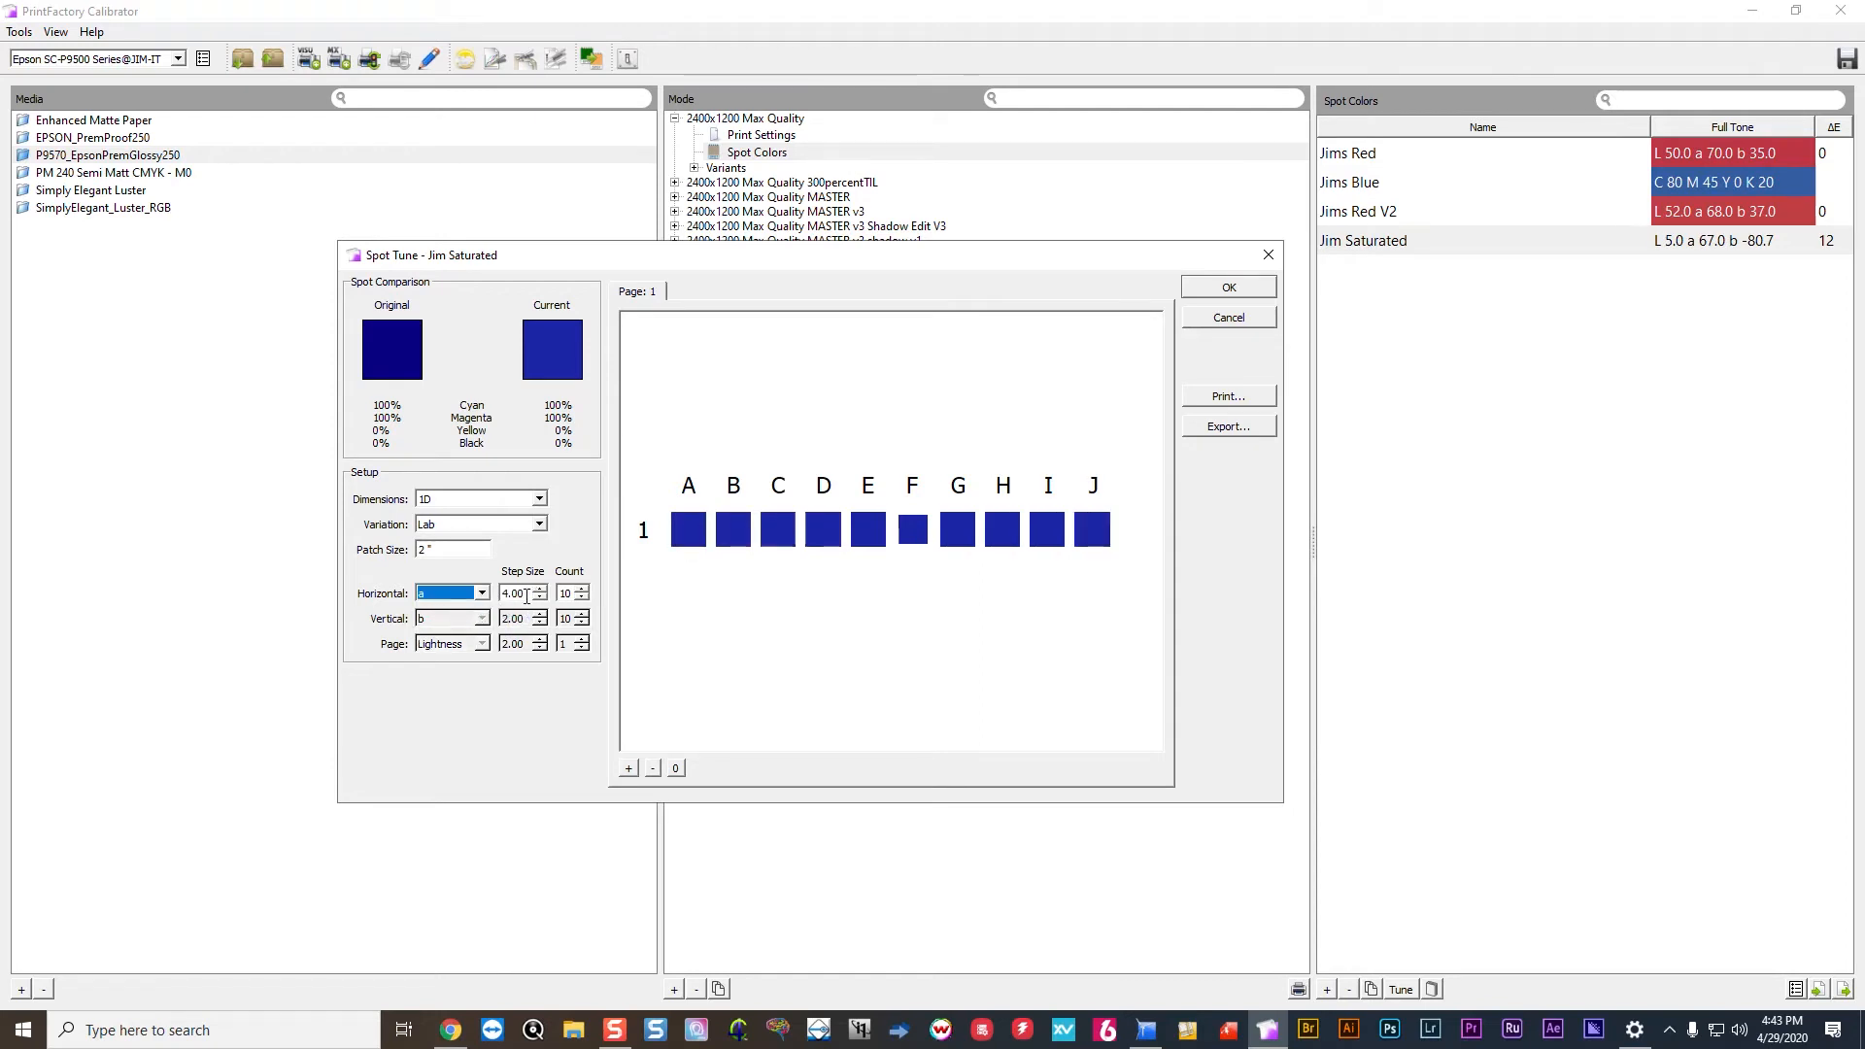
left_click_drag(526, 596, 501, 596)
type("8")
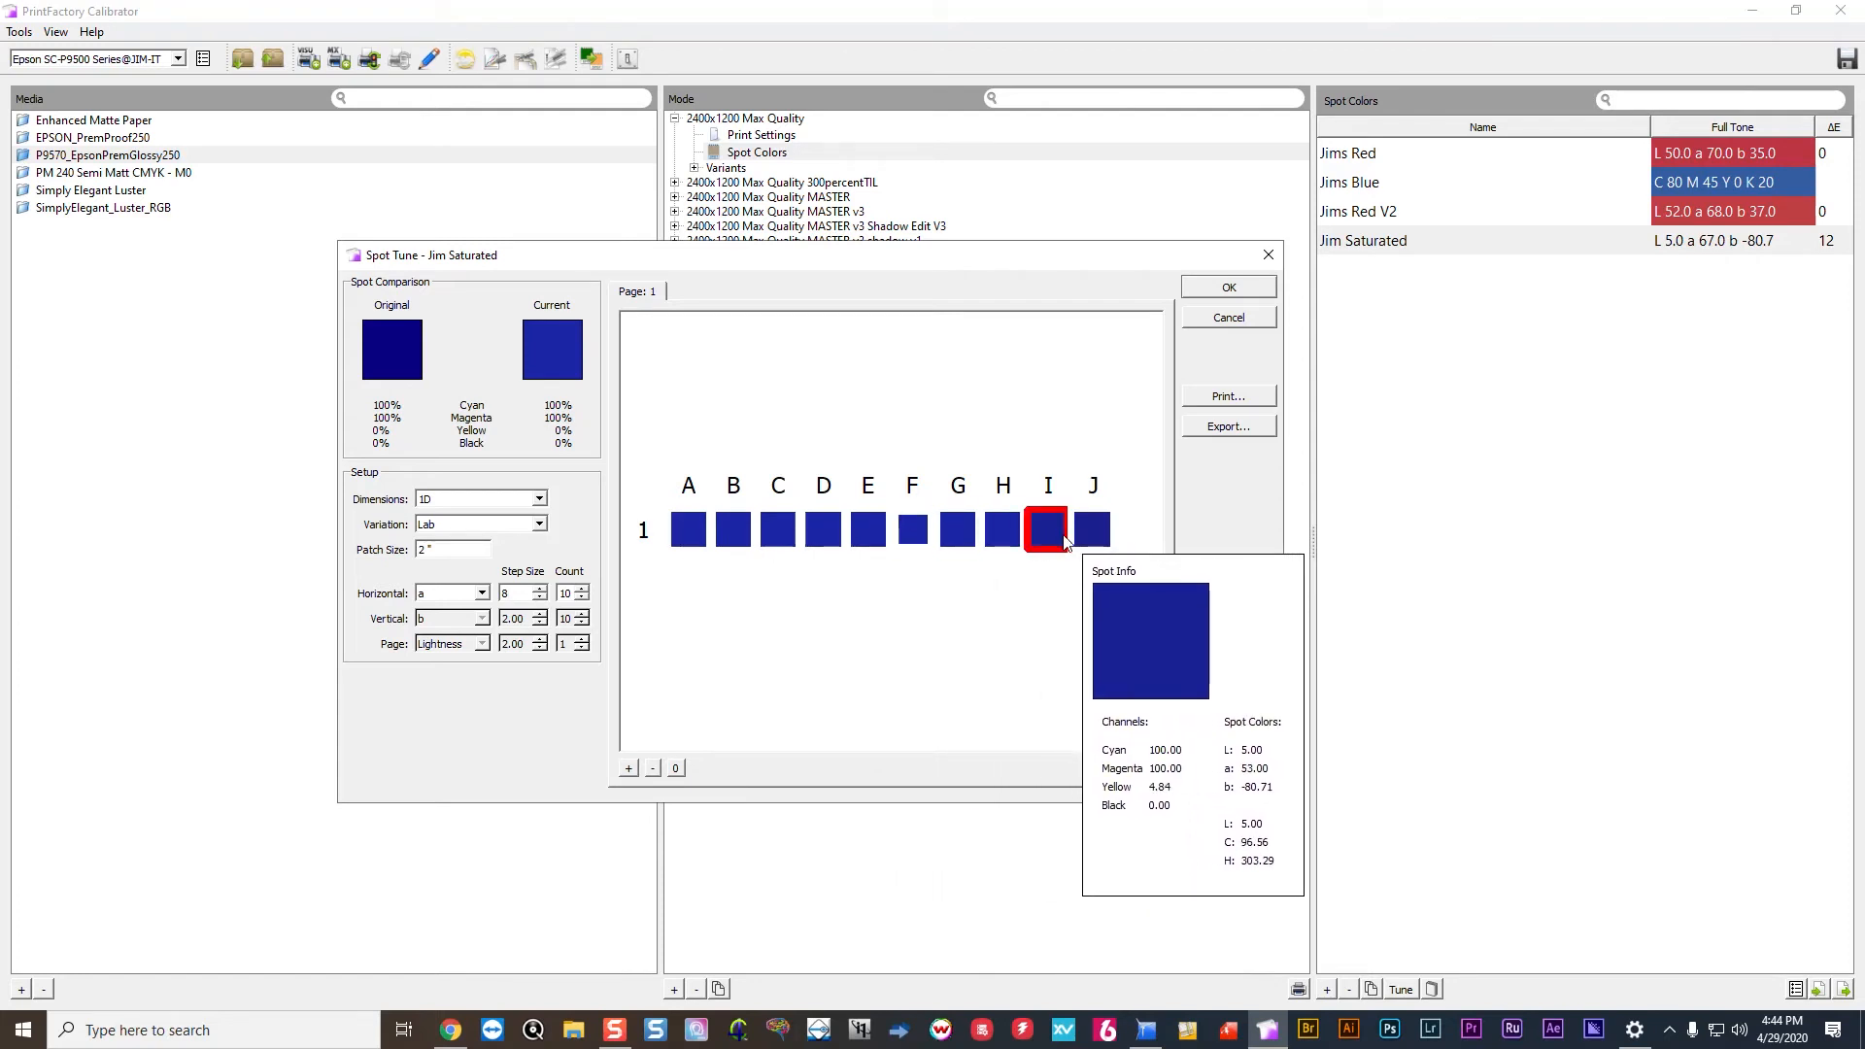
Keep the Lab variation, change the horizontal variable to b, and inspect the channel and Lab values of patches across the row.
left_click(442, 594)
left_click(466, 525)
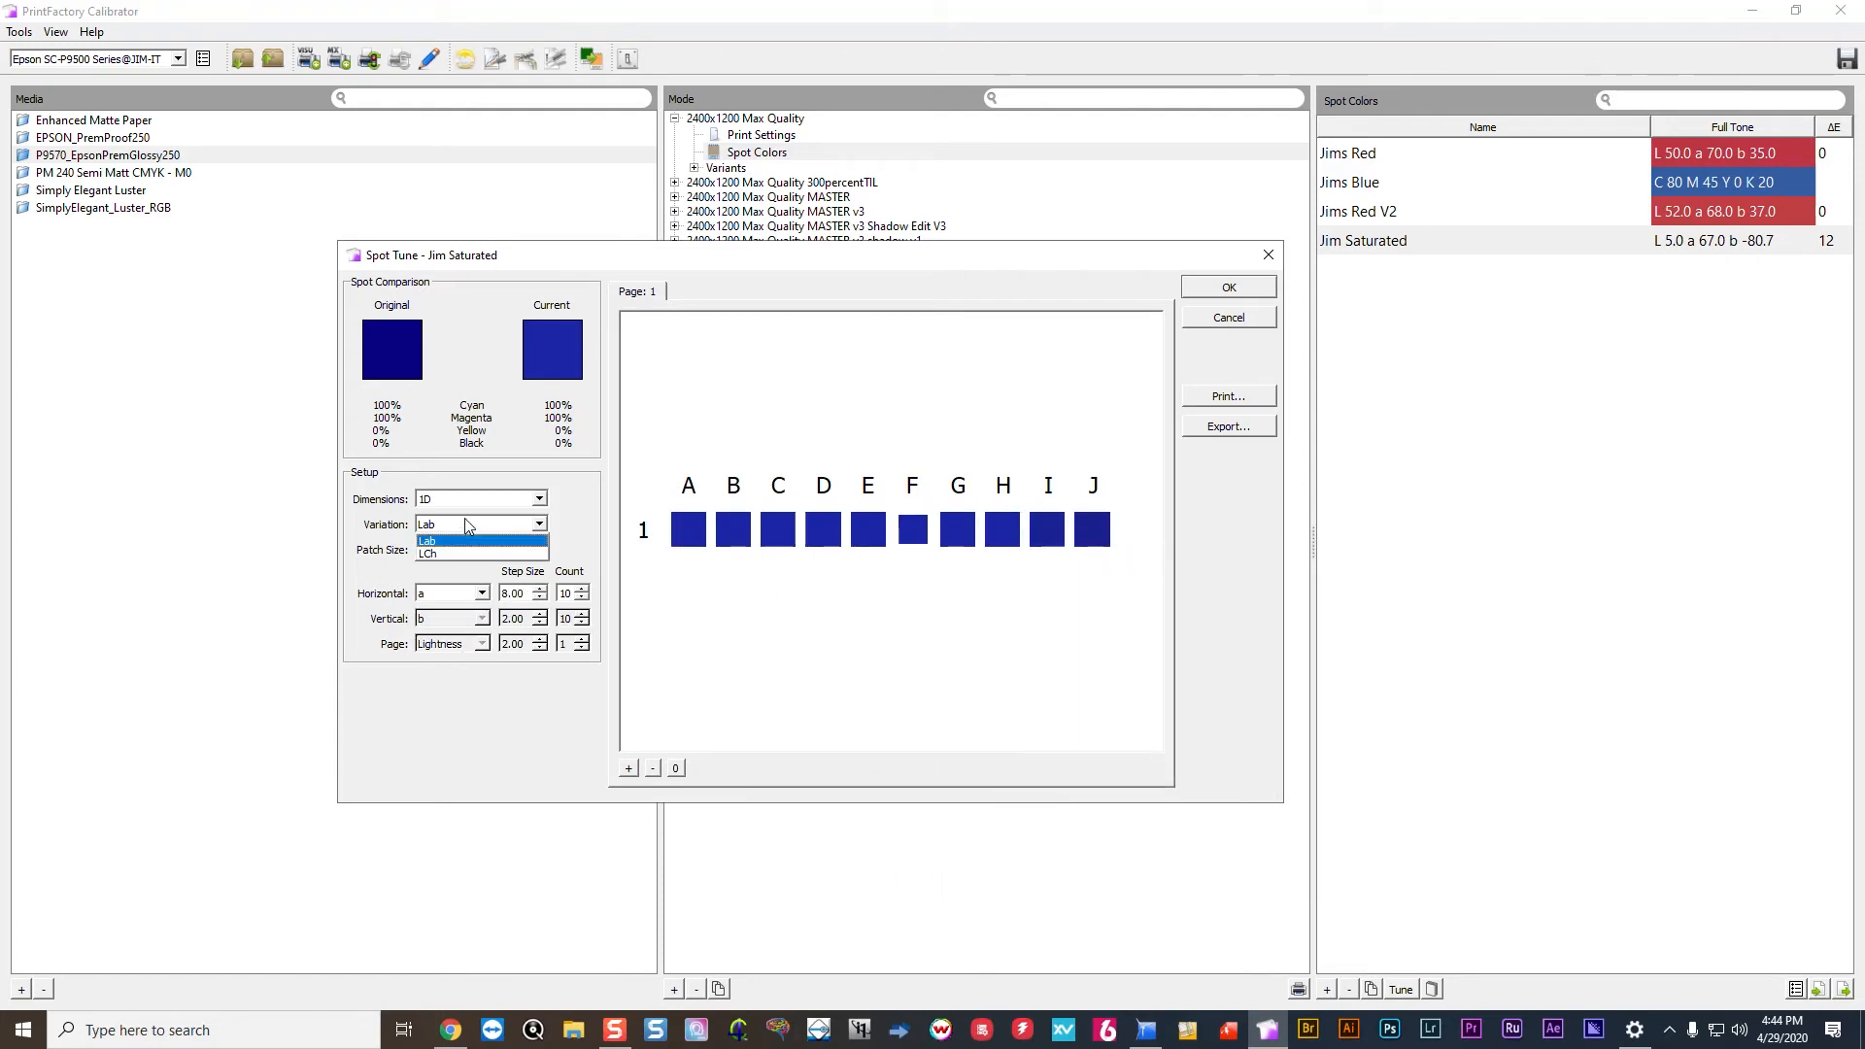
left_click(455, 583)
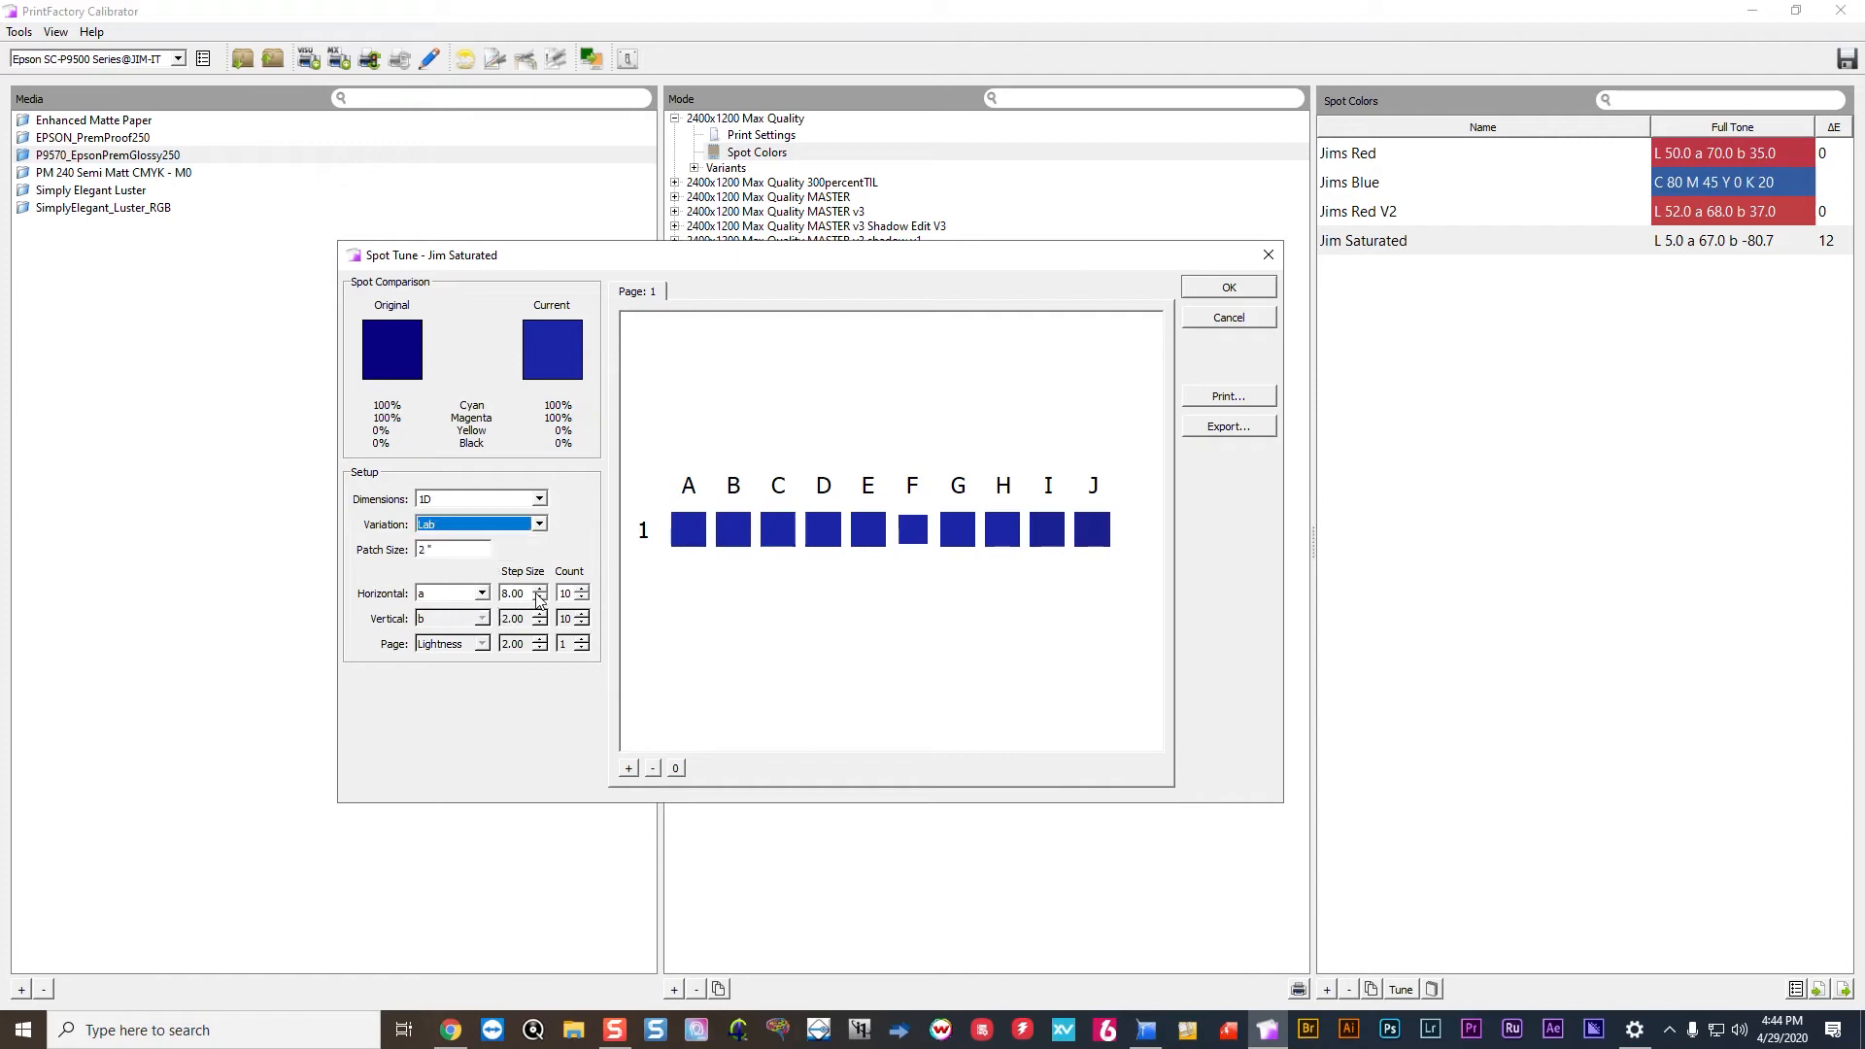
left_click(482, 593)
left_click(443, 637)
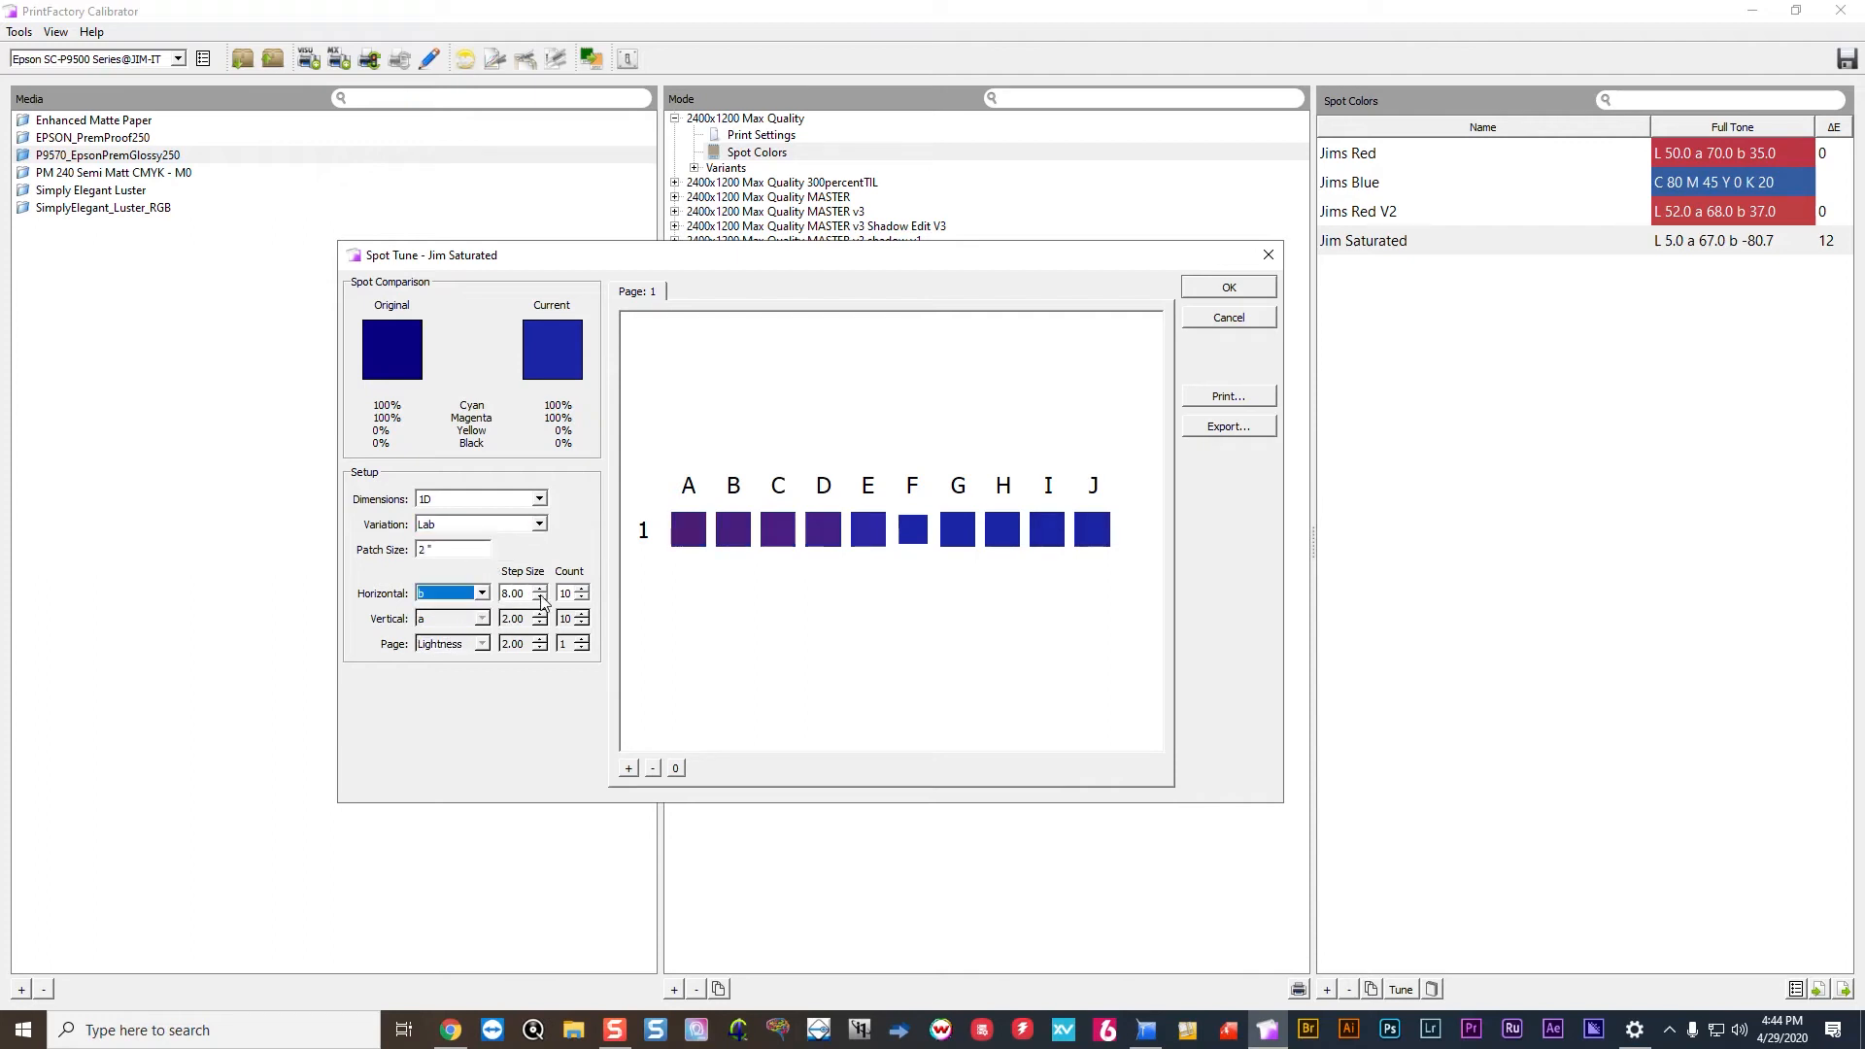
mouse_move(782, 544)
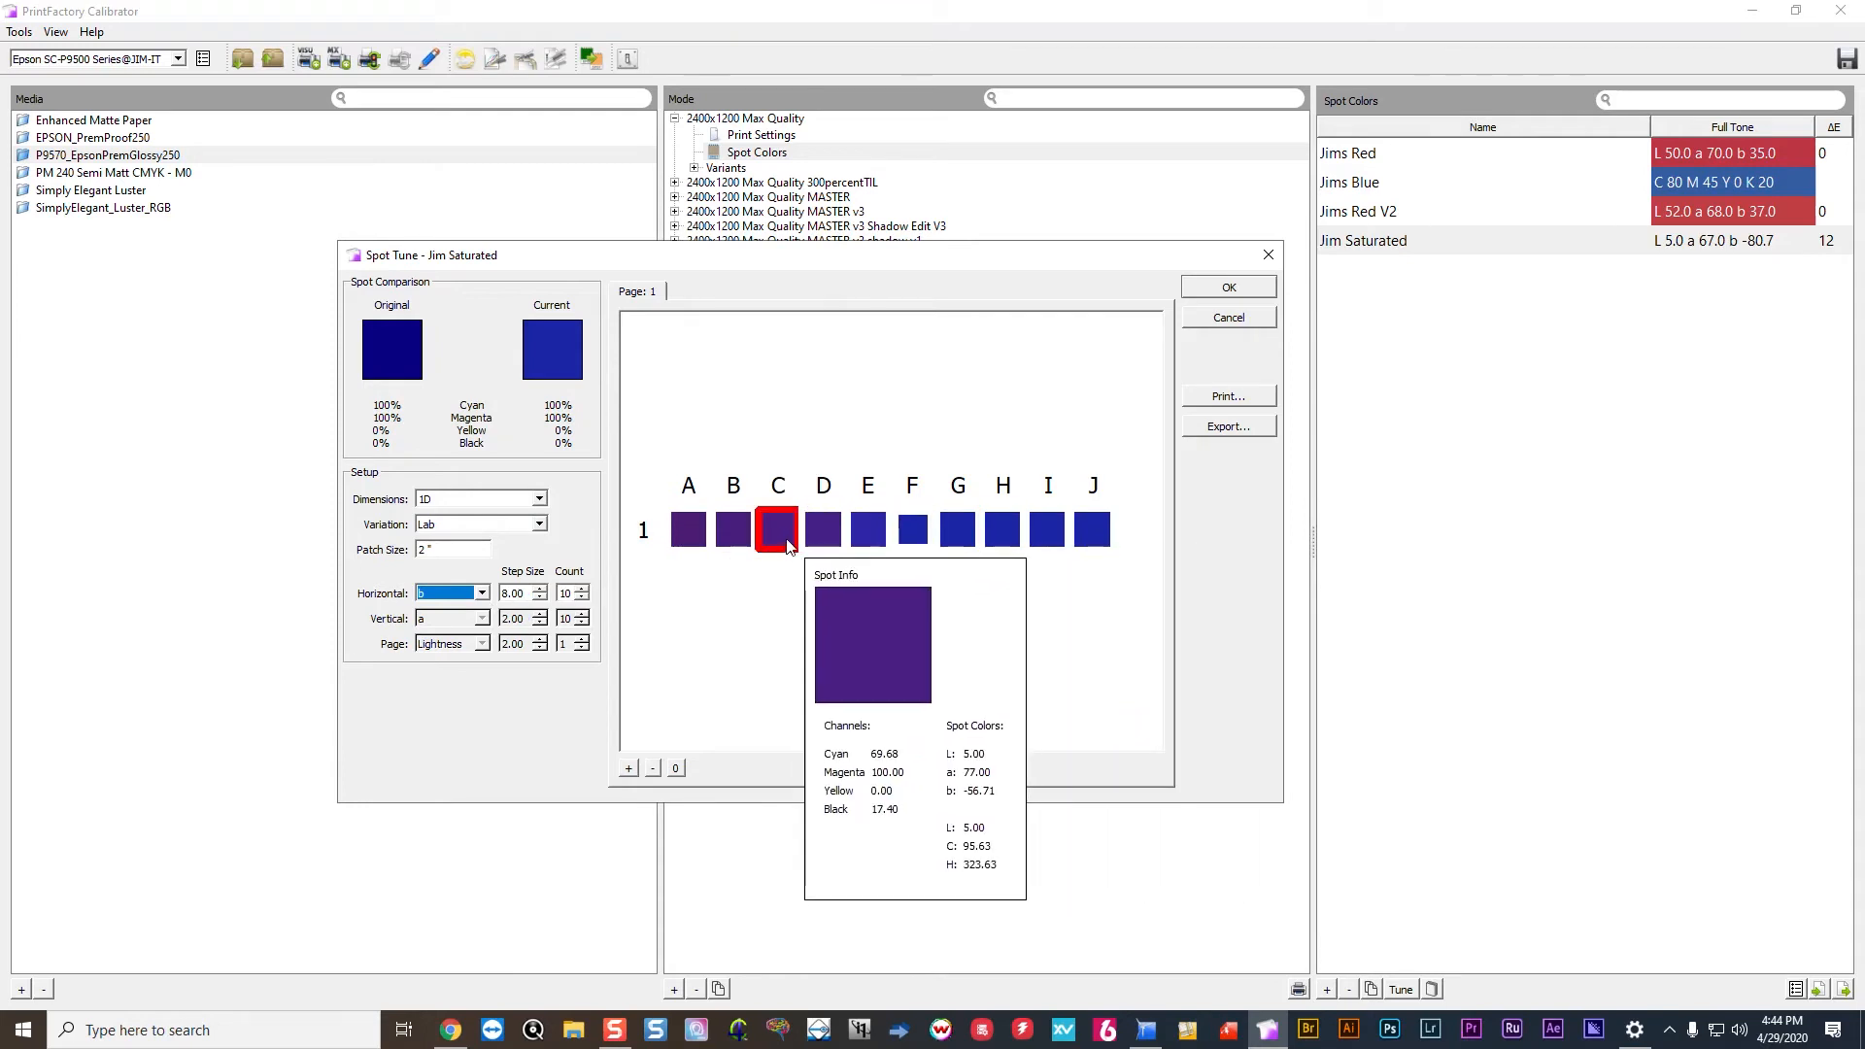
mouse_move(1014, 537)
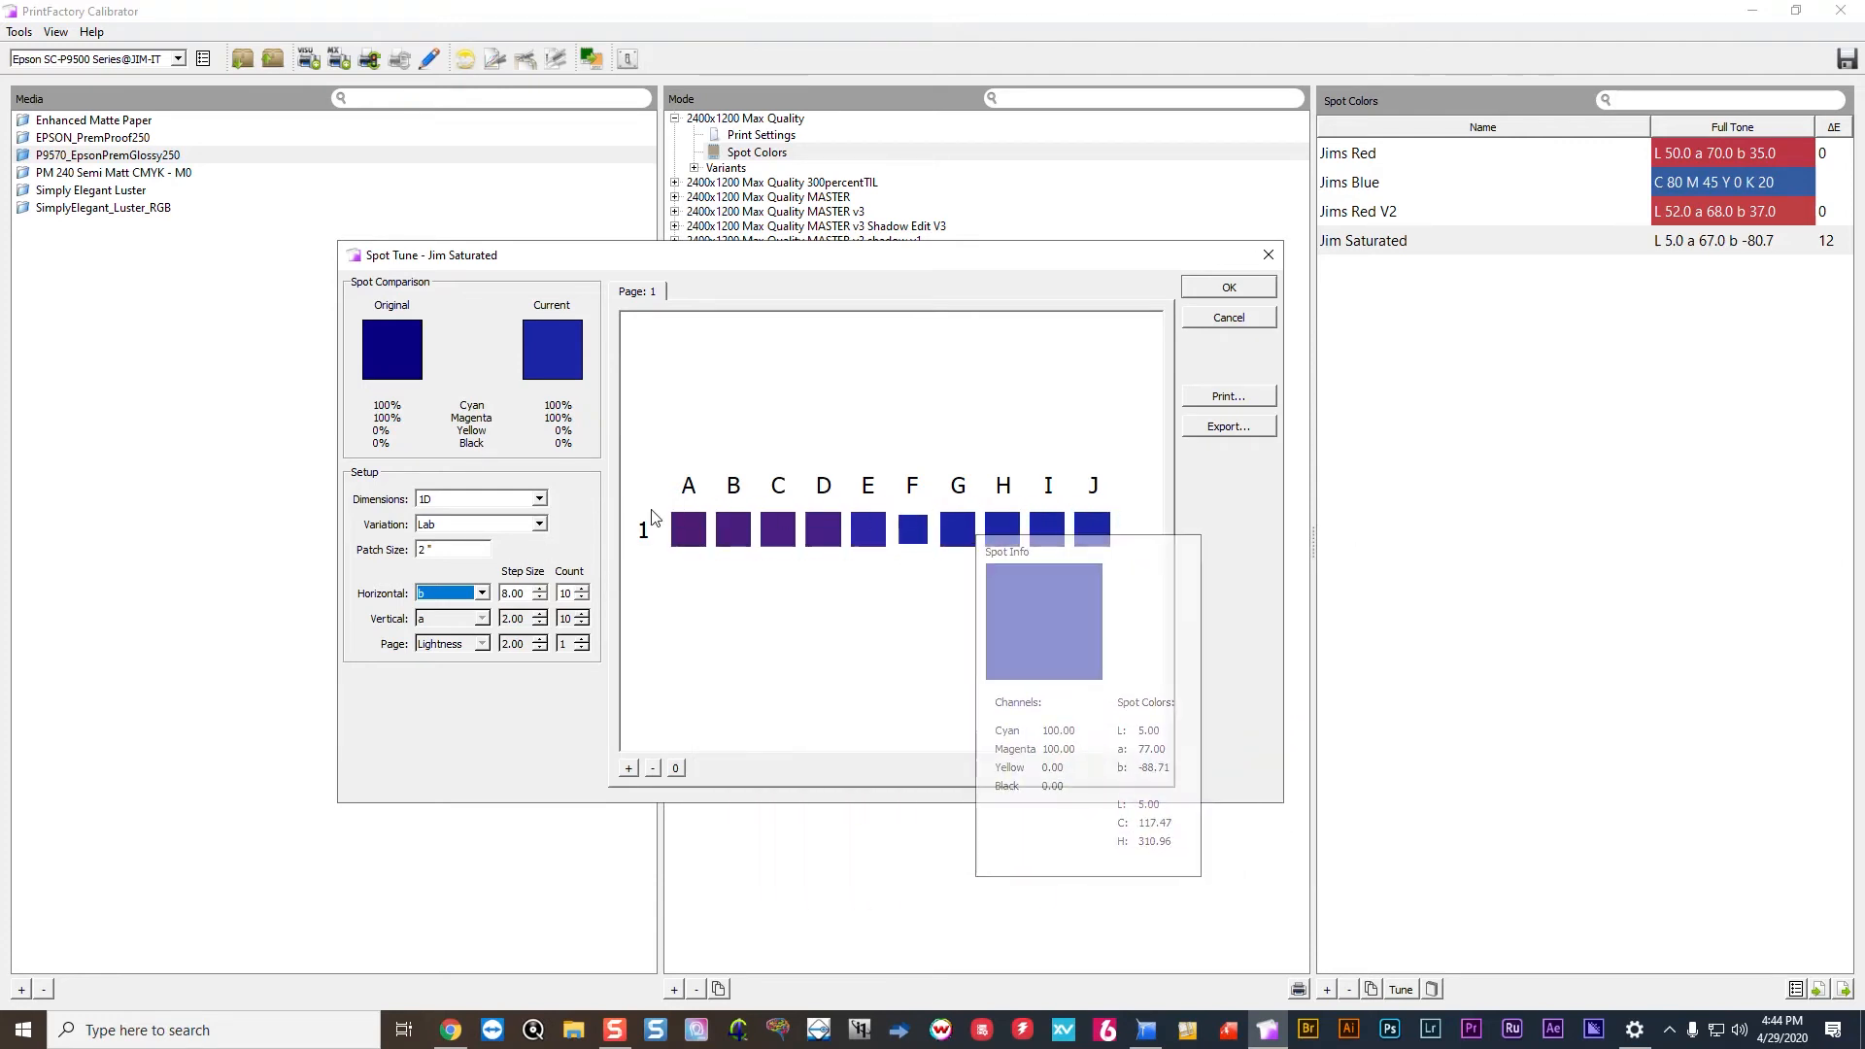
mouse_move(703, 545)
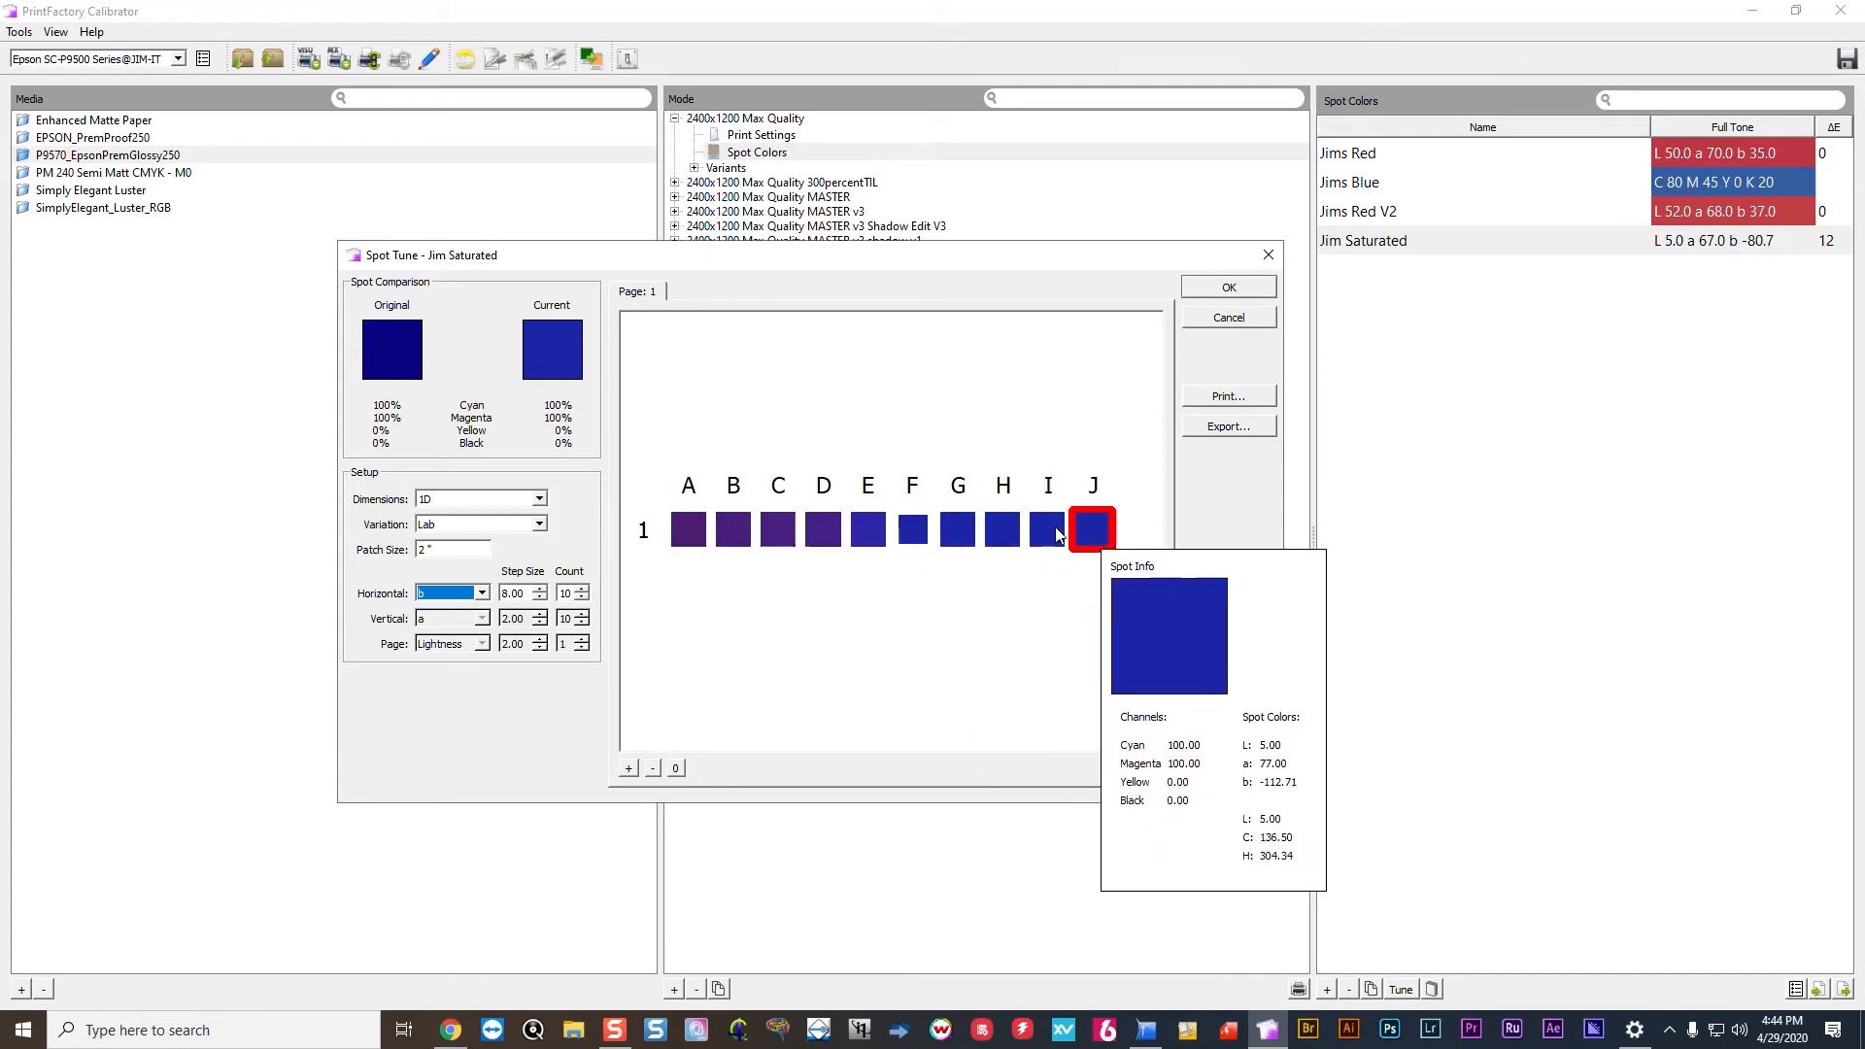
Set the horizontal step size to 2.5.
key("Tab")
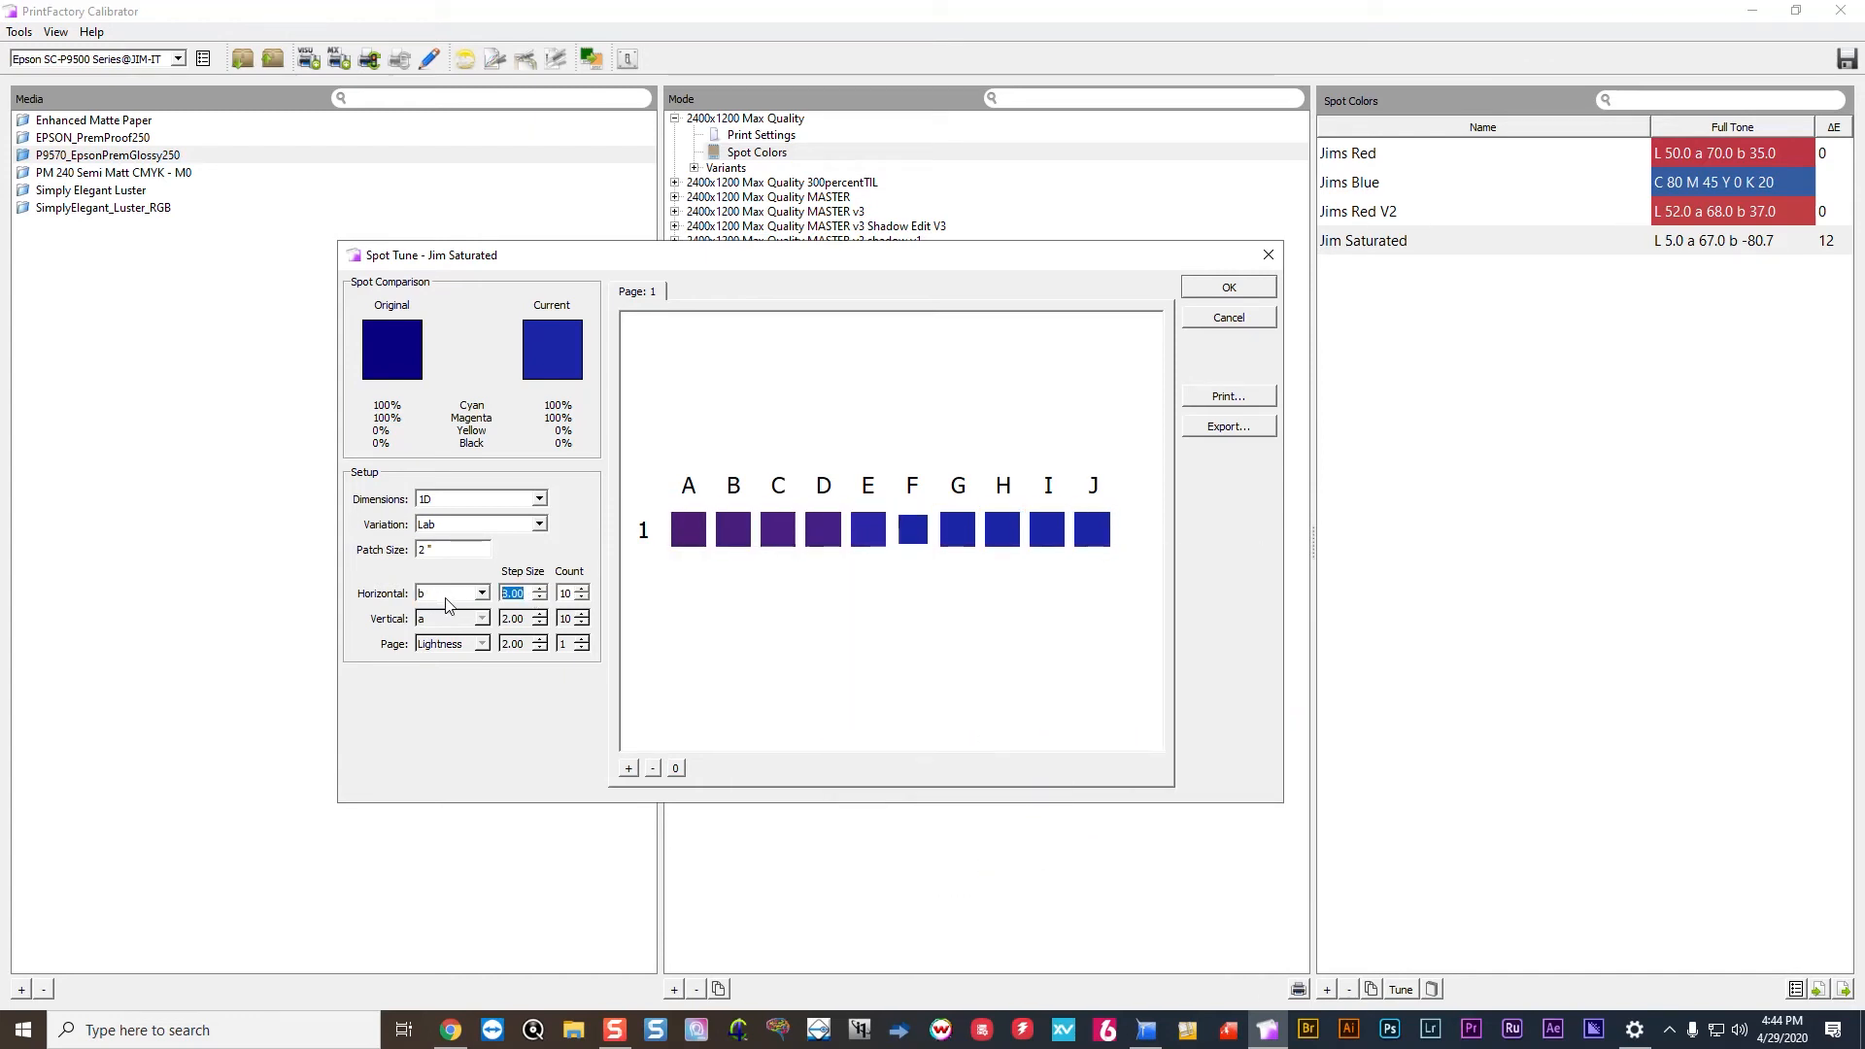
type("2.5")
mouse_move(845, 549)
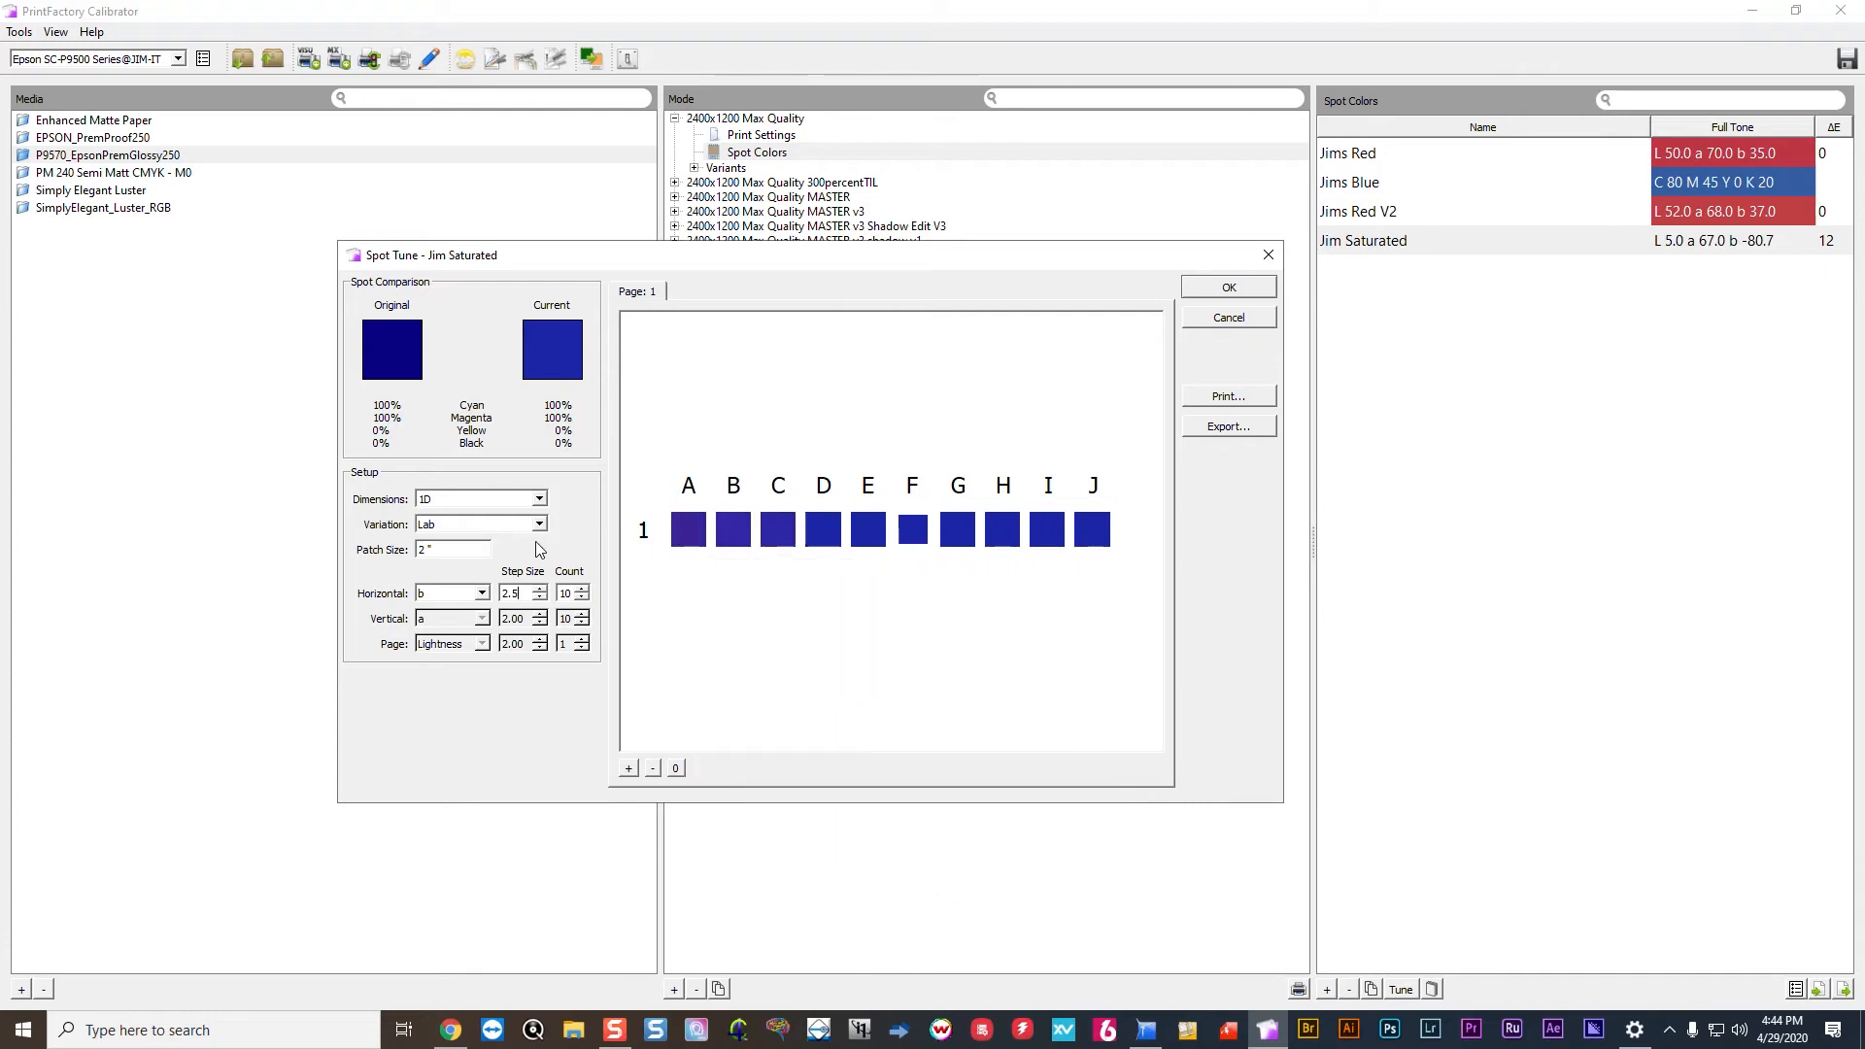
Set the Spot Tune dimensions to 3D with Lightness horizontally, a vertically and b per page, using a page count of 10.
left_click(539, 498)
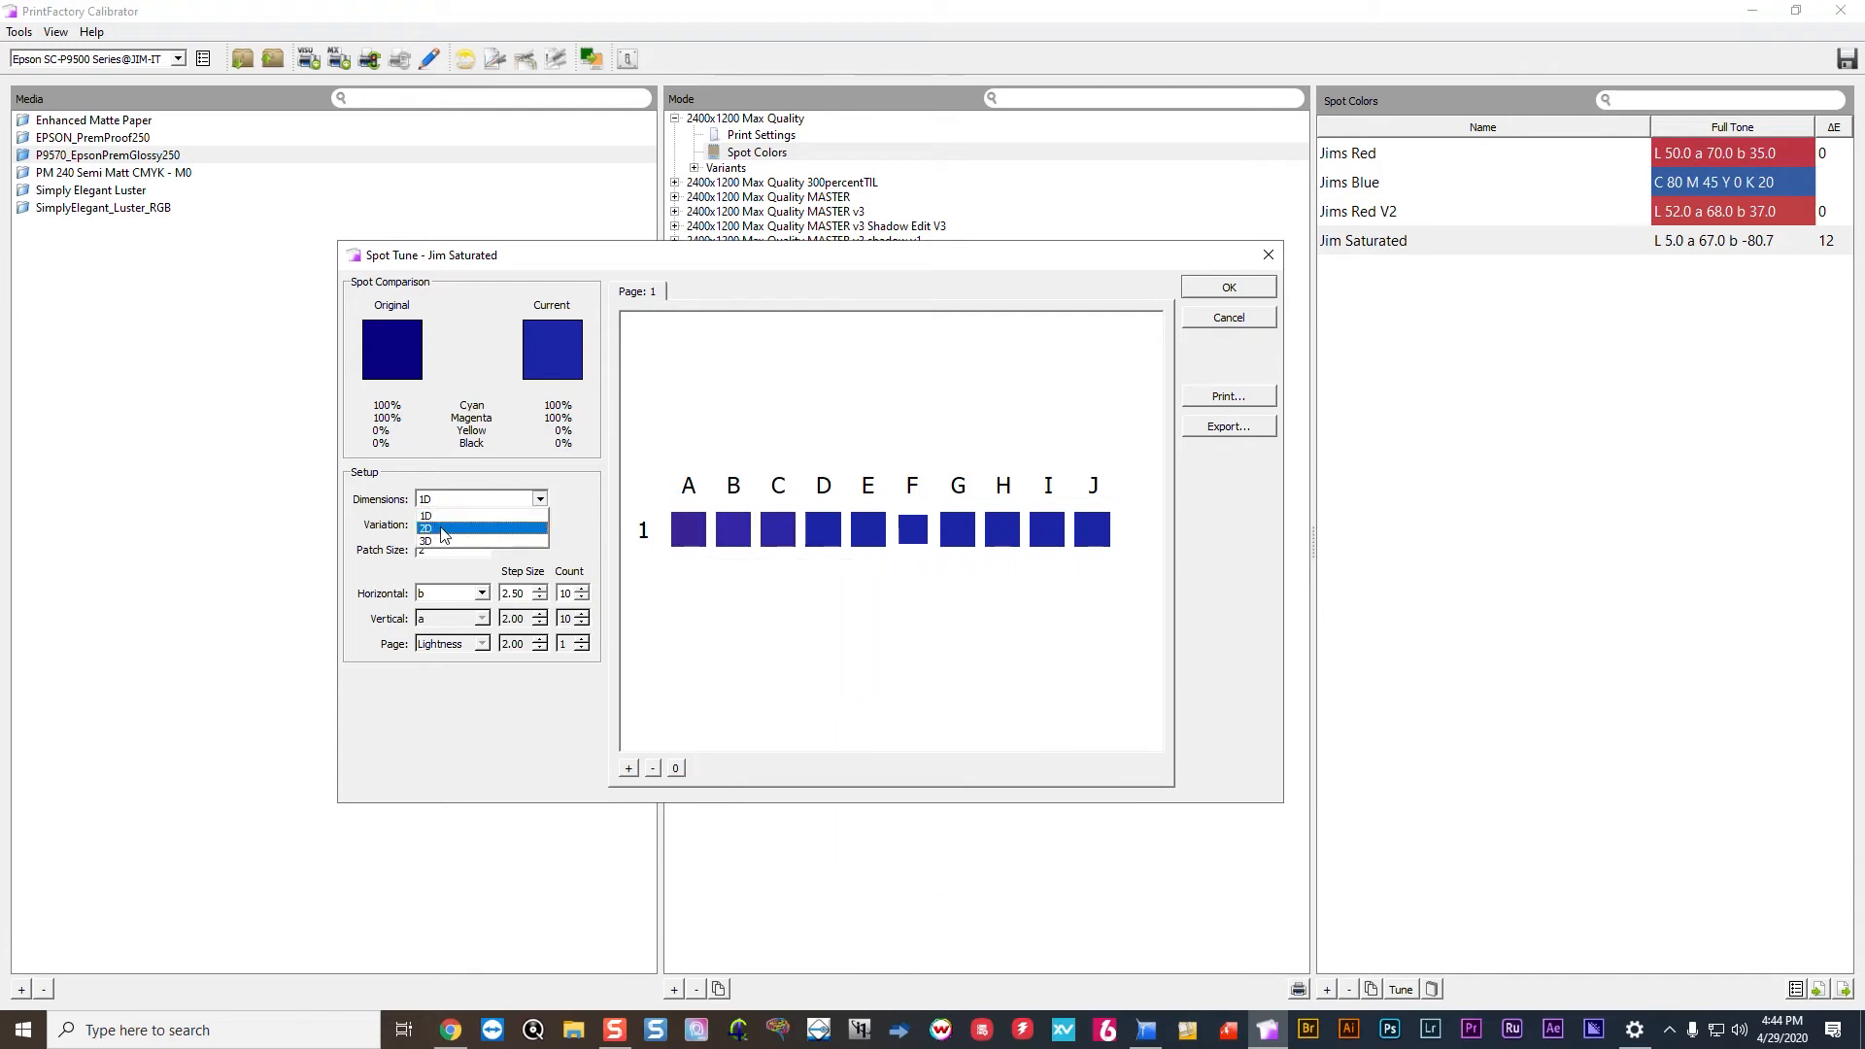
left_click(442, 534)
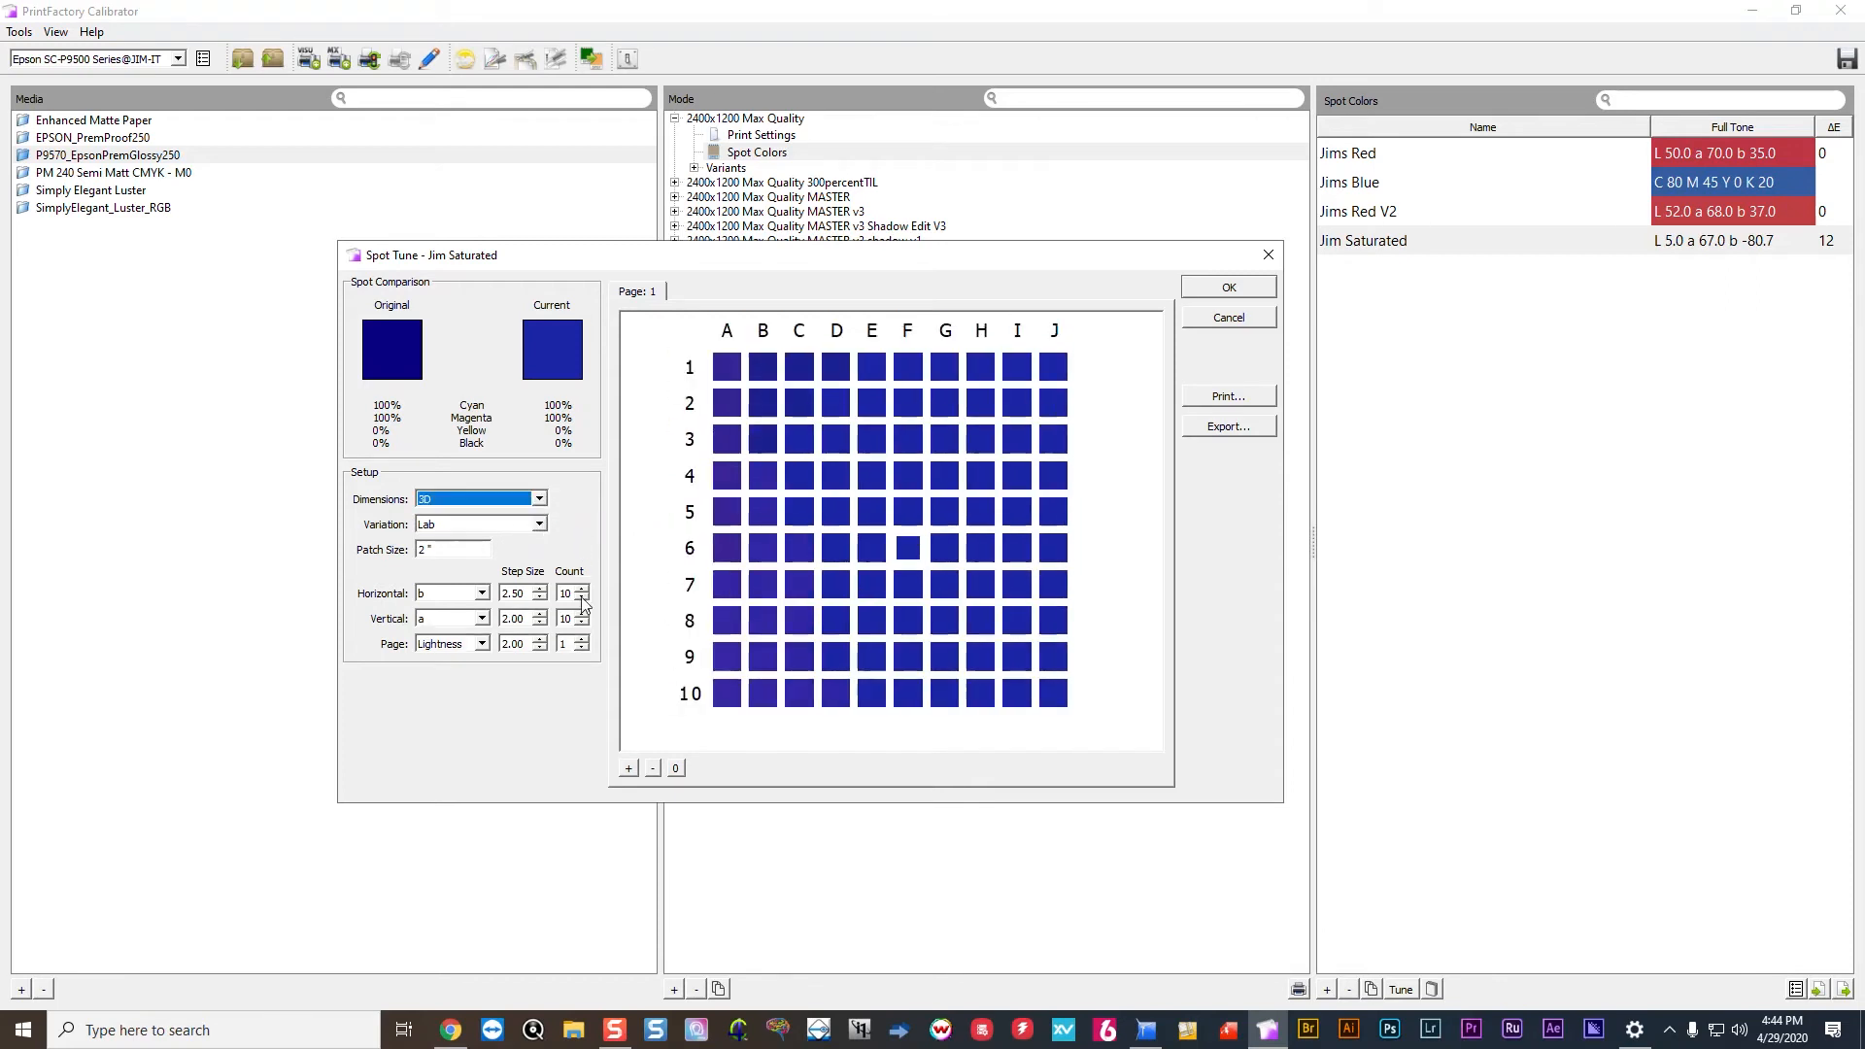
left_click(481, 594)
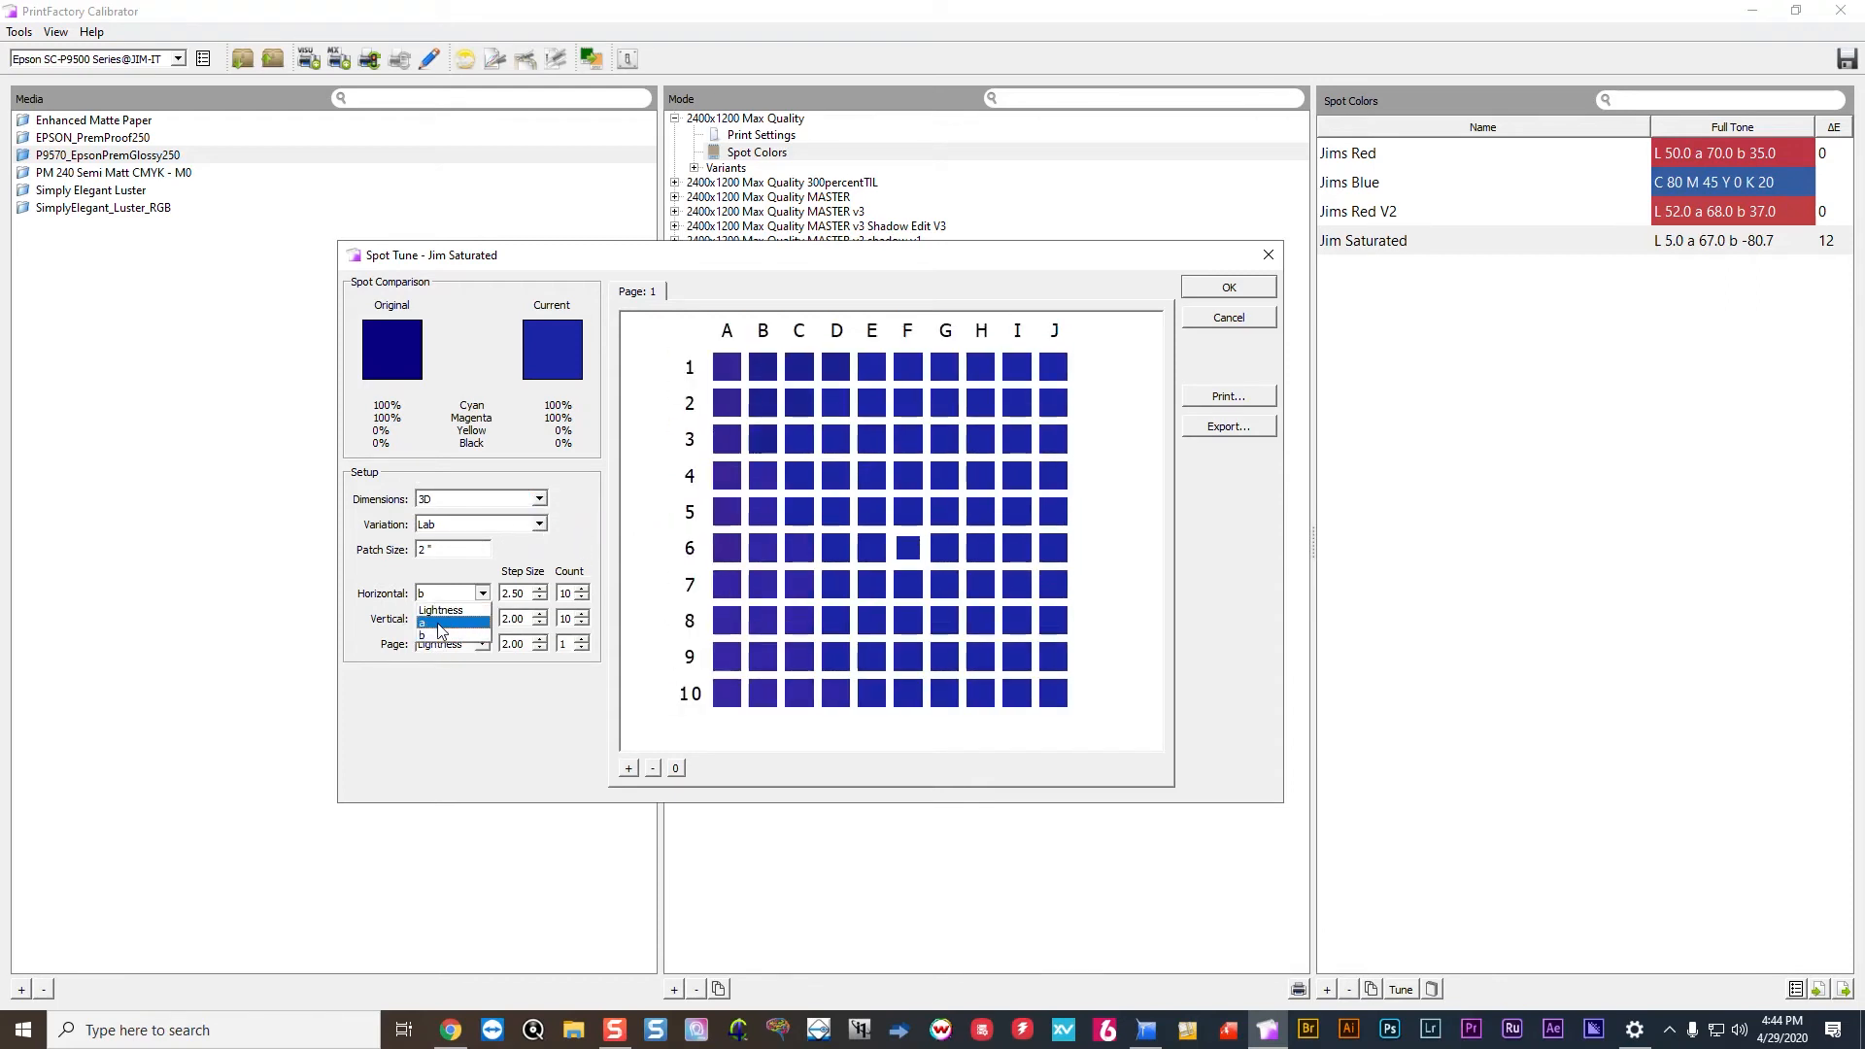
left_click(445, 610)
left_click(482, 620)
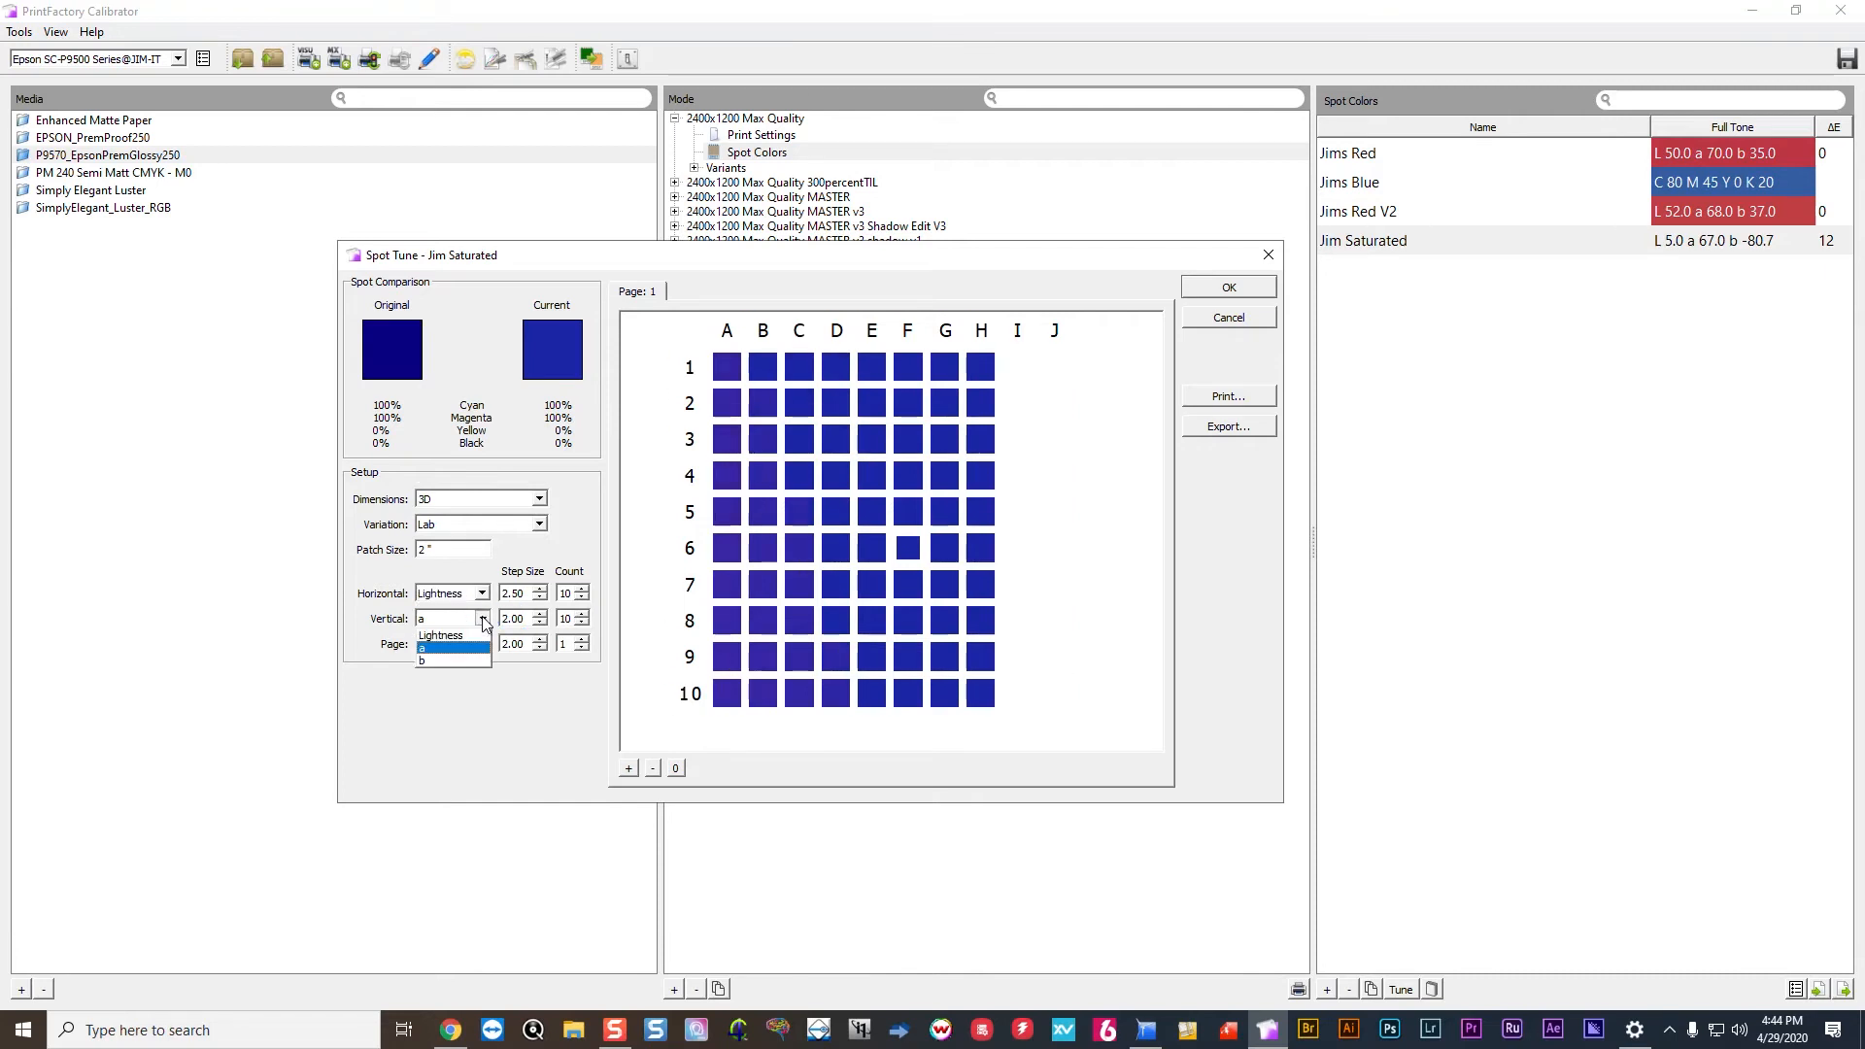
left_click(484, 648)
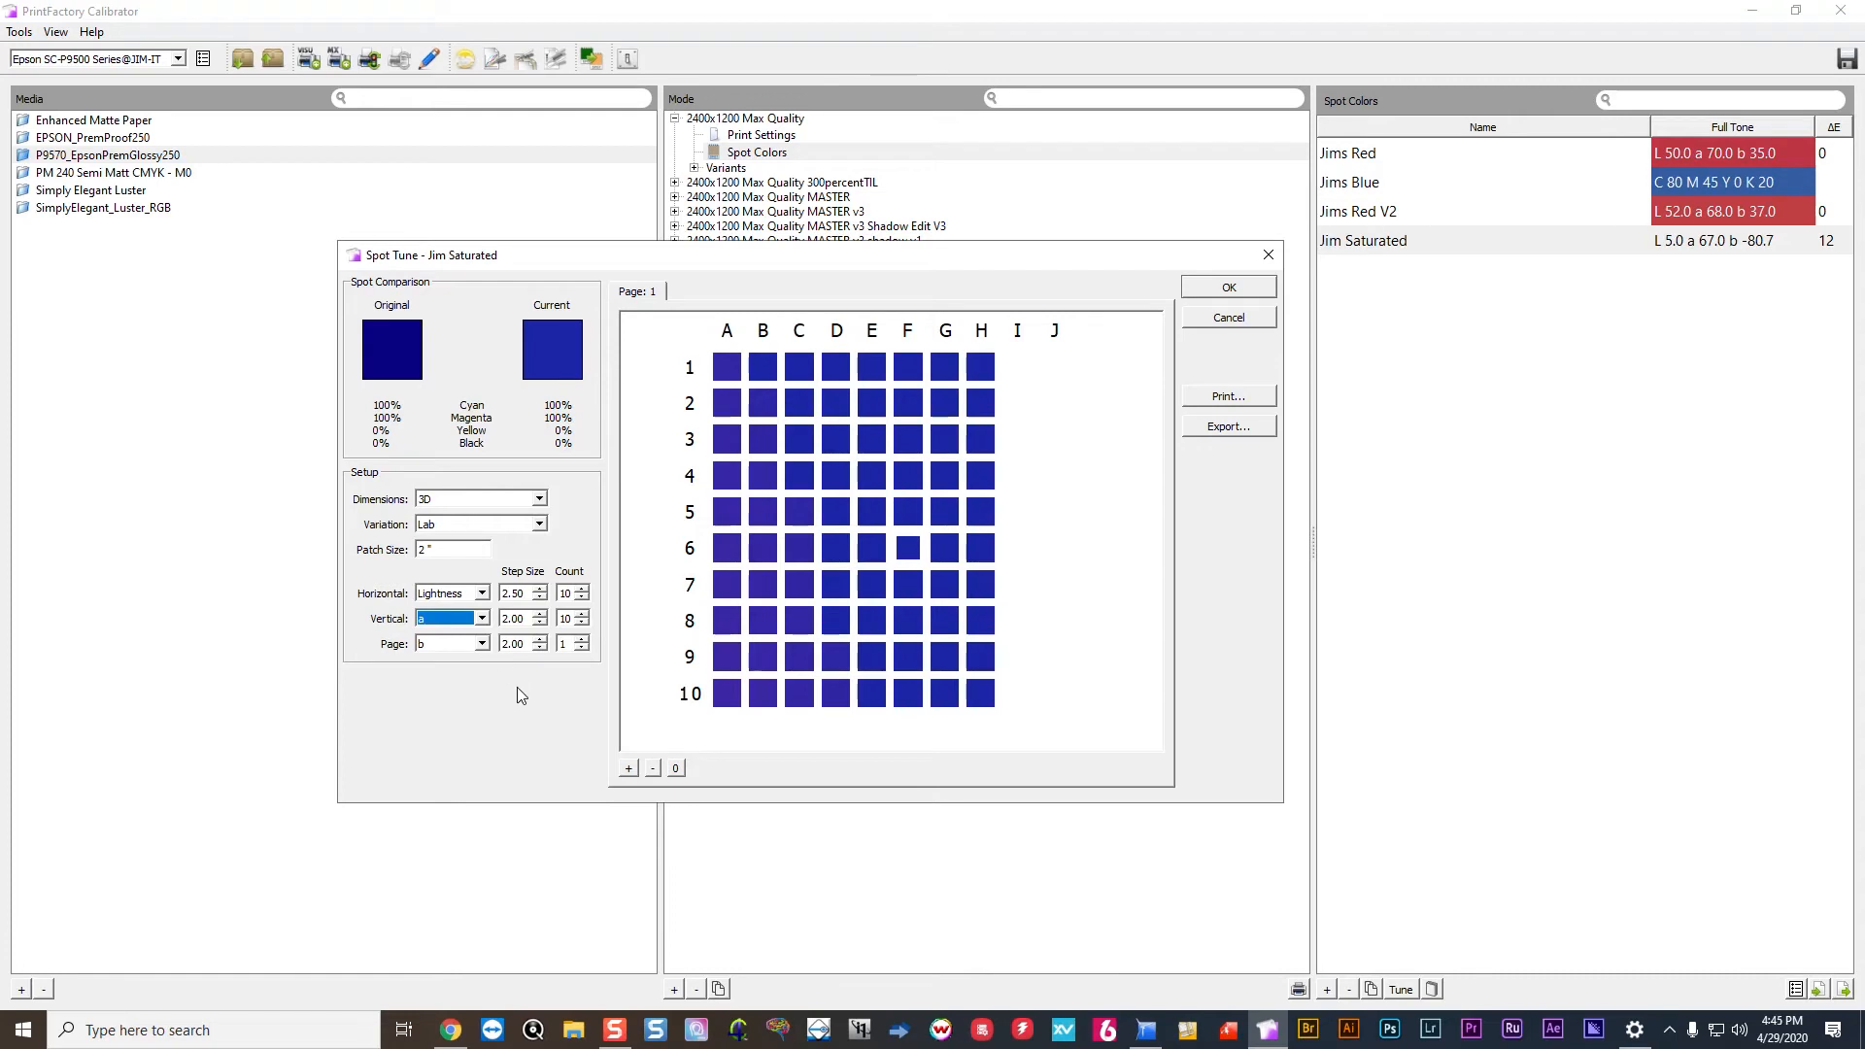
left_click(566, 643)
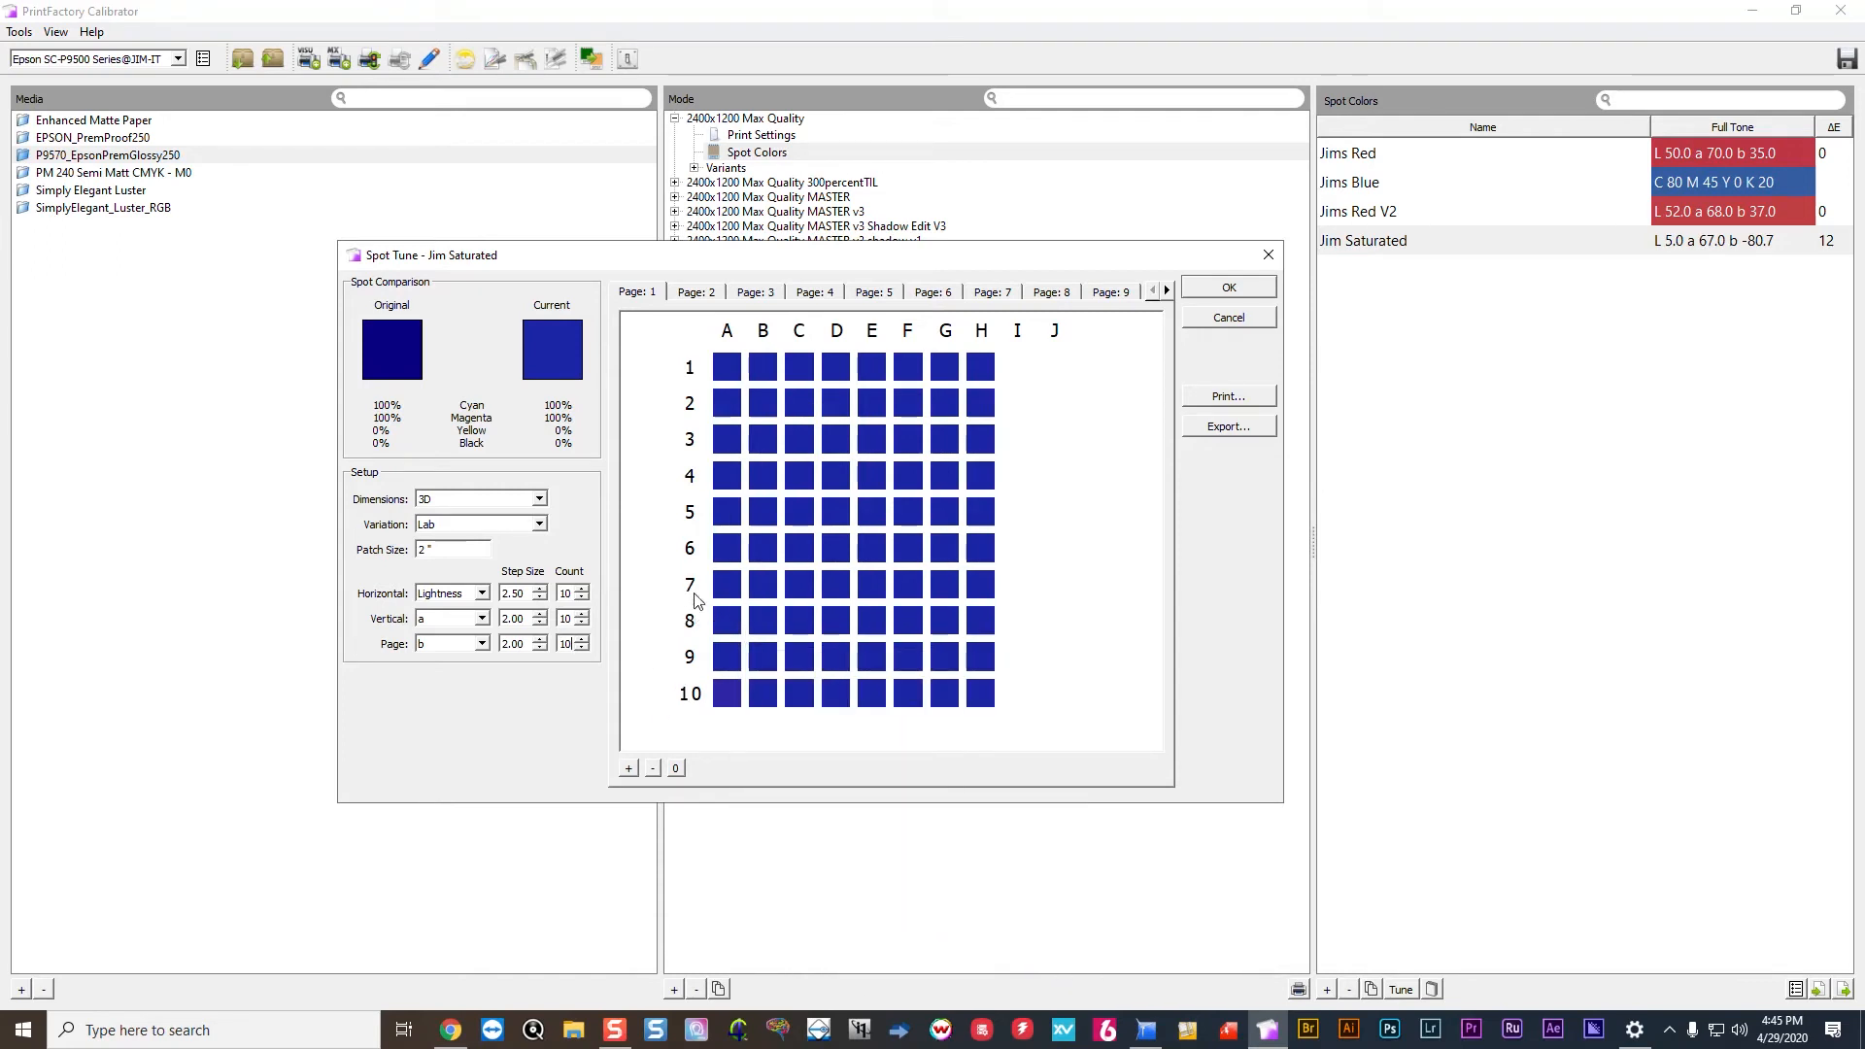
mouse_move(730, 588)
Set the patch size to 1 inch, keep b as the page variable, and start printing the Spot Tune patches.
left_click(1221, 398)
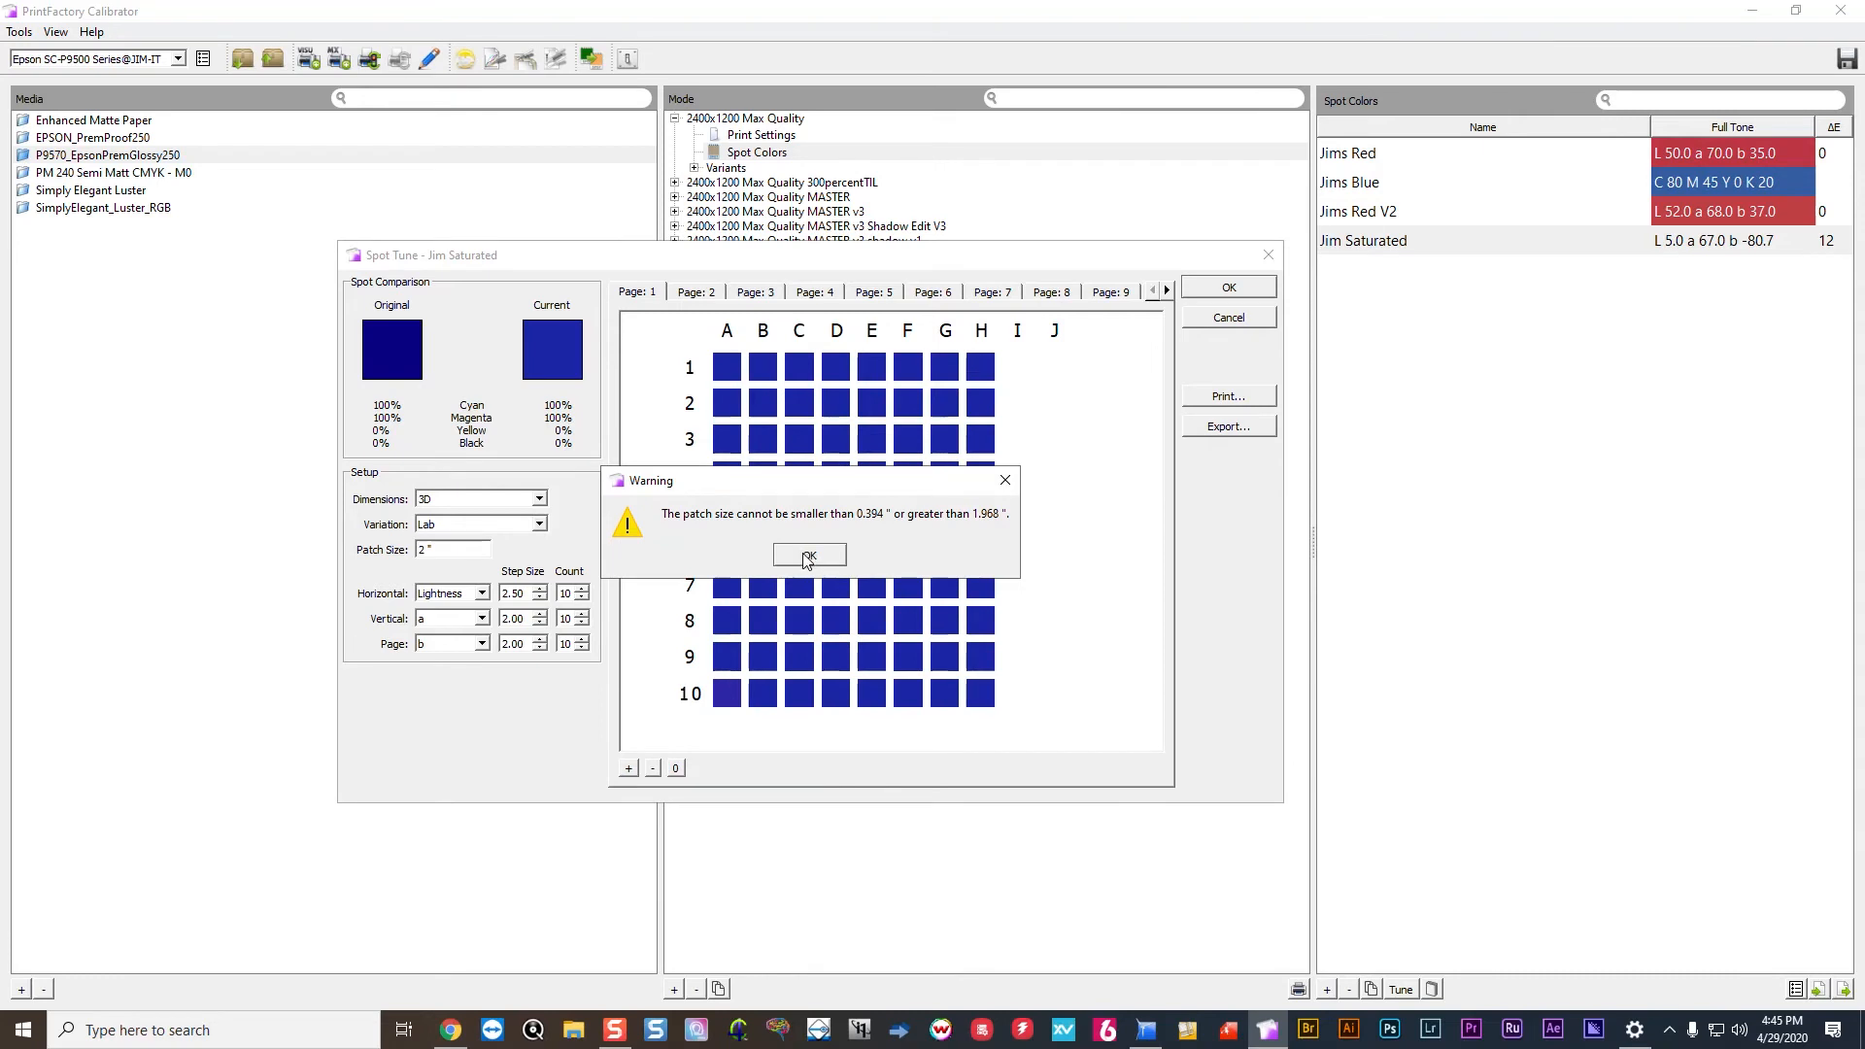
left_click(807, 559)
left_click_drag(444, 549, 290, 537)
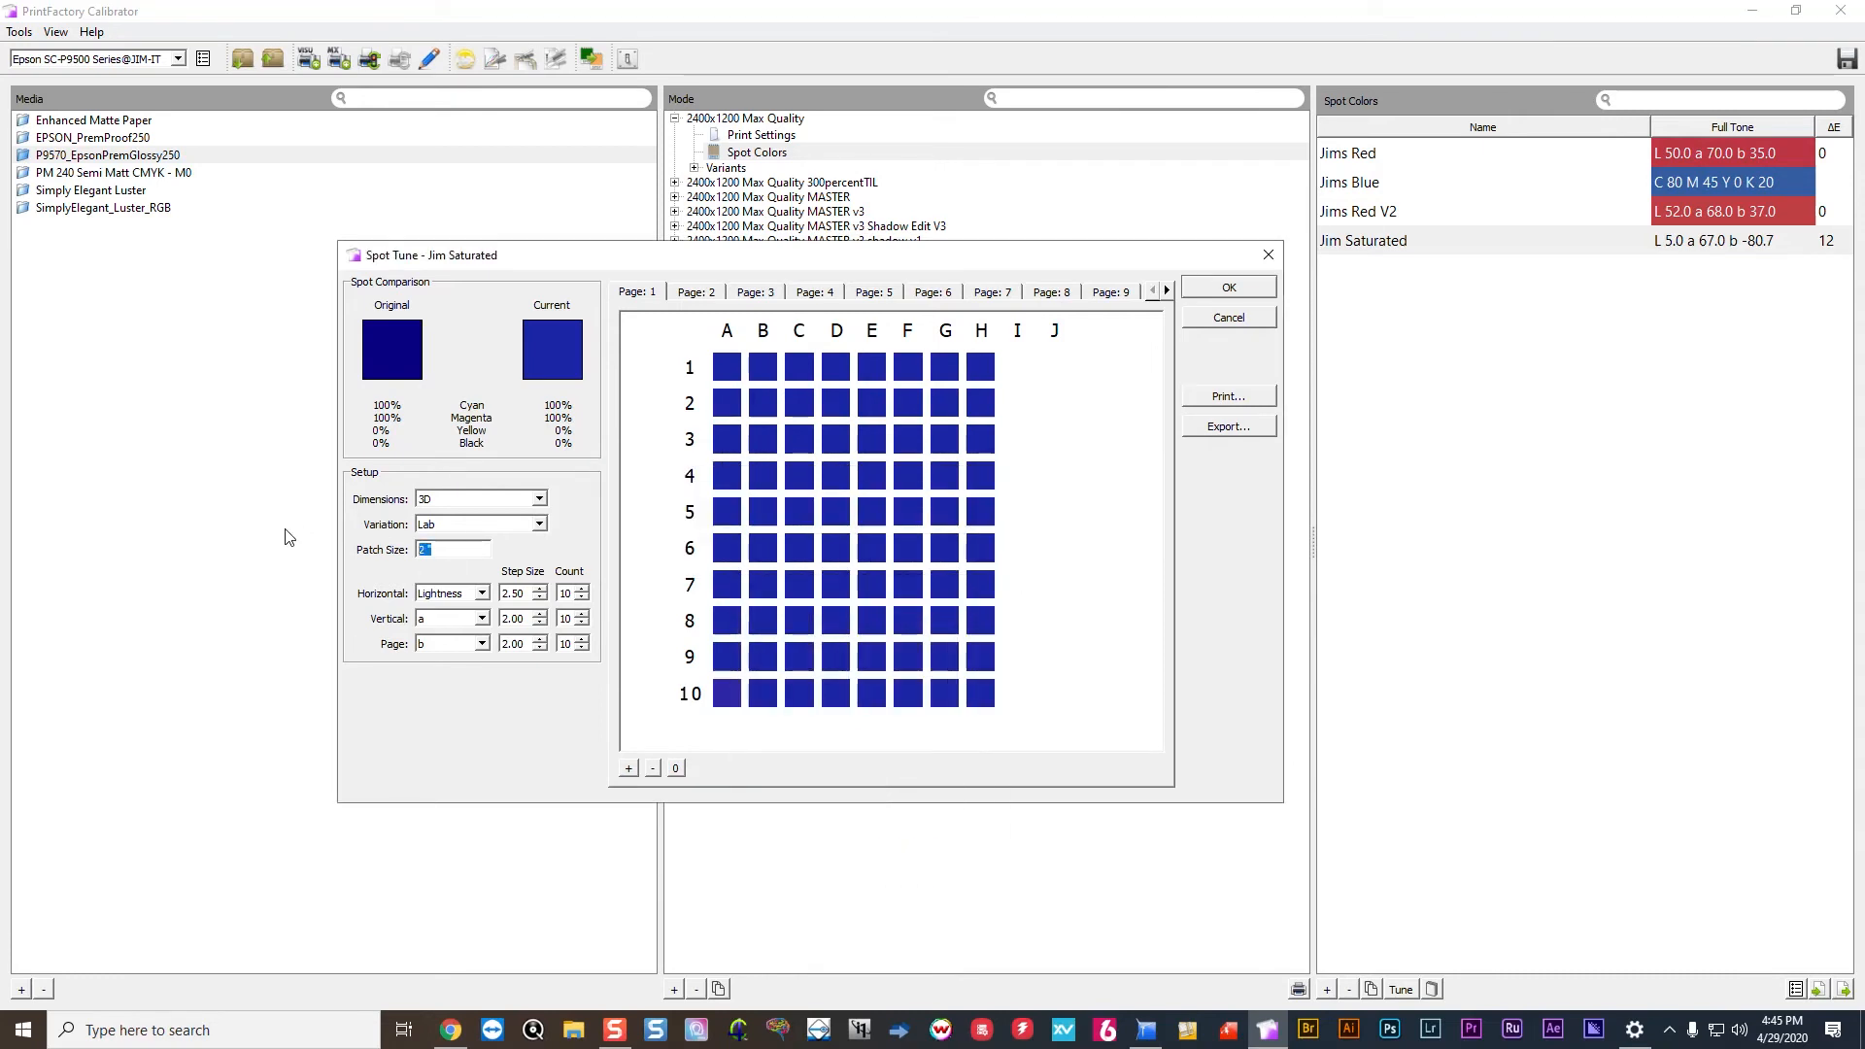
type("1")
key("BackSpace")
left_click(459, 645)
left_click(453, 686)
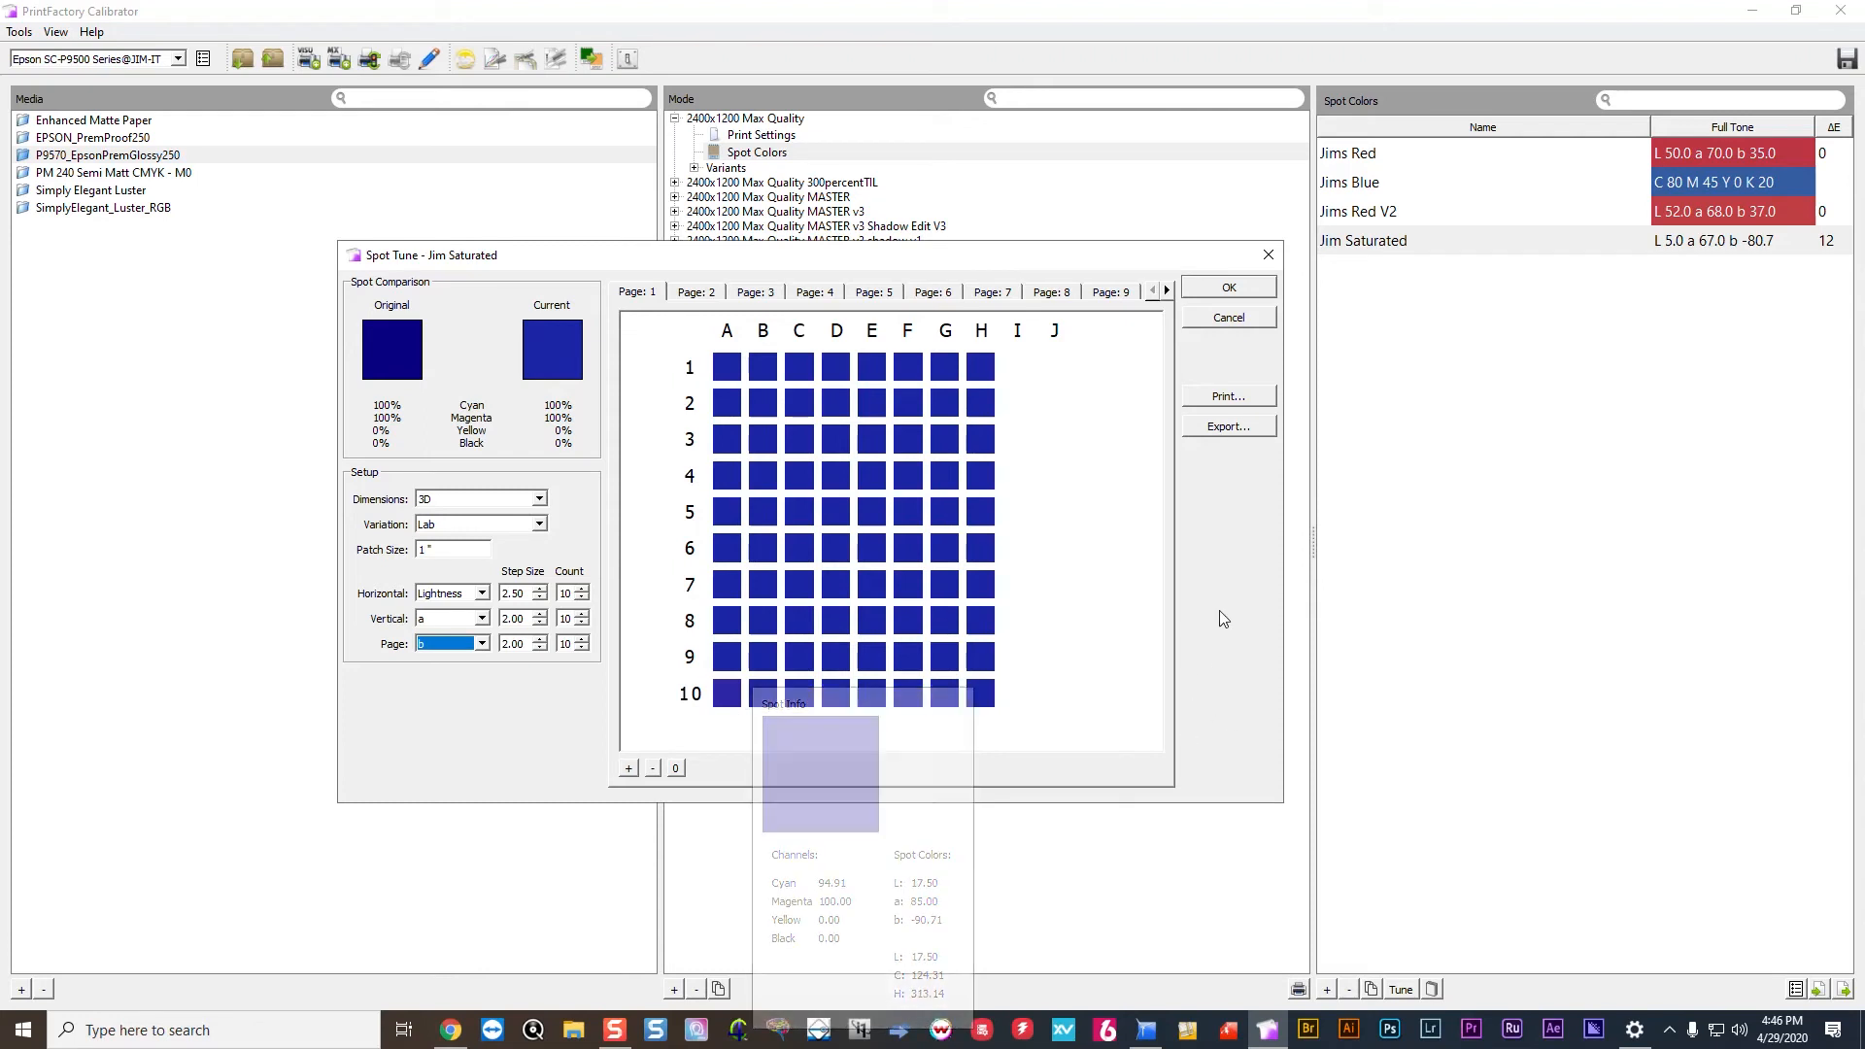
left_click(1242, 398)
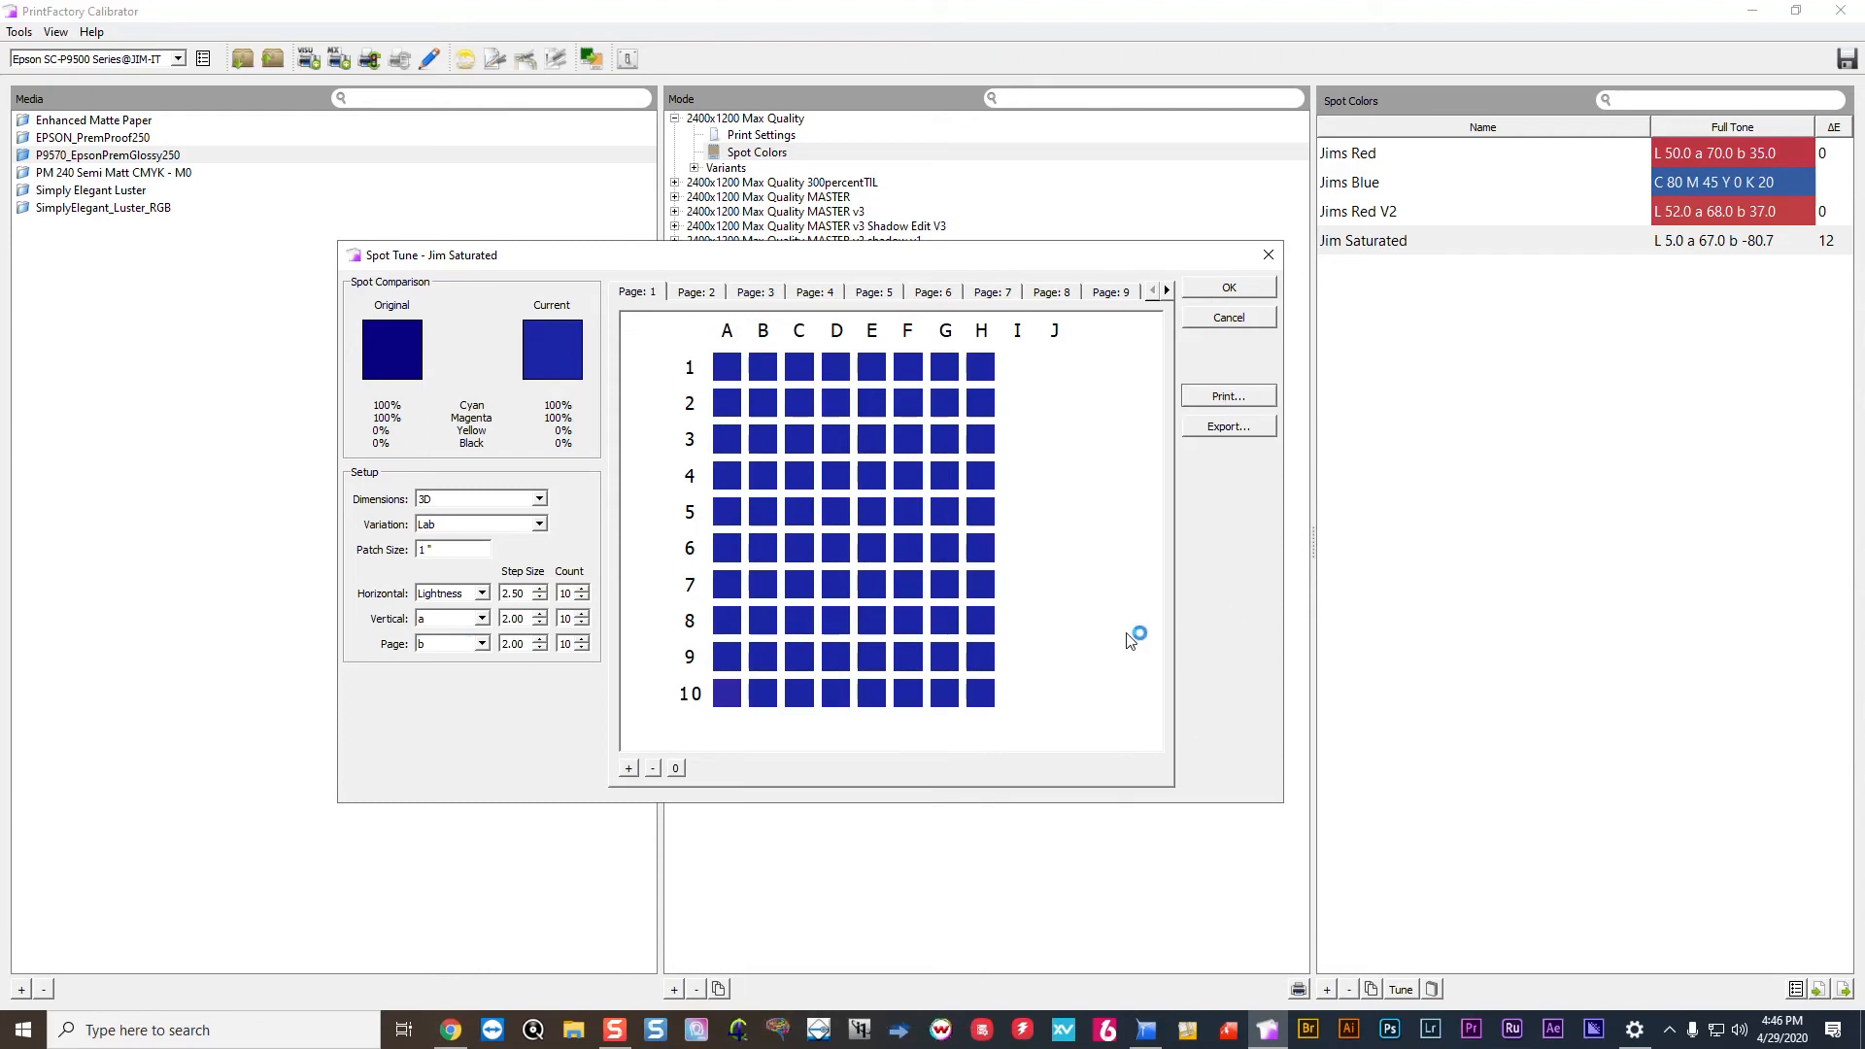
Switch to PrintFactory RIP and view the job queue of the Epson SC-F9300 Series printer.
left_click(1149, 1036)
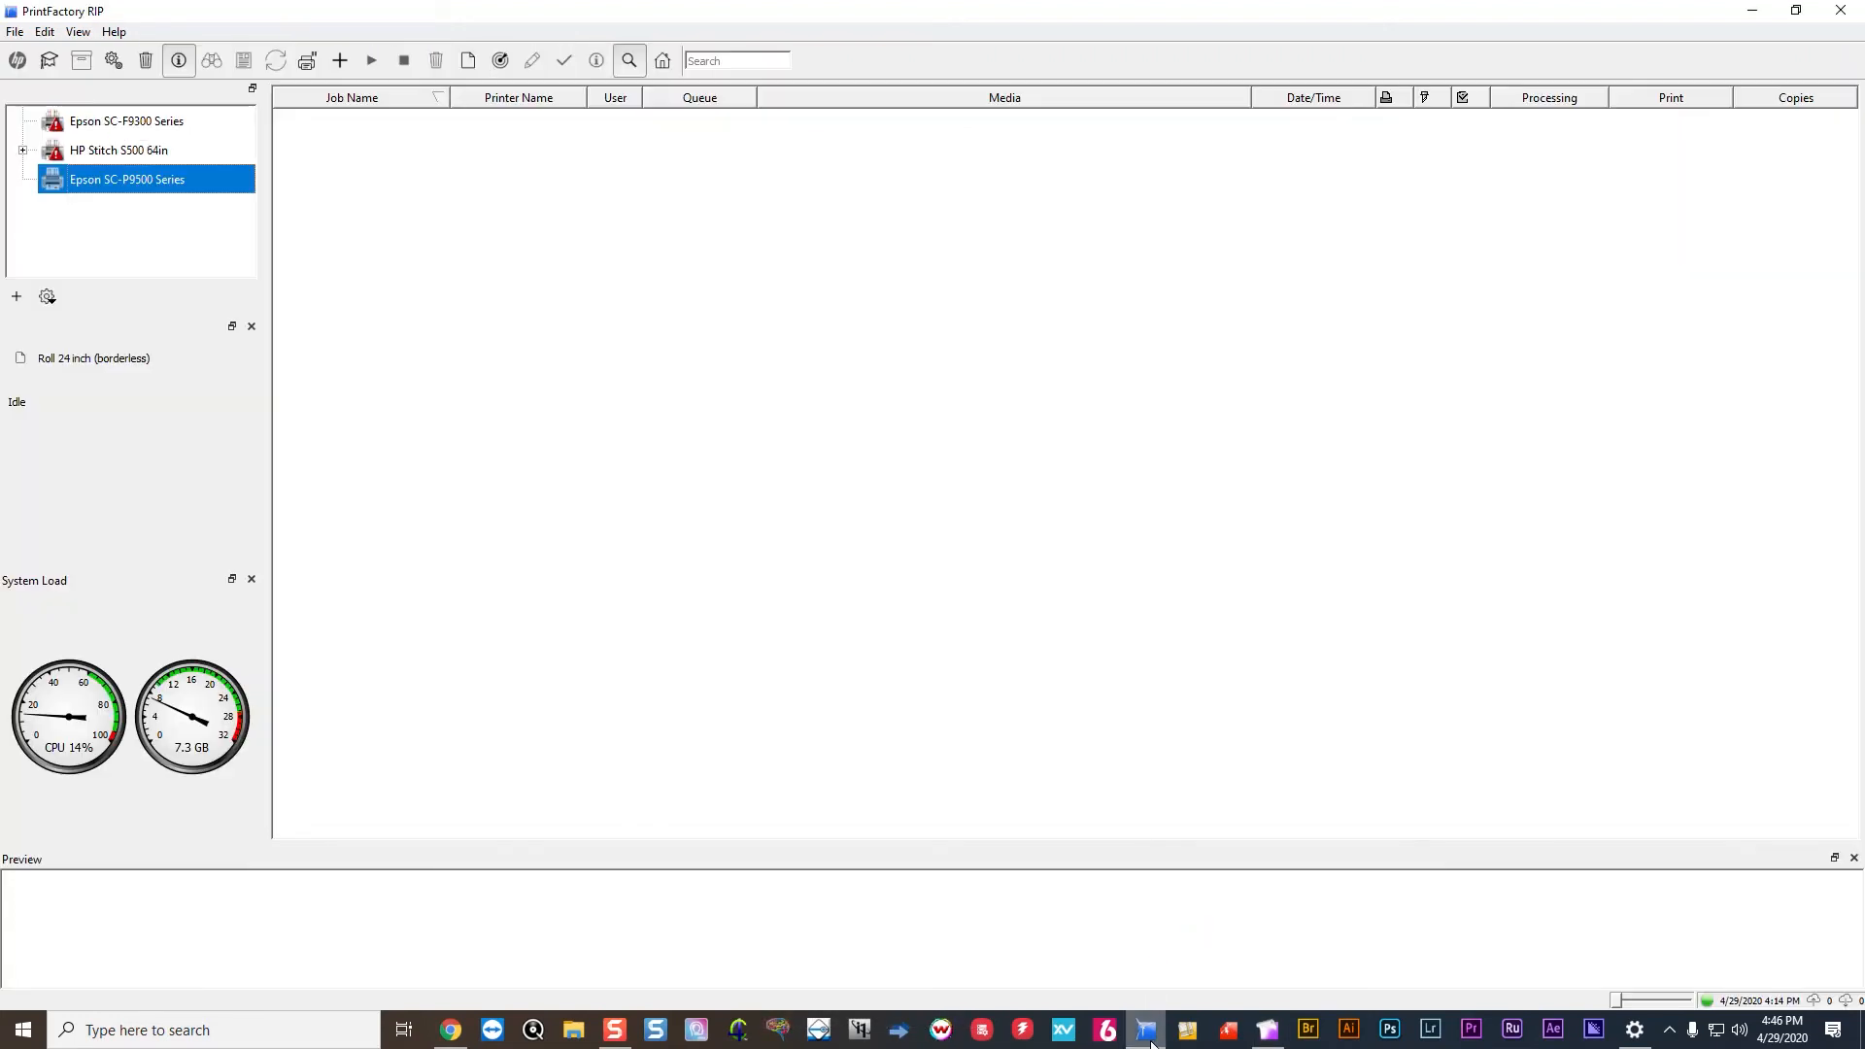
left_click(157, 128)
left_click(588, 530)
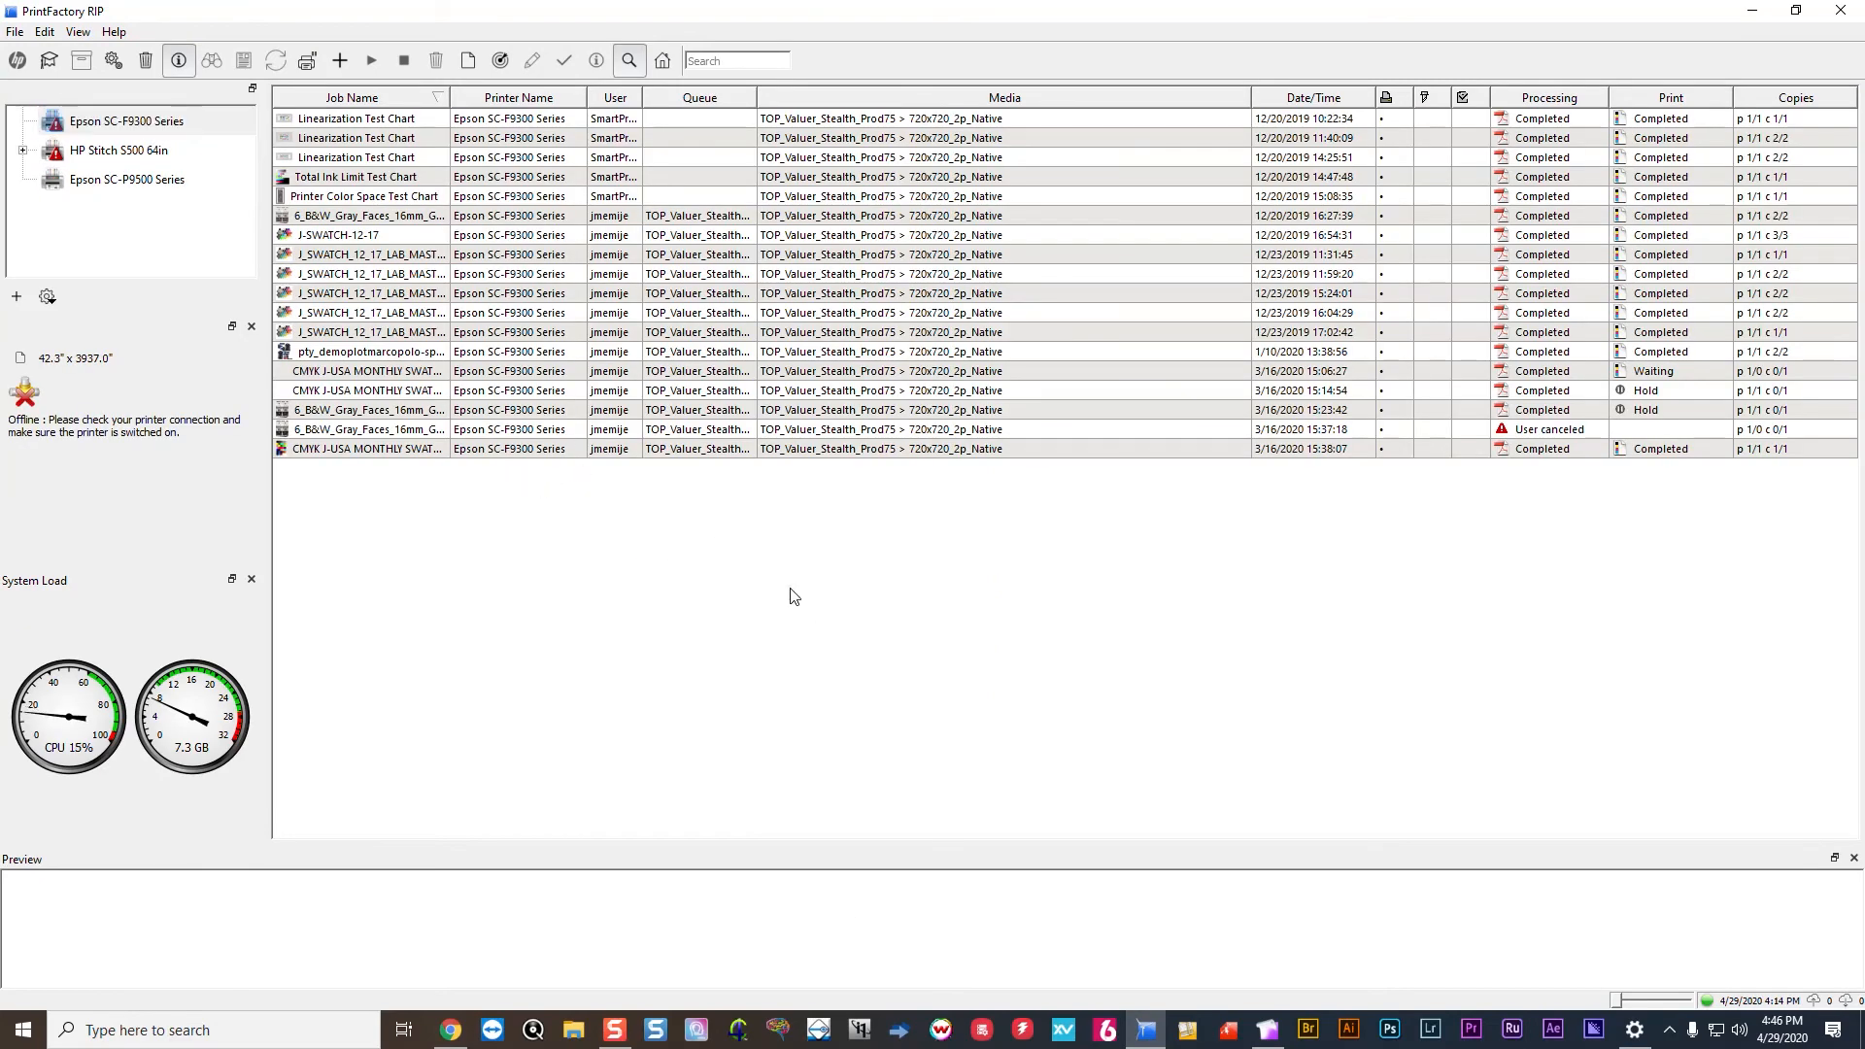
Confirm the patch print in PrintFactory Calibrator with Left position and 1 copy, and select the Jim Saturated job in PrintFactory RIP's Epson SC-P9500 Series queue.
left_click(1267, 1030)
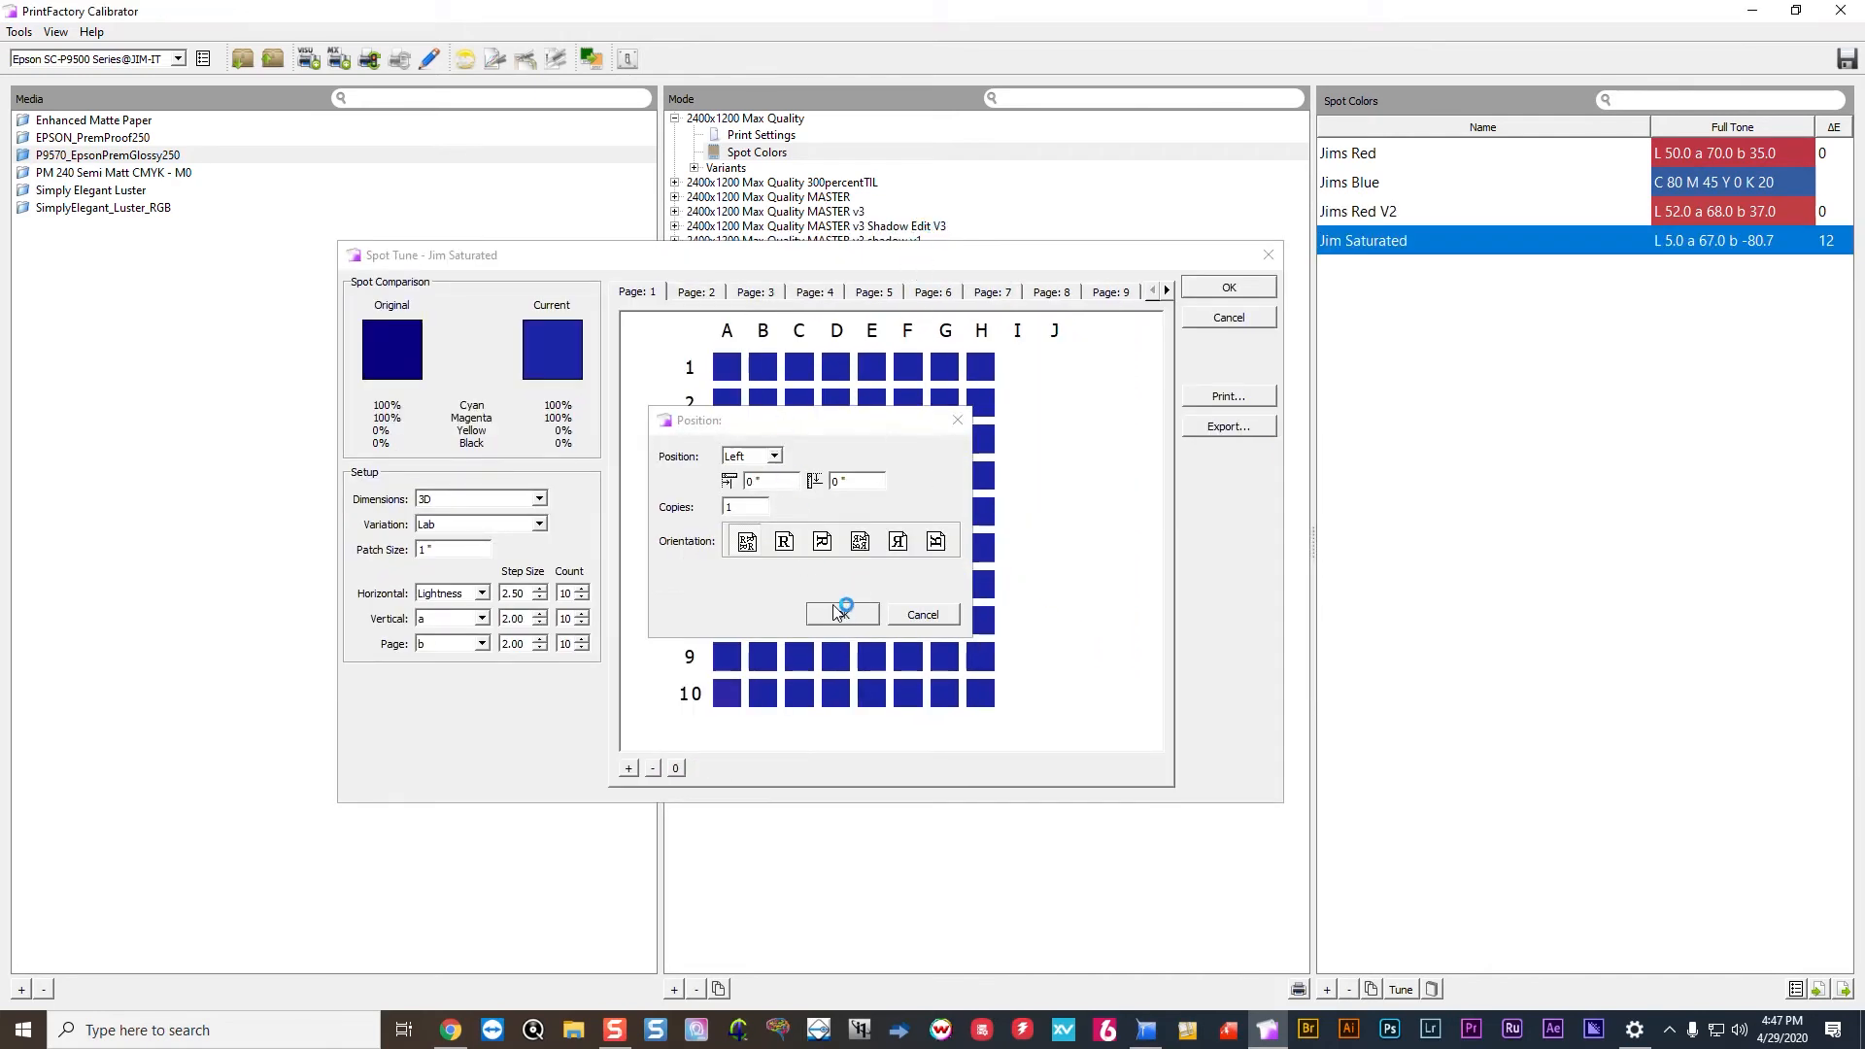
left_click(841, 612)
left_click(1146, 1029)
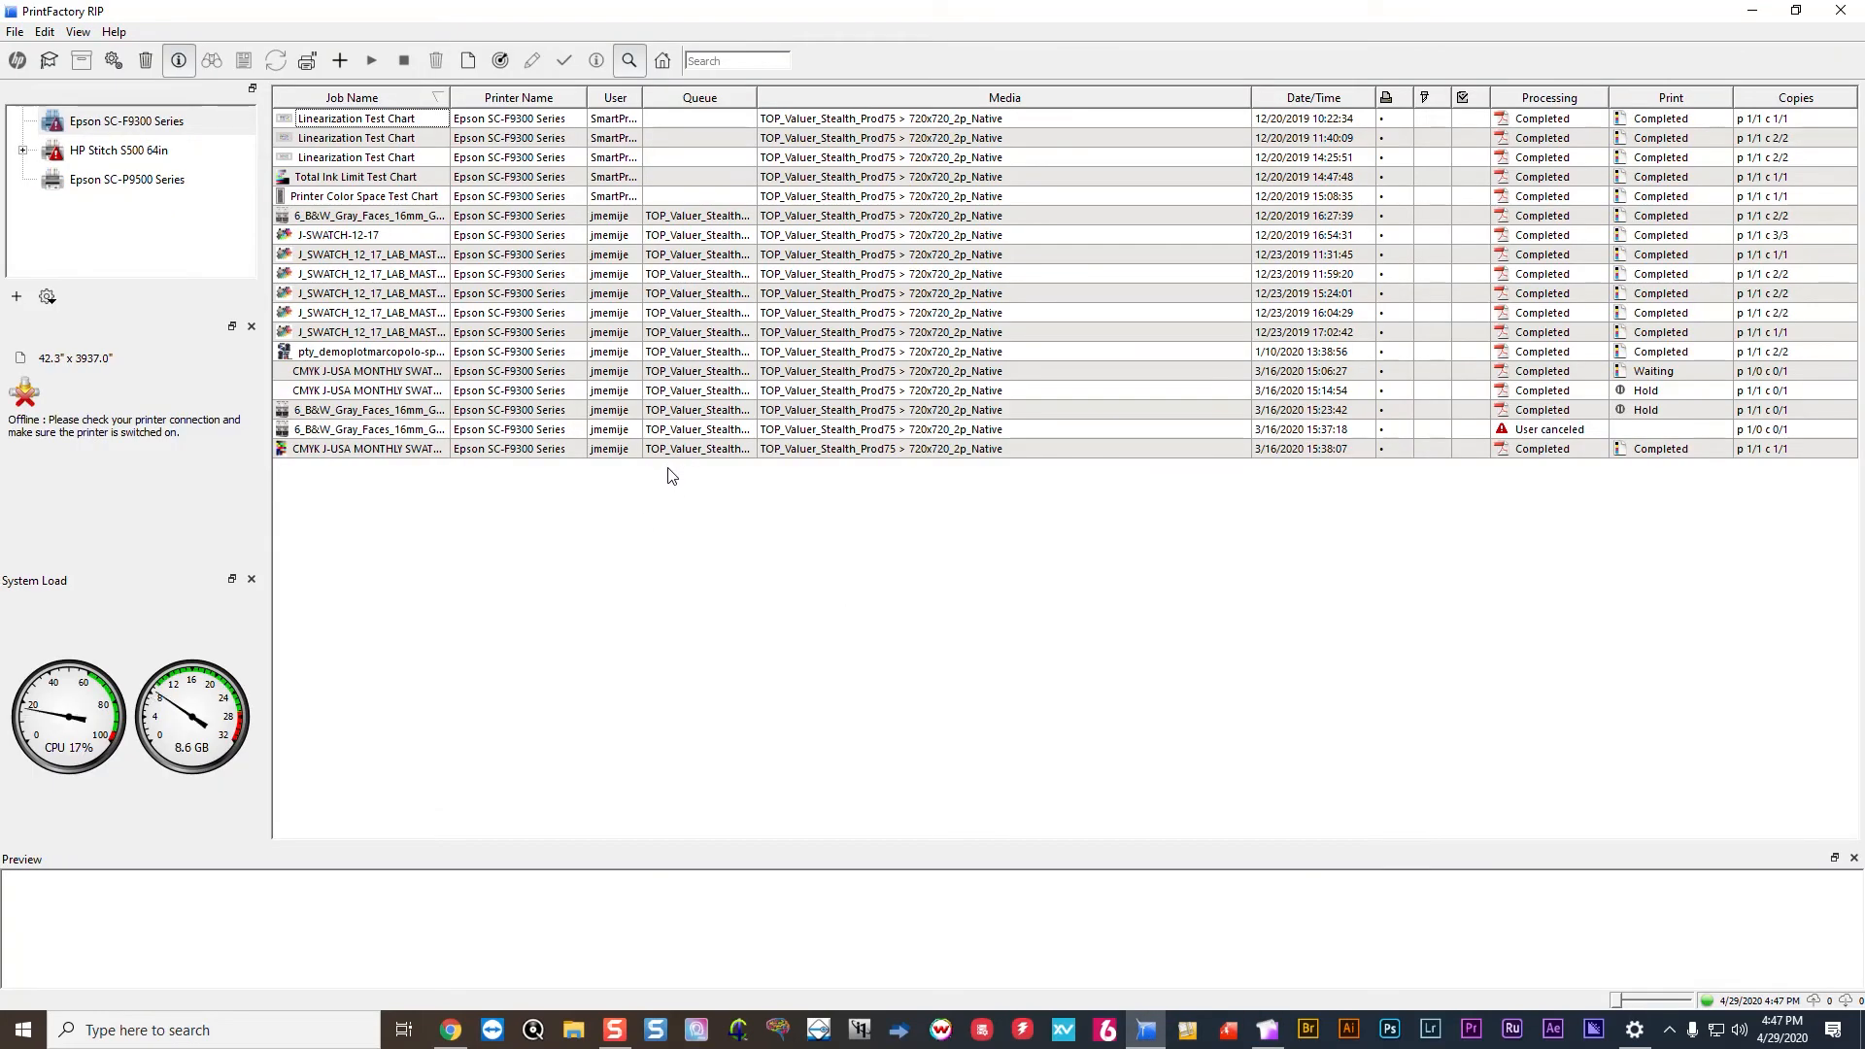
left_click(126, 179)
left_click(482, 119)
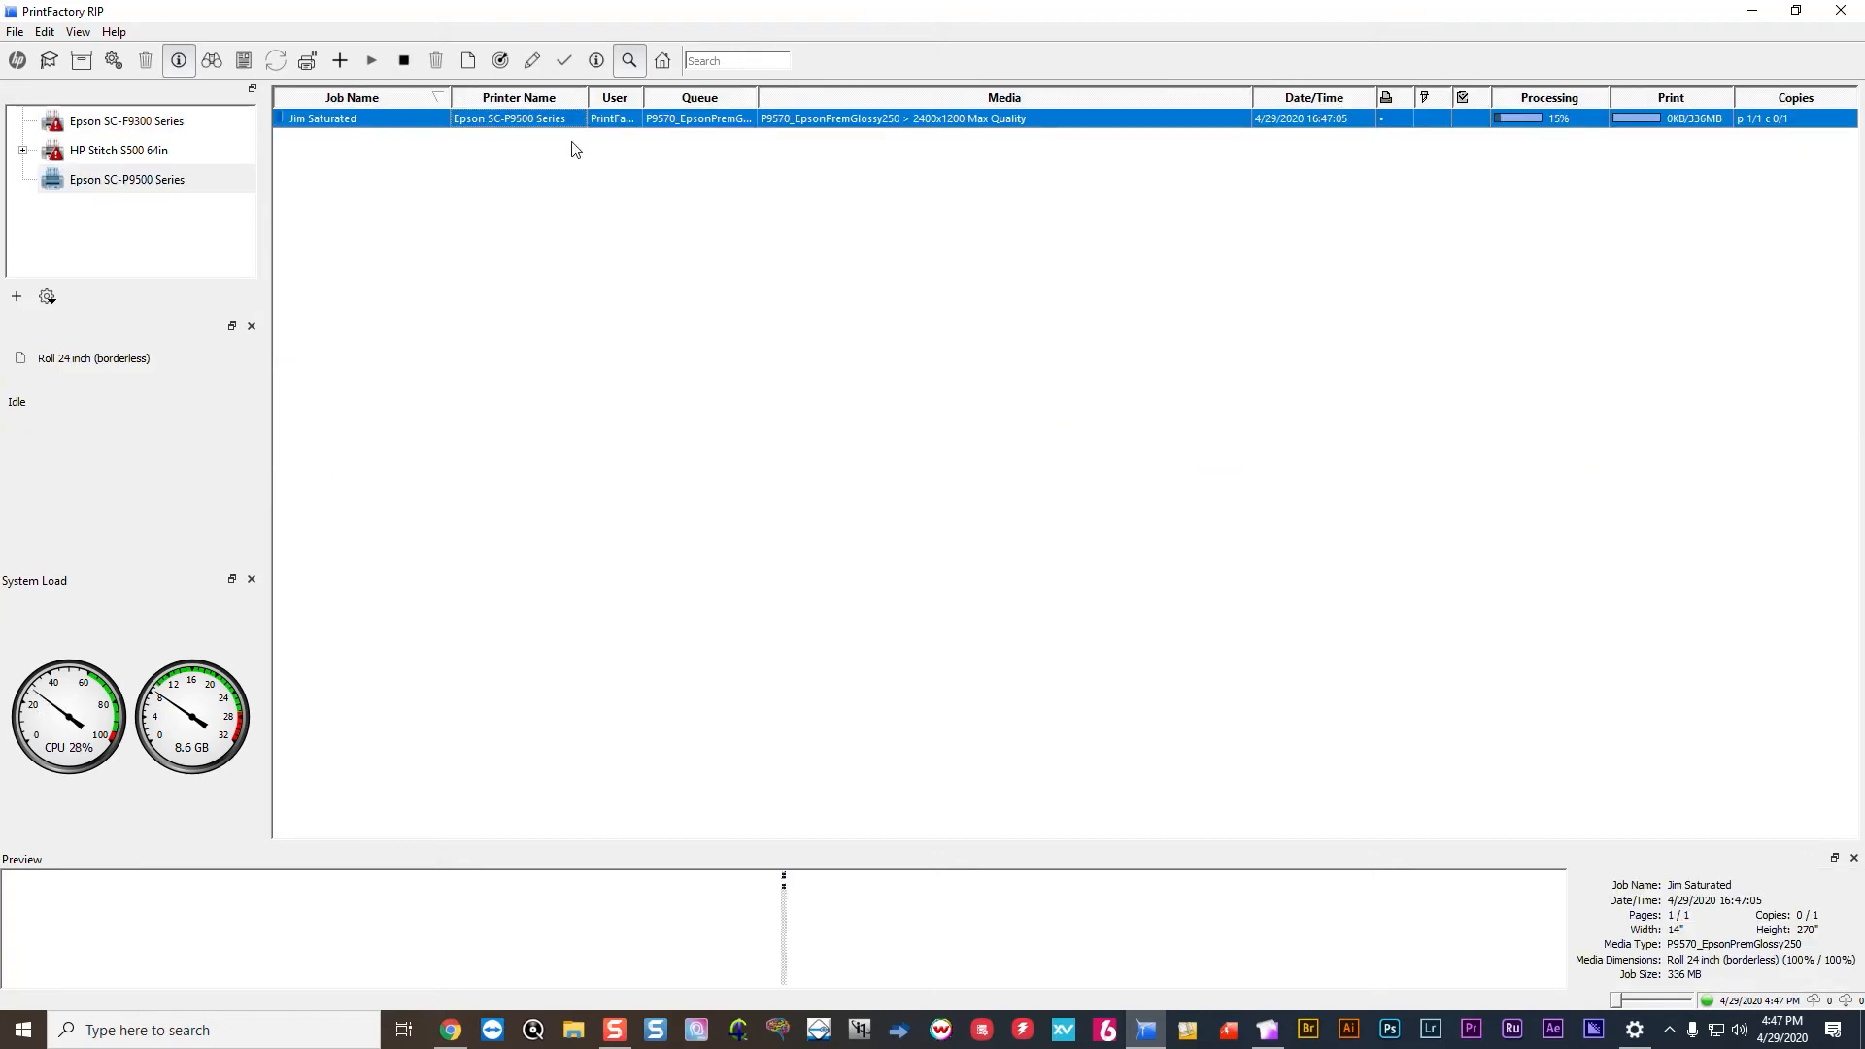
Inspect the ripped page of the Jim Saturated job and close the inspection window.
right_click(950, 100)
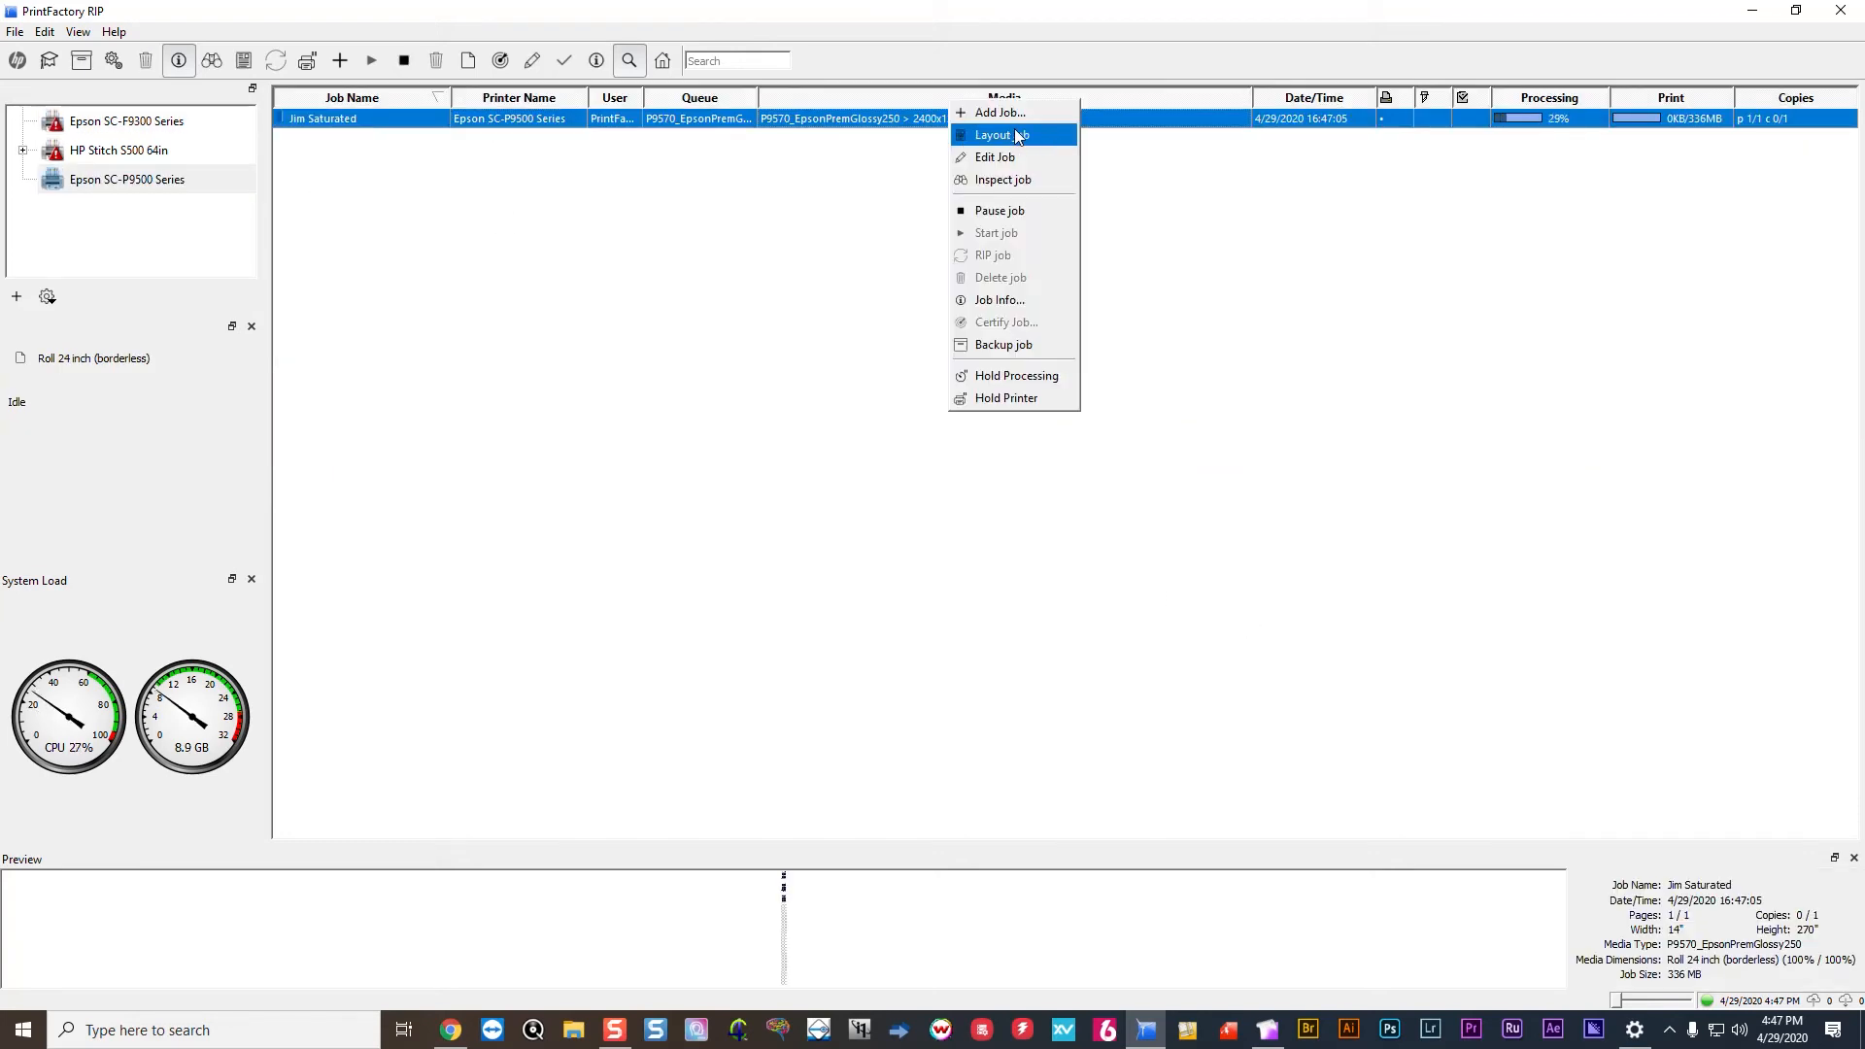
left_click(1000, 178)
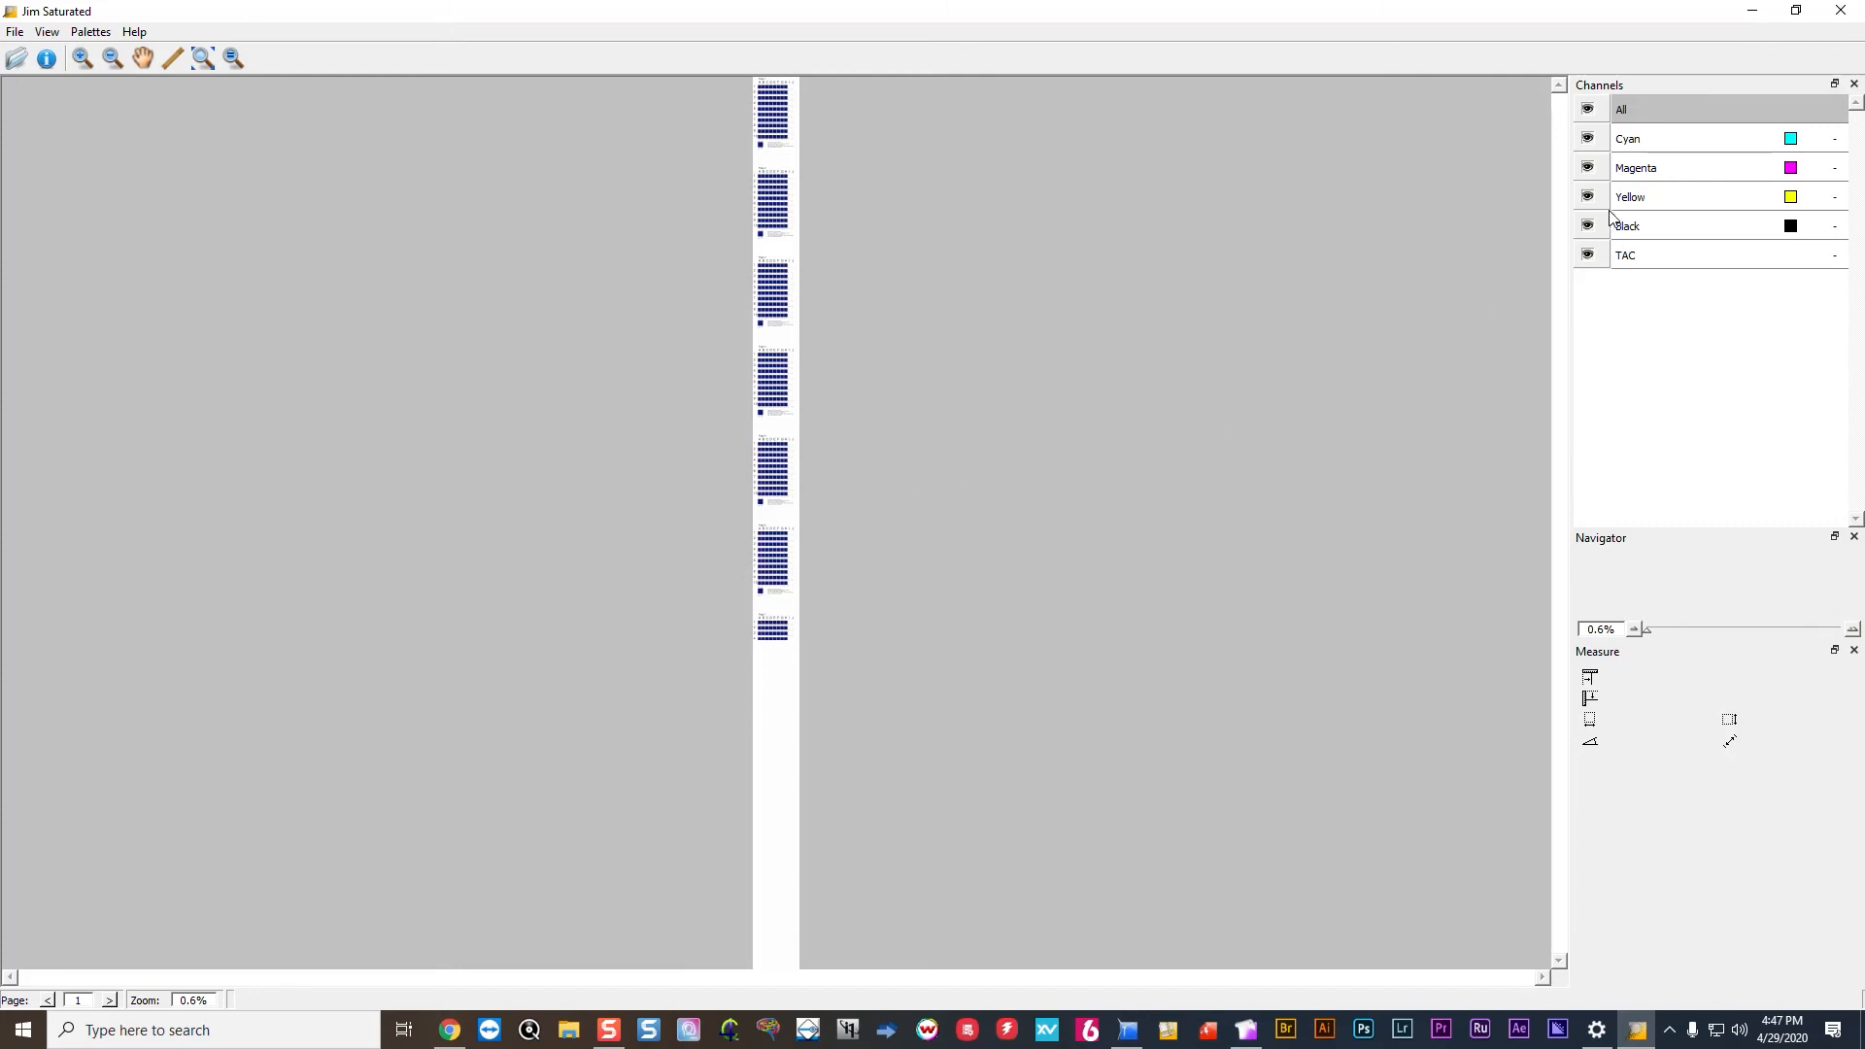
left_click(1840, 9)
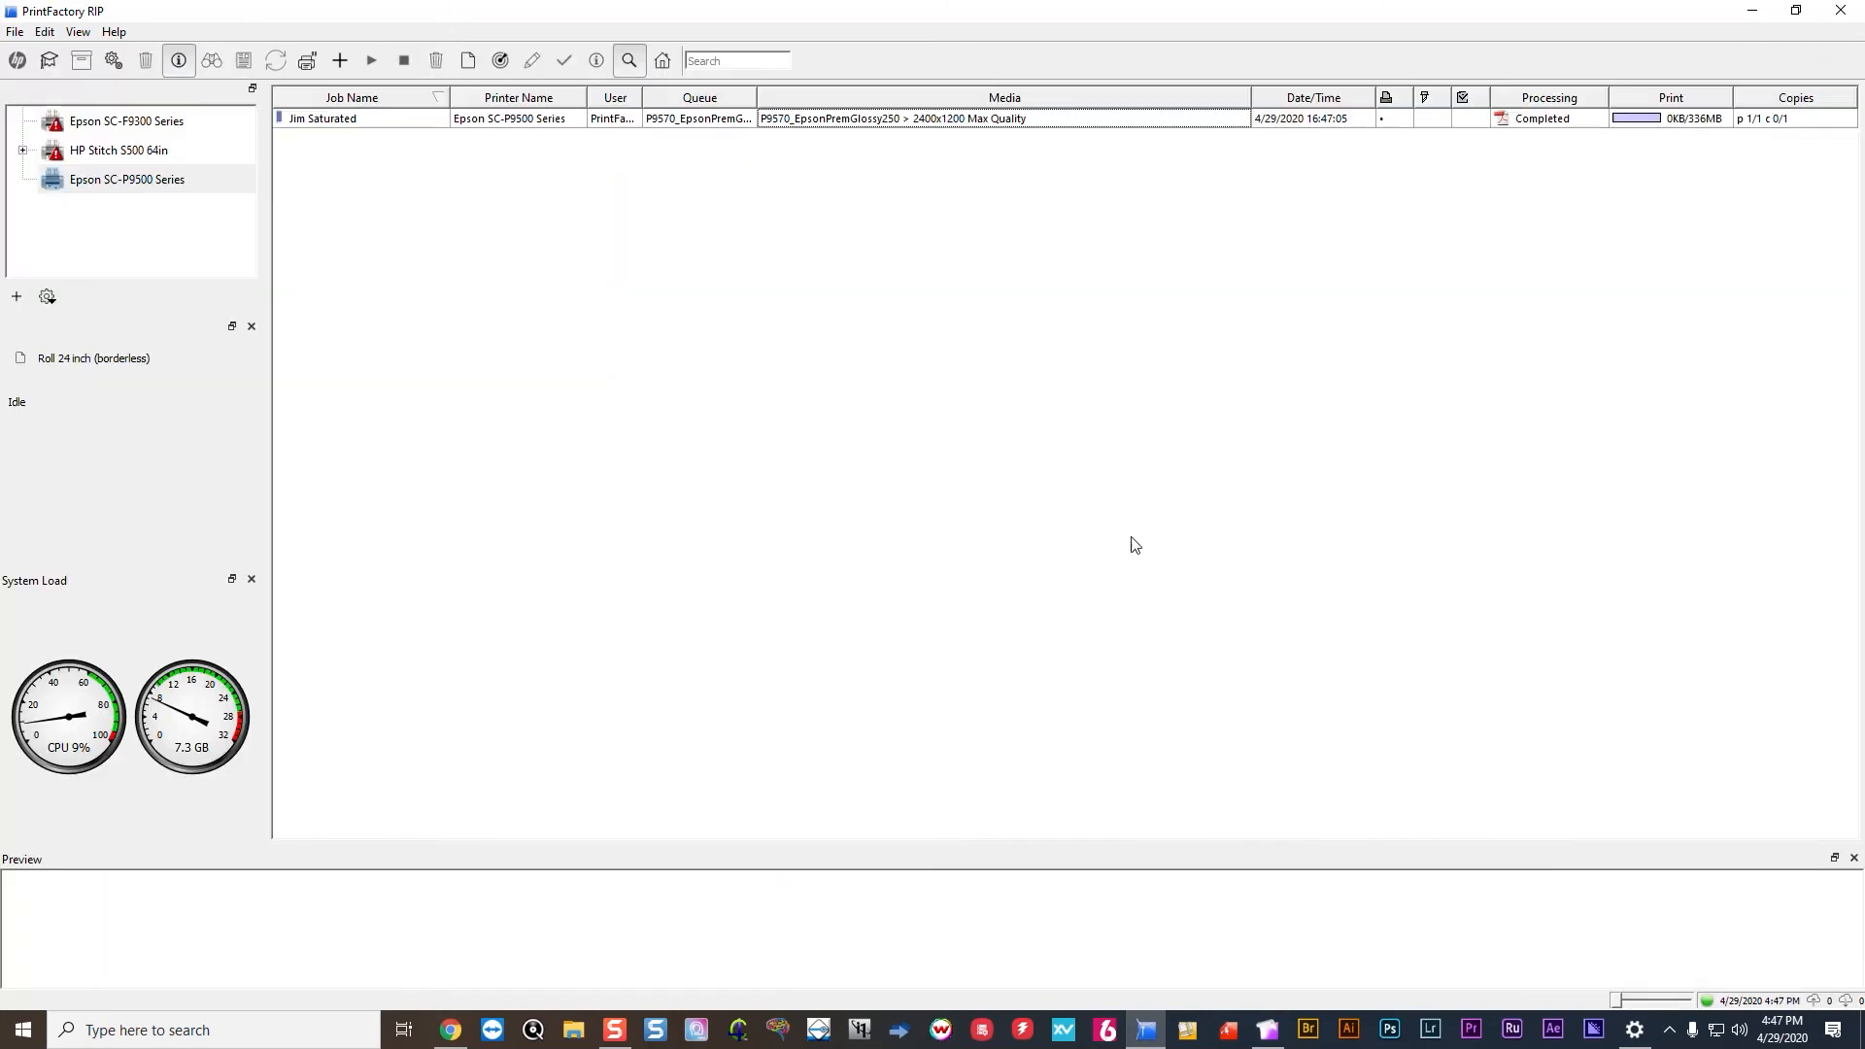
Switch to PrintFactory Calibrator, examine the values of patches F2 and A1 in Spot Tune, and accept the Jim Saturated tuning.
left_click(1267, 1029)
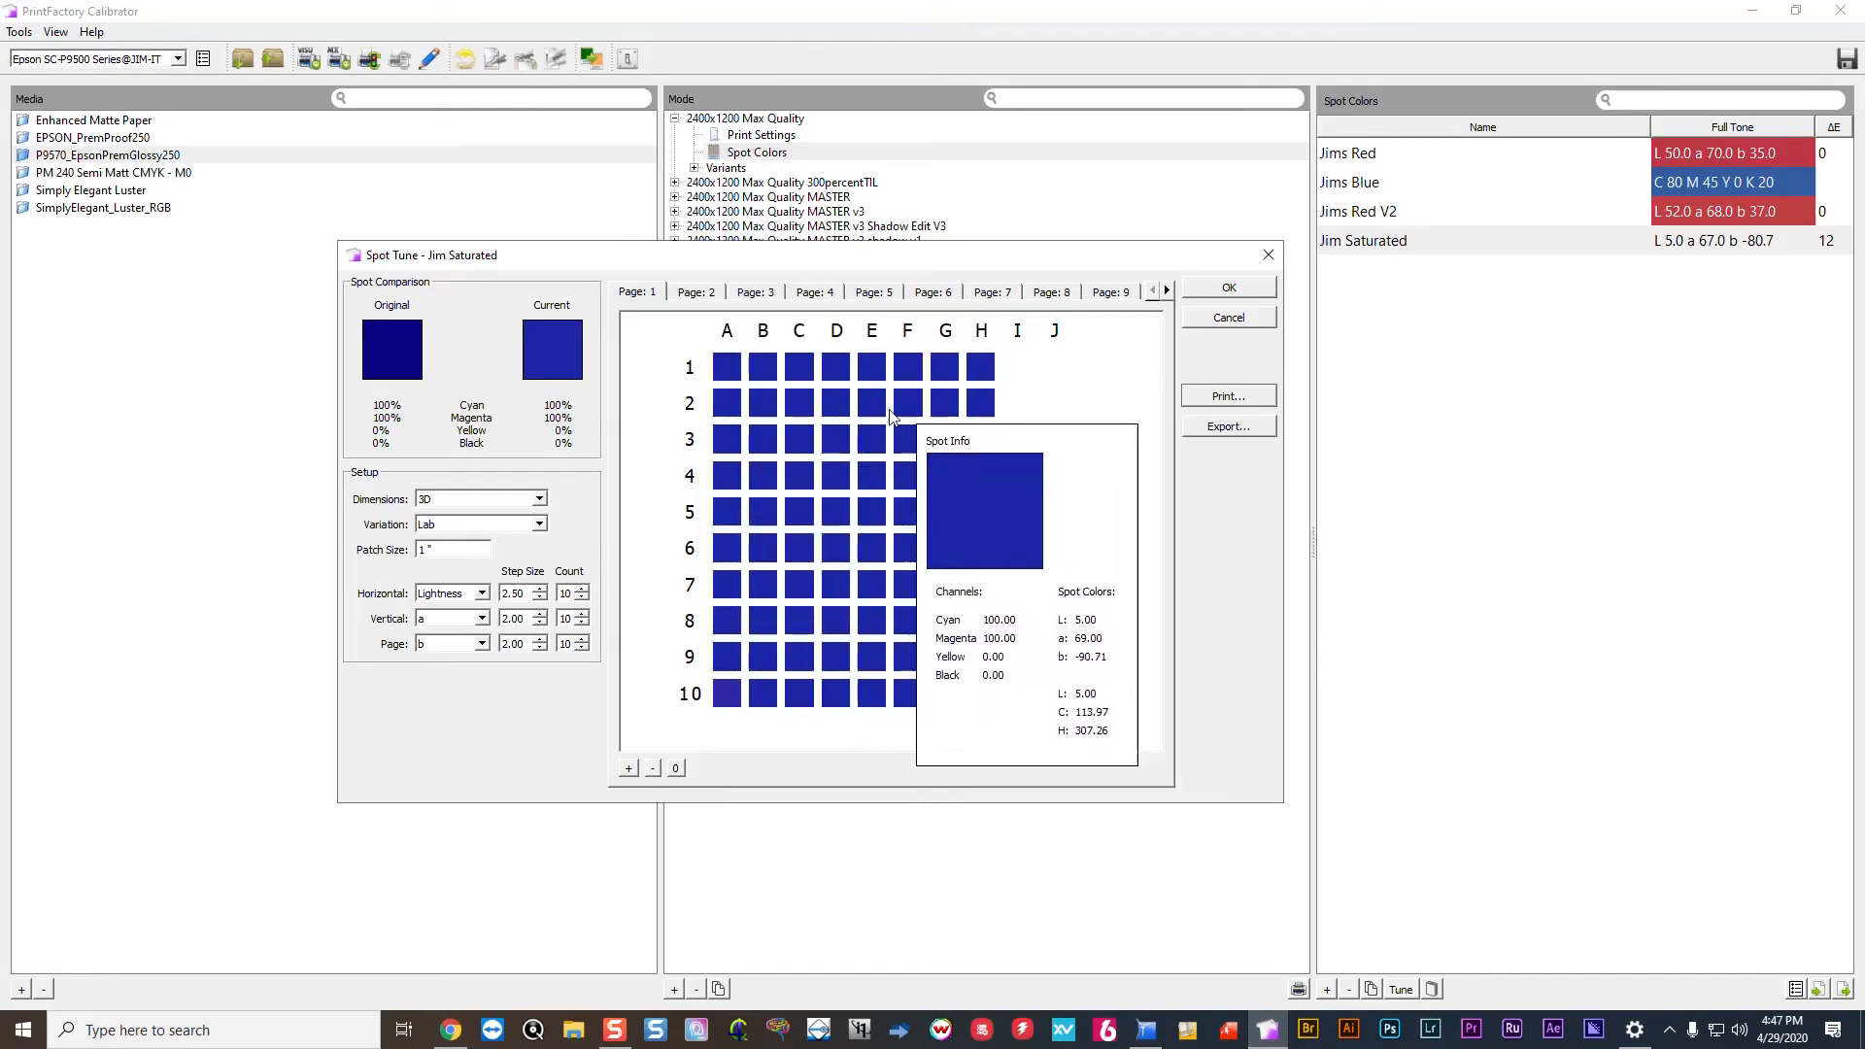
mouse_move(905, 418)
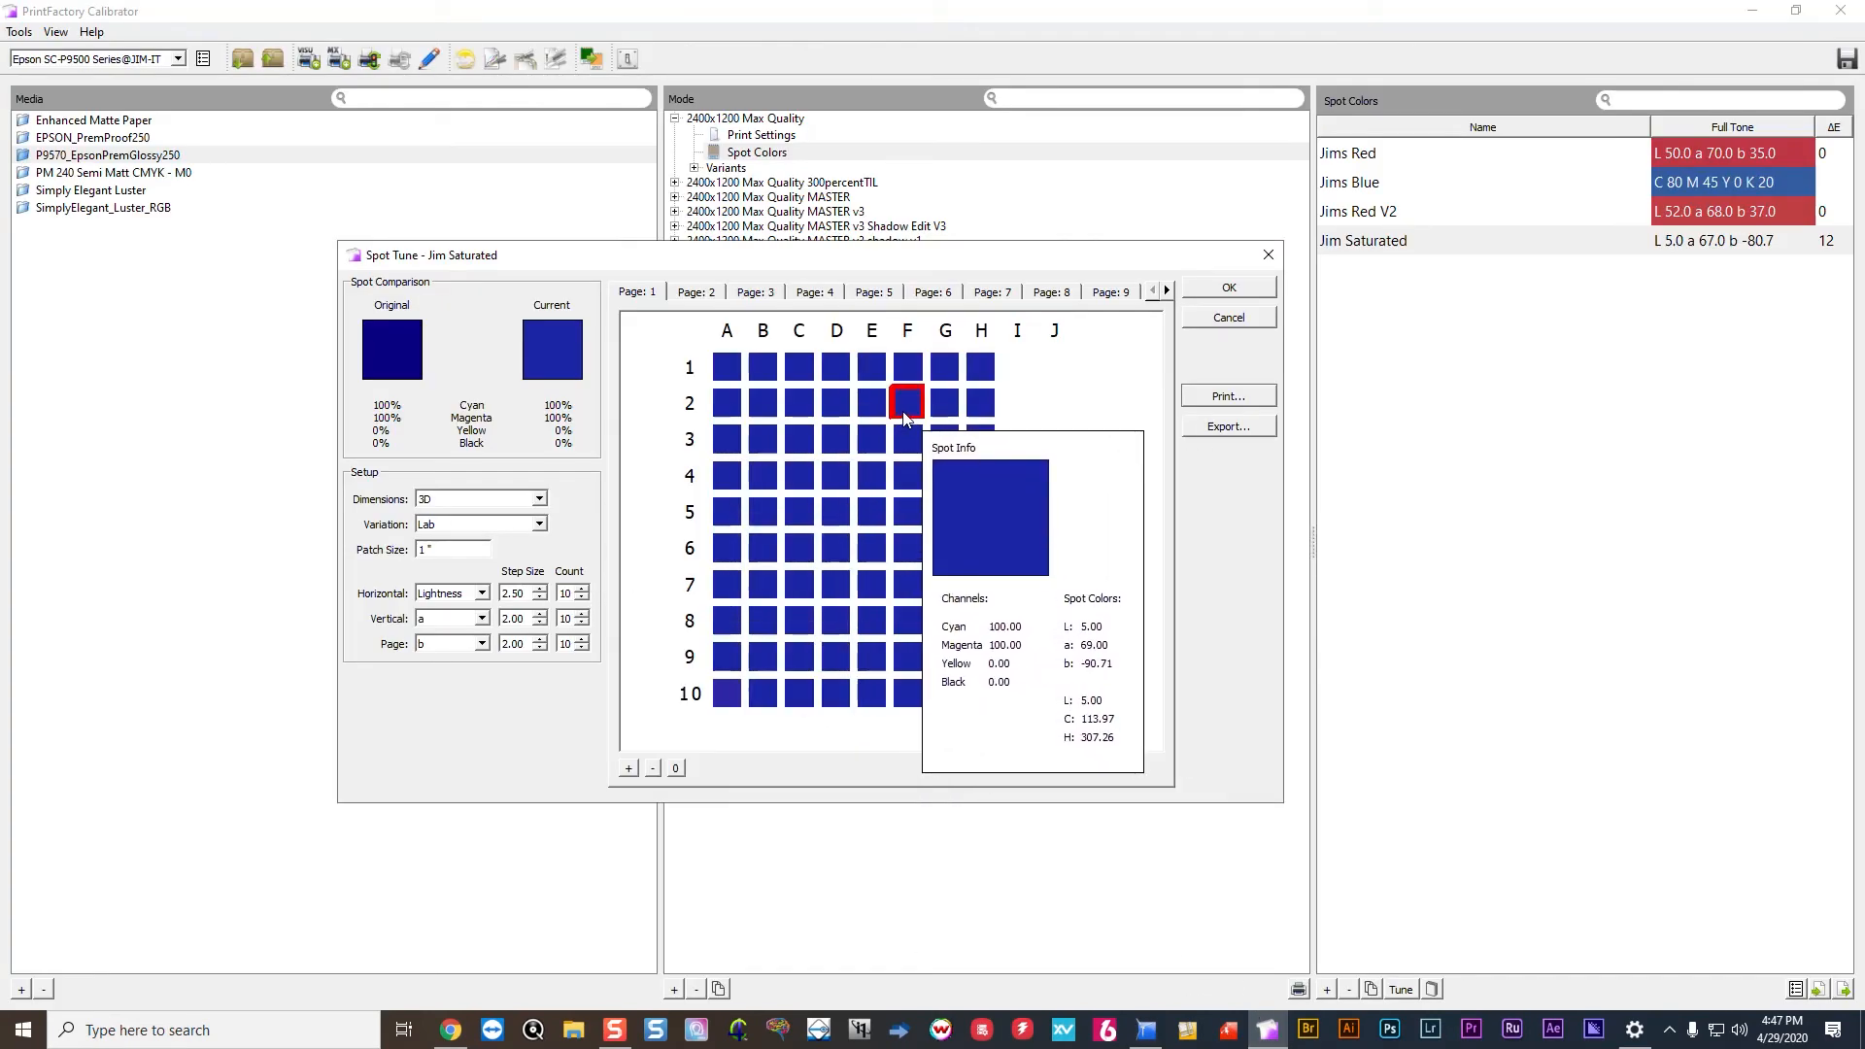
mouse_move(732, 374)
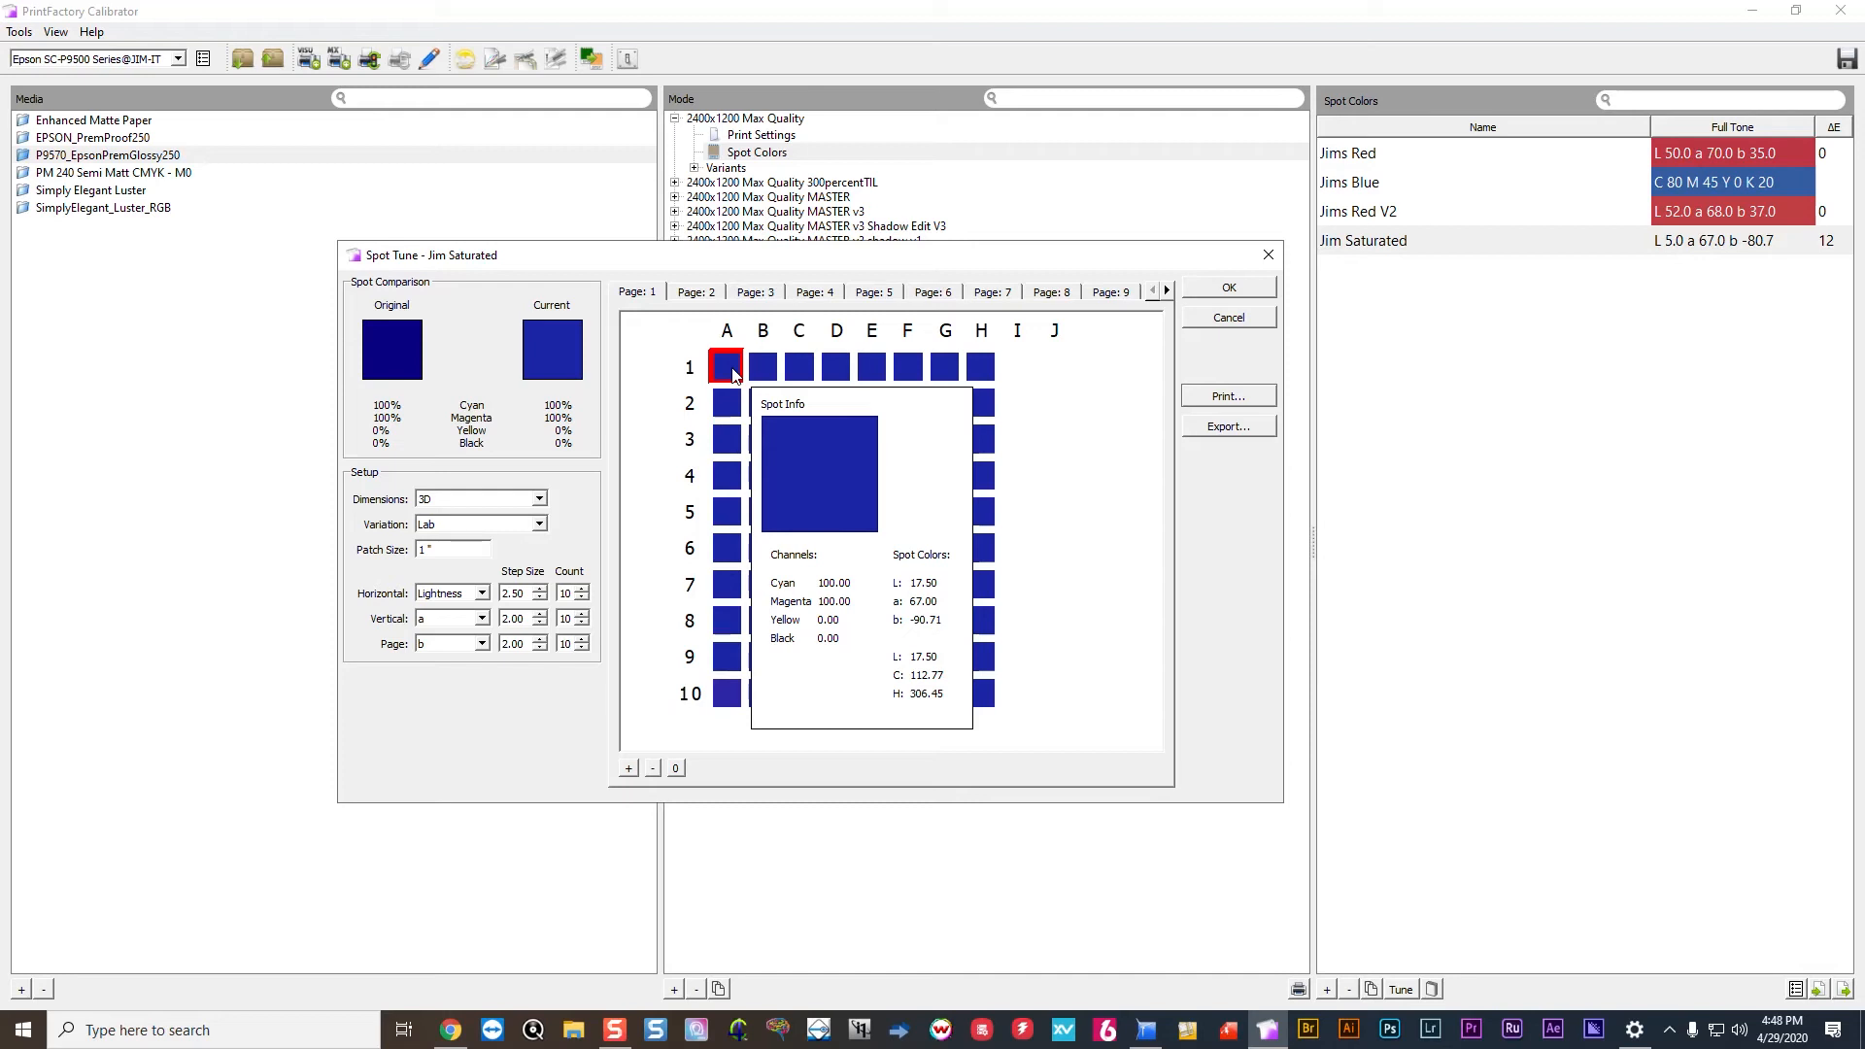
left_click(1229, 289)
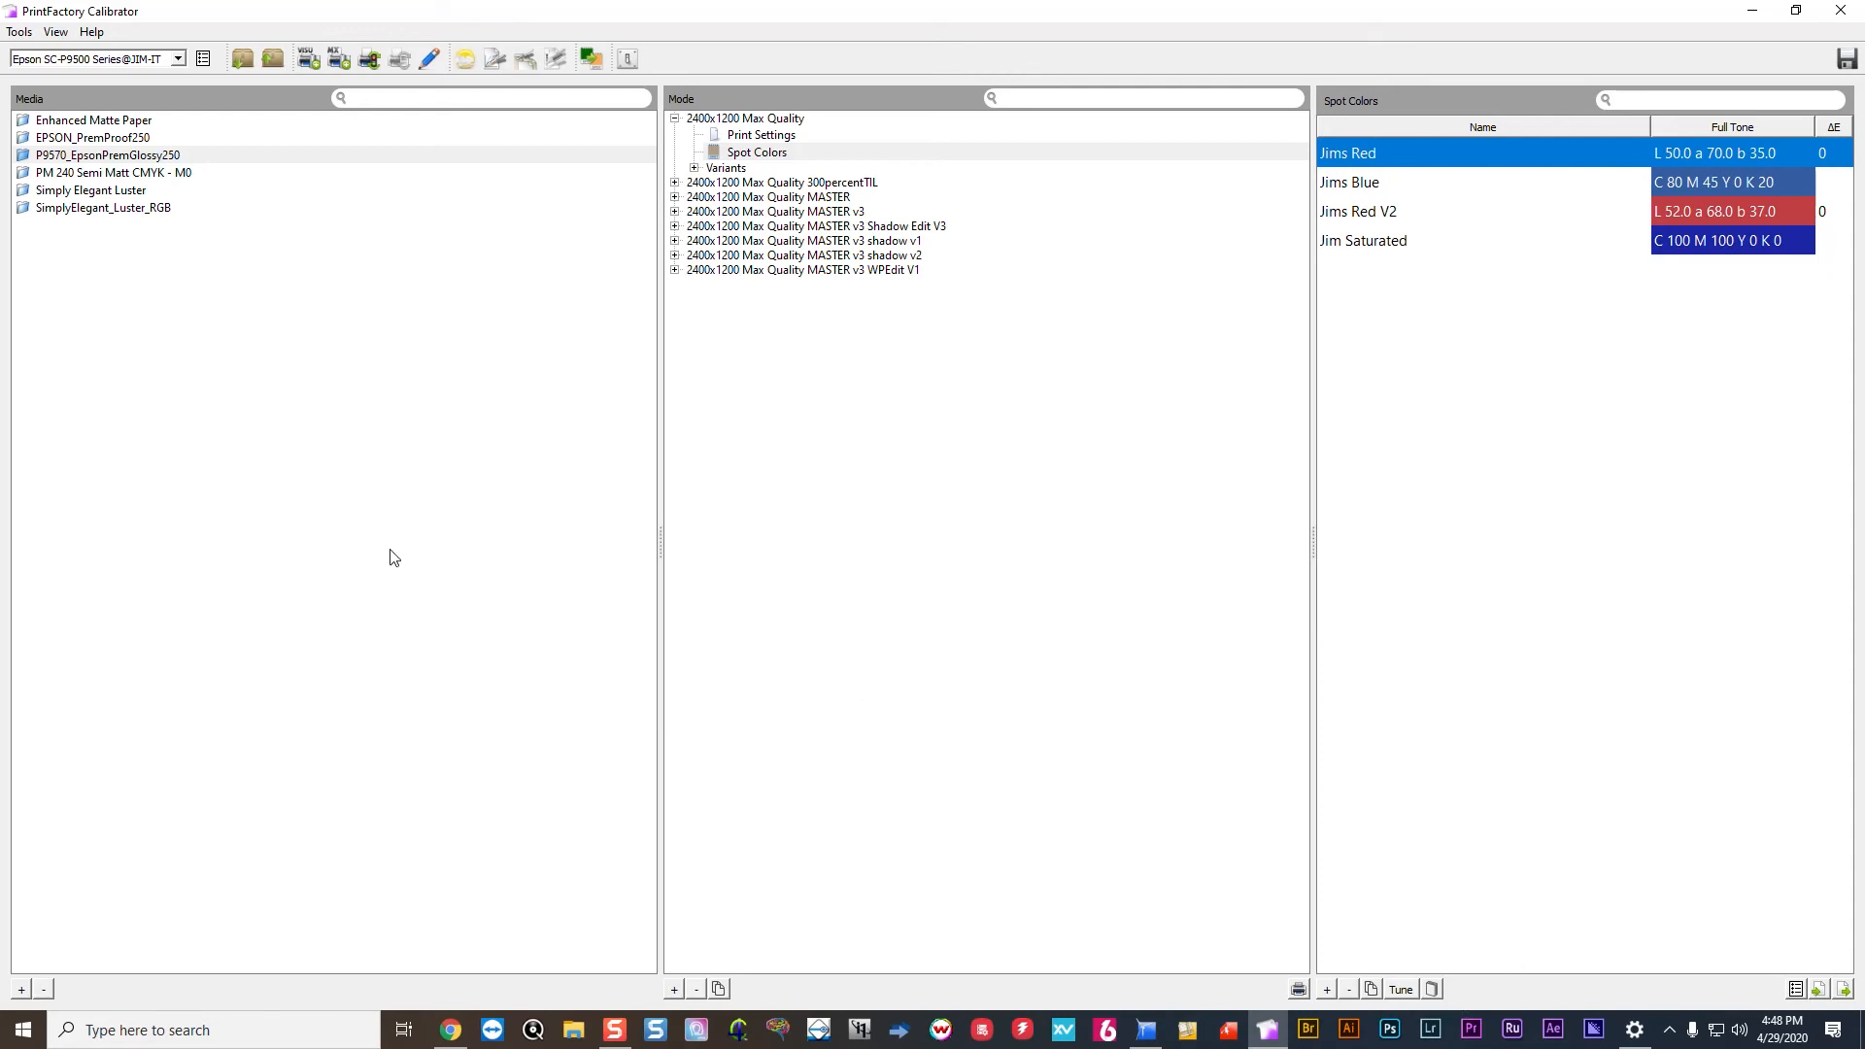
Switch to the Epson SC-F9300 Series without saving local changes, and show the spot colors of TOP_Valuer_Stealth_Prod75 in 720x720_2p_Native mode.
left_click(180, 61)
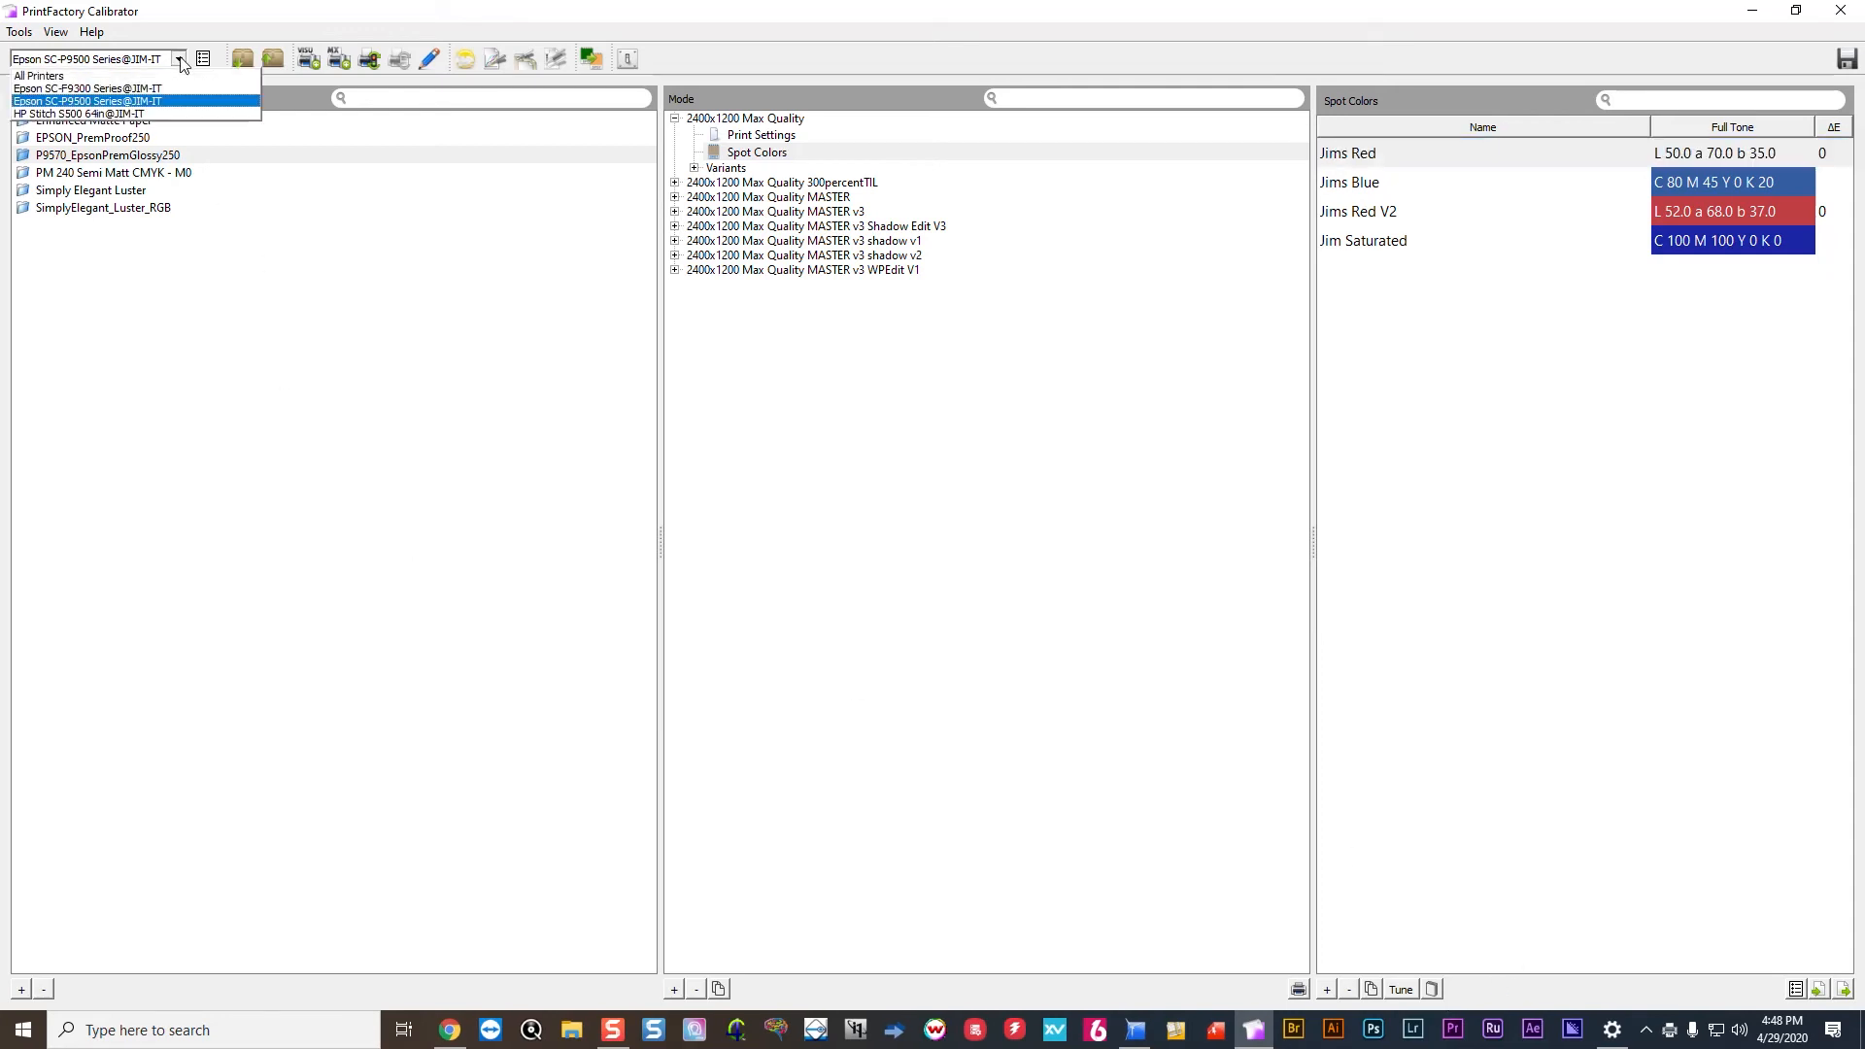
left_click(97, 89)
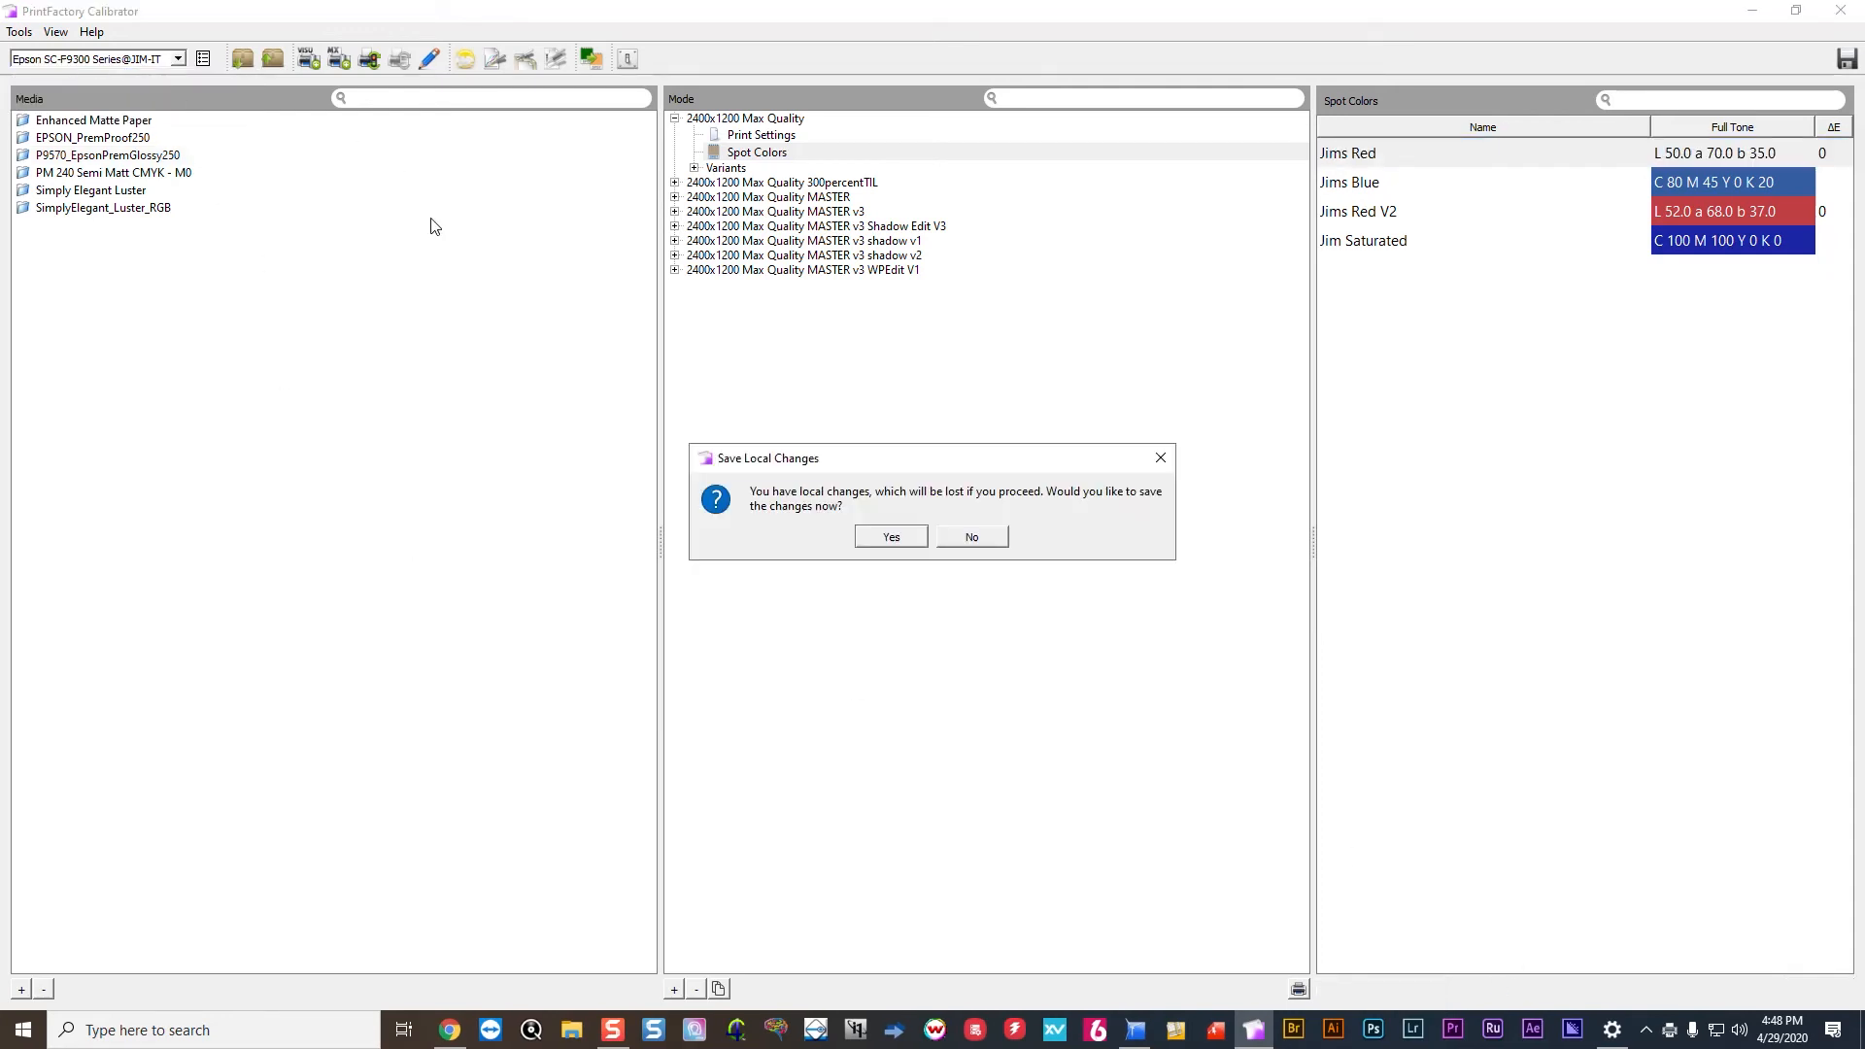
left_click(959, 537)
left_click(85, 121)
left_click(740, 121)
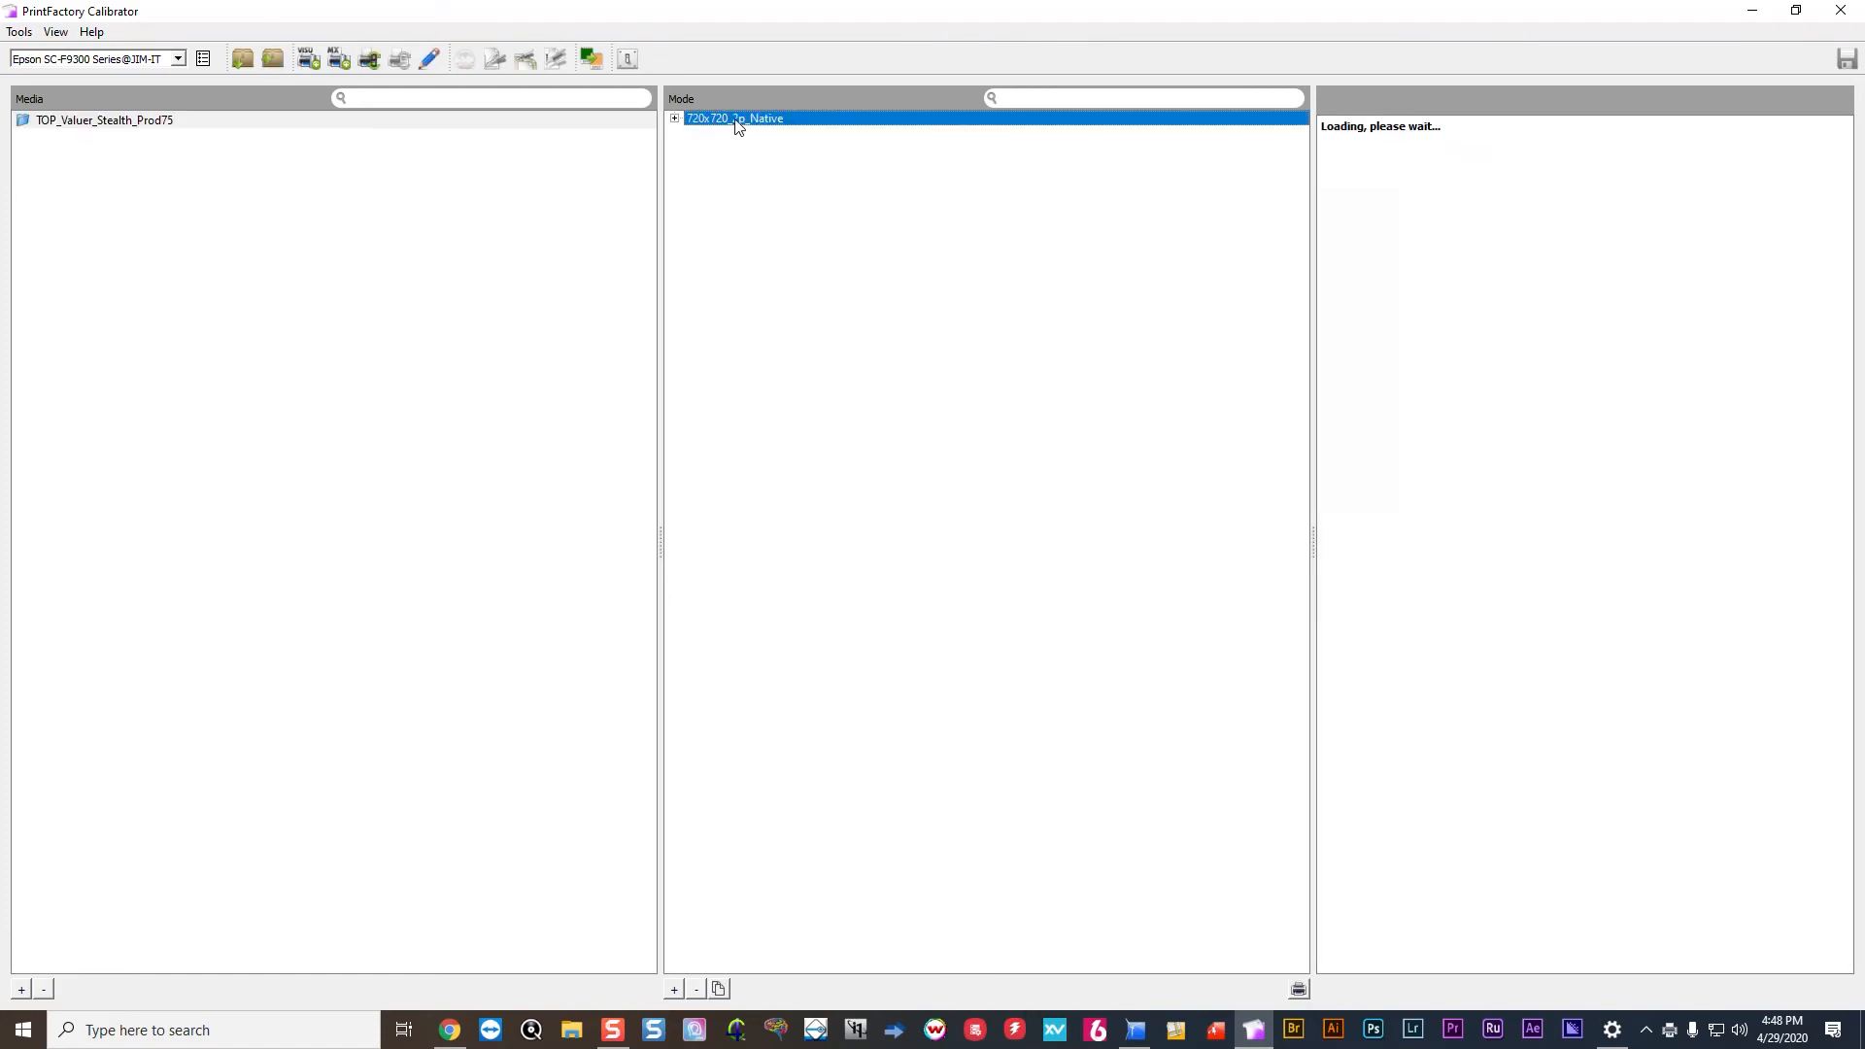
left_click(675, 118)
left_click(762, 153)
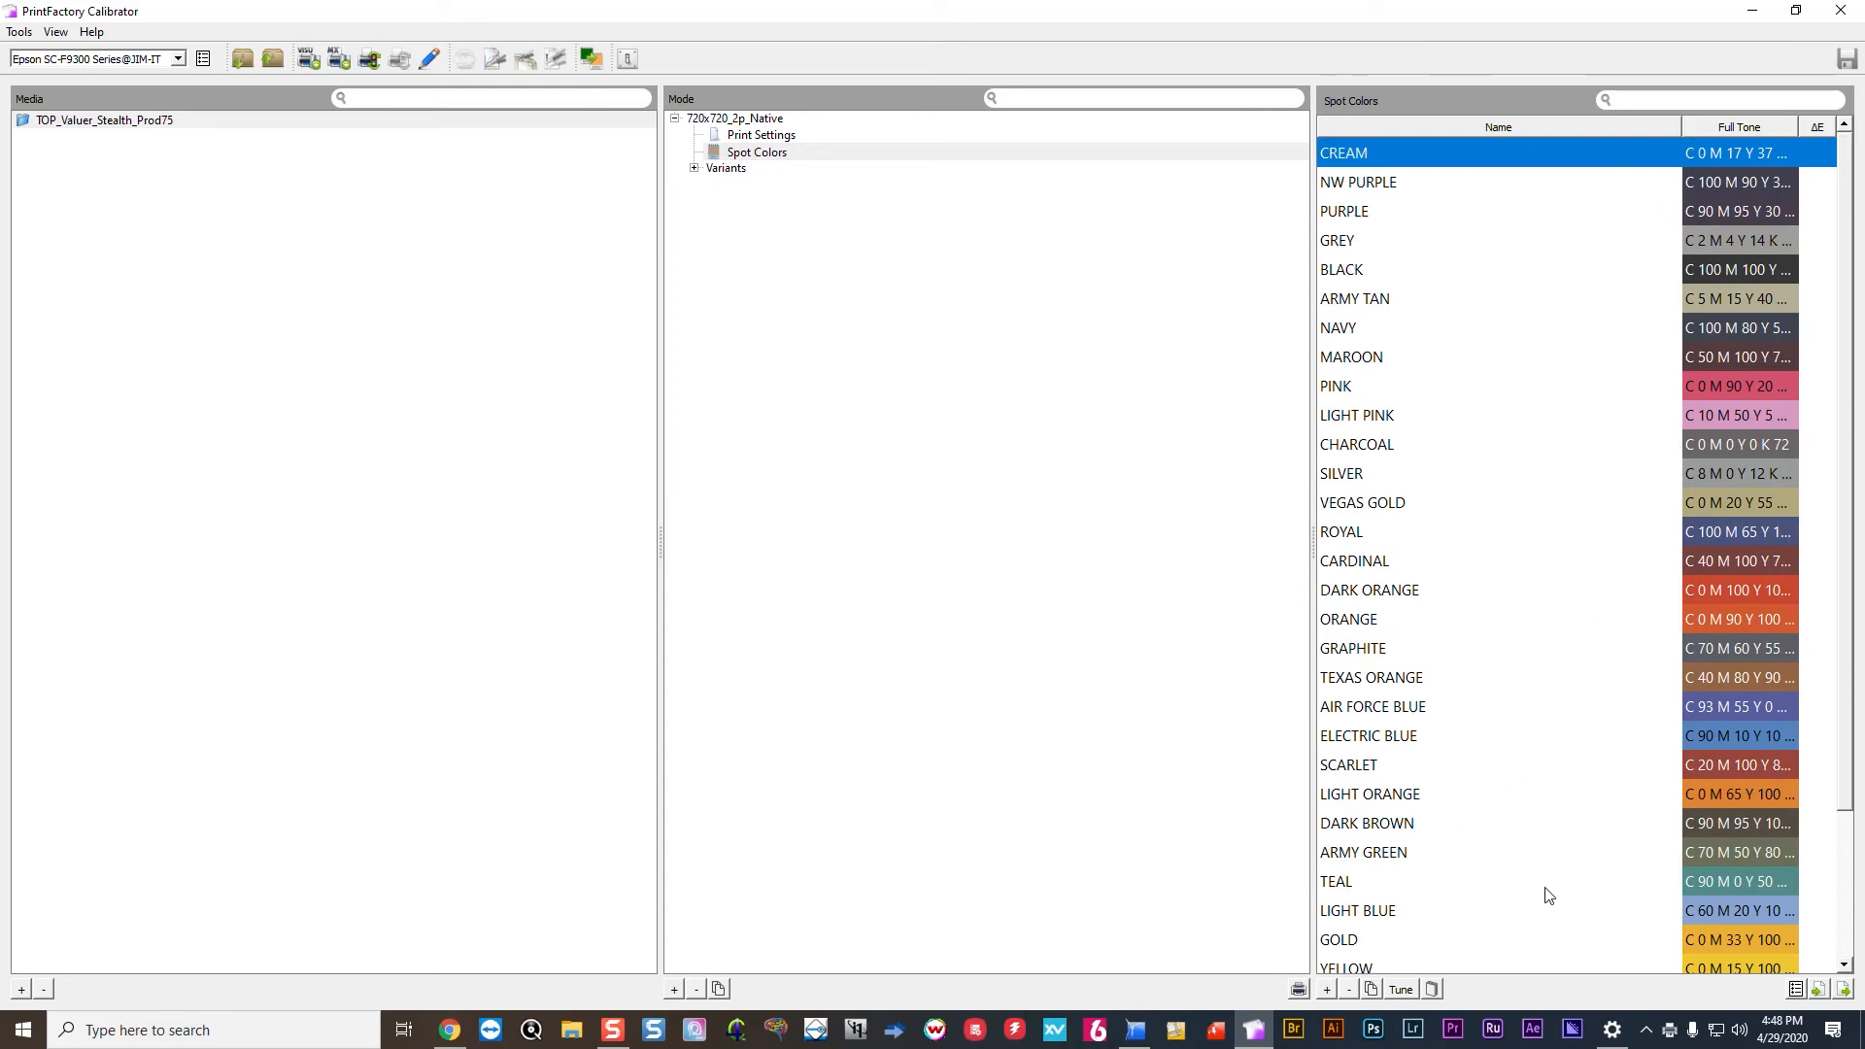
Start generating a color book from the spot colors and set the patch width and height to 3 inches.
left_click(1432, 990)
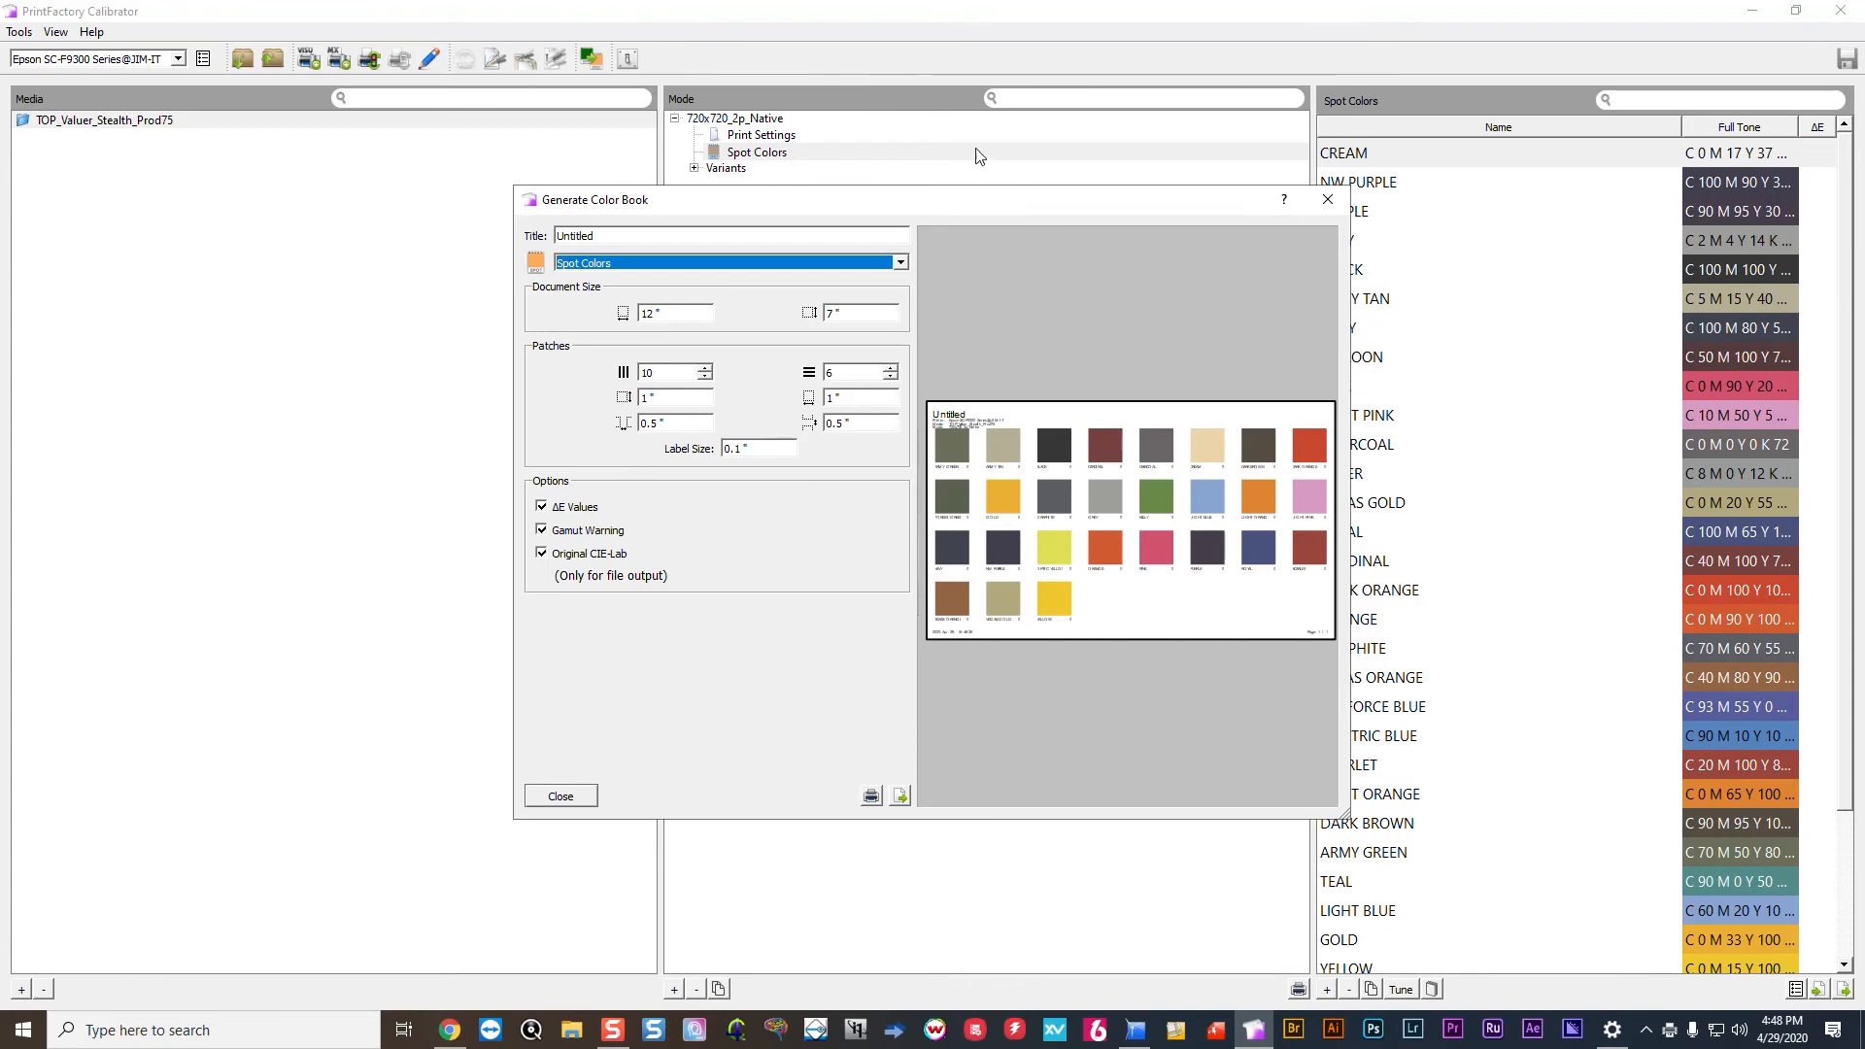
left_click_drag(969, 203, 733, 170)
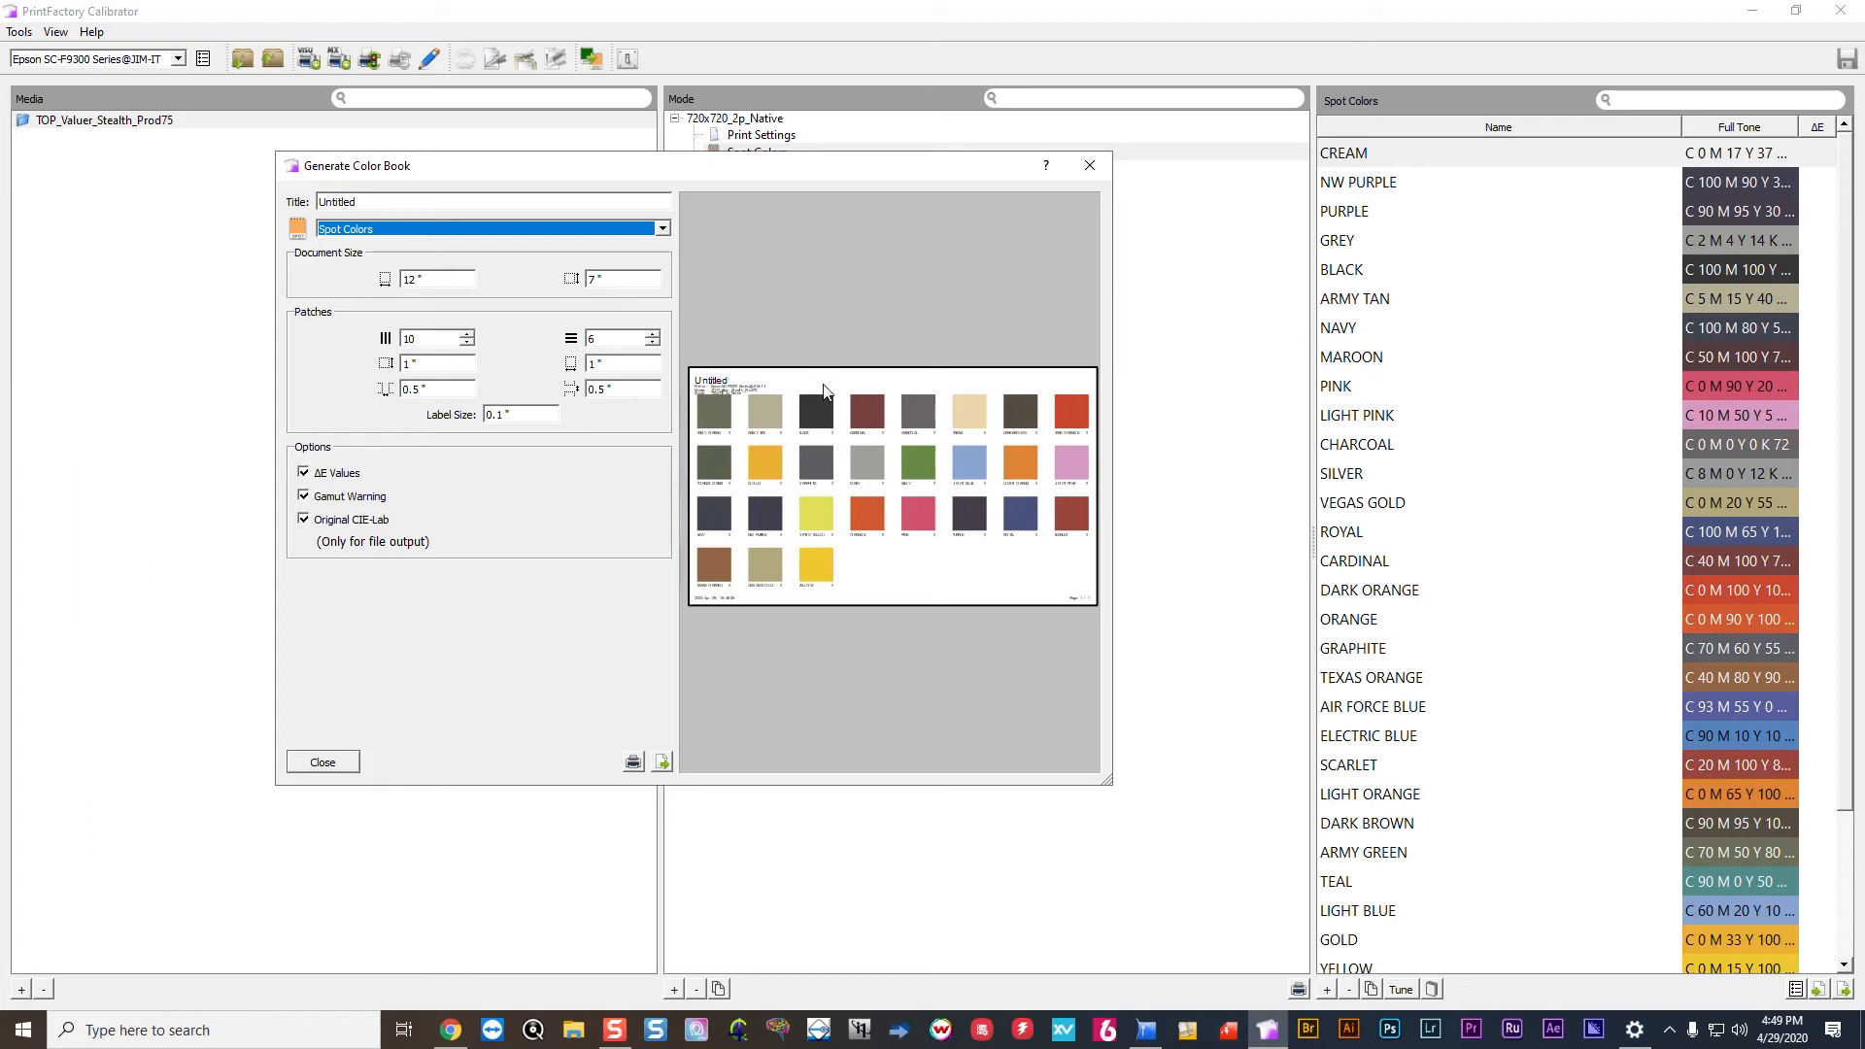
left_click(429, 364)
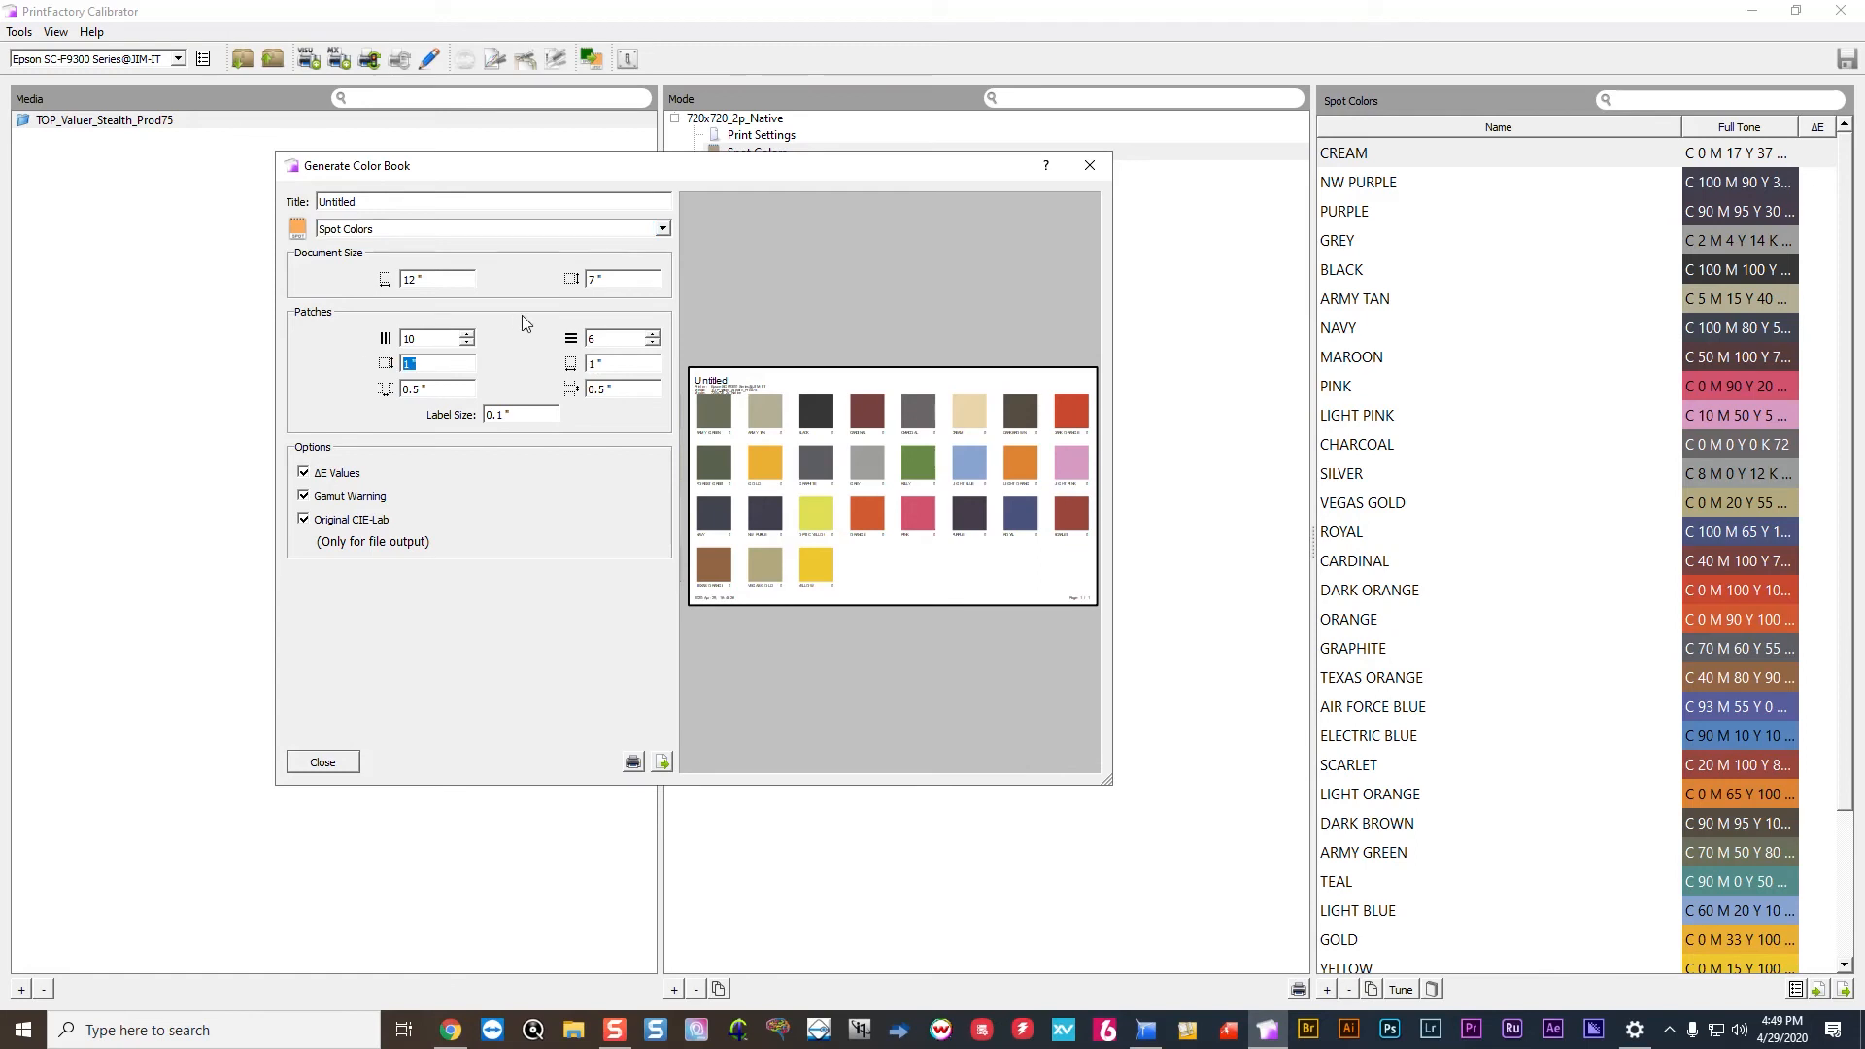
left_click(643, 363)
type("3")
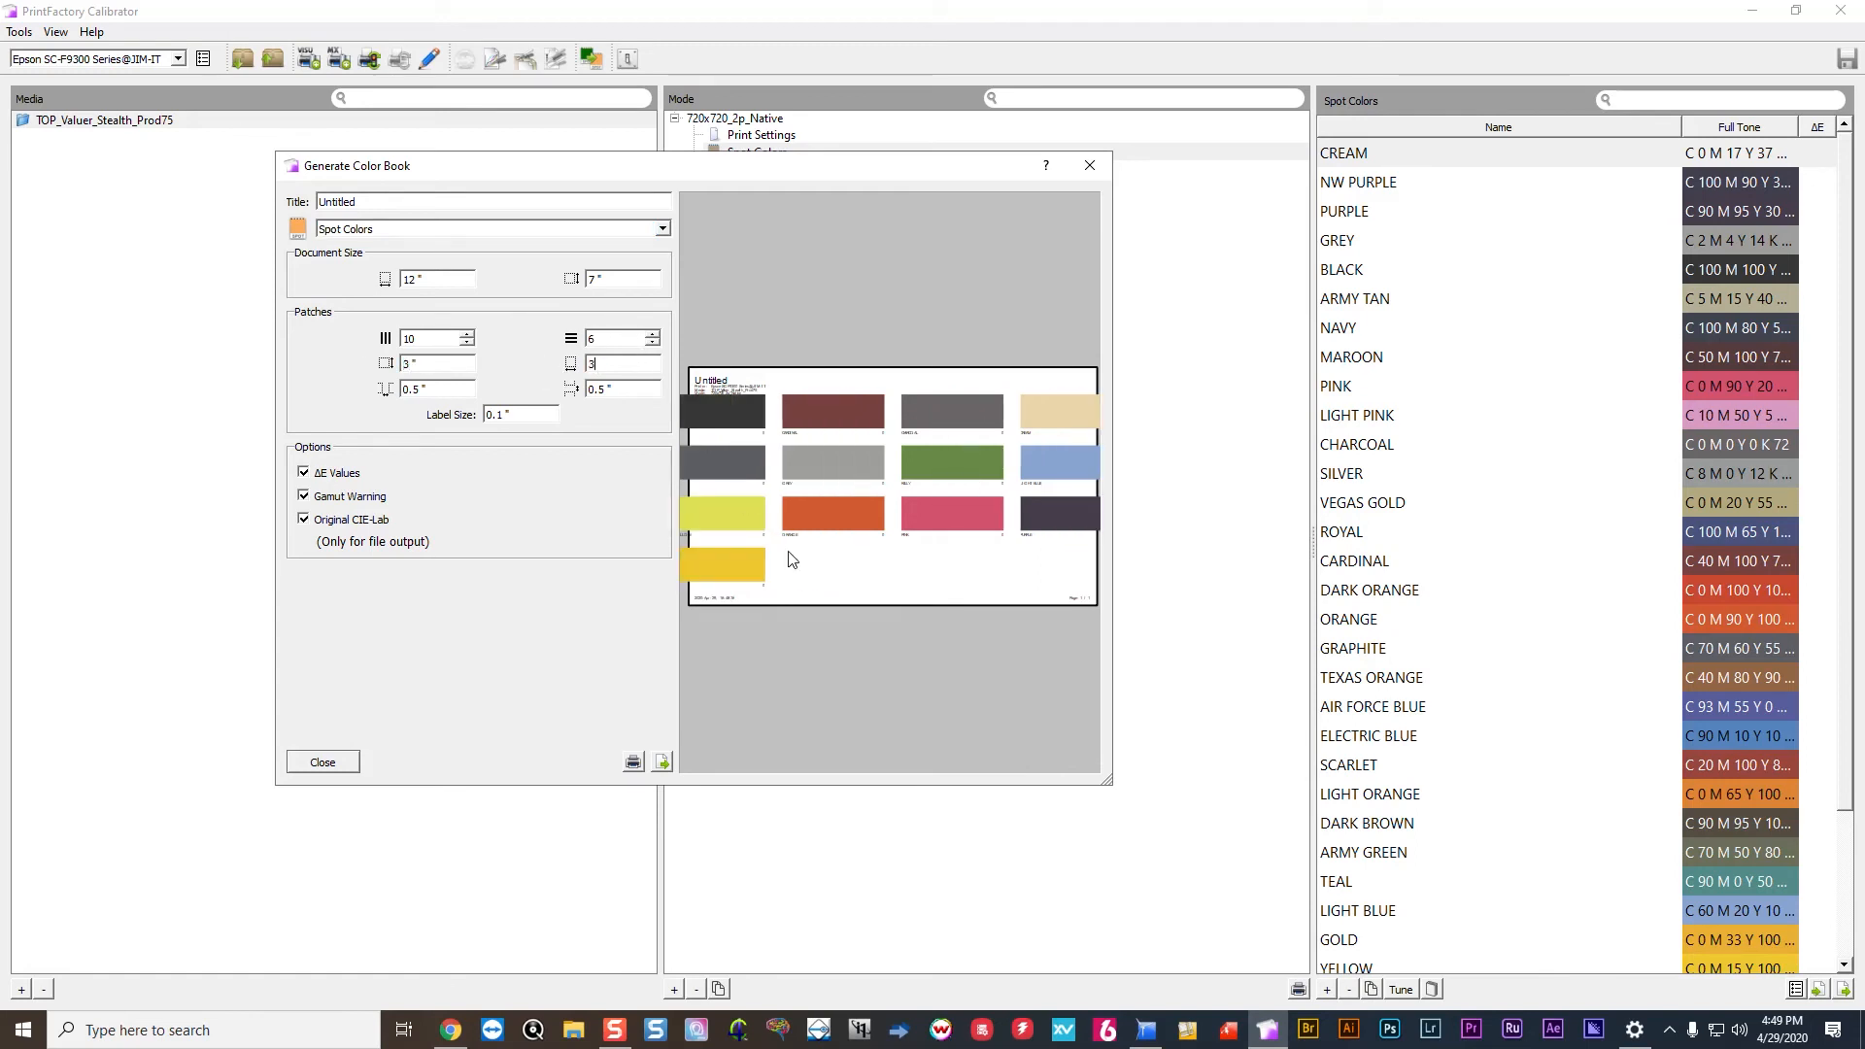
left_click(630, 392)
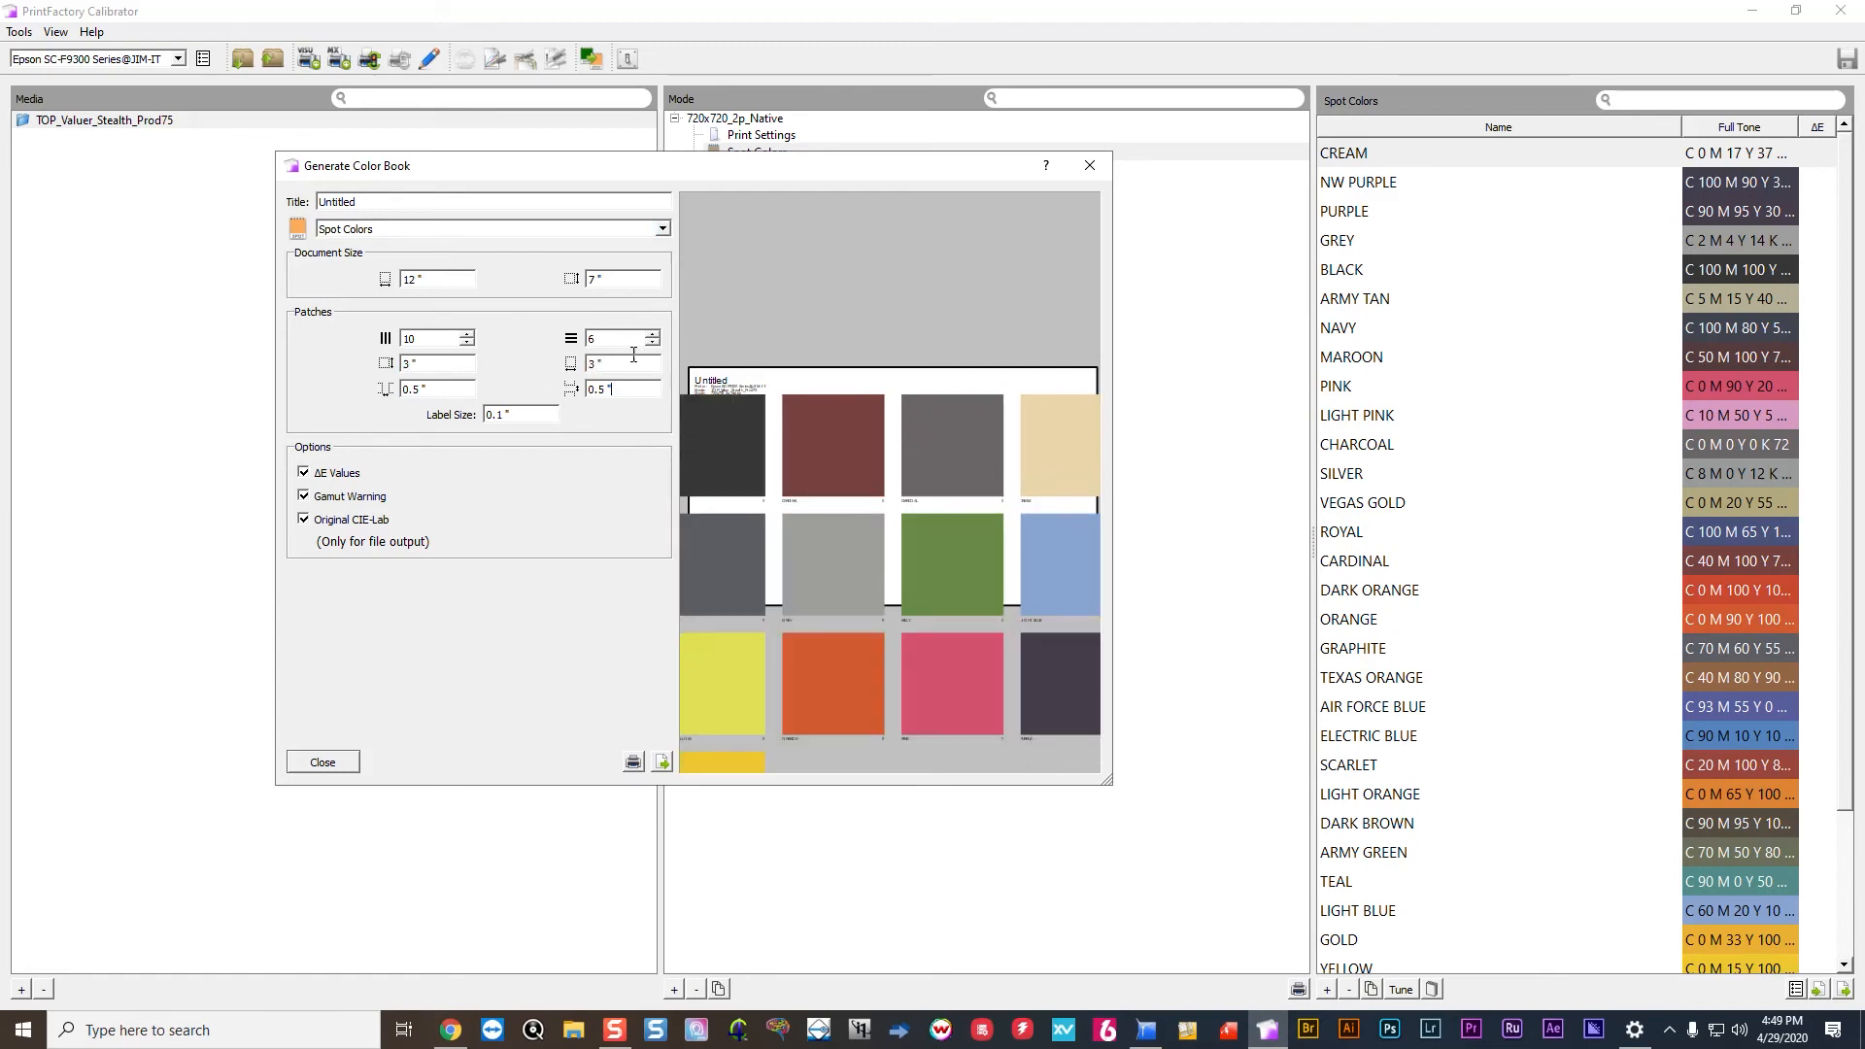
Set the color book's document size to 20 inches wide and 12 inches high.
left_click(462, 279)
type("1")
left_click(574, 280)
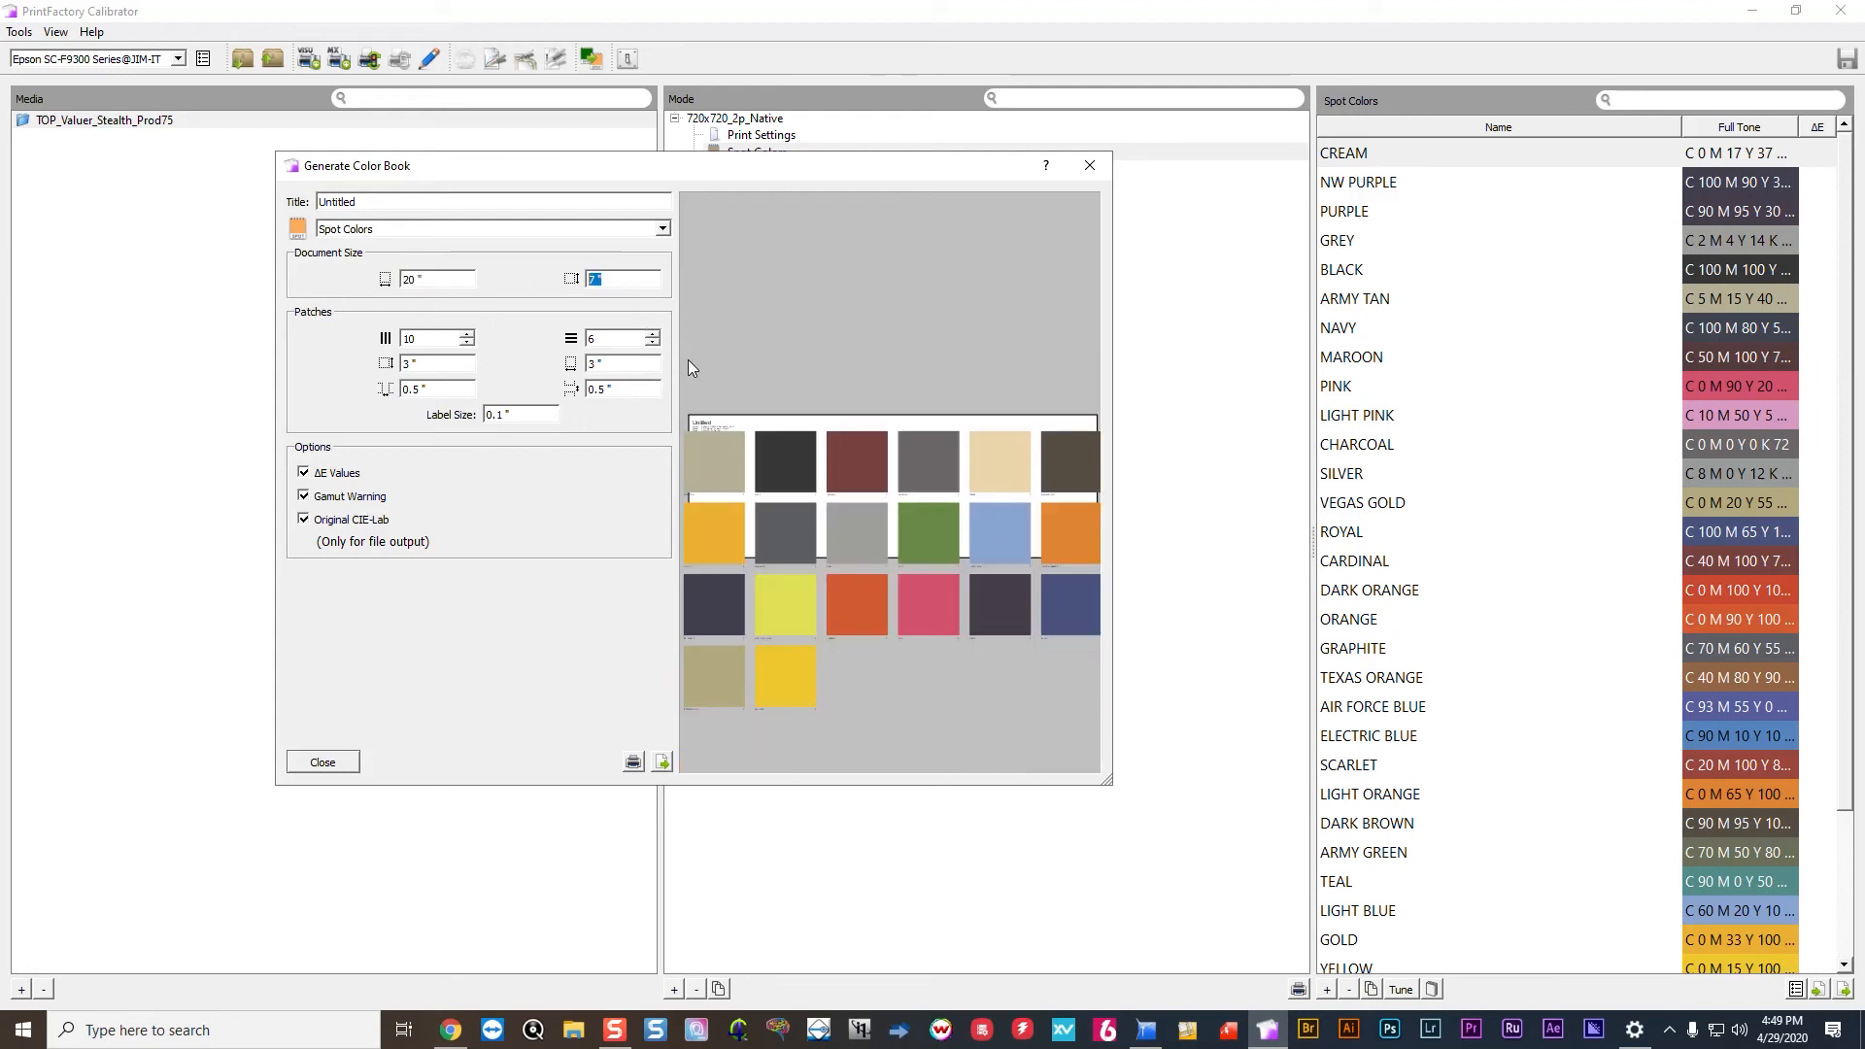
type("12")
left_click(626, 337)
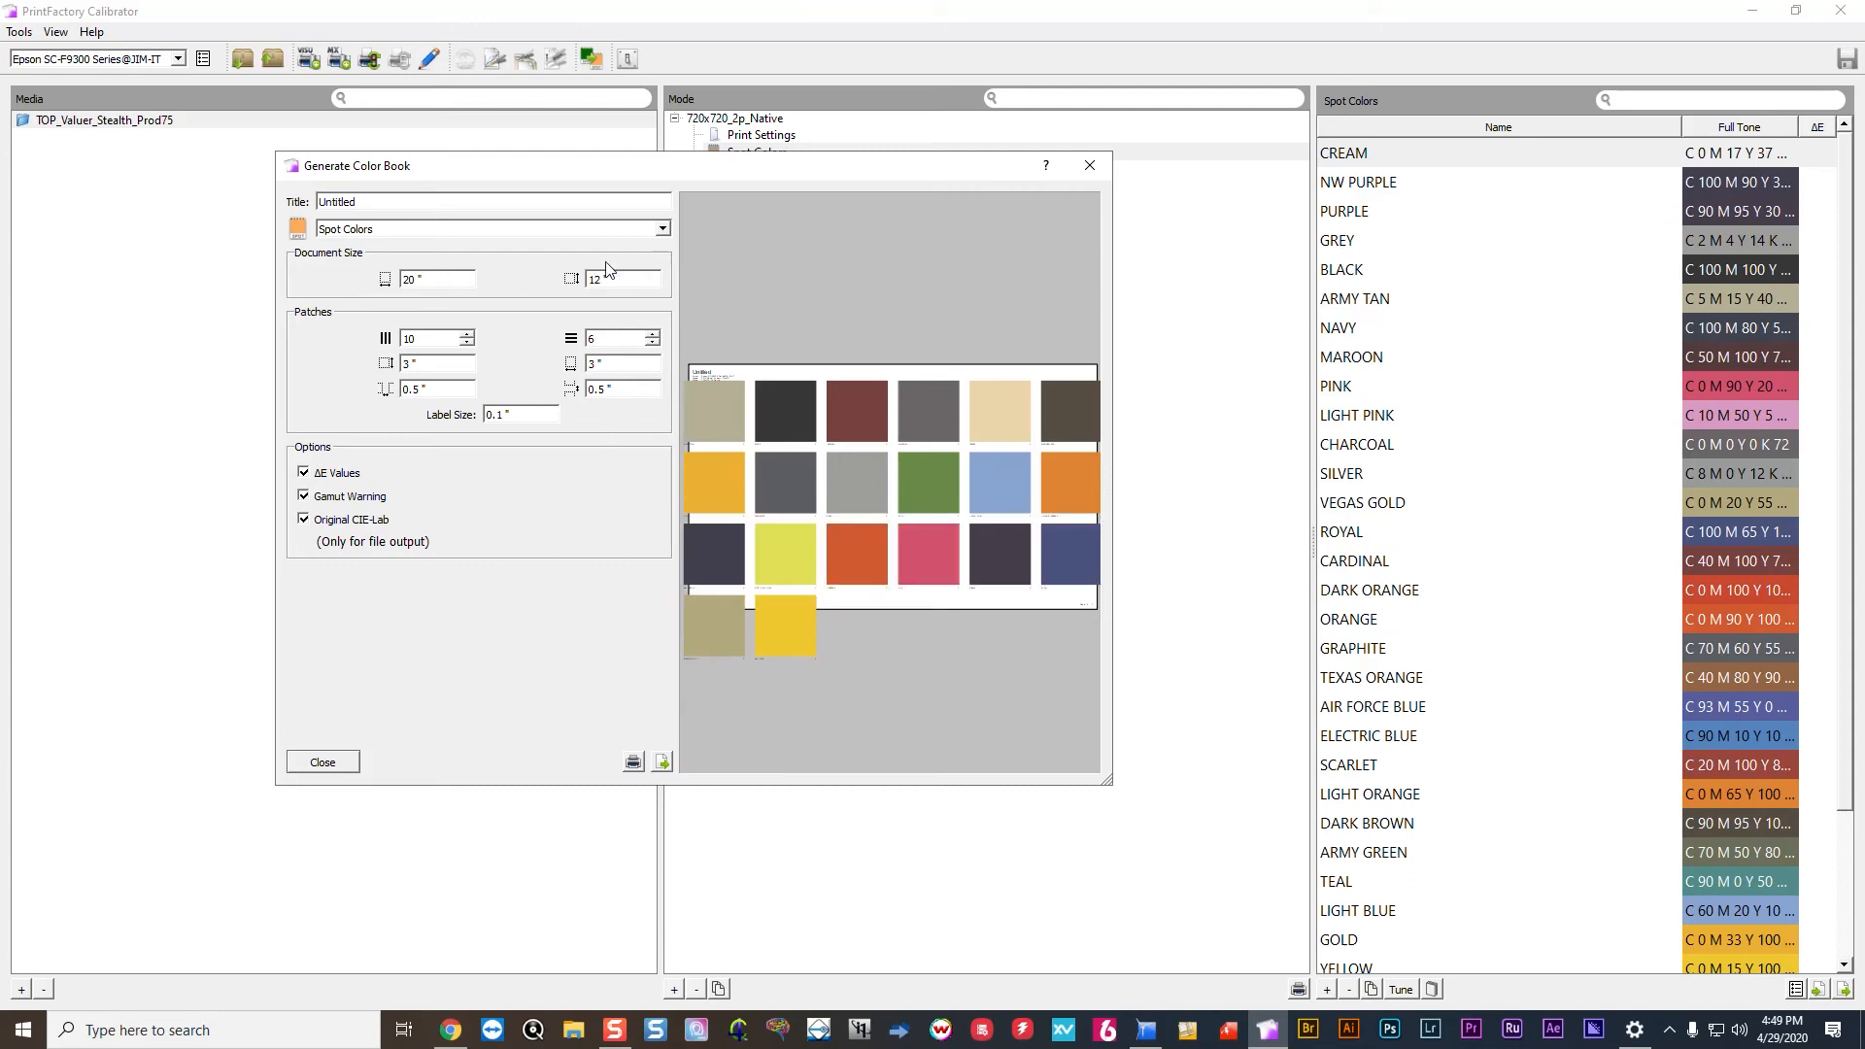
Enlarge the color book's document size to 24 inches wide and 20 inches high.
left_click_drag(458, 284, 346, 277)
type("24")
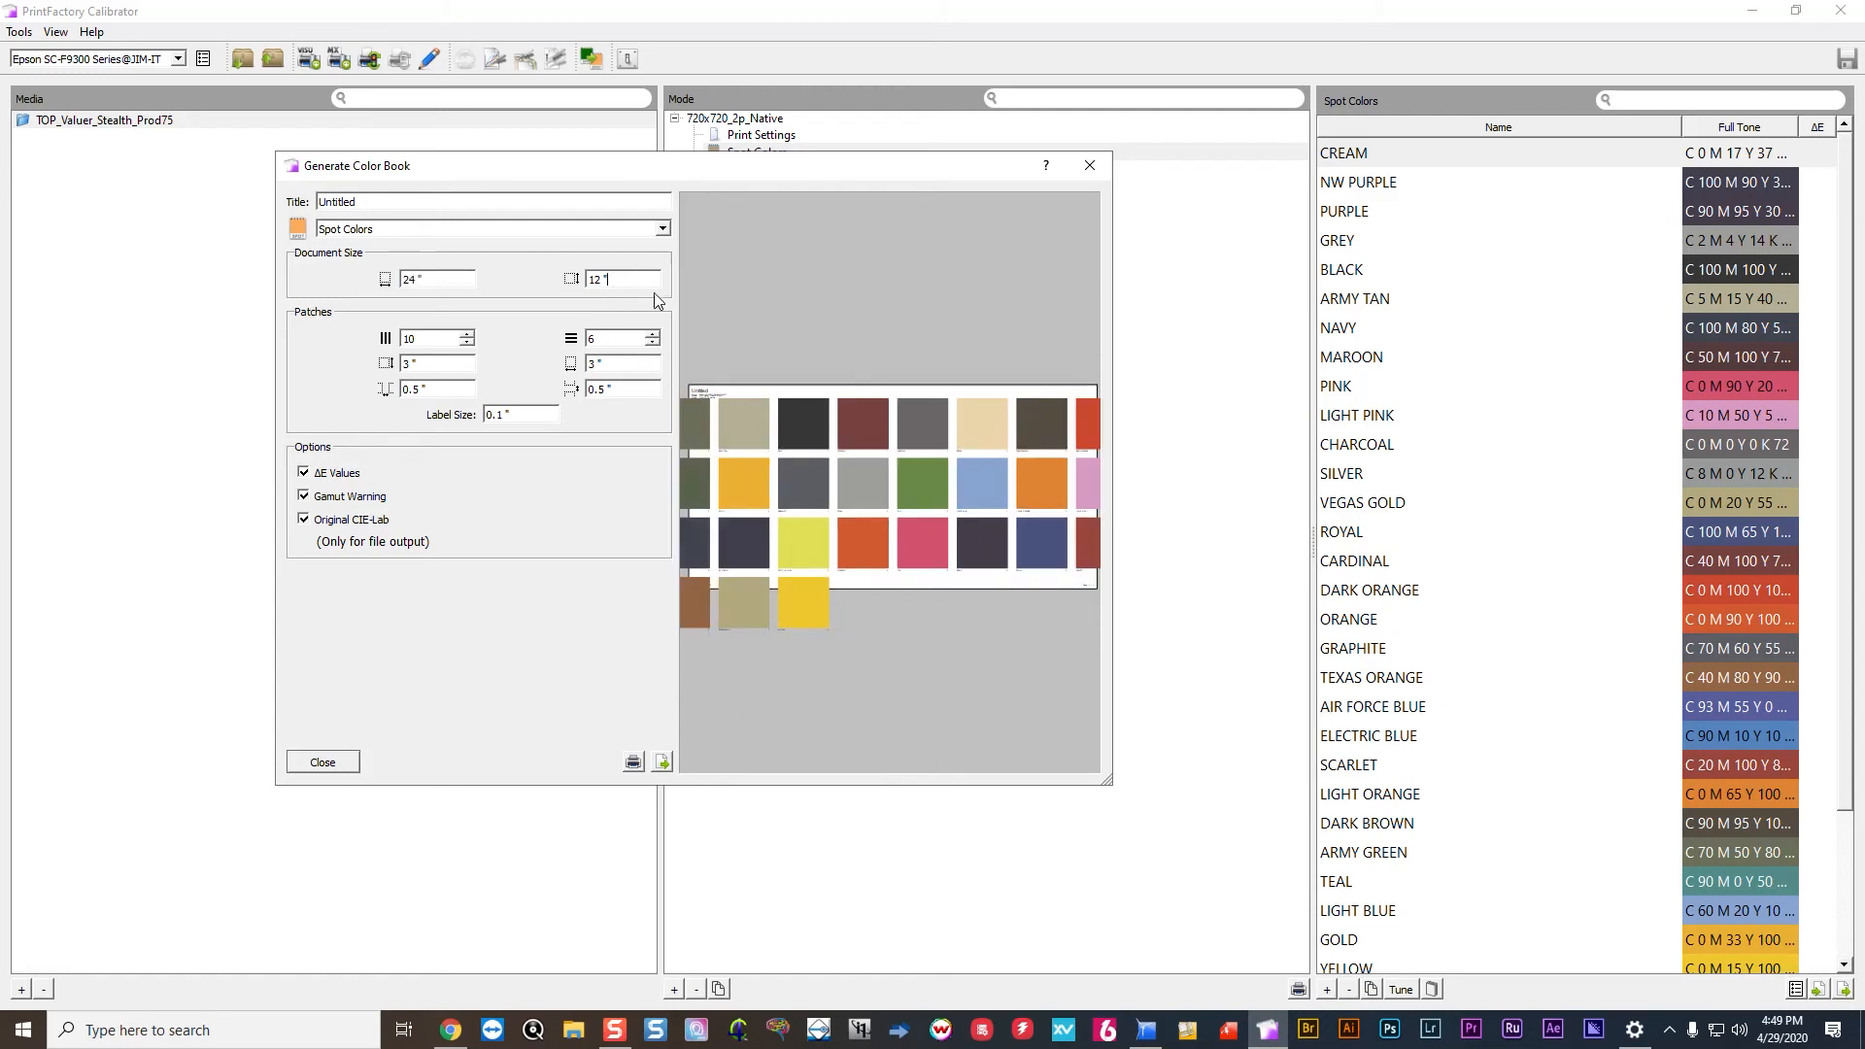
left_click_drag(646, 279, 488, 278)
type("20")
left_click(466, 284)
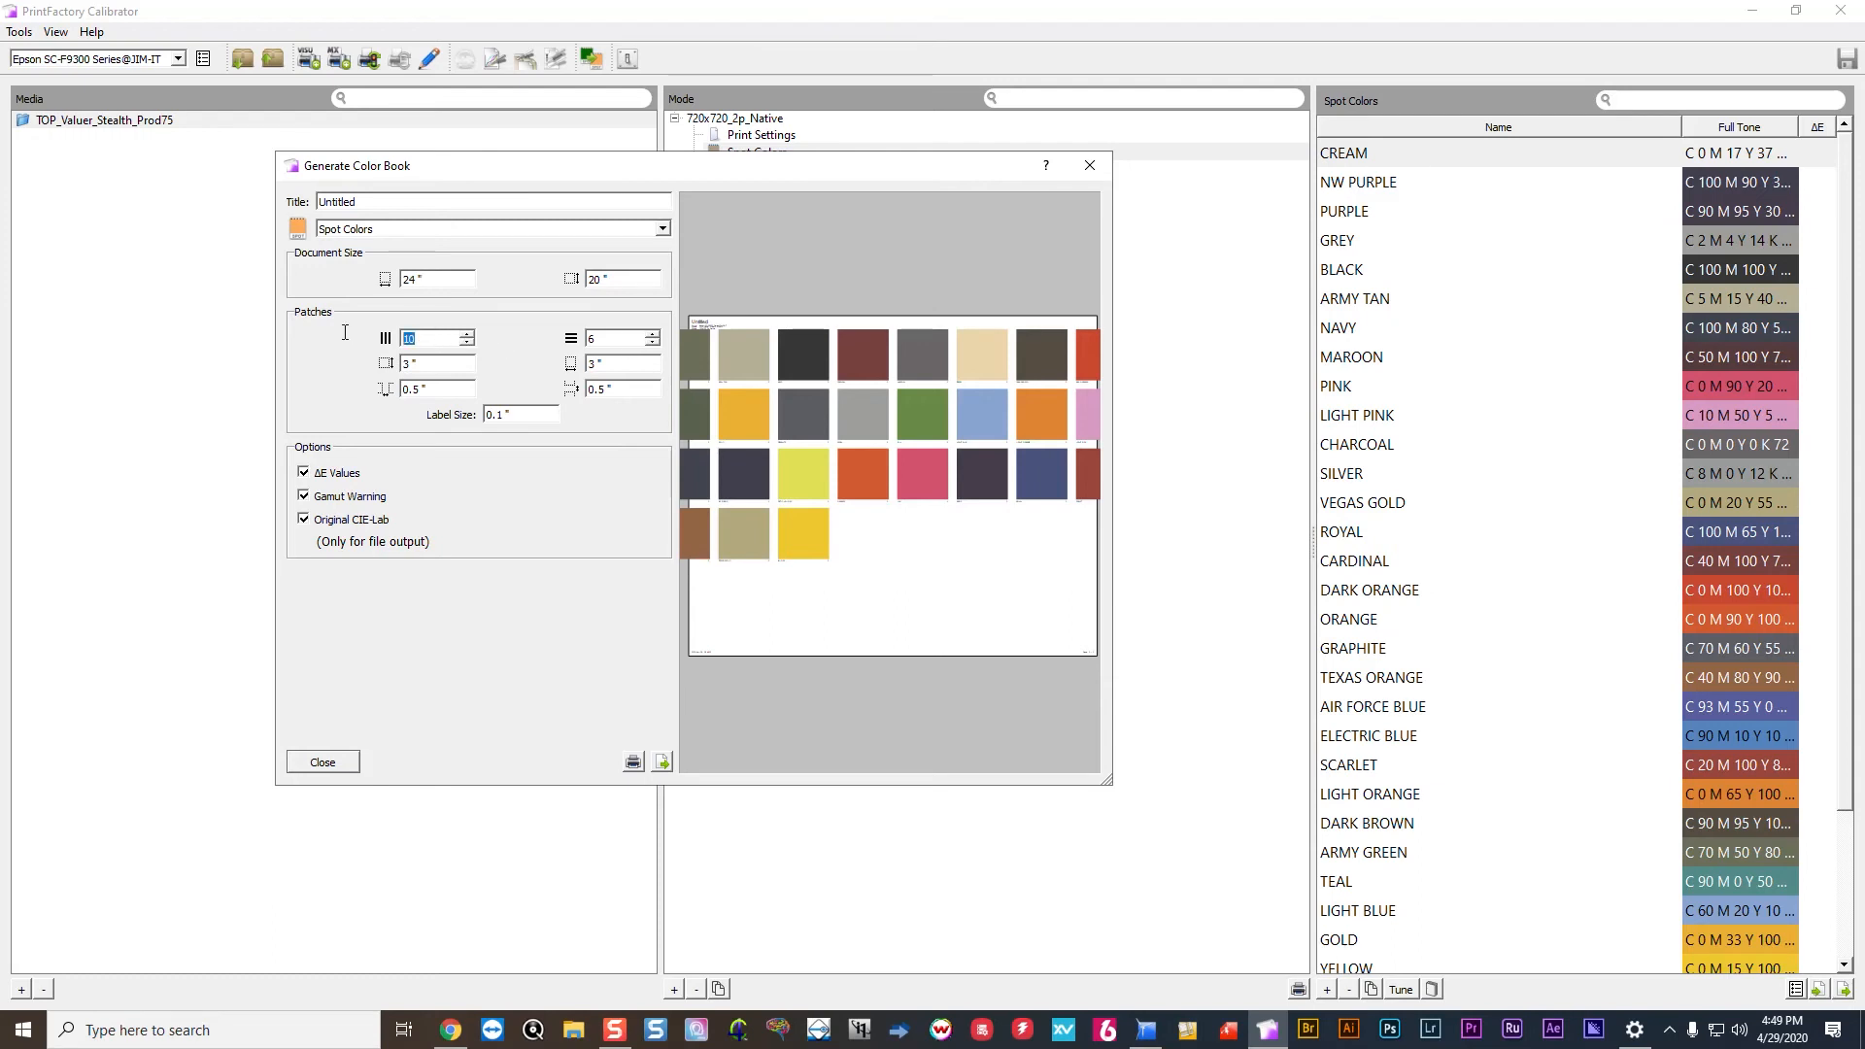
Arrange the patches in 6 columns and 8 rows, and set the document height to 24 inches.
left_click_drag(413, 338, 359, 337)
type("6")
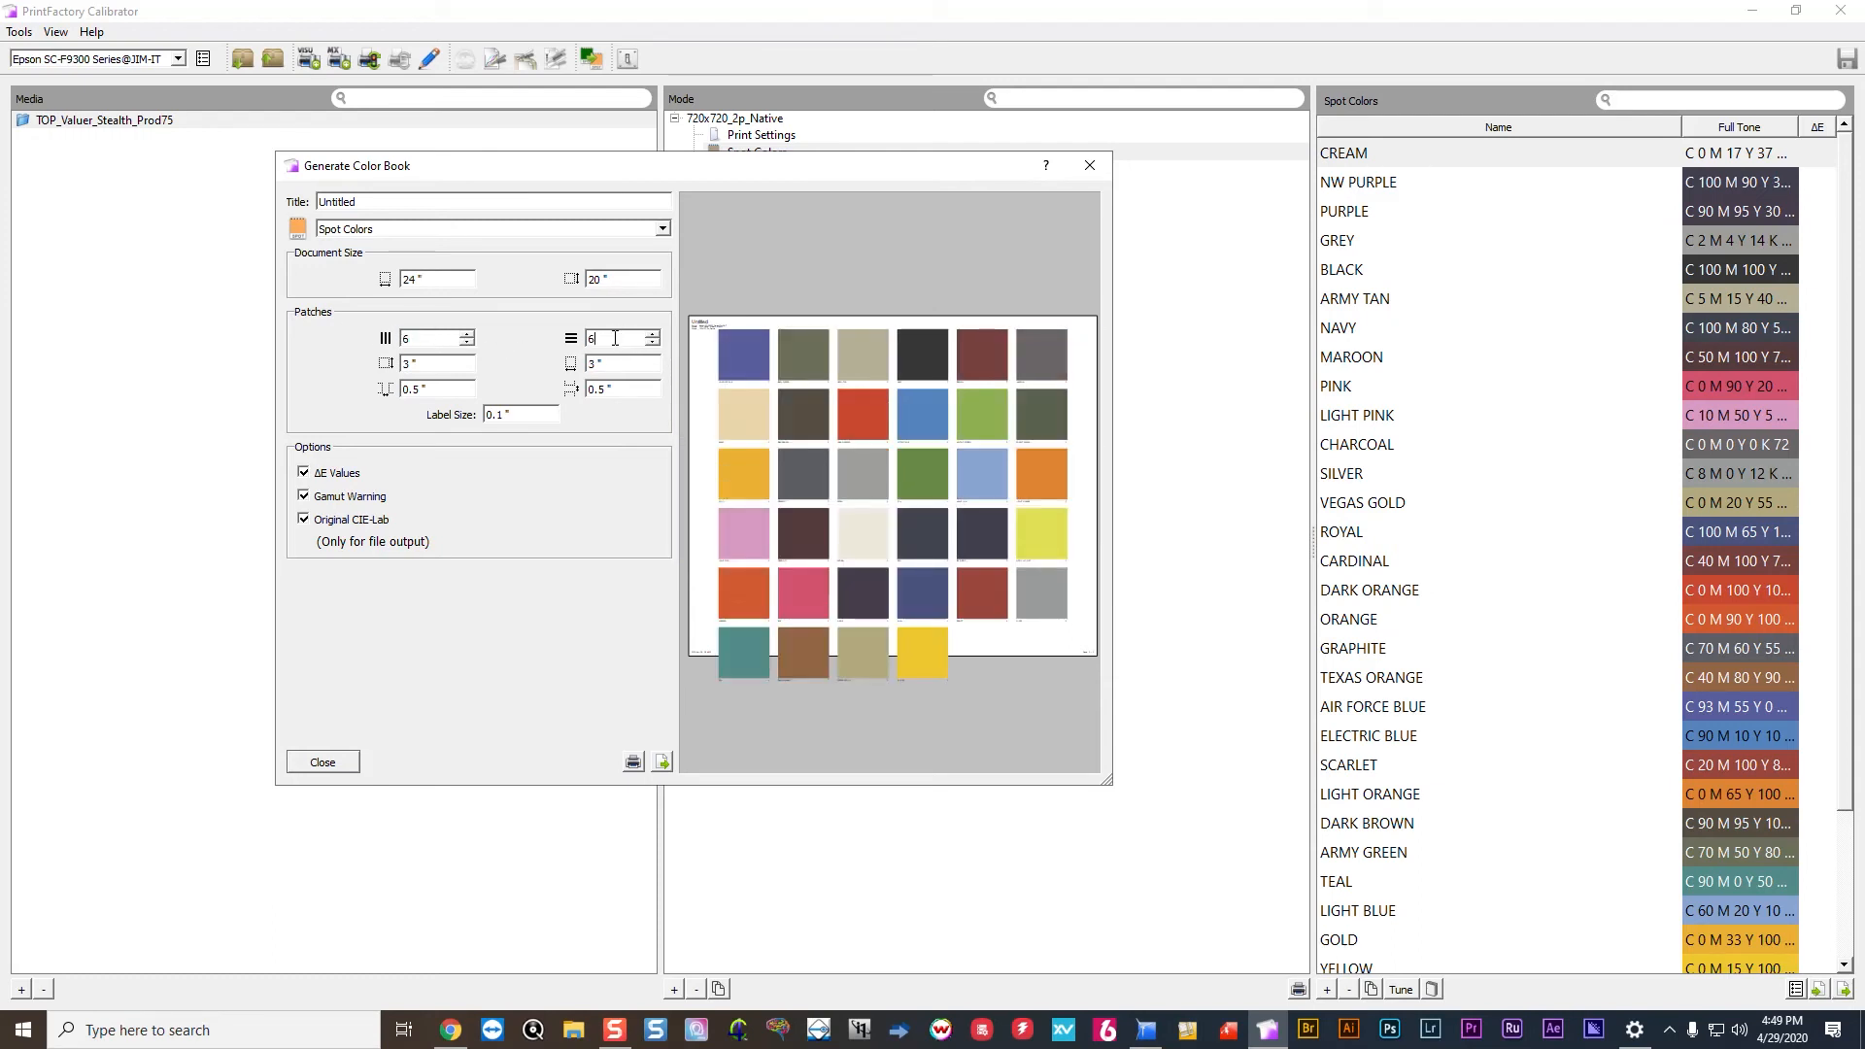
left_click_drag(614, 340, 545, 341)
type("8")
left_click(423, 336)
left_click_drag(618, 280, 569, 284)
type("24")
left_click(617, 341)
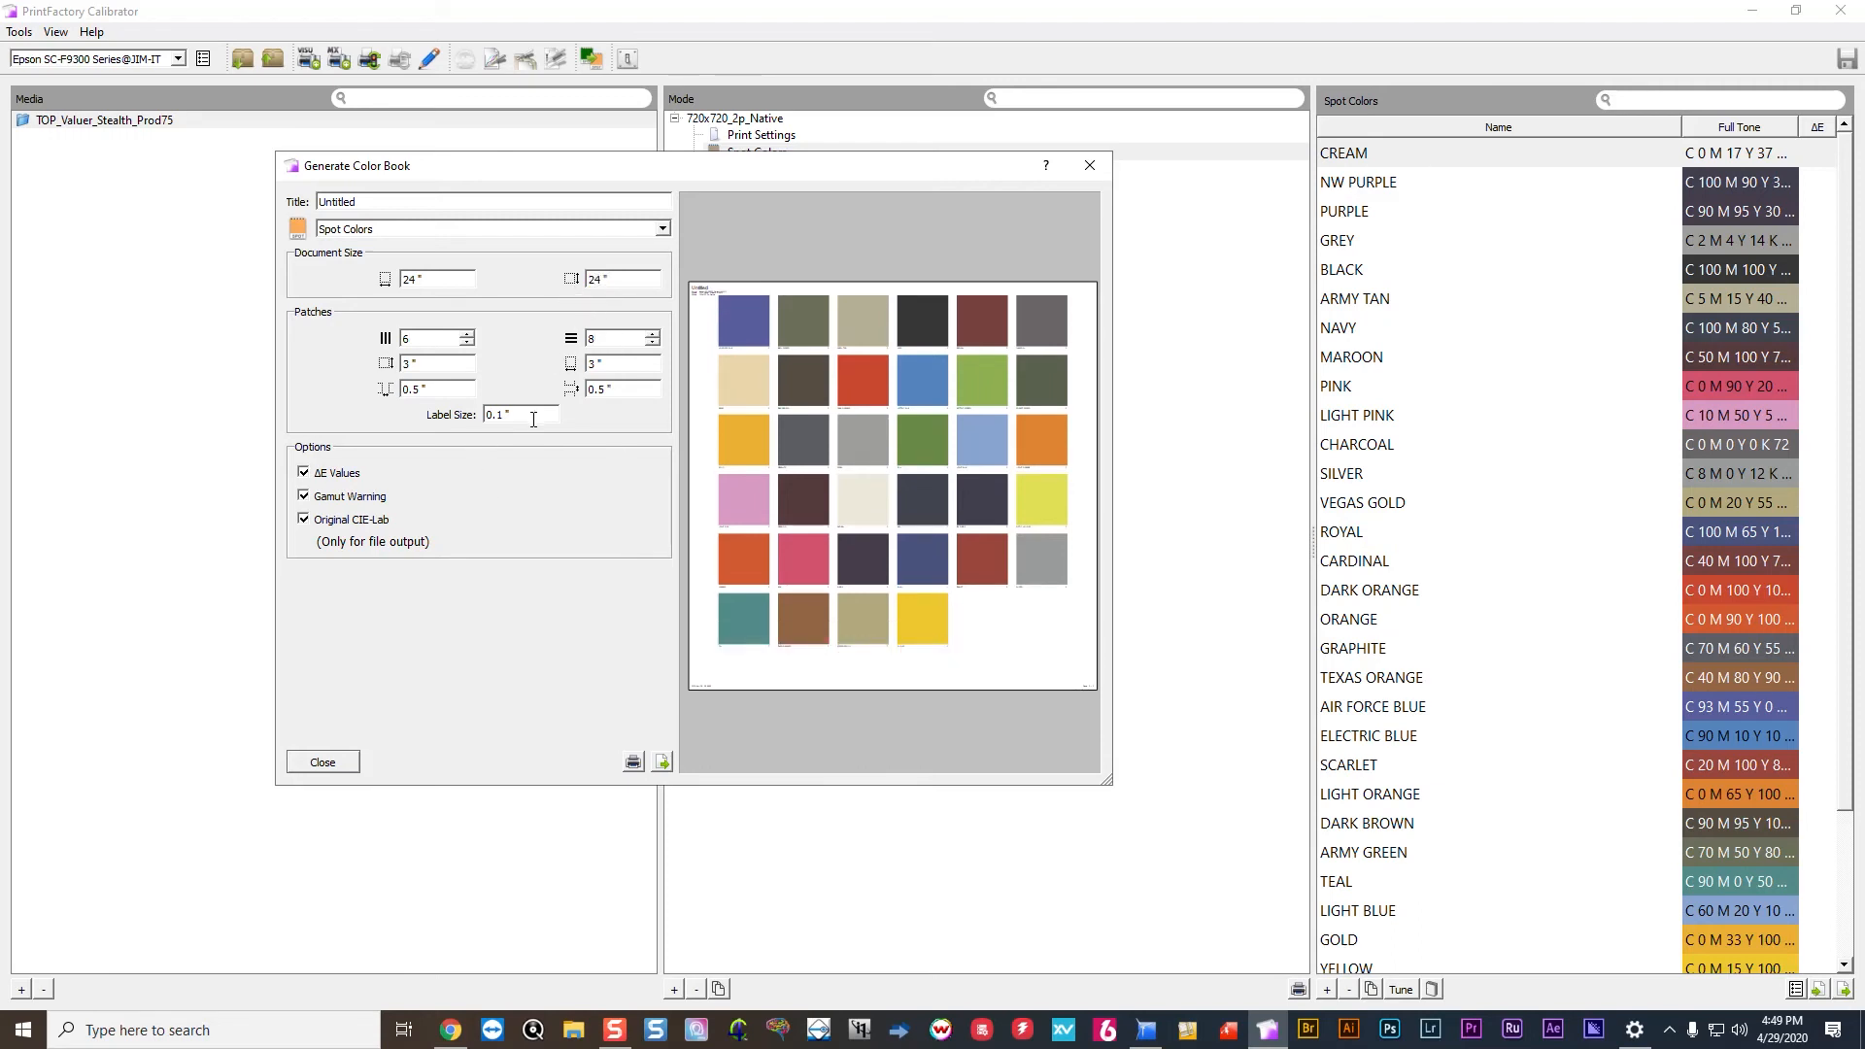
Try a label size of 0.5 inch for the color book, and set it back to 0.1 inch.
left_click_drag(526, 418, 397, 408)
type("0.5")
left_click(621, 390)
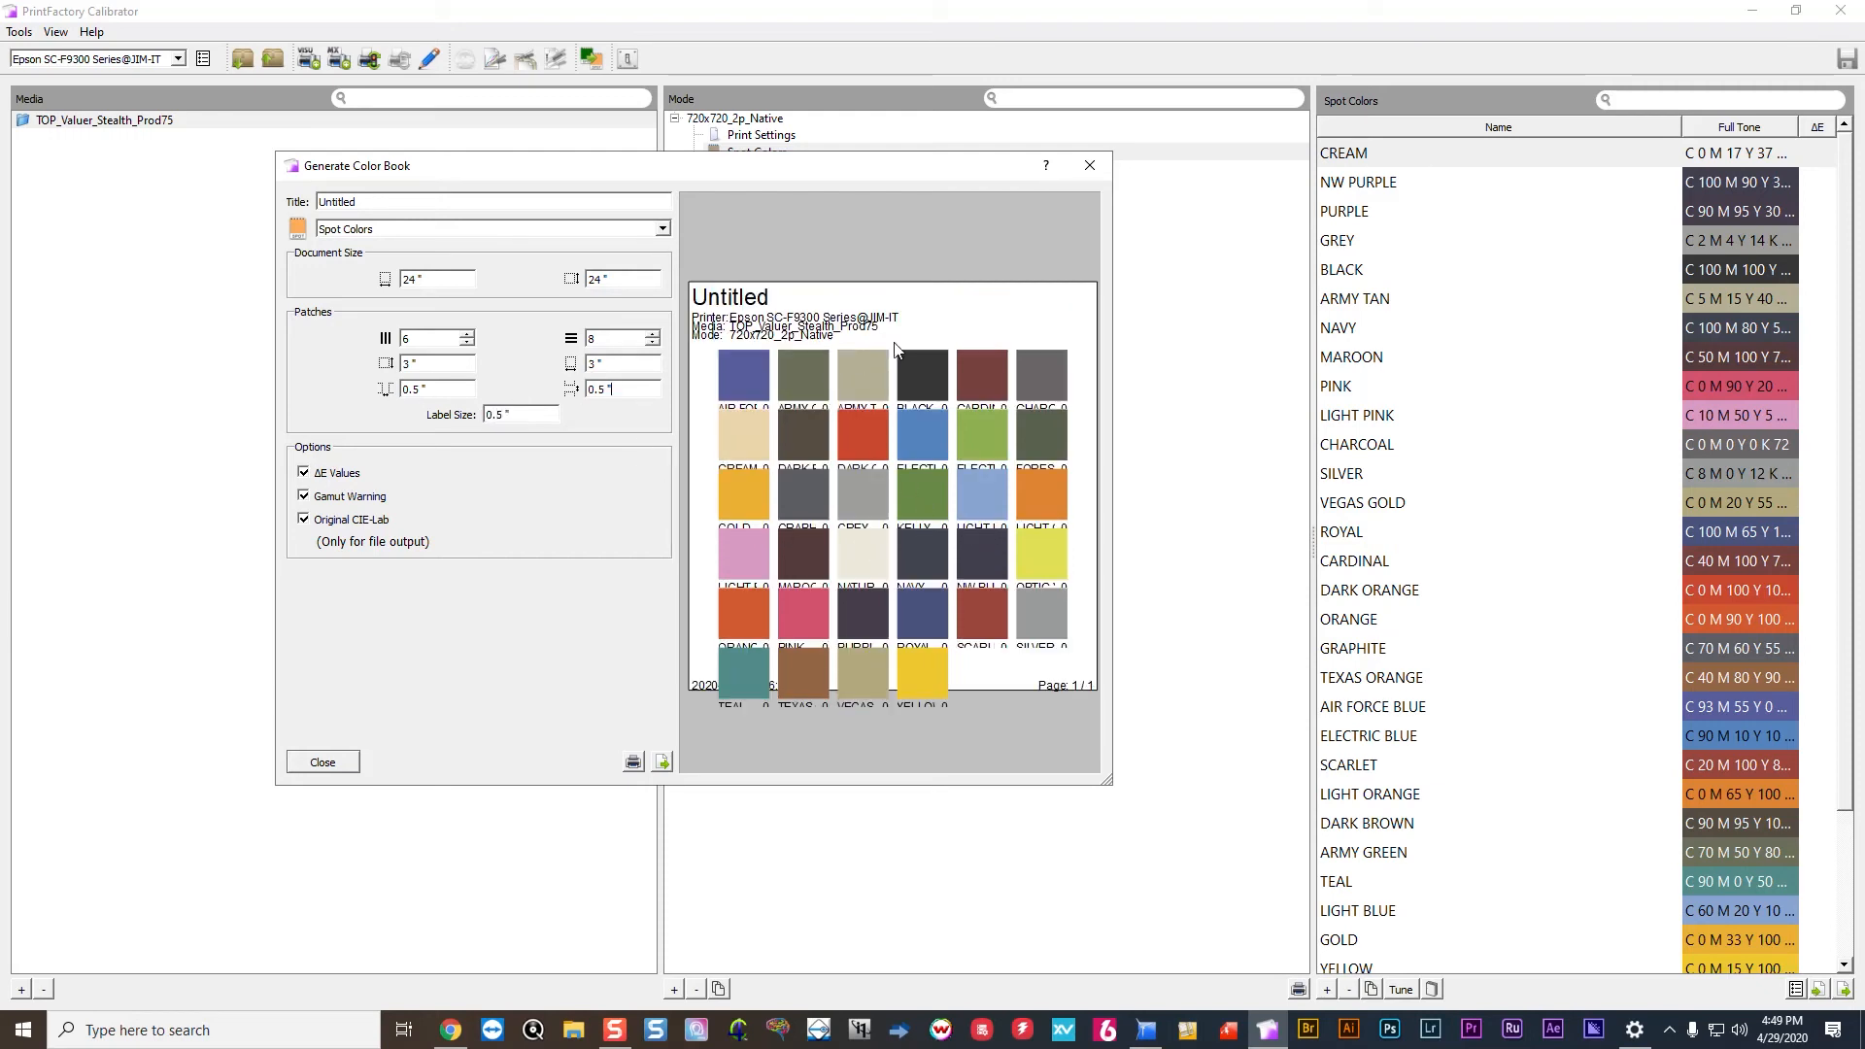
left_click_drag(519, 416, 451, 414)
type("0.1")
left_click(629, 389)
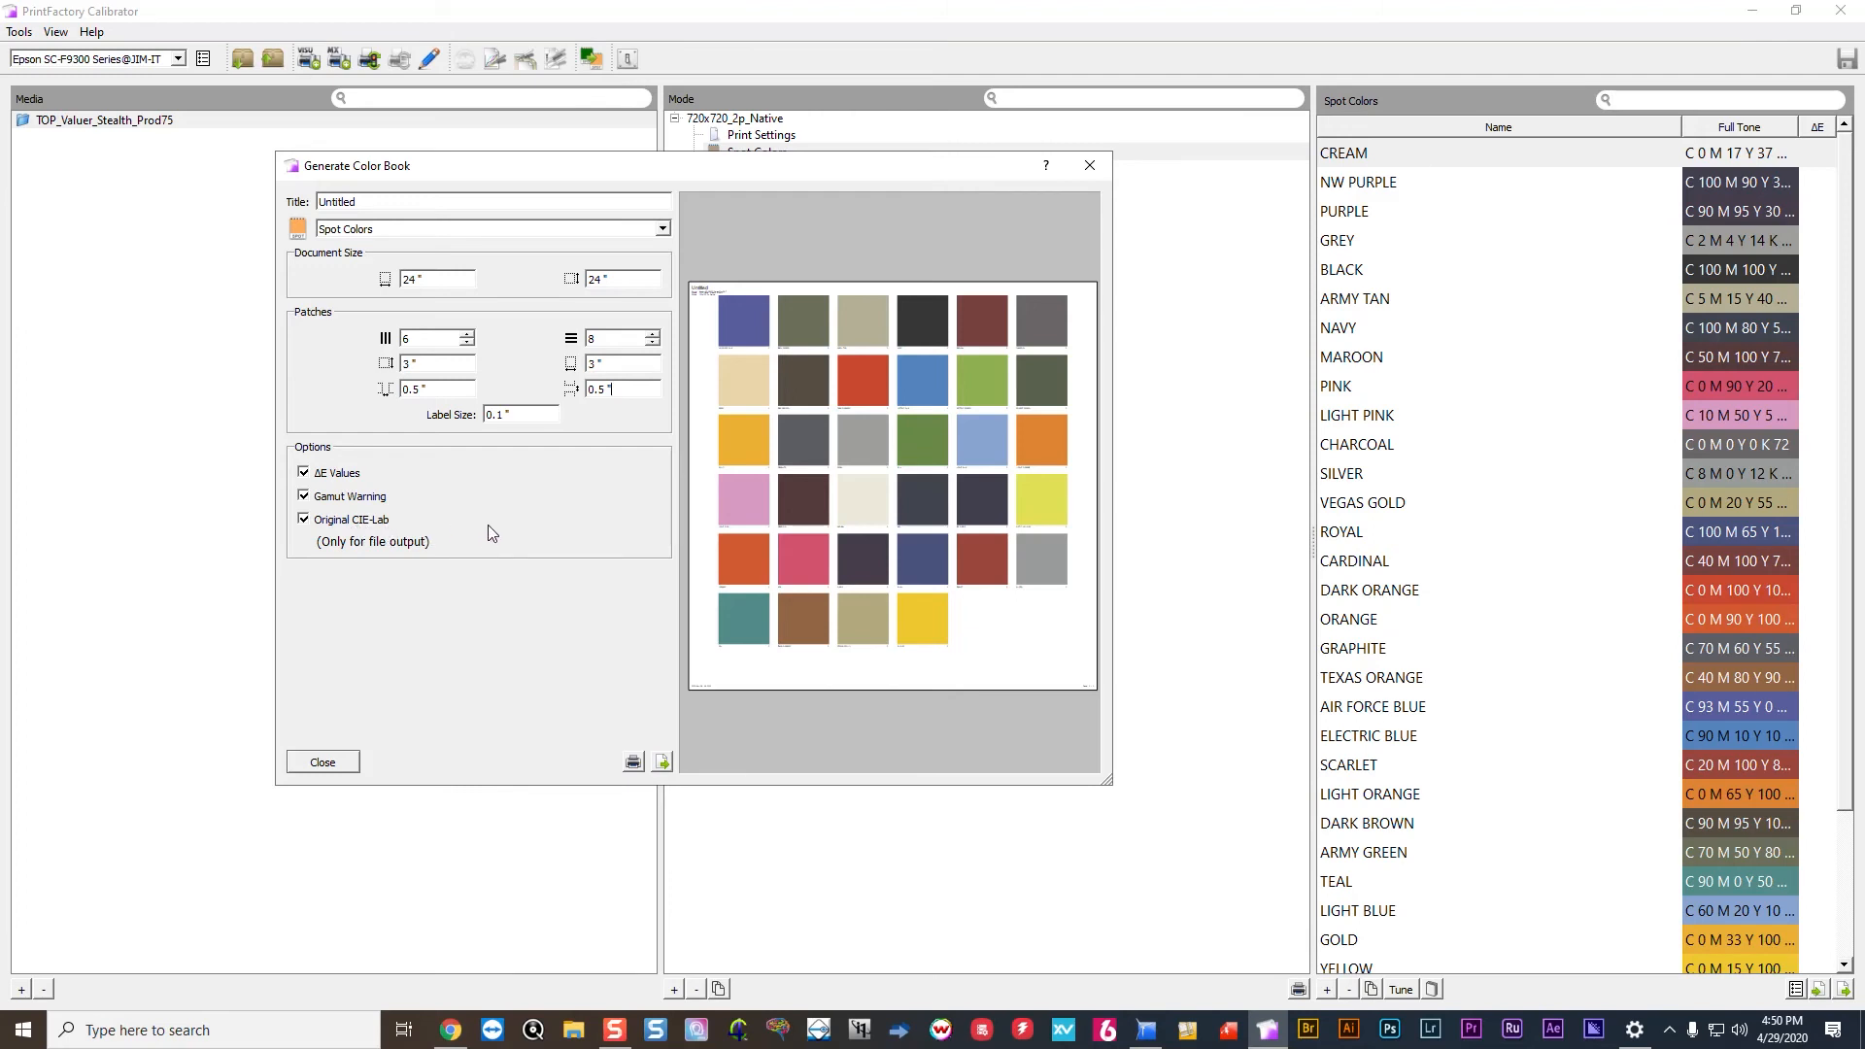
Title the color book Jims Spots and export it as a PDF to the Desktop.
double_click(384, 211)
type("Jims Spots")
left_click(661, 762)
left_click(365, 865)
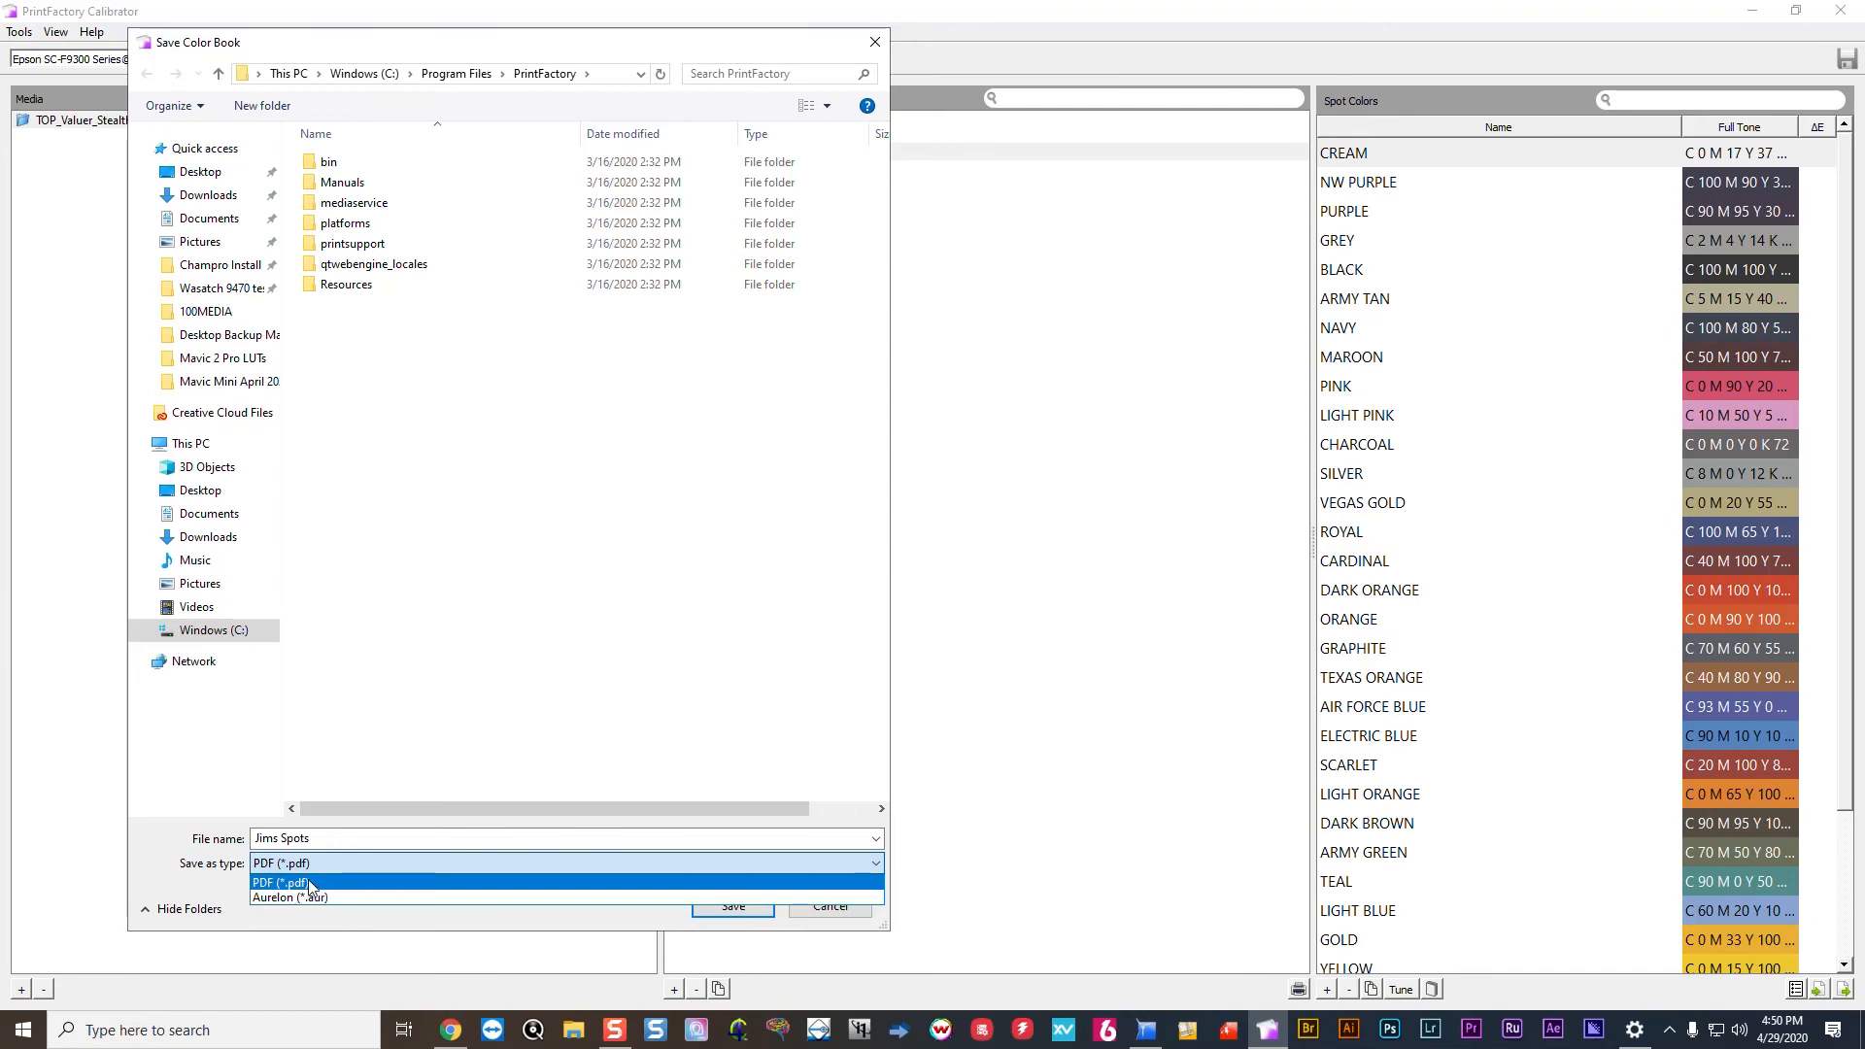
left_click(331, 839)
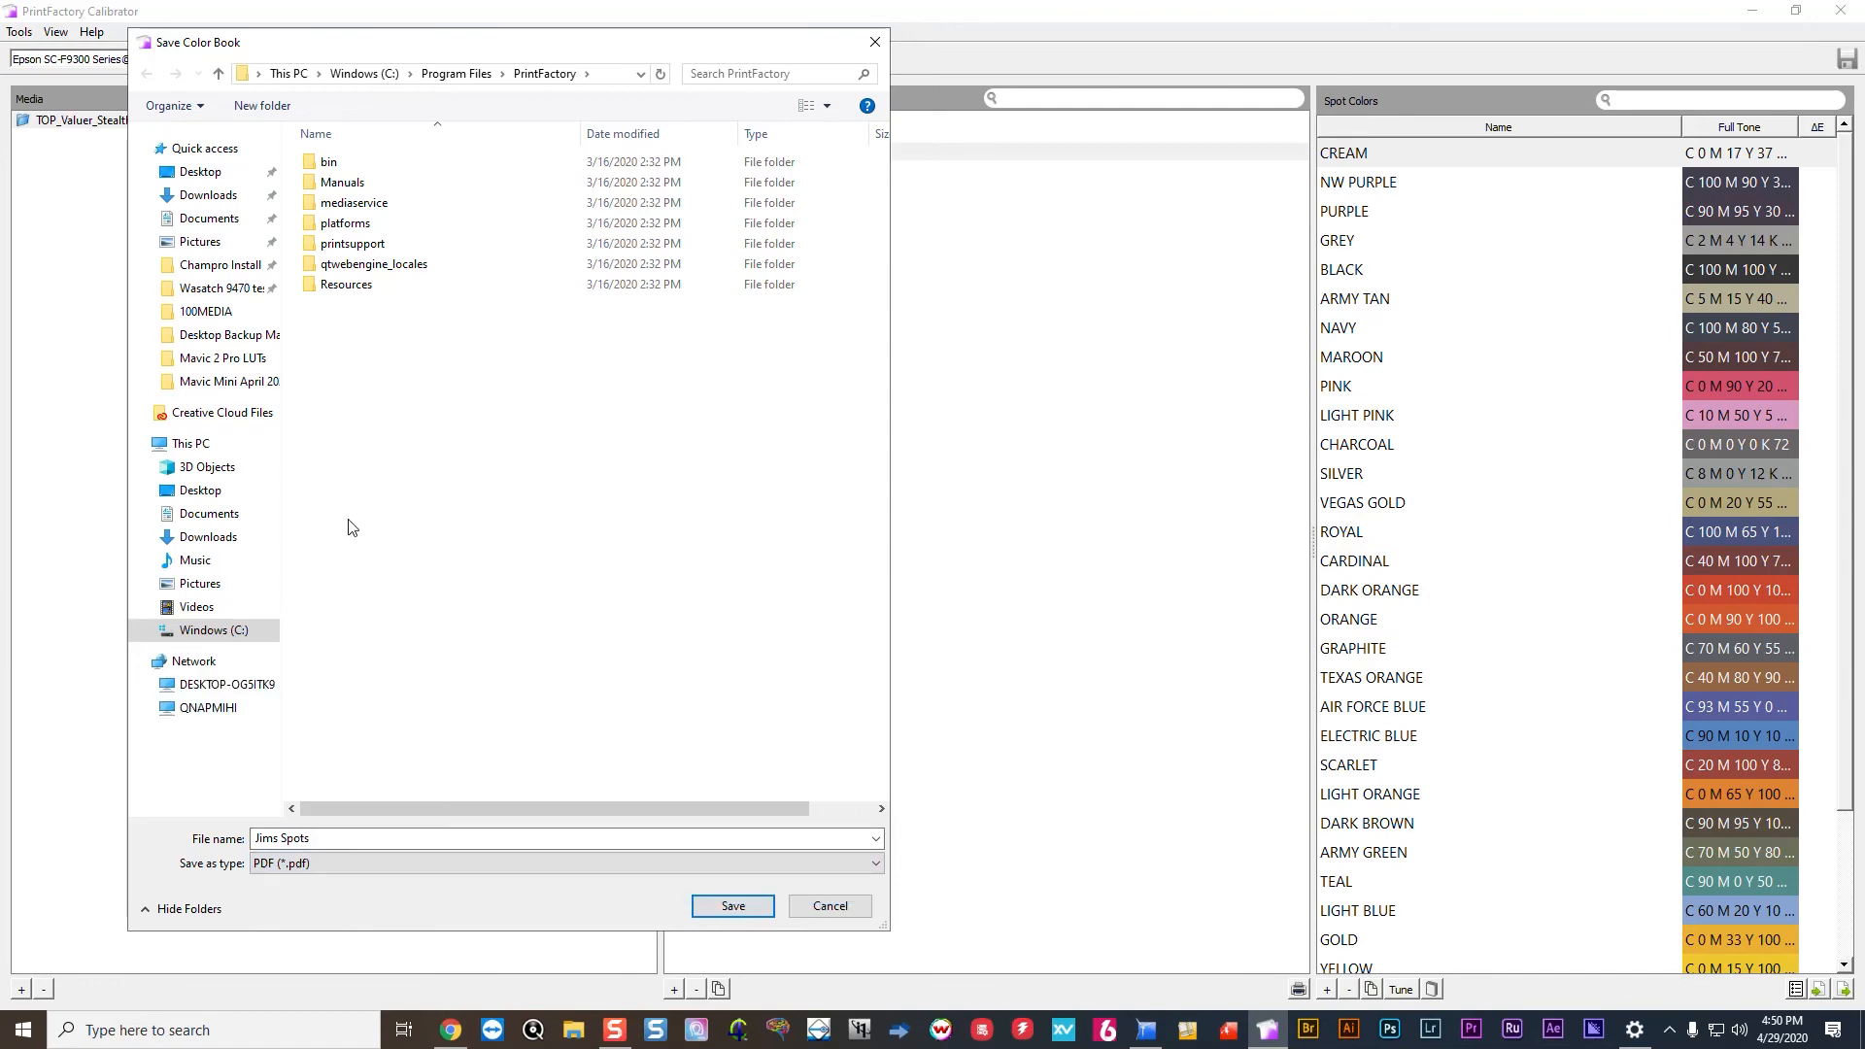
left_click(209, 172)
left_click(725, 911)
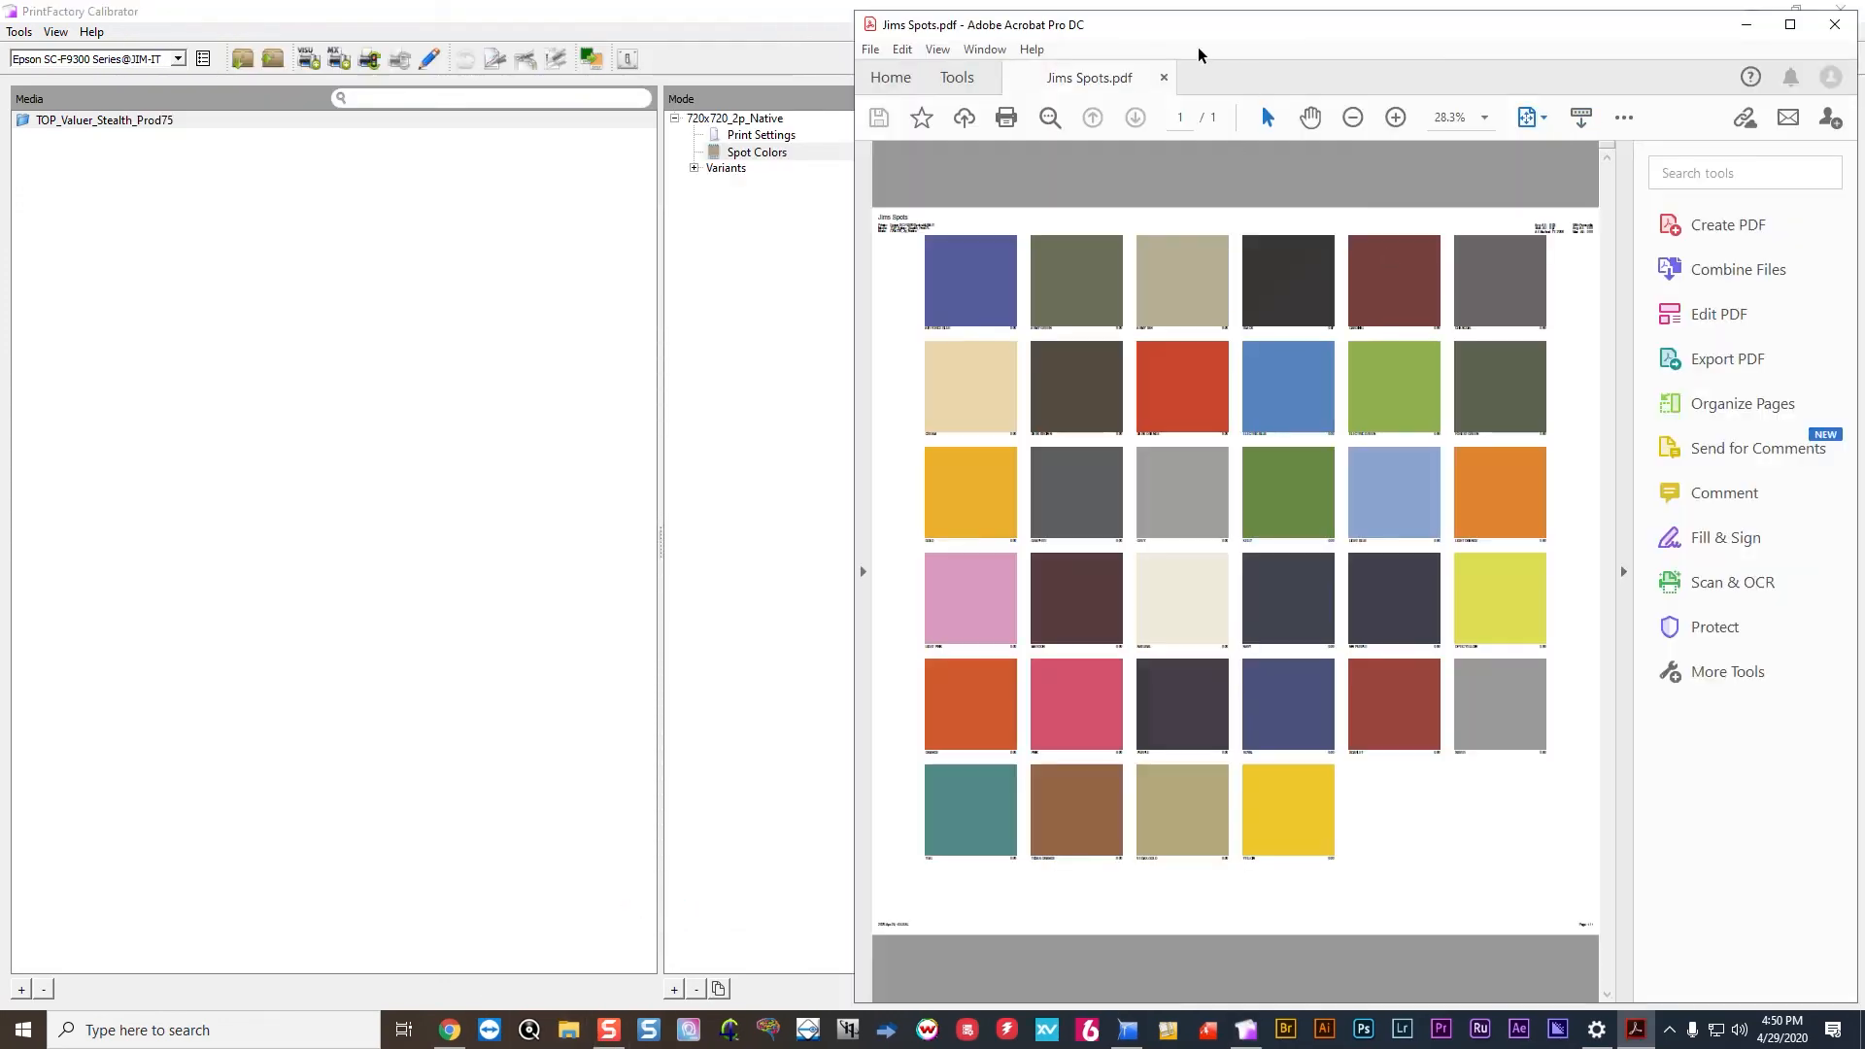
Review the exported Jims Spots color book in Adobe Acrobat Pro DC and close it.
left_click_drag(1229, 29, 631, 19)
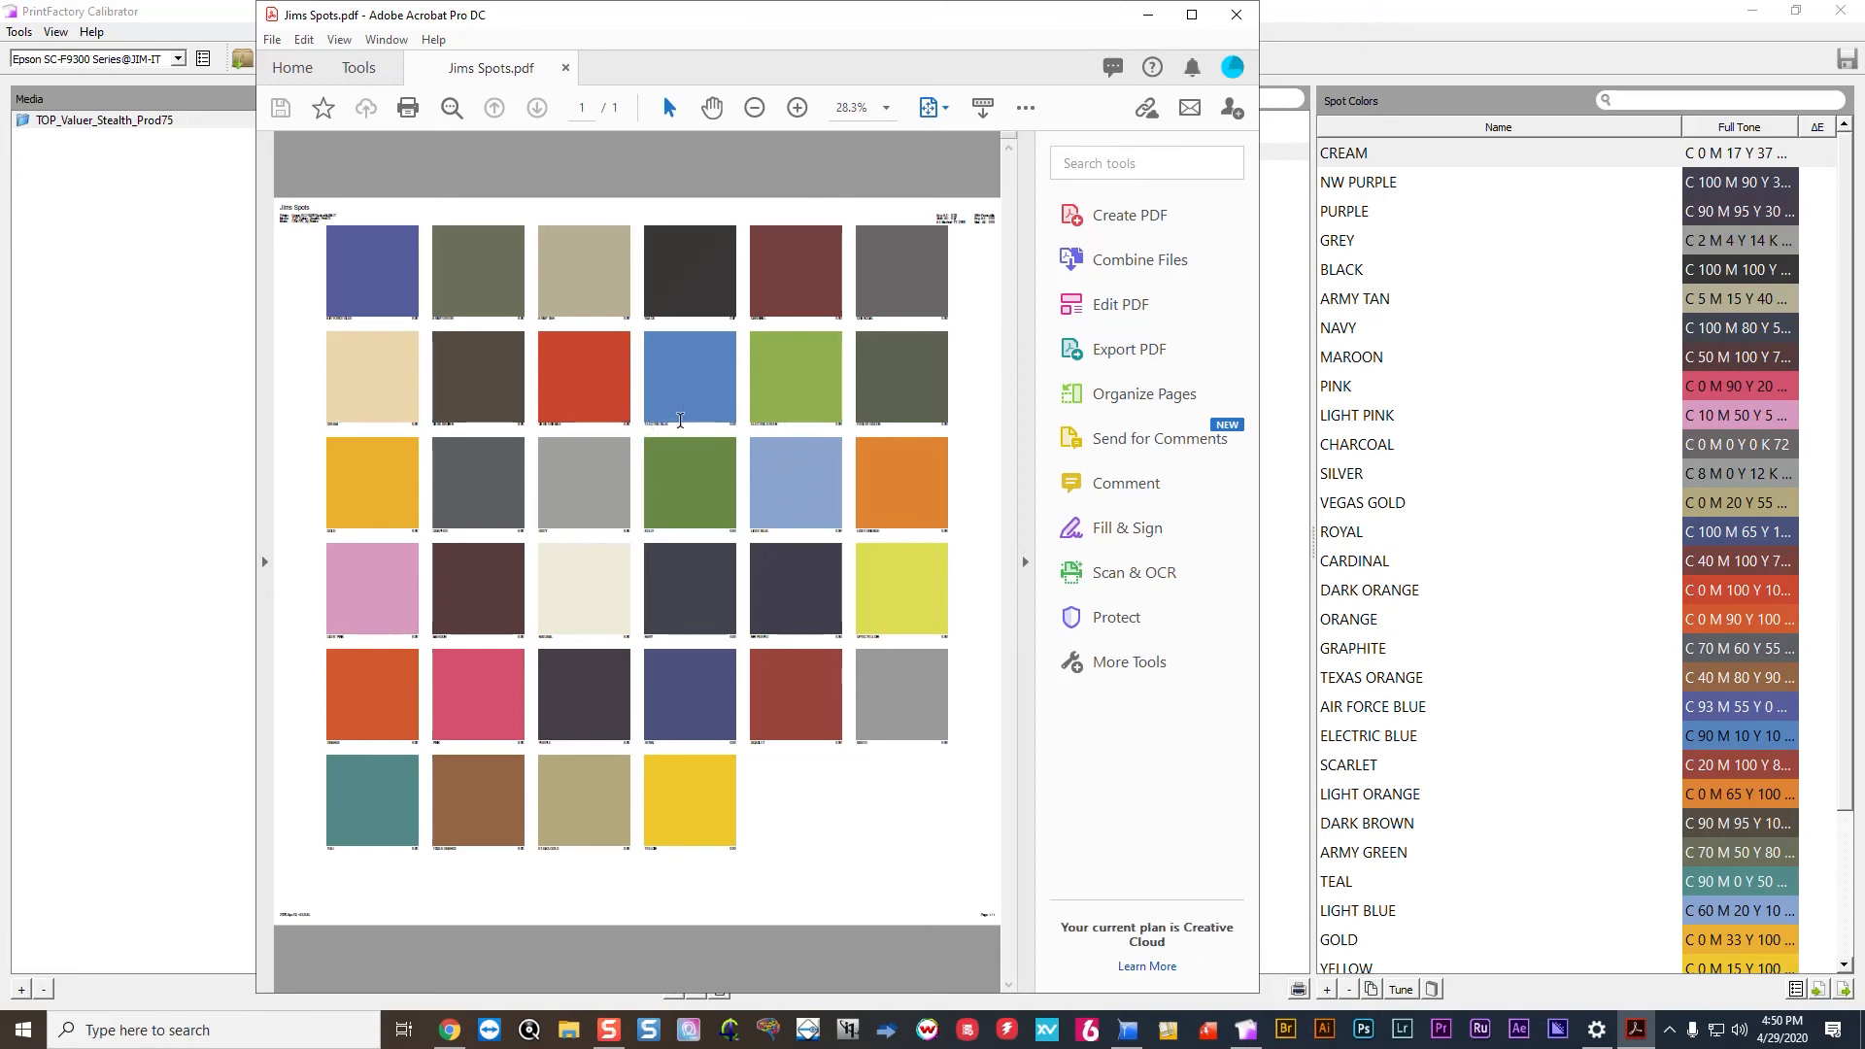
left_click(950, 558)
left_click(1236, 15)
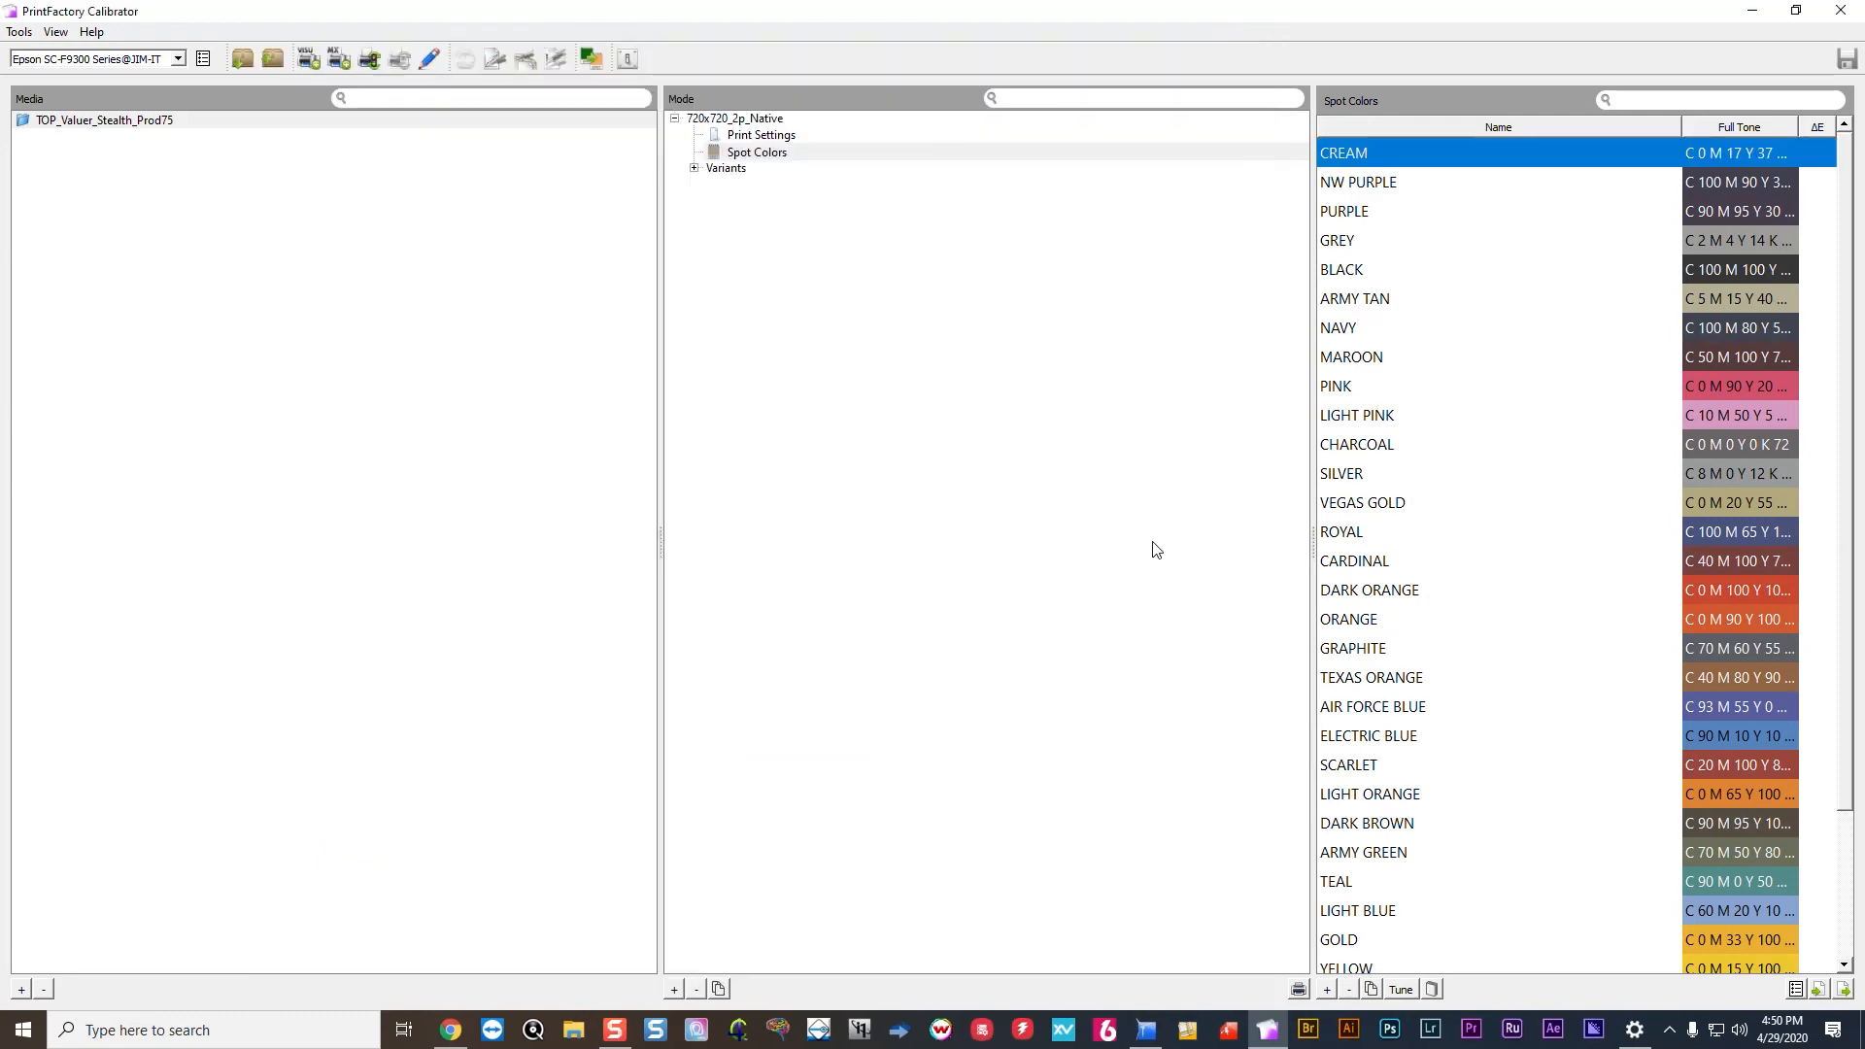
Start another color book from the spot colors in PrintFactory Calibrator and title it Jim Spots.
left_click(1267, 1031)
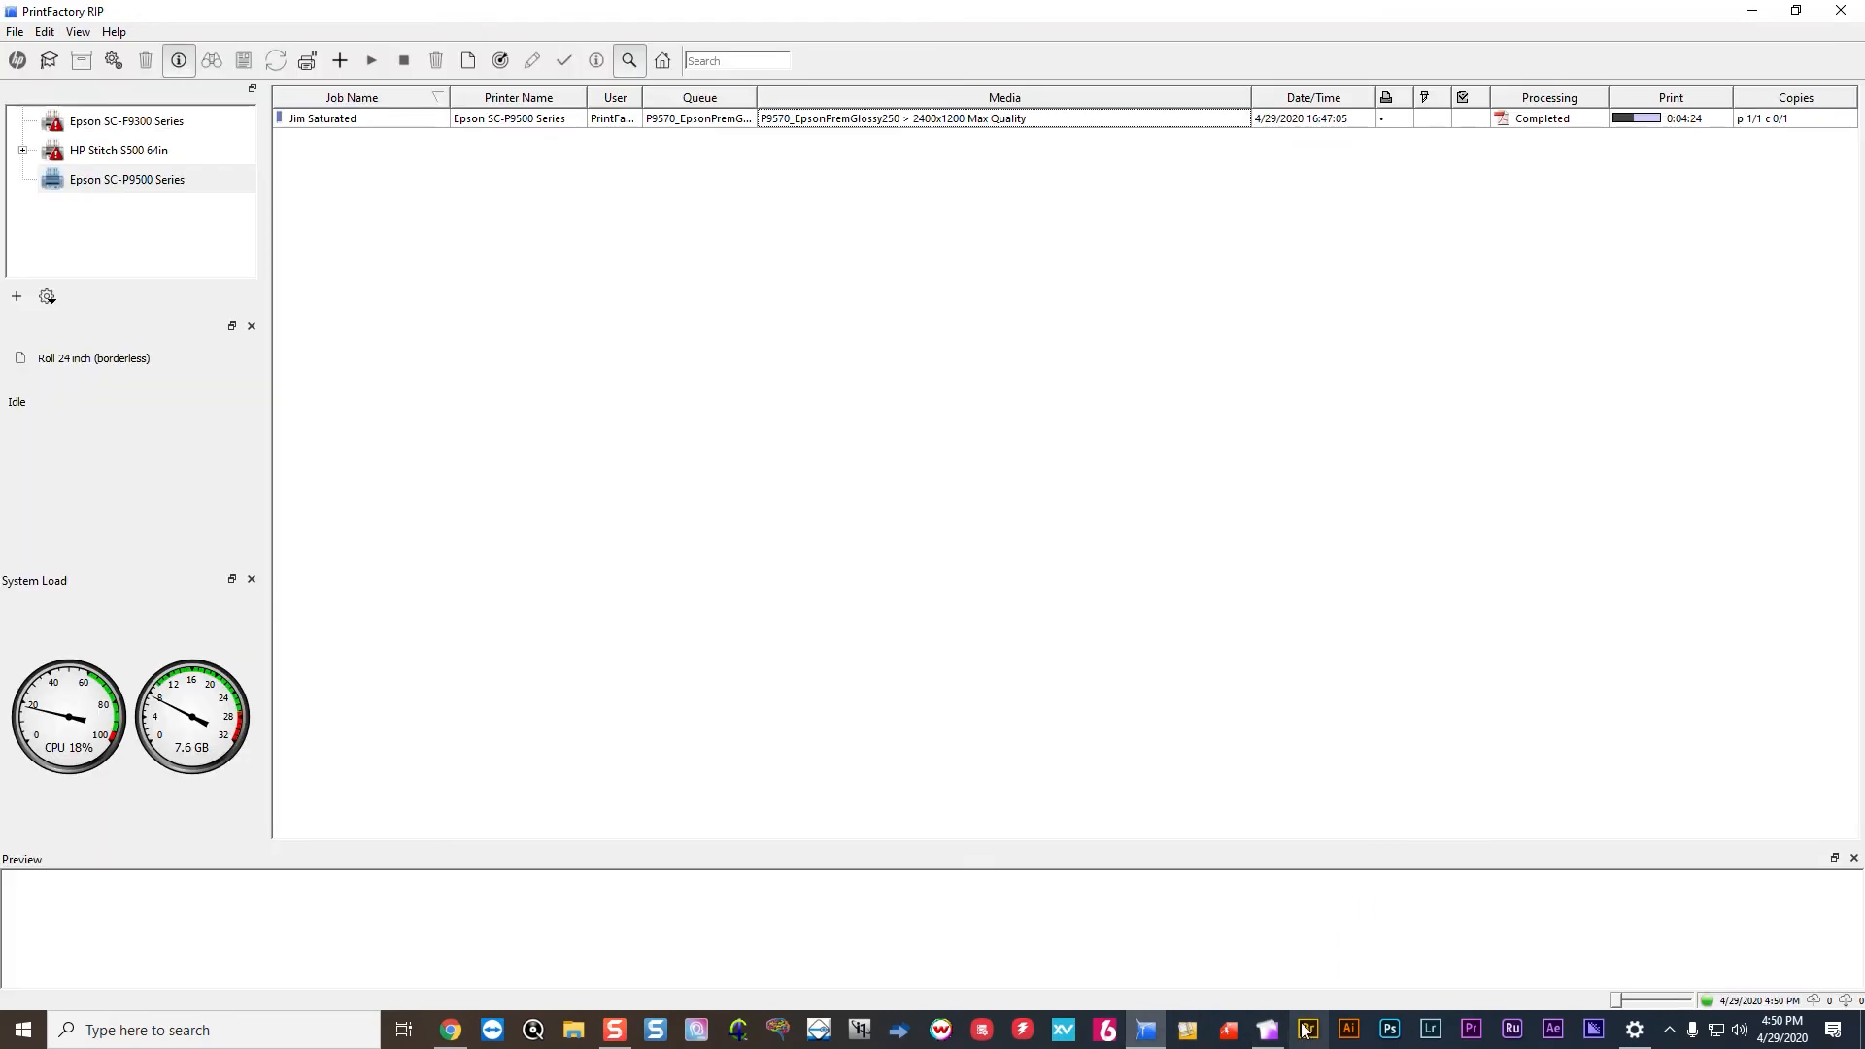
left_click(1274, 1038)
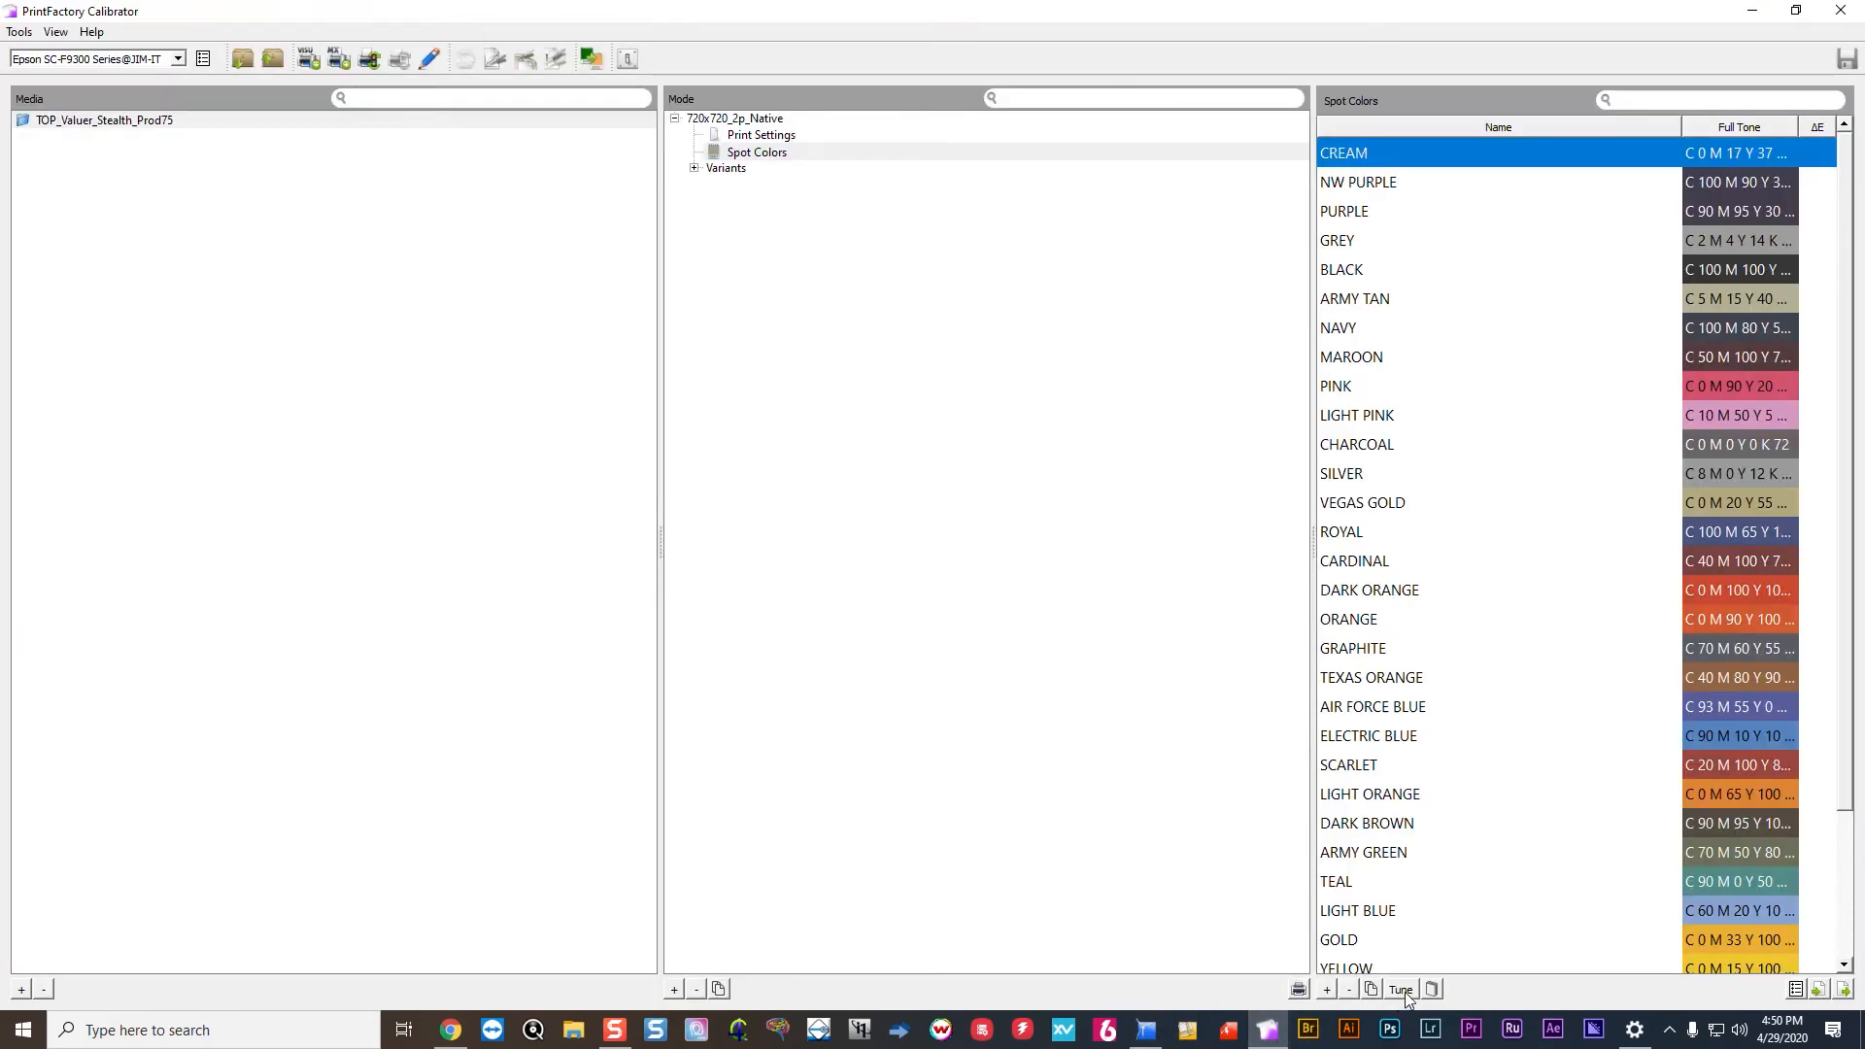
left_click(1430, 988)
left_click_drag(936, 190, 789, 197)
left_click(668, 236)
left_click_drag(658, 225, 371, 203)
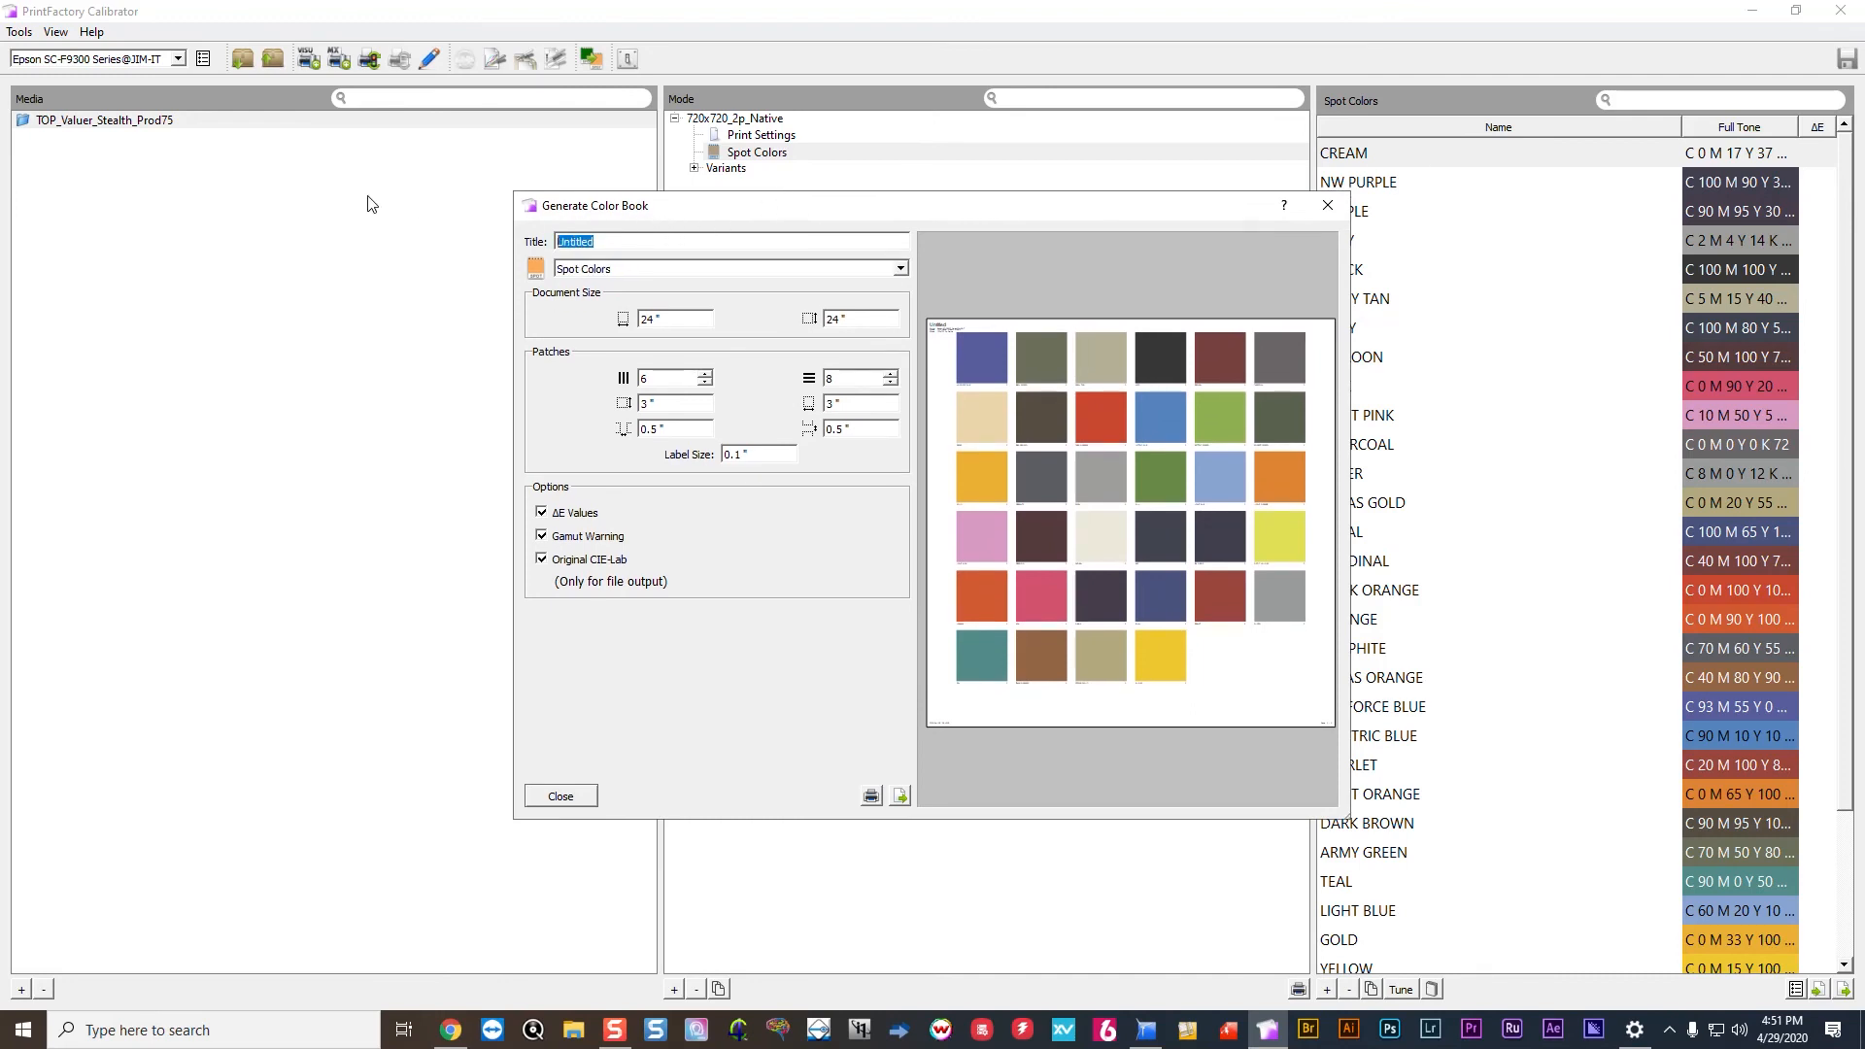
type("Jim Spots")
Print the color book with Left position and 1 copy, and view the Epson SC-F9300 Series queue in PrintFactory RIP.
left_click(899, 796)
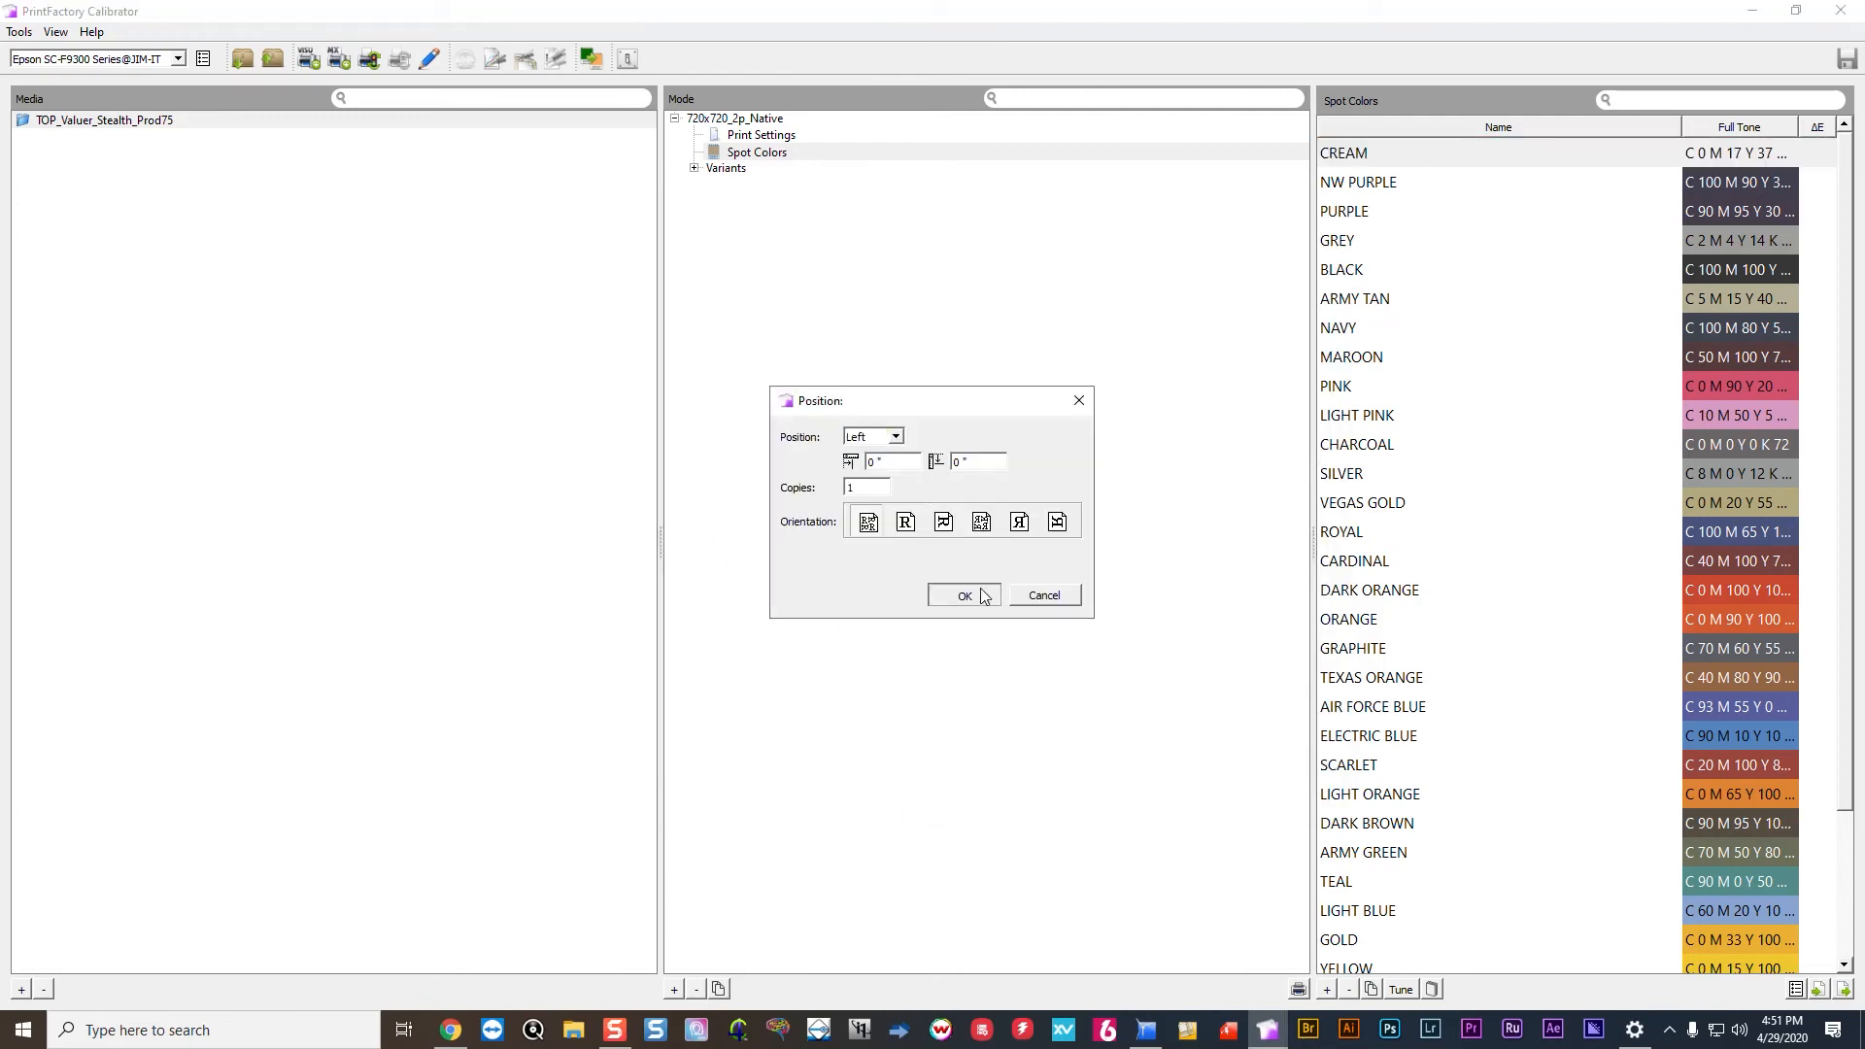
left_click(964, 596)
left_click(1146, 1030)
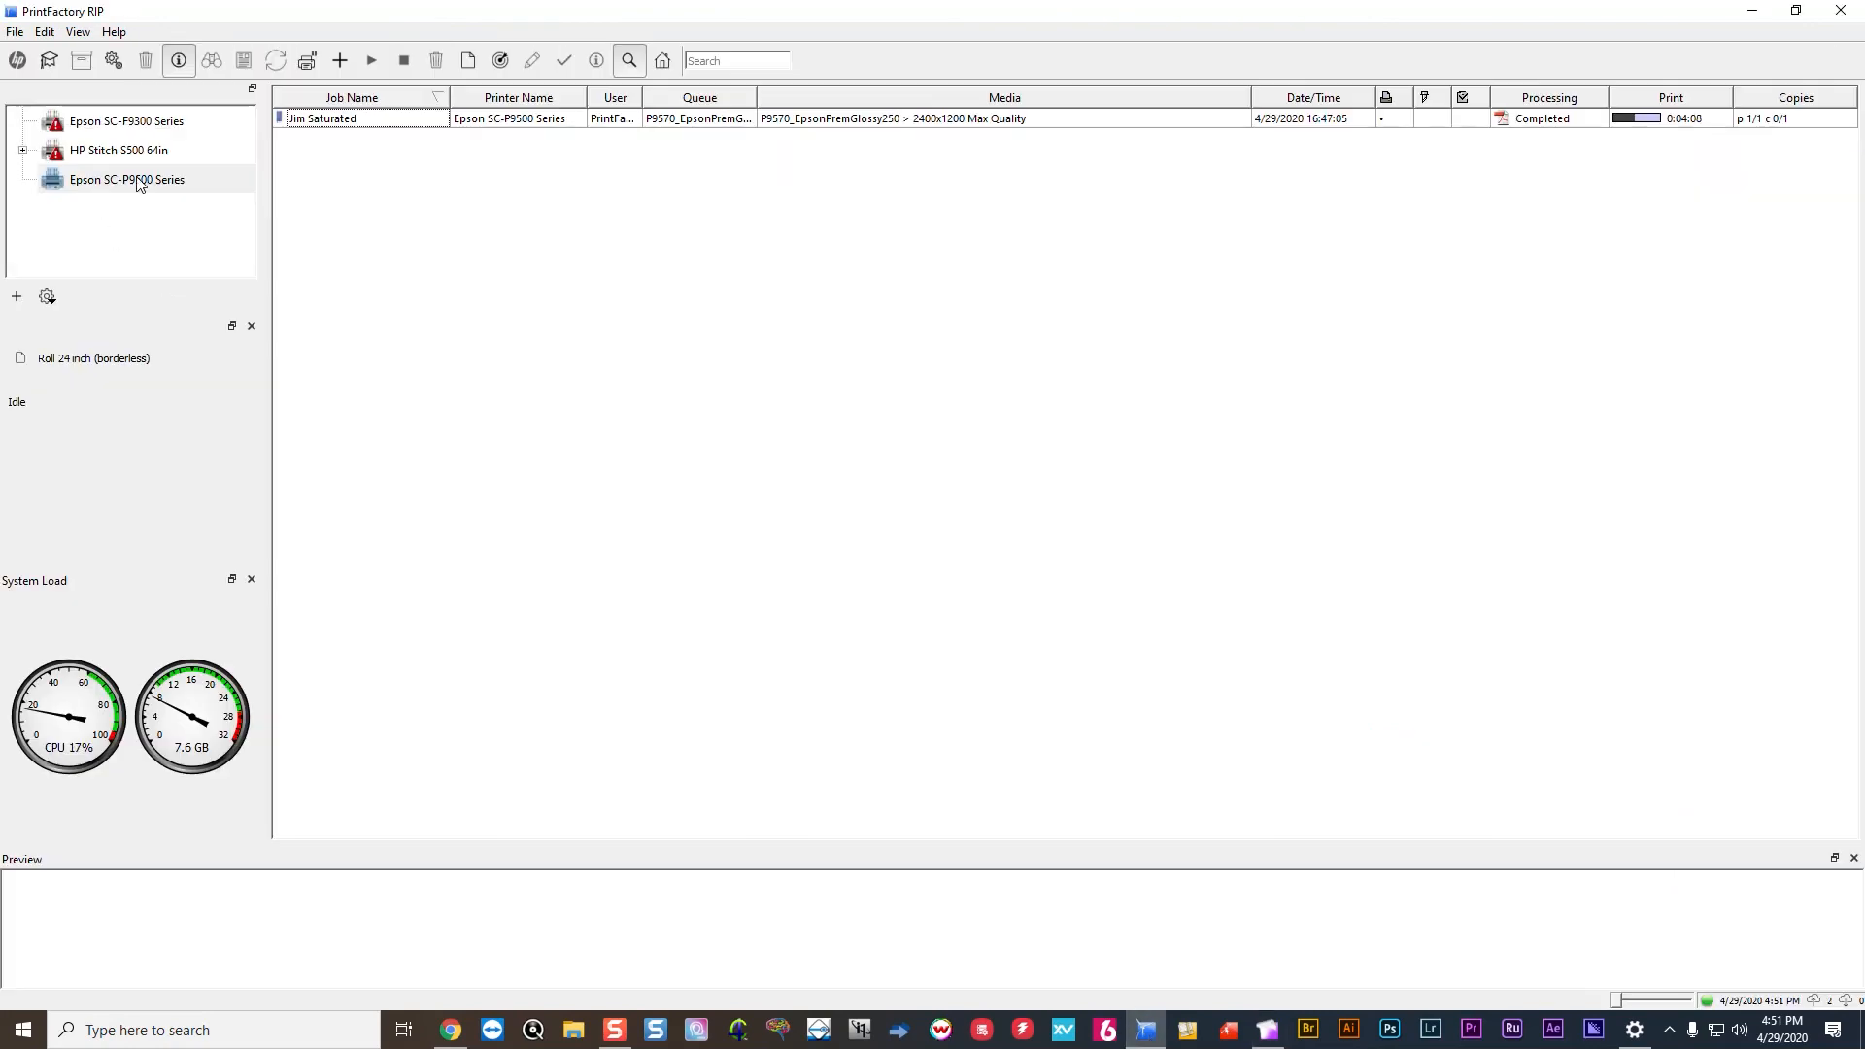
left_click(147, 127)
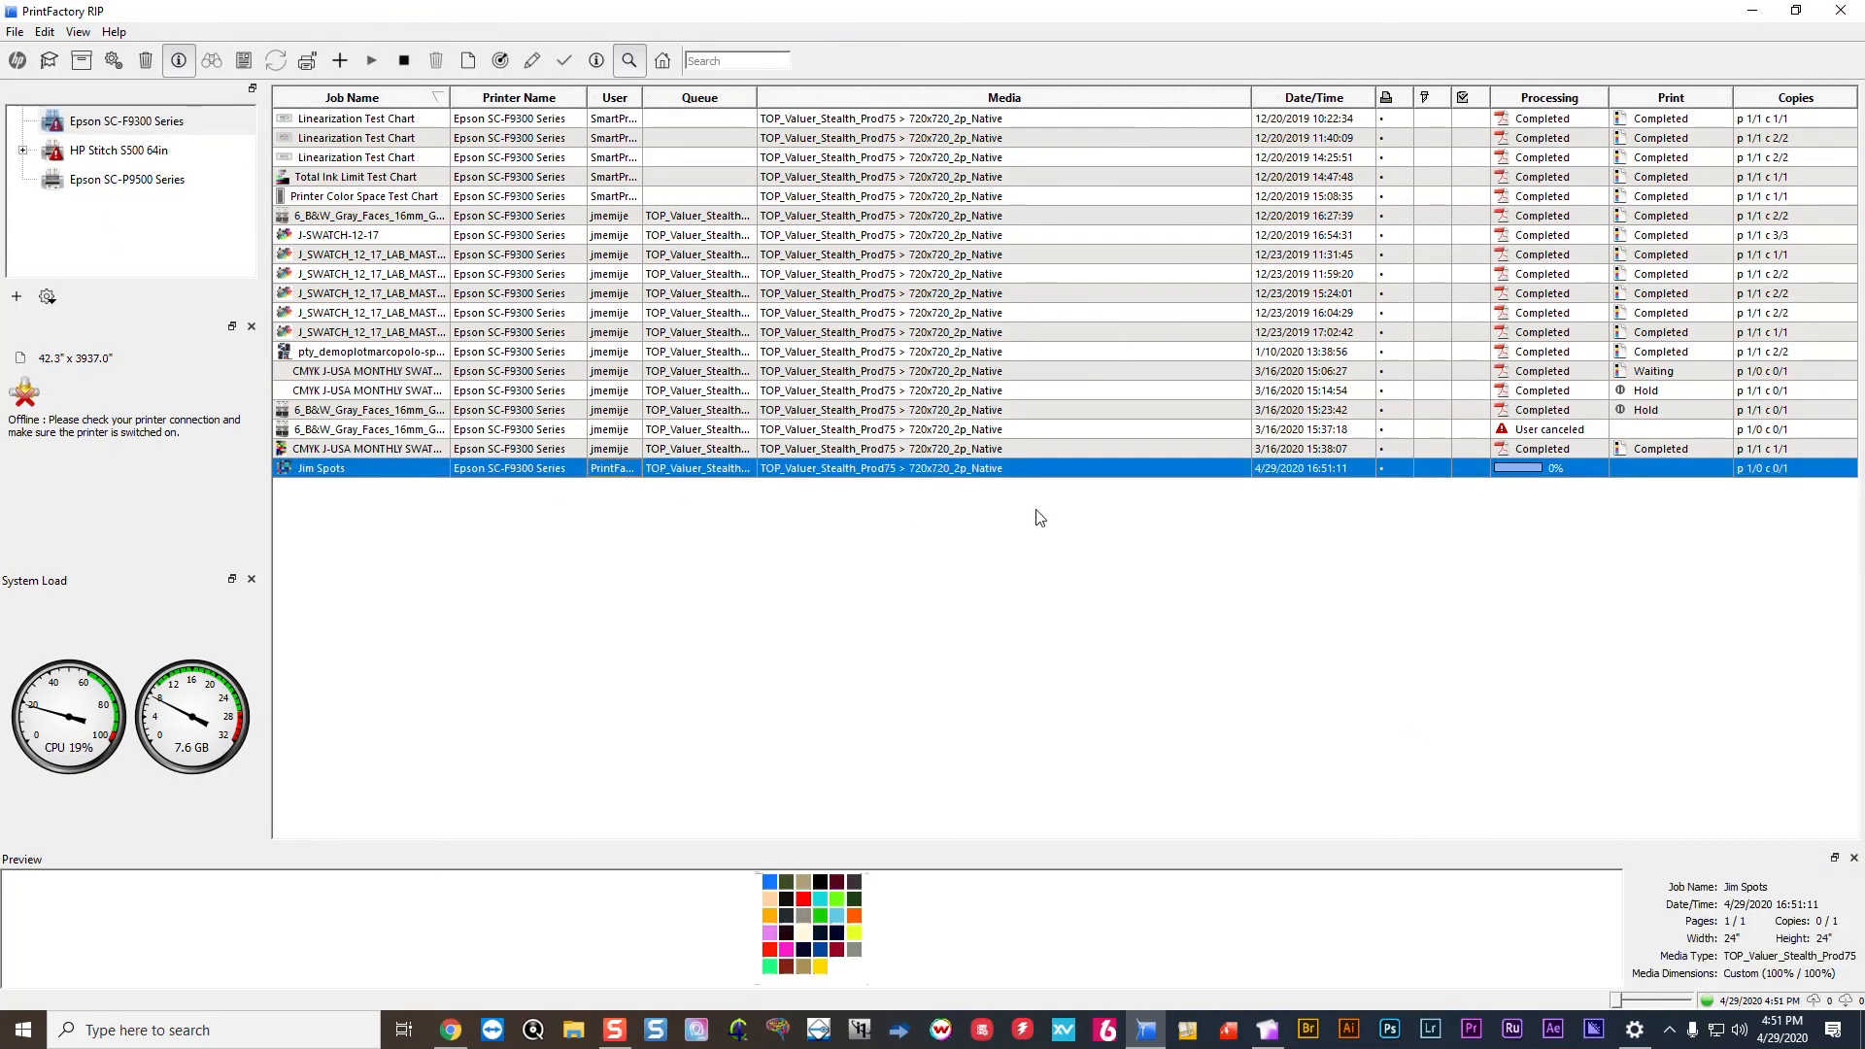
Inspect the Jim Spots job, examine its color patches and labels up close, and close the inspection window.
right_click(851, 464)
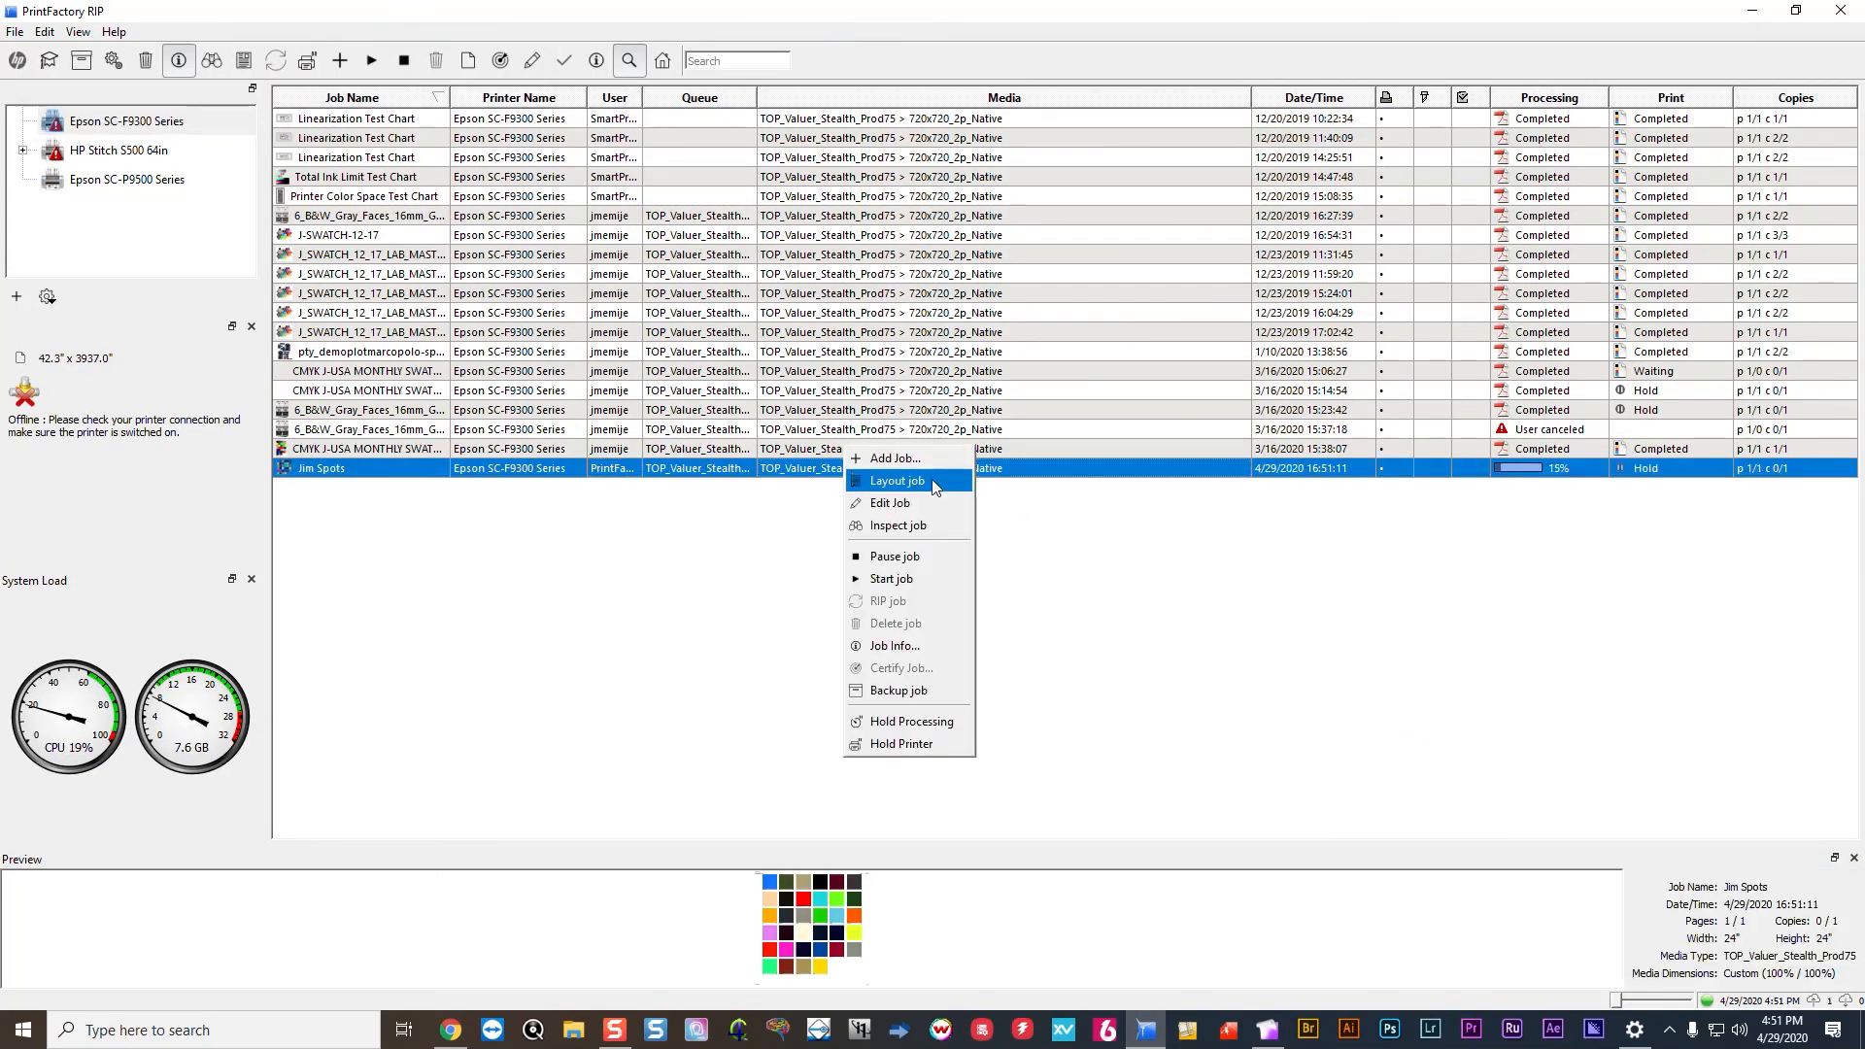
left_click(892, 556)
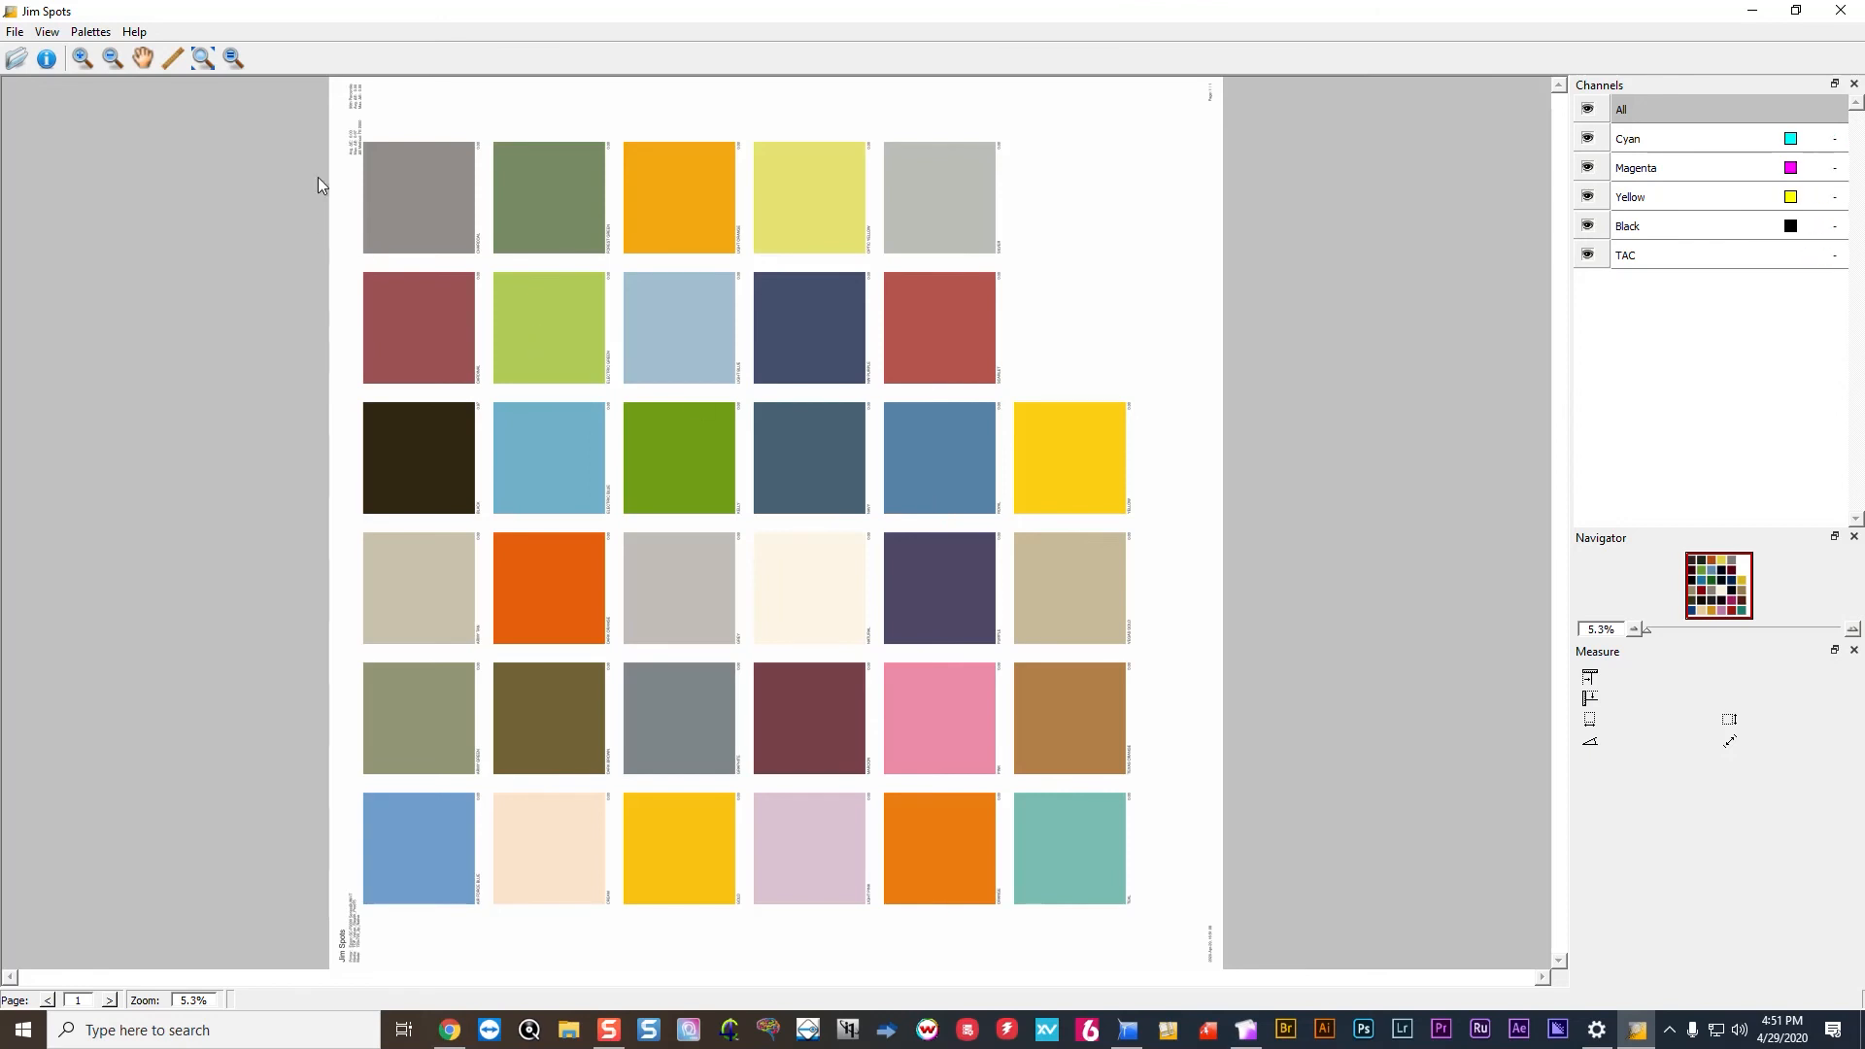
left_click(82, 58)
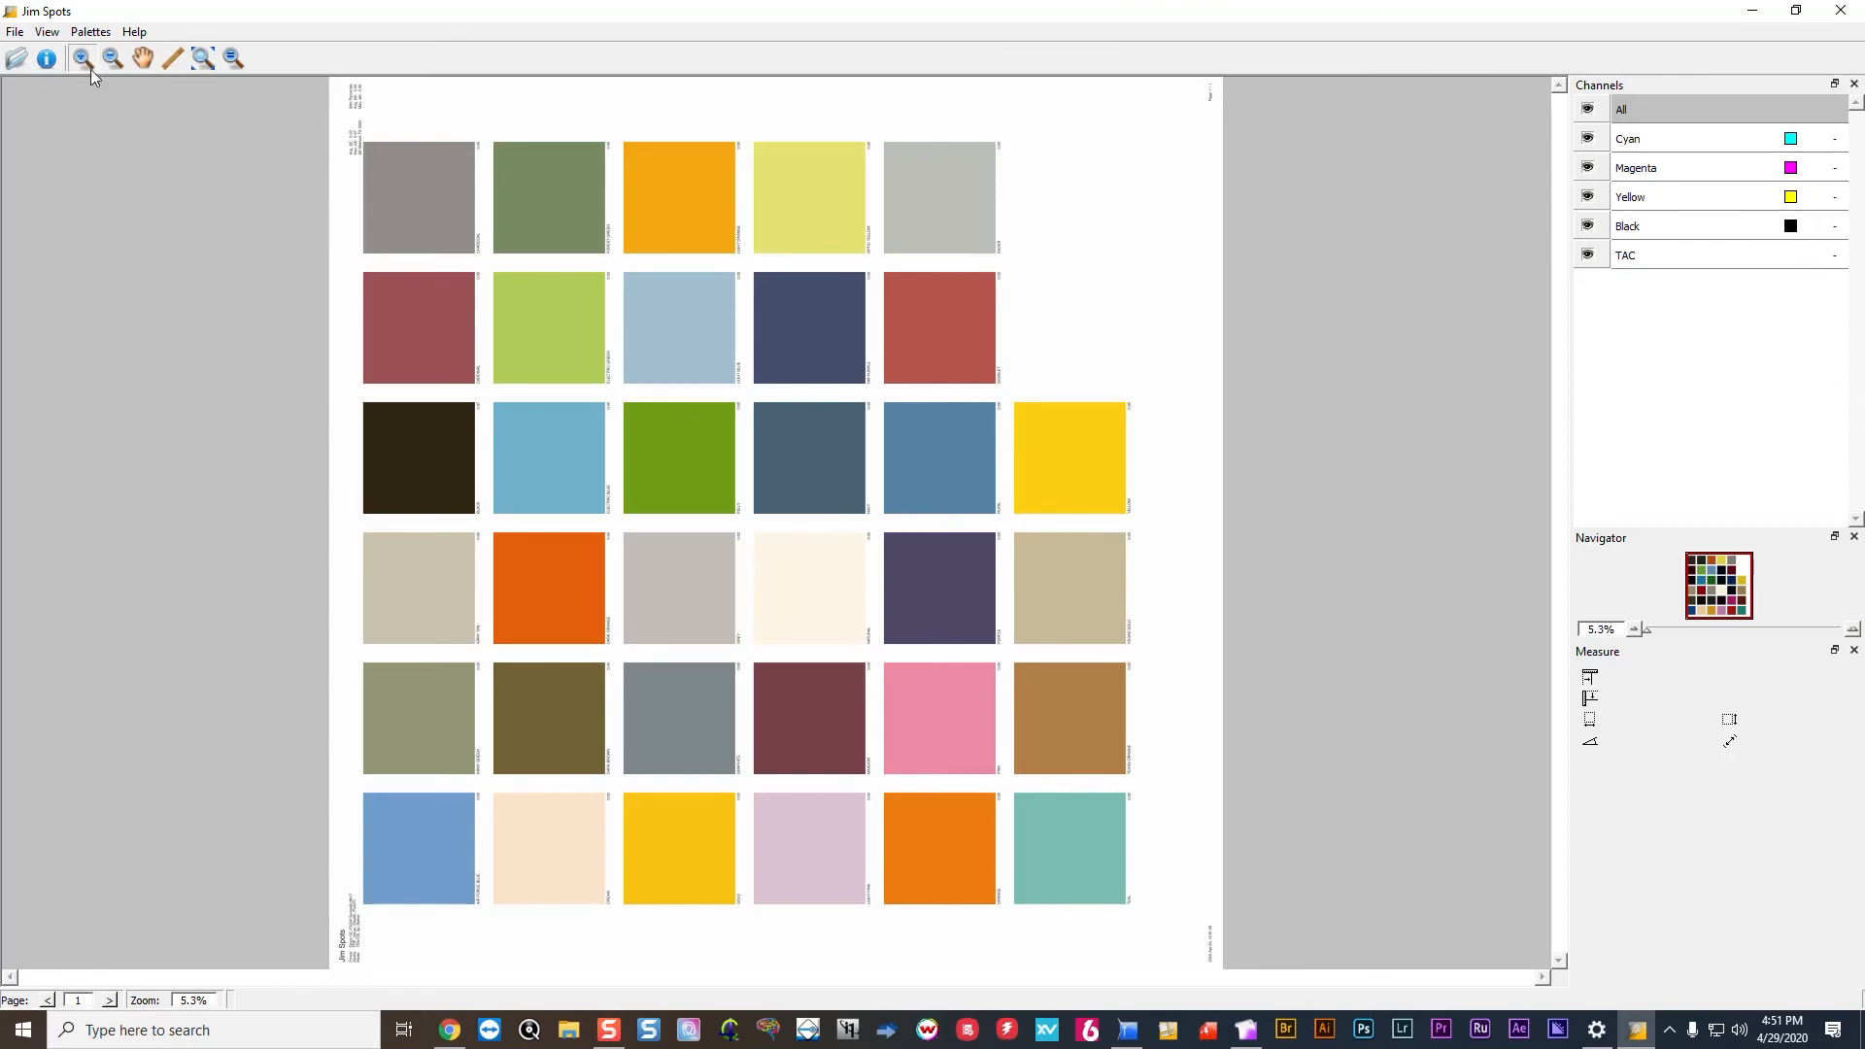
left_click(488, 234)
left_click(586, 408)
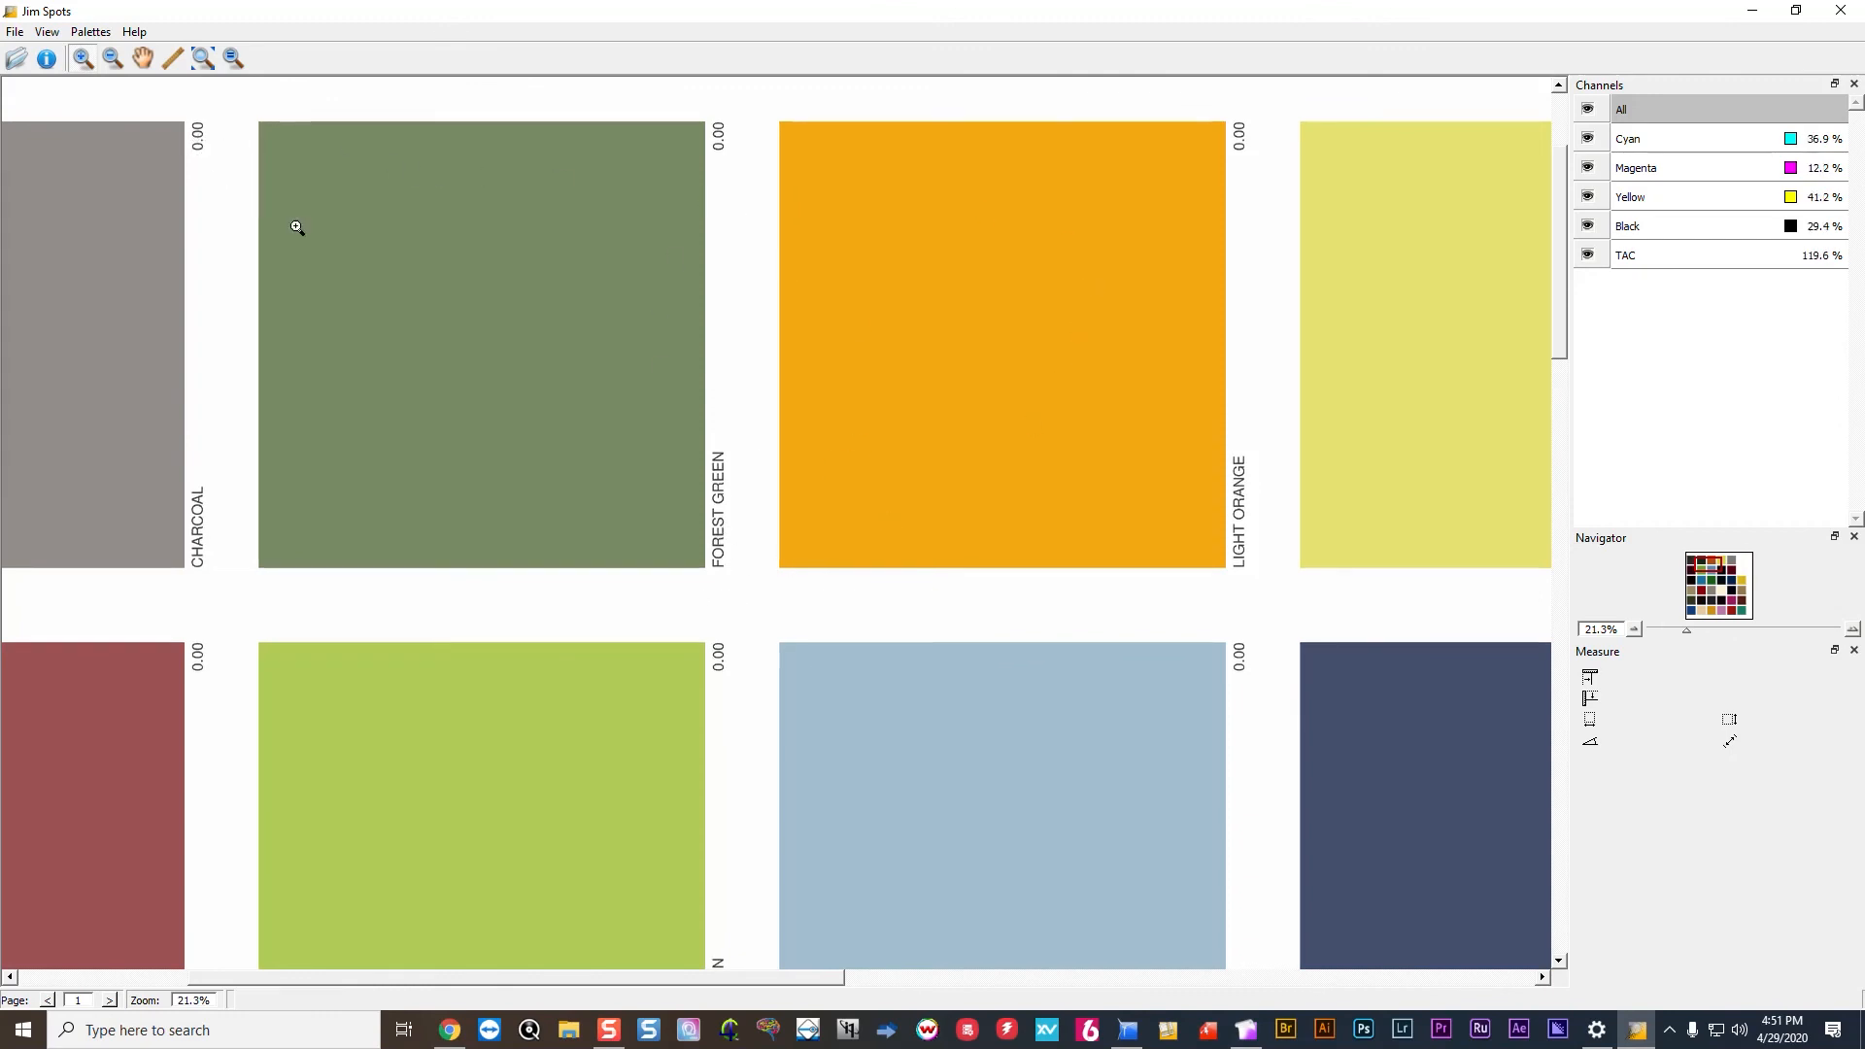
left_click_drag(1565, 237, 1565, 437)
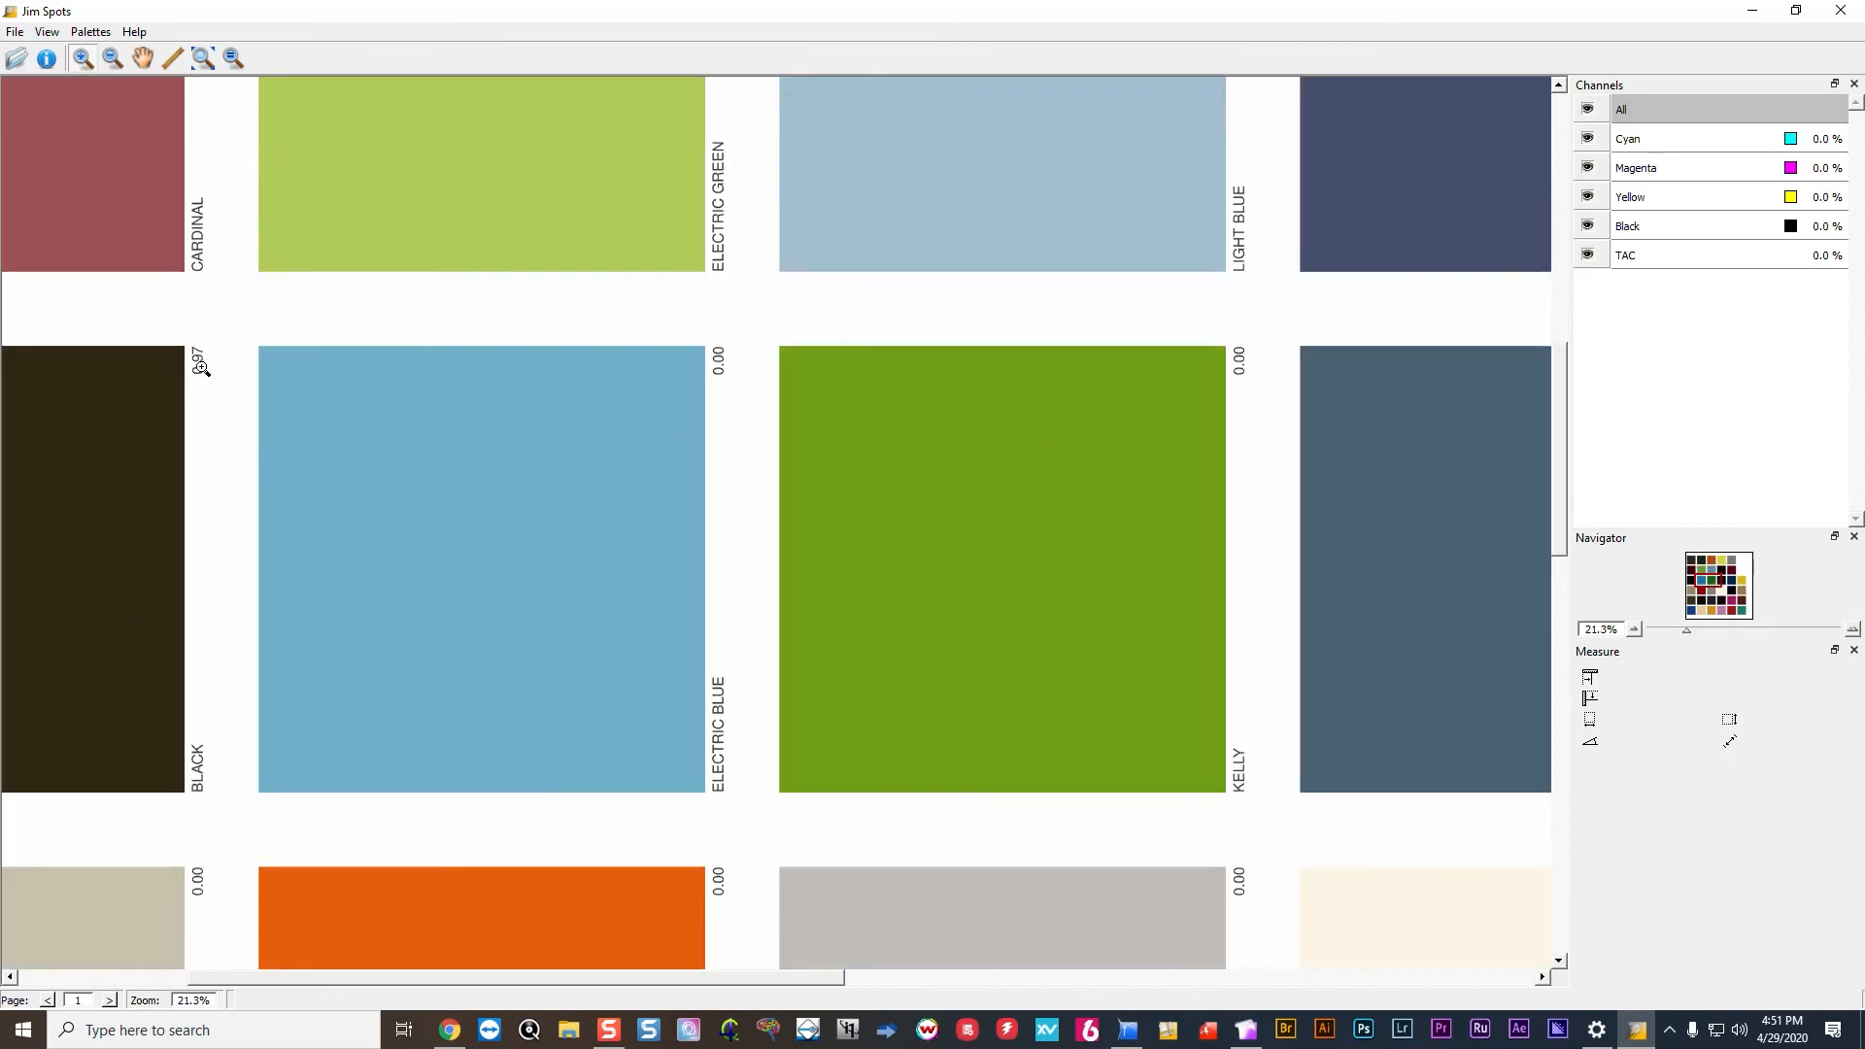
left_click_drag(1558, 444, 1581, 833)
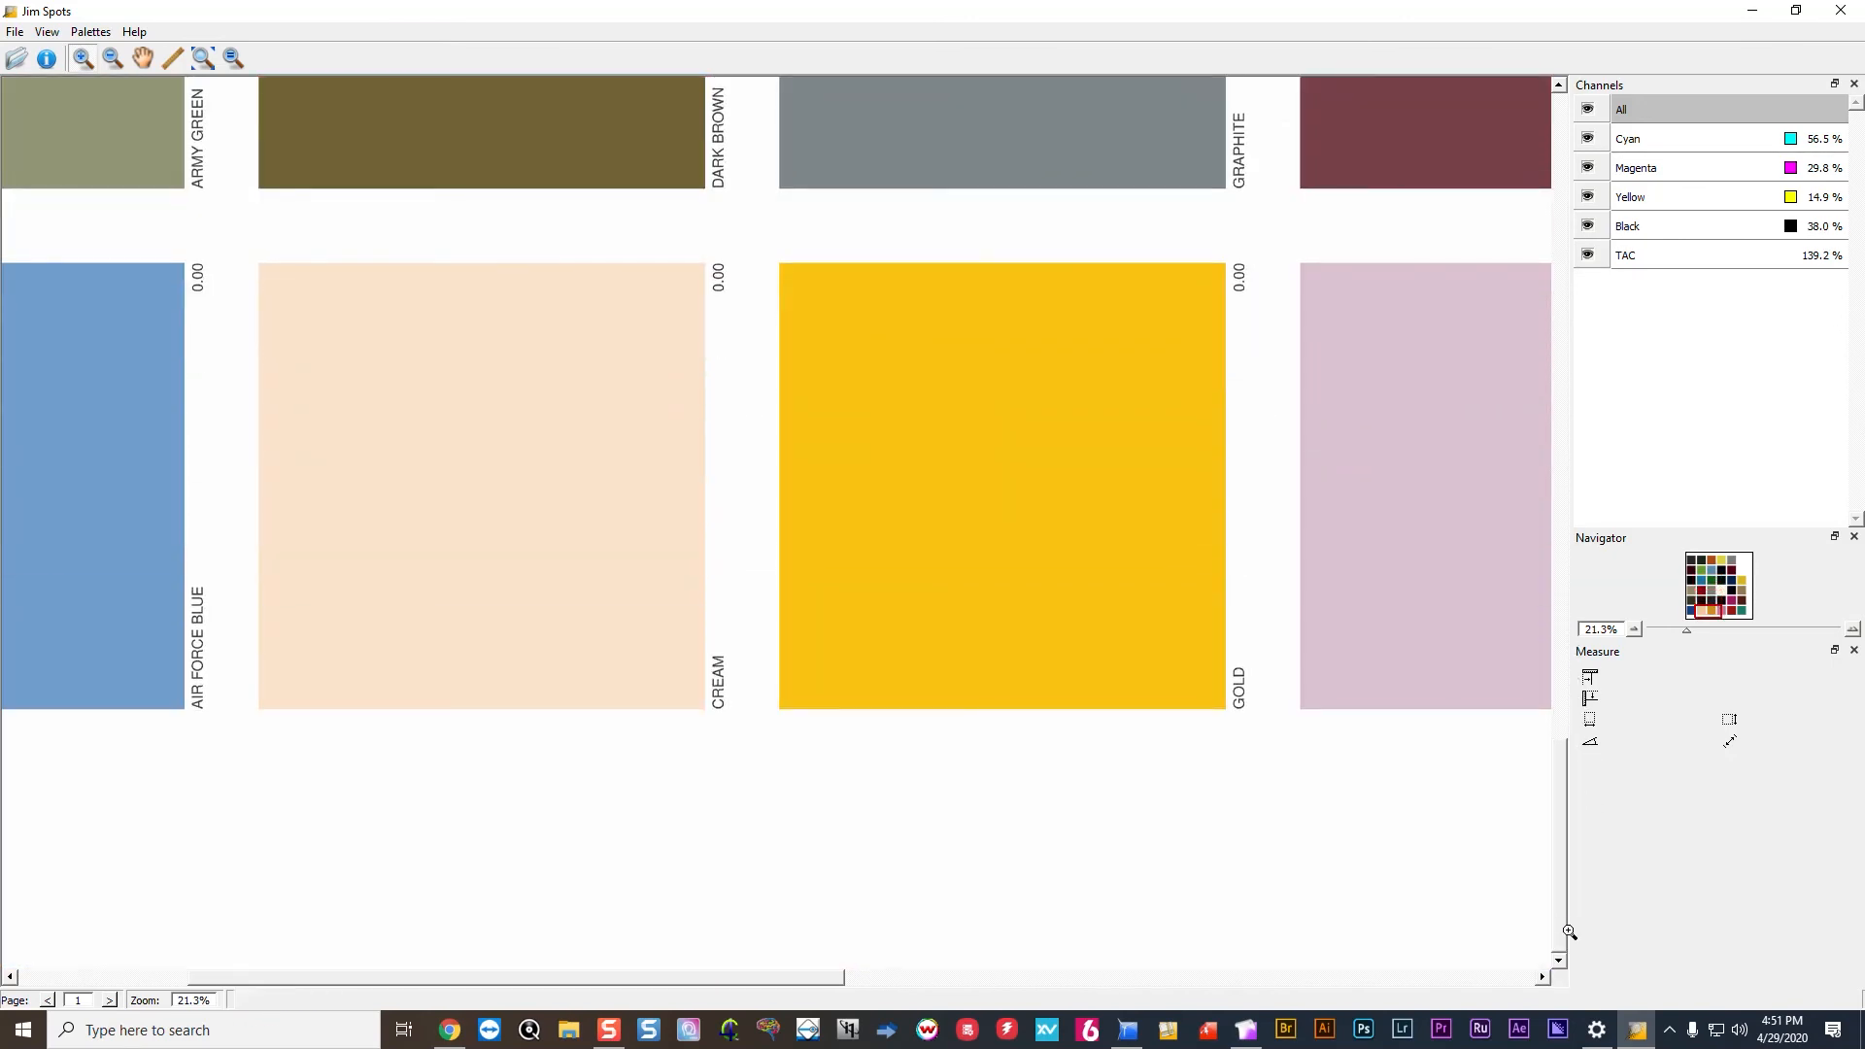
left_click_drag(1569, 933, 1419, 129)
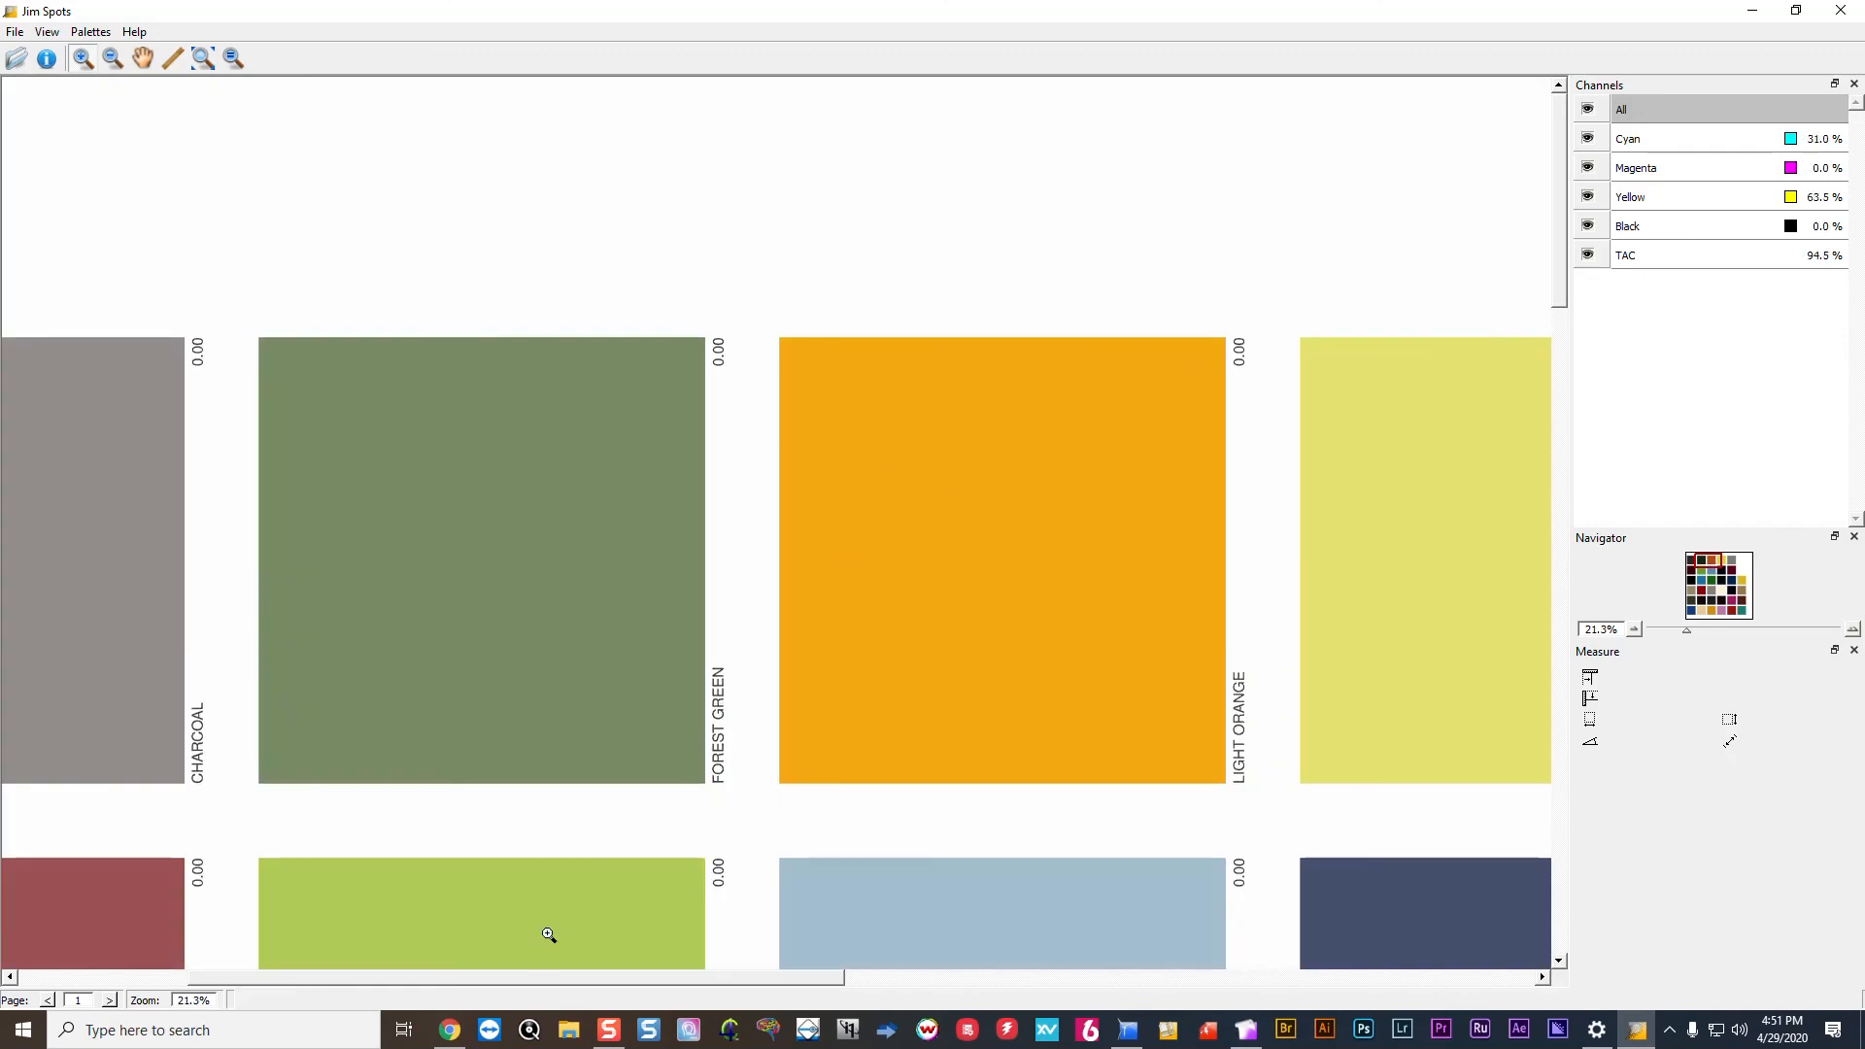
left_click_drag(541, 979, 1000, 978)
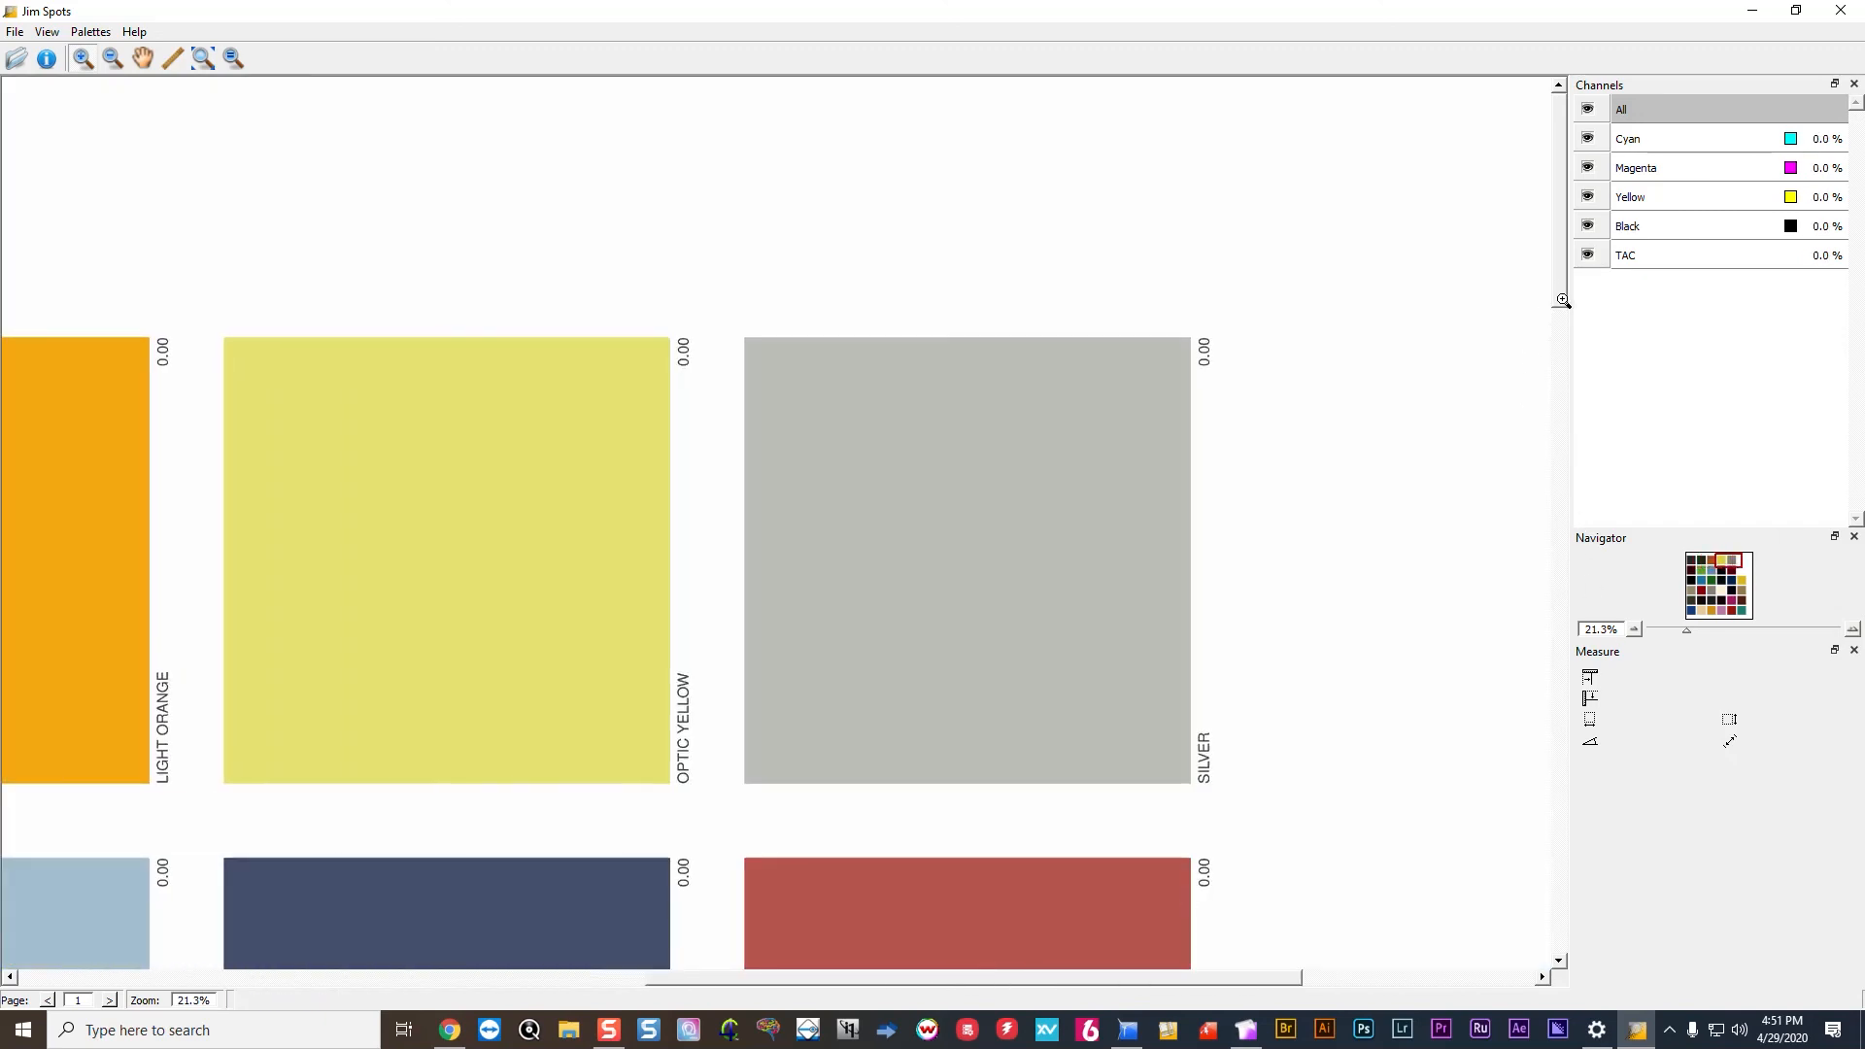
left_click_drag(1562, 292, 1511, 379)
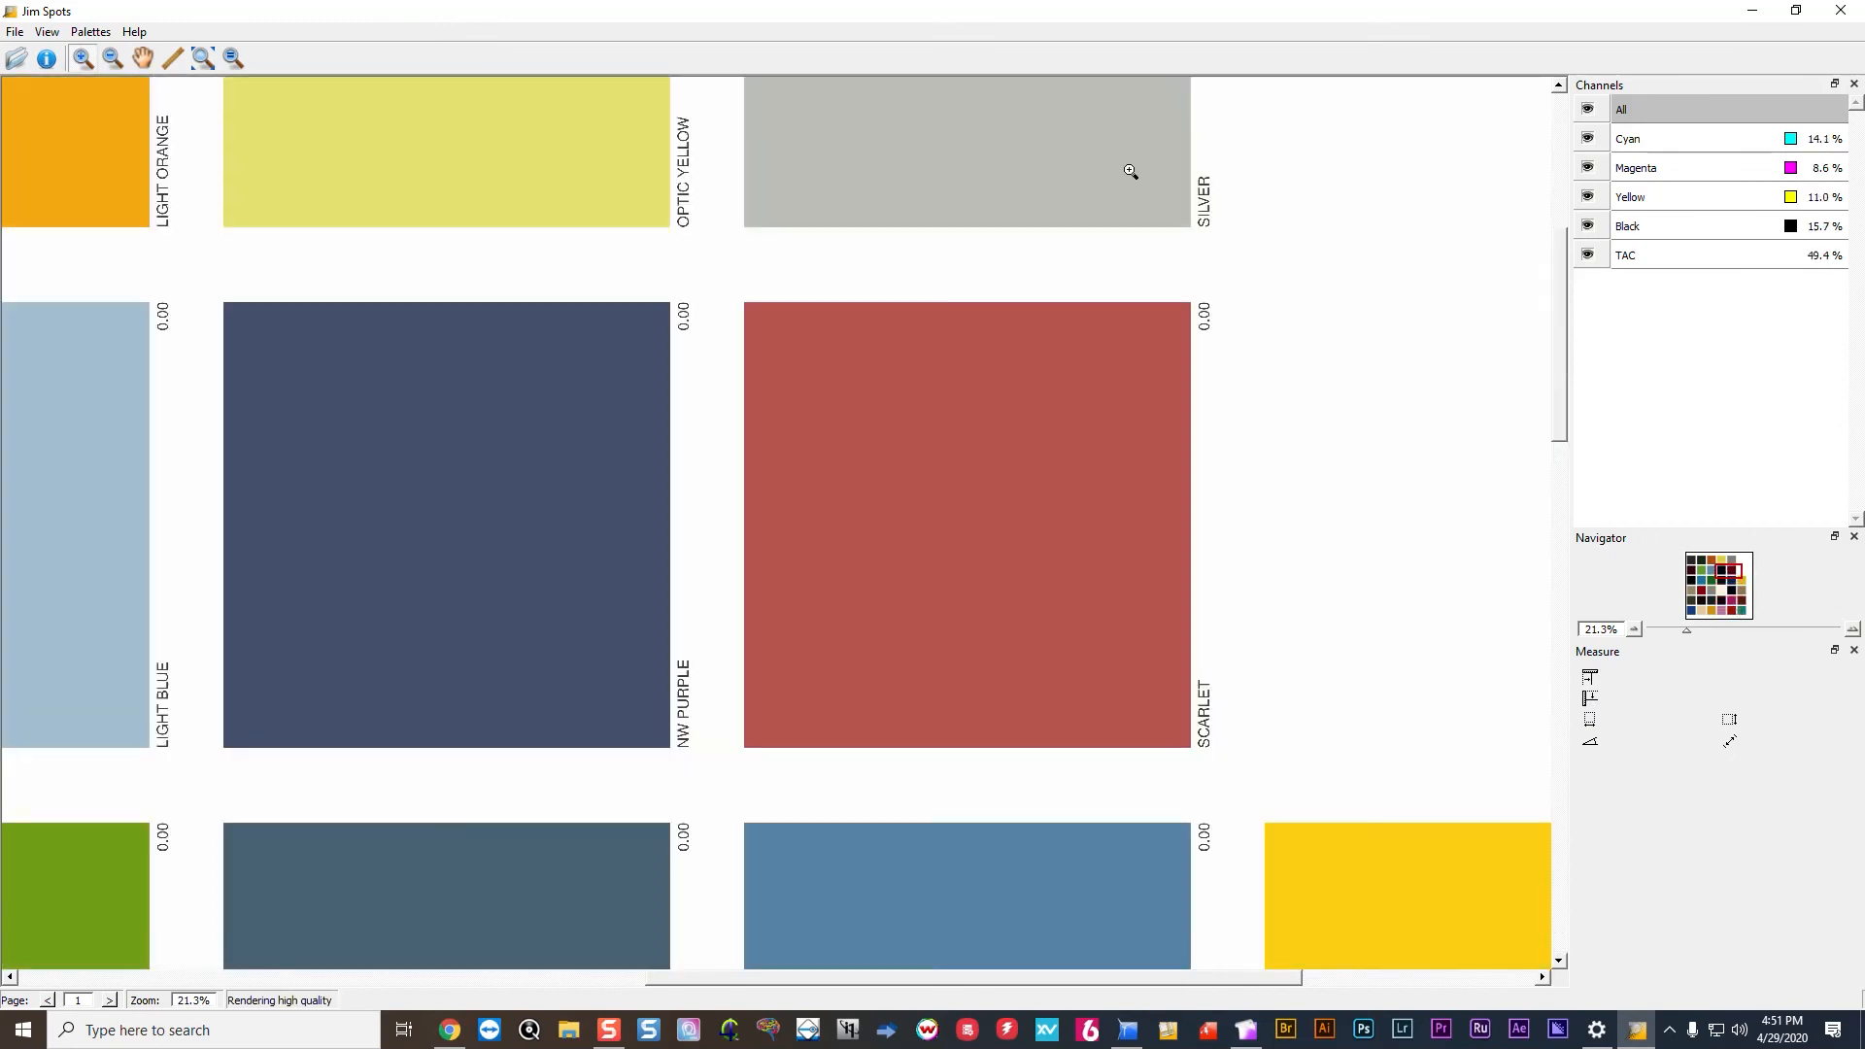
left_click(1839, 11)
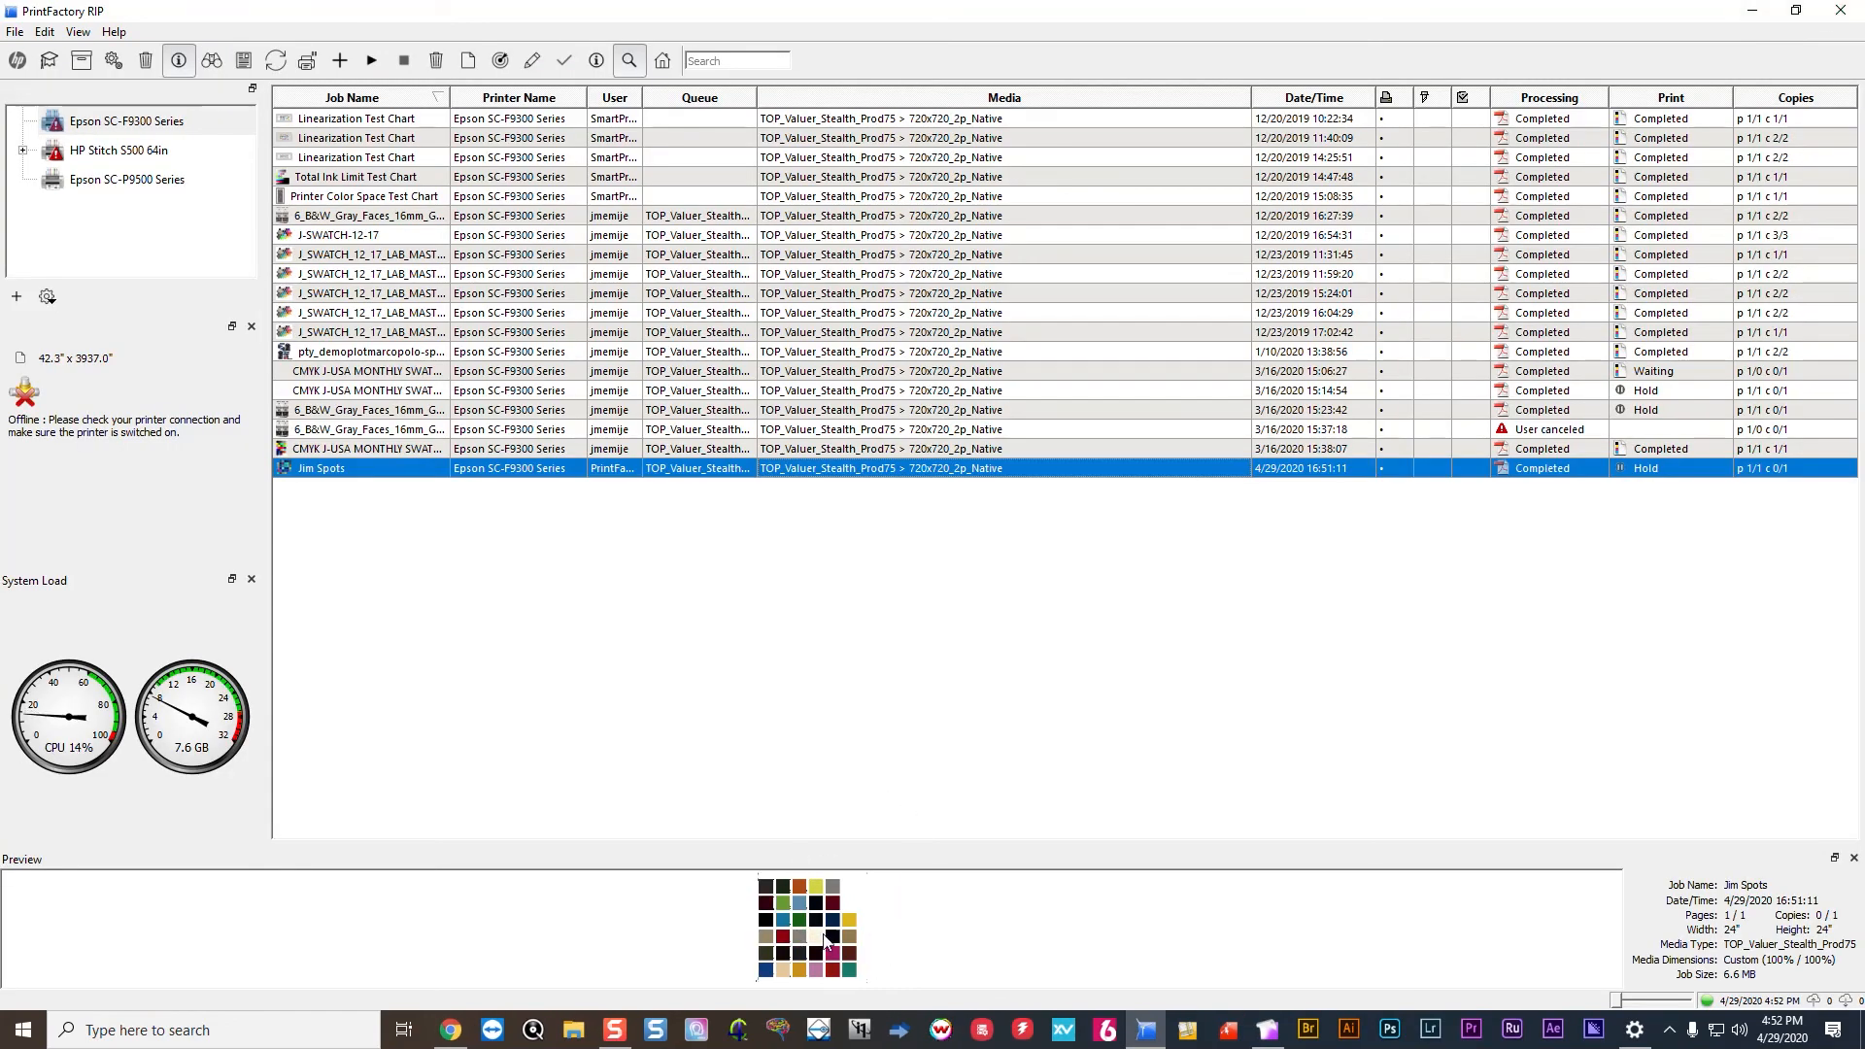
Switch to PrintFactory Calibrator, view the color book settings for the spot colors, and close them without generating a book.
left_click(1268, 1029)
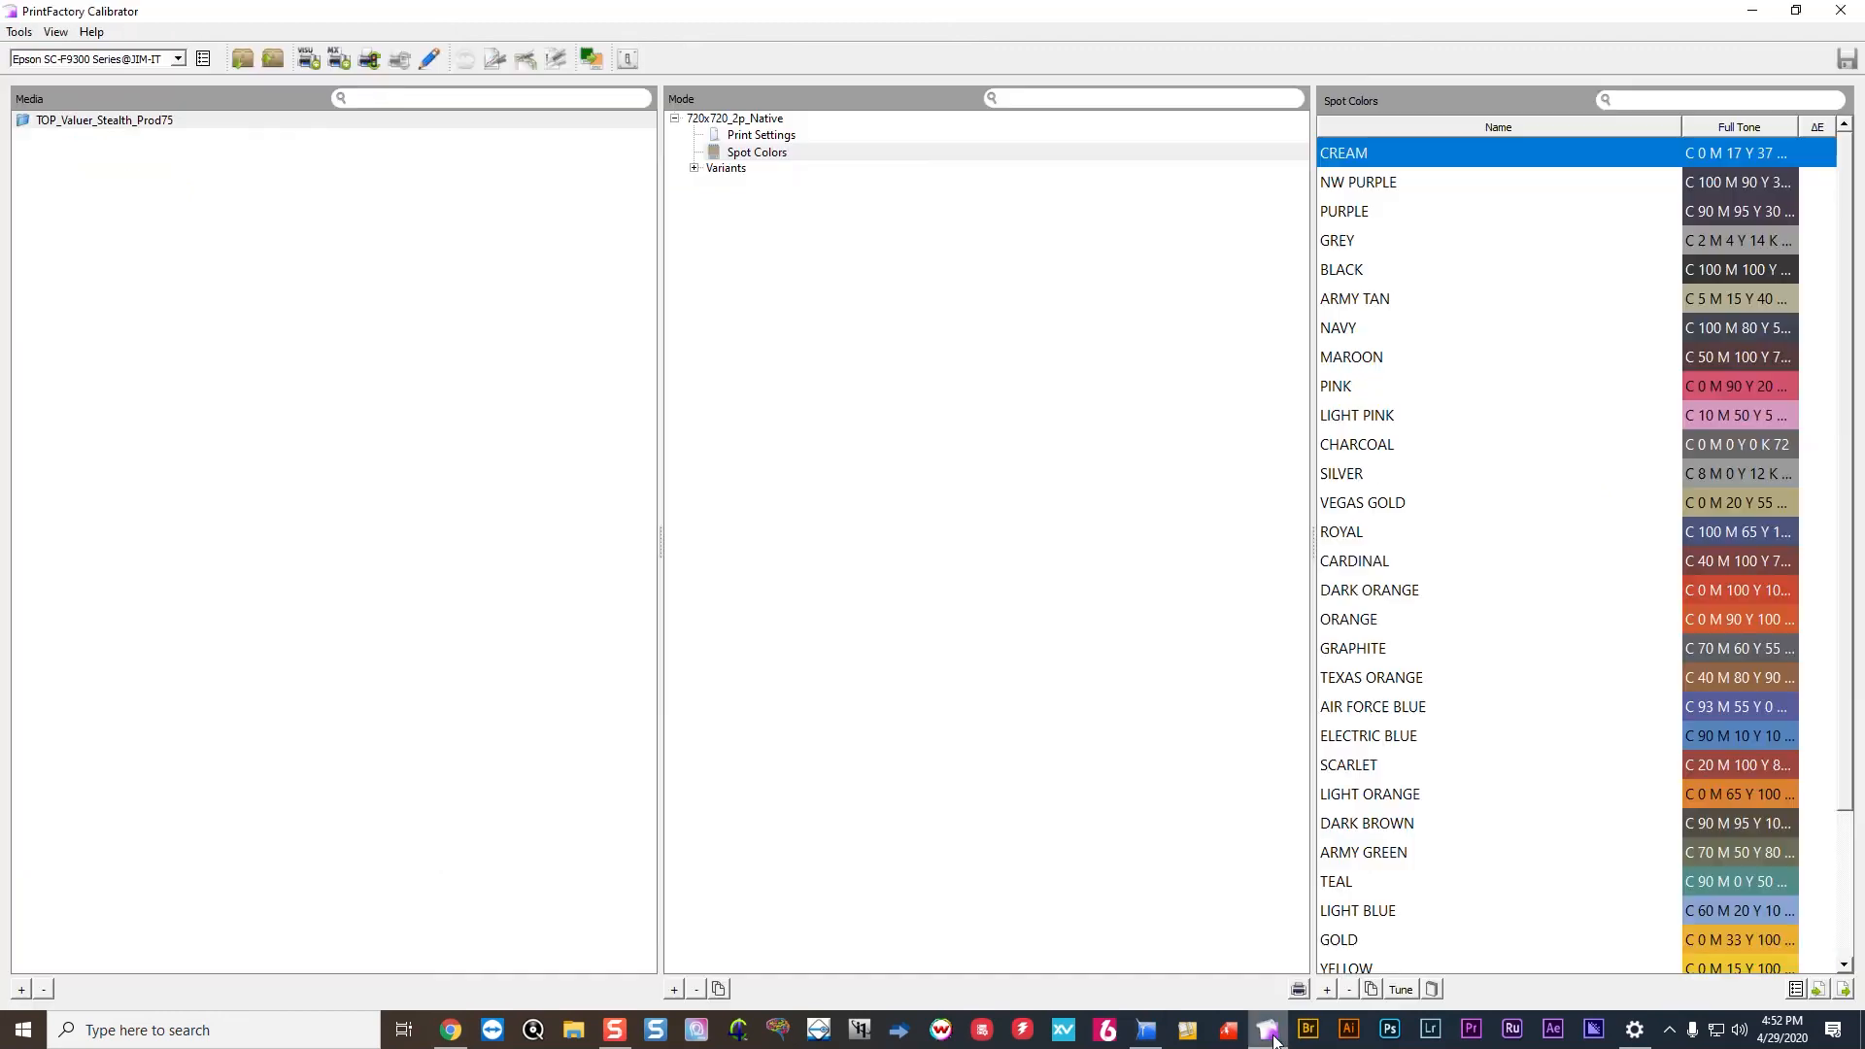
left_click(1432, 989)
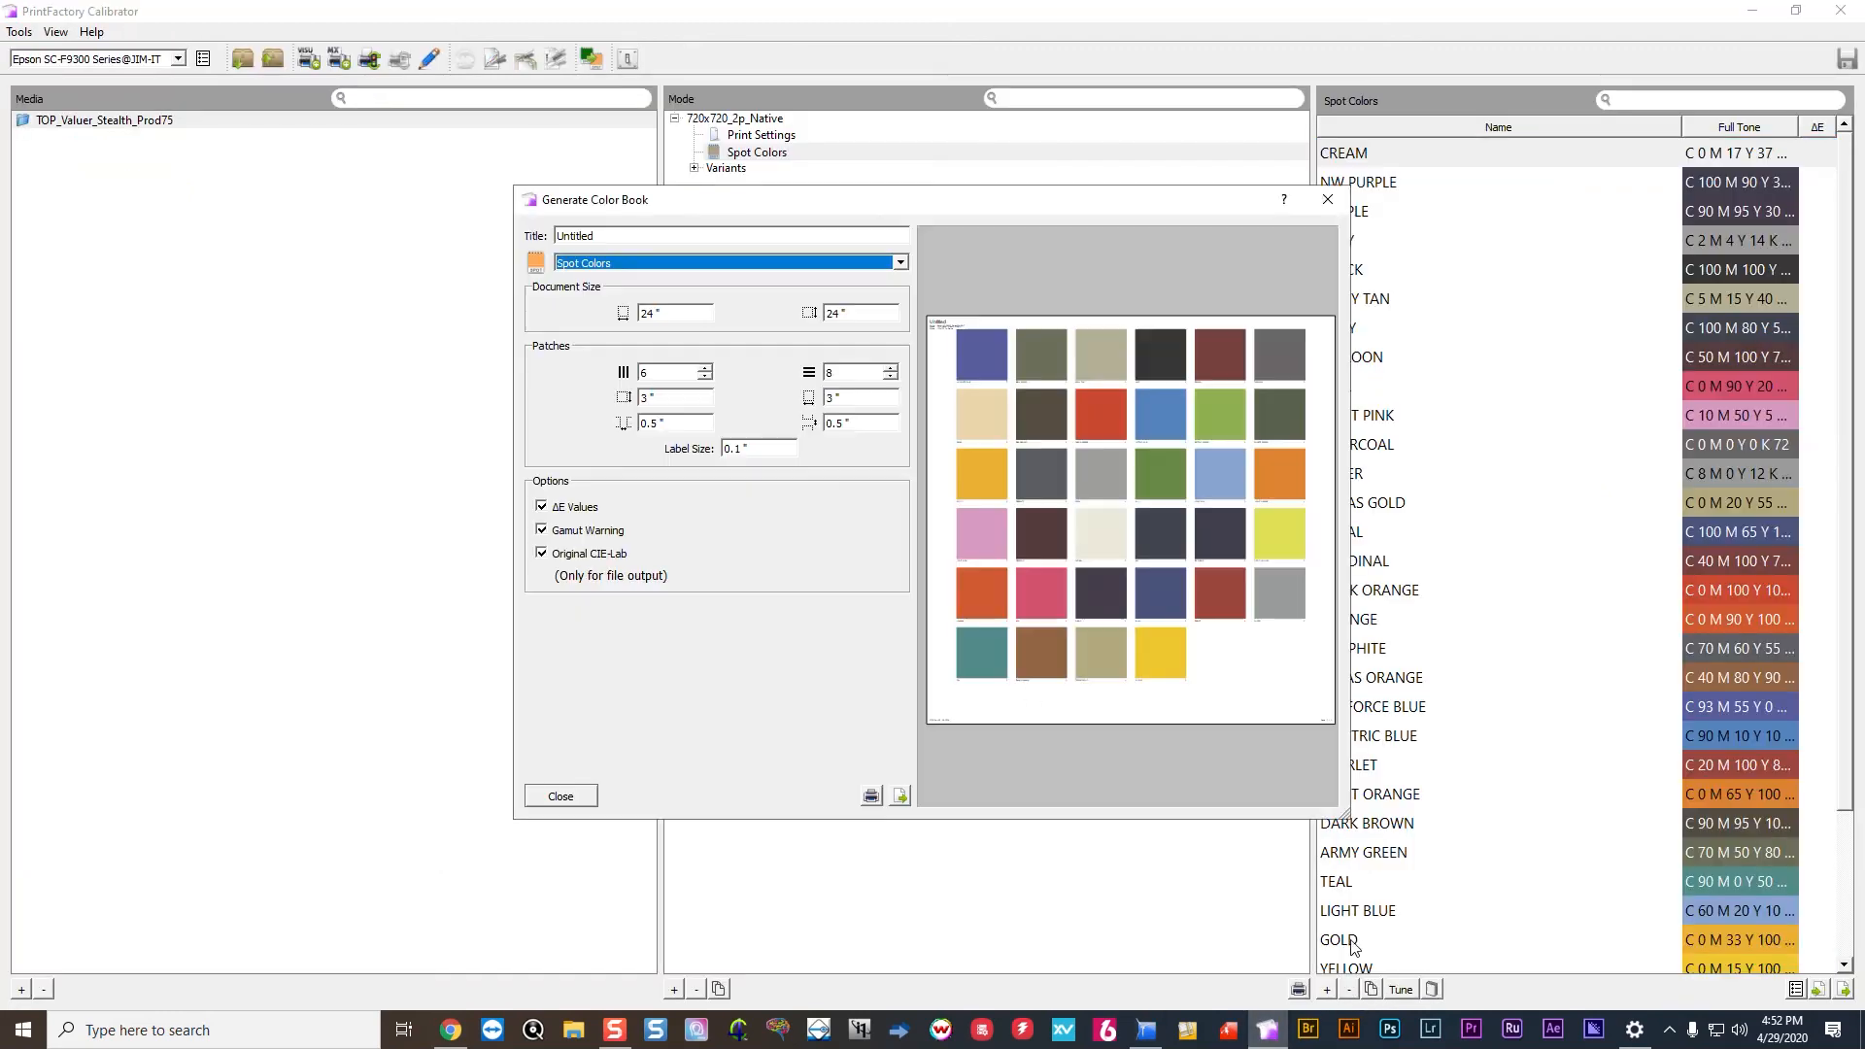
left_click_drag(913, 223, 625, 197)
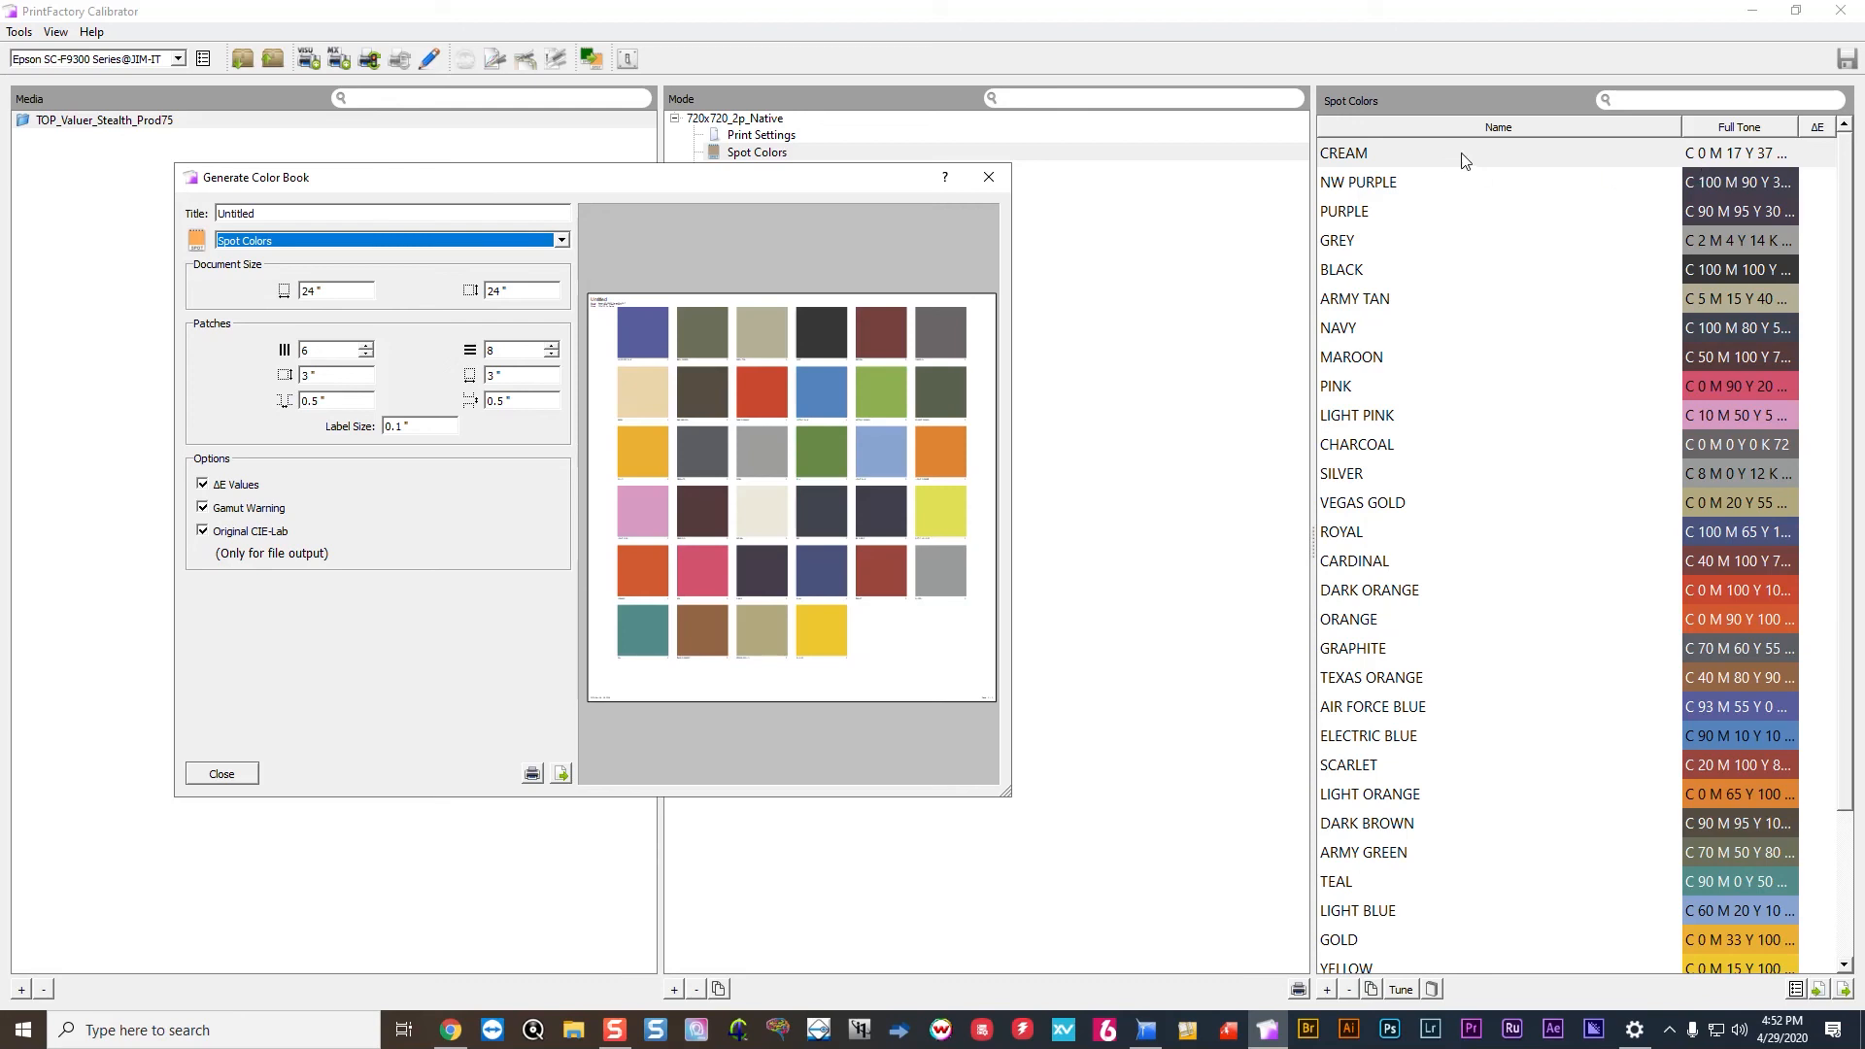
left_click(989, 177)
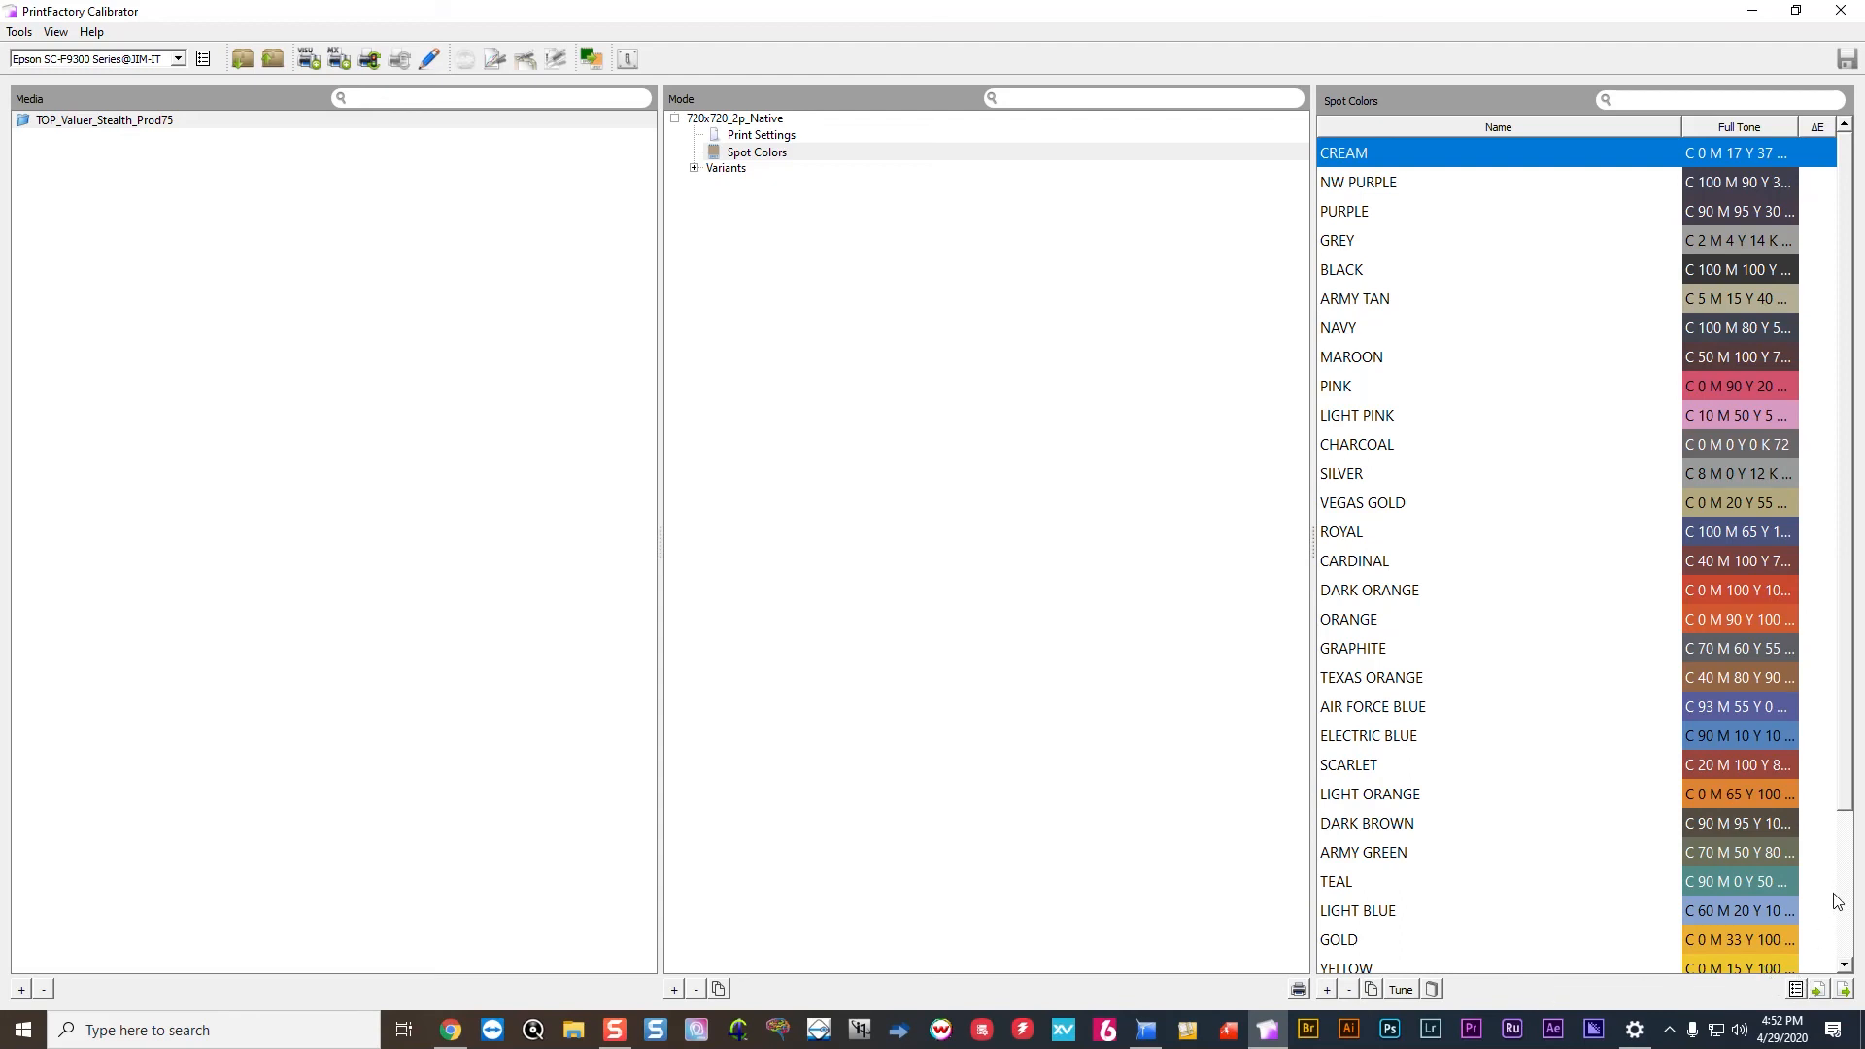
View the file dialogs for loading and saving a spot color library, closing each without choosing a file.
scroll(1850, 816, "down", 2)
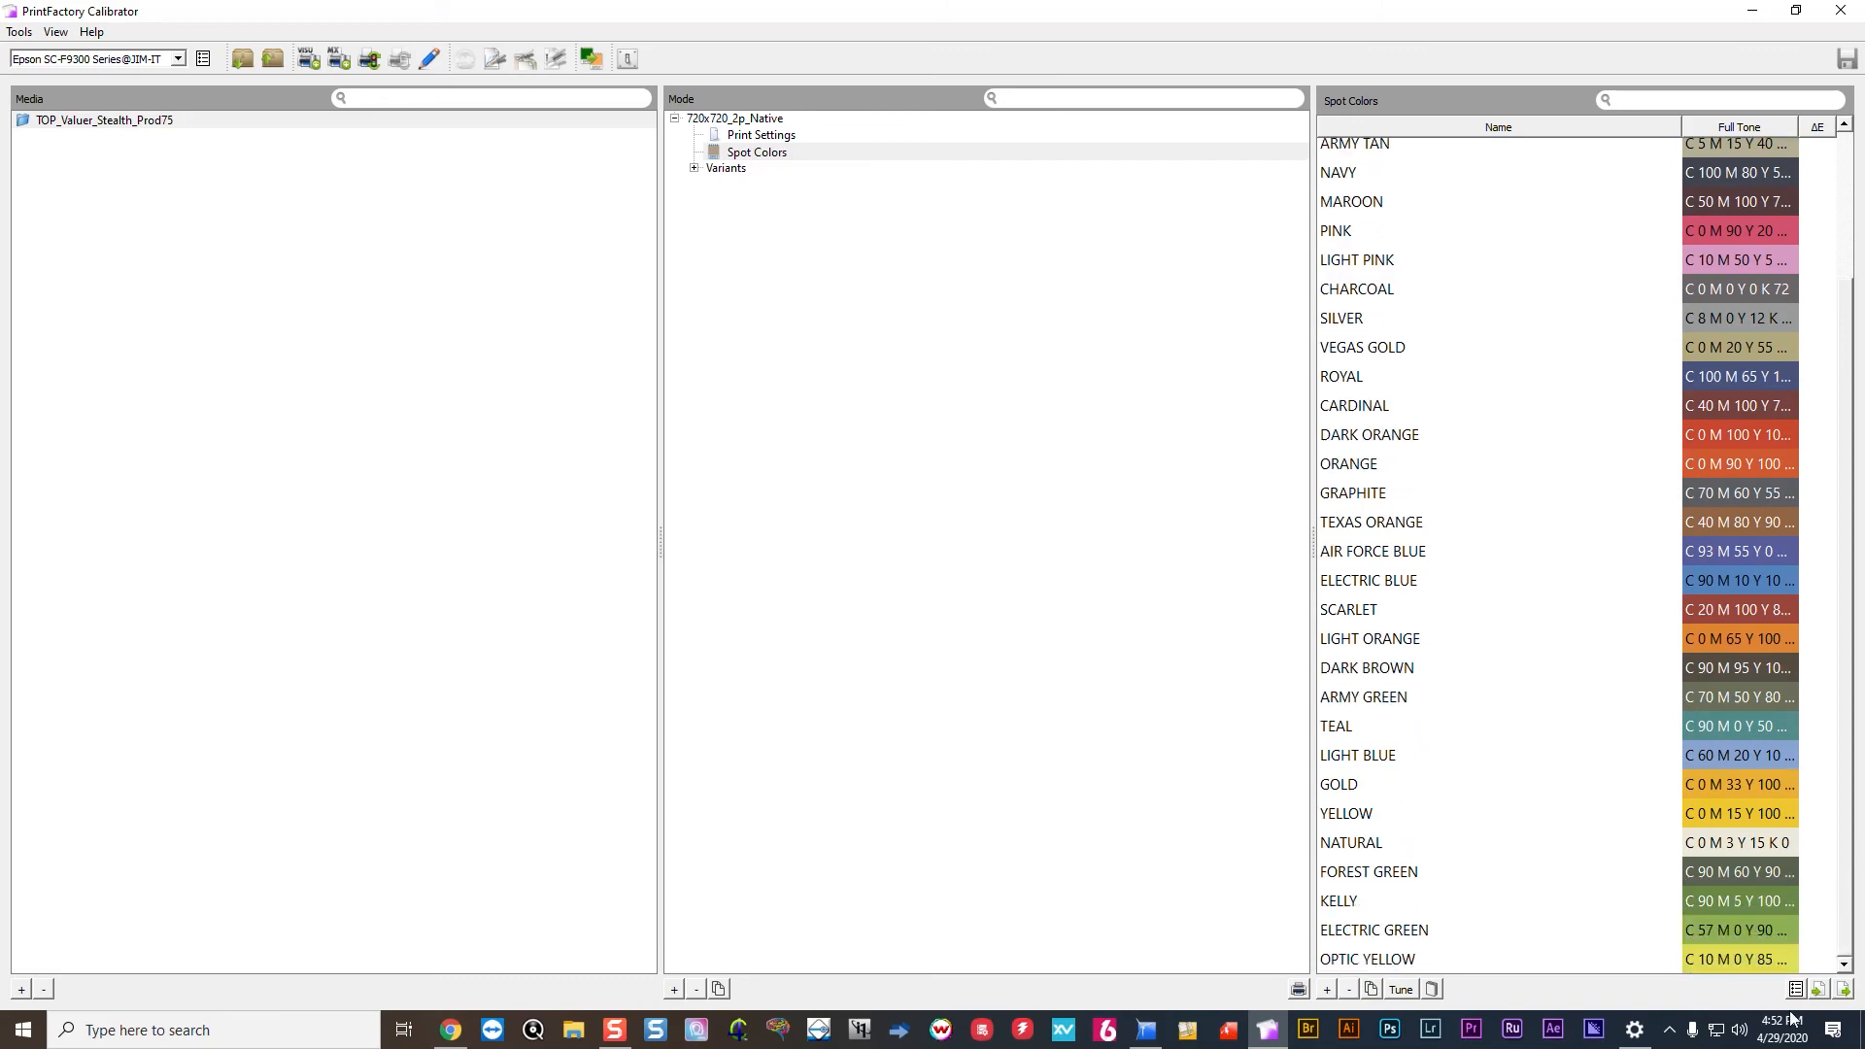
left_click(1817, 988)
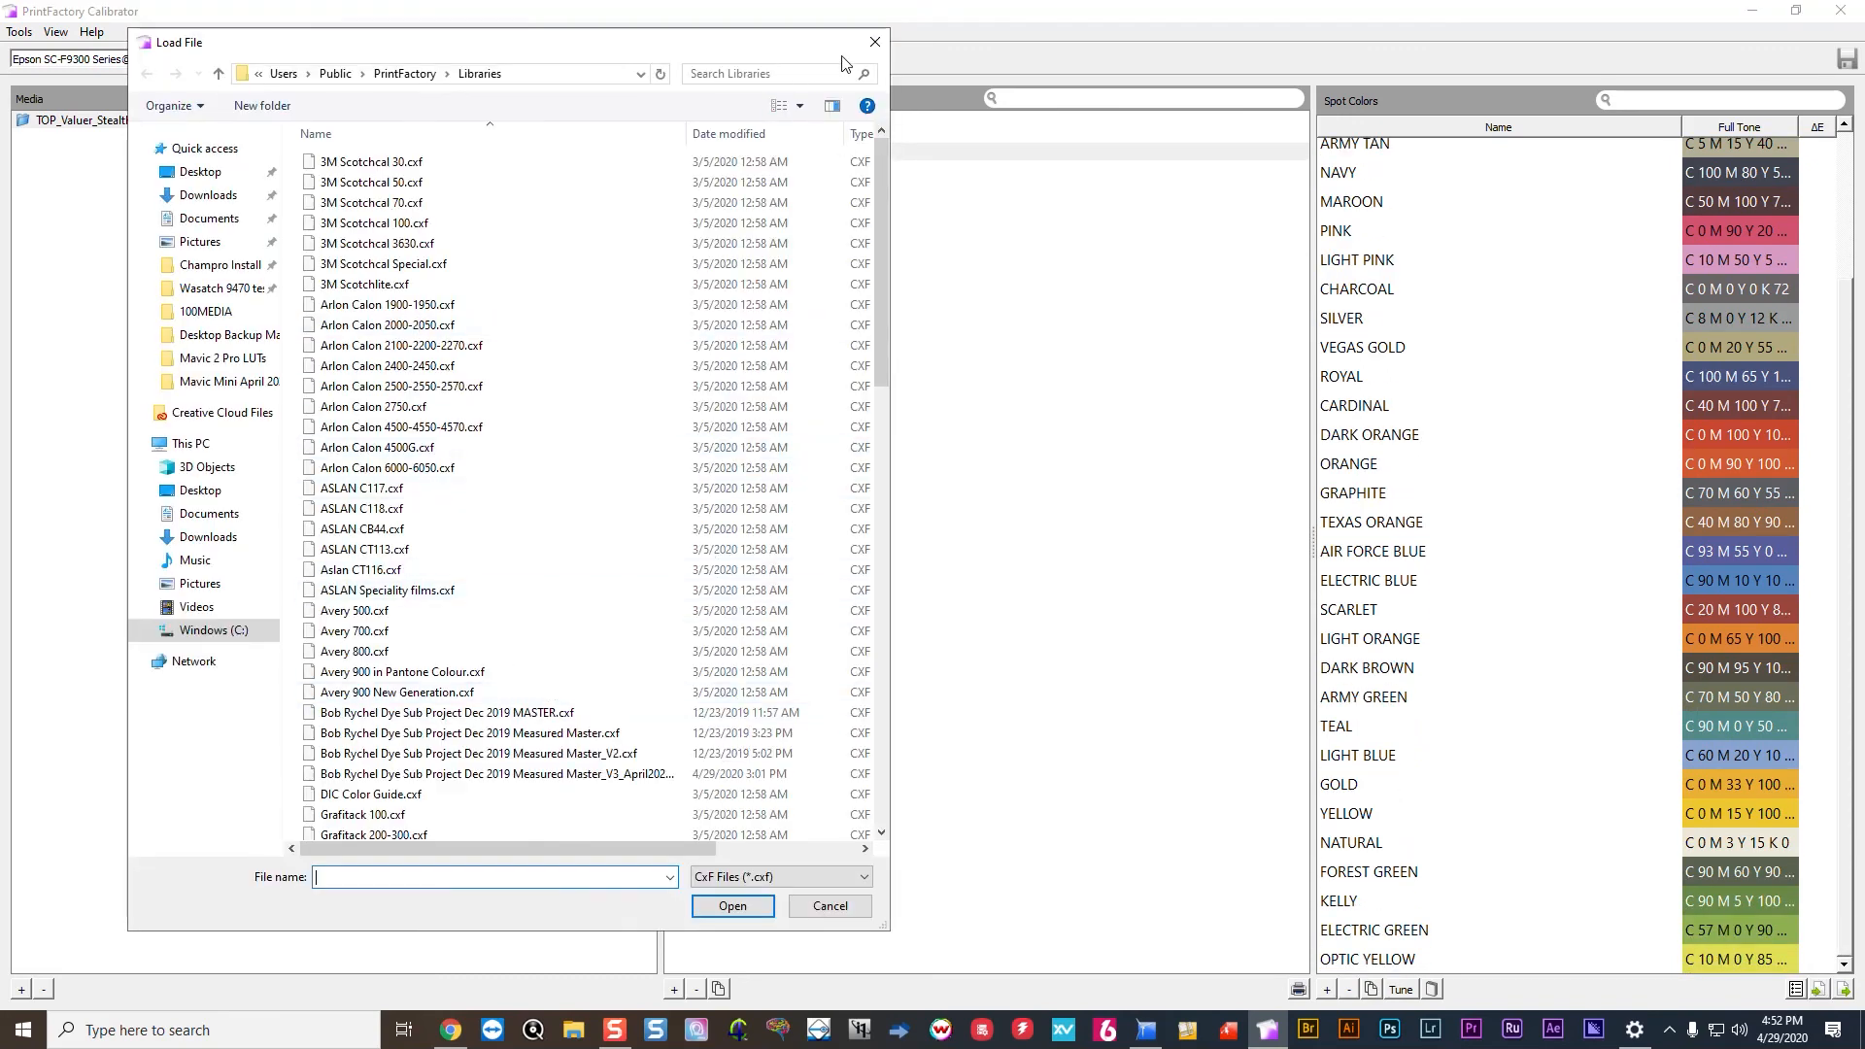
left_click(875, 43)
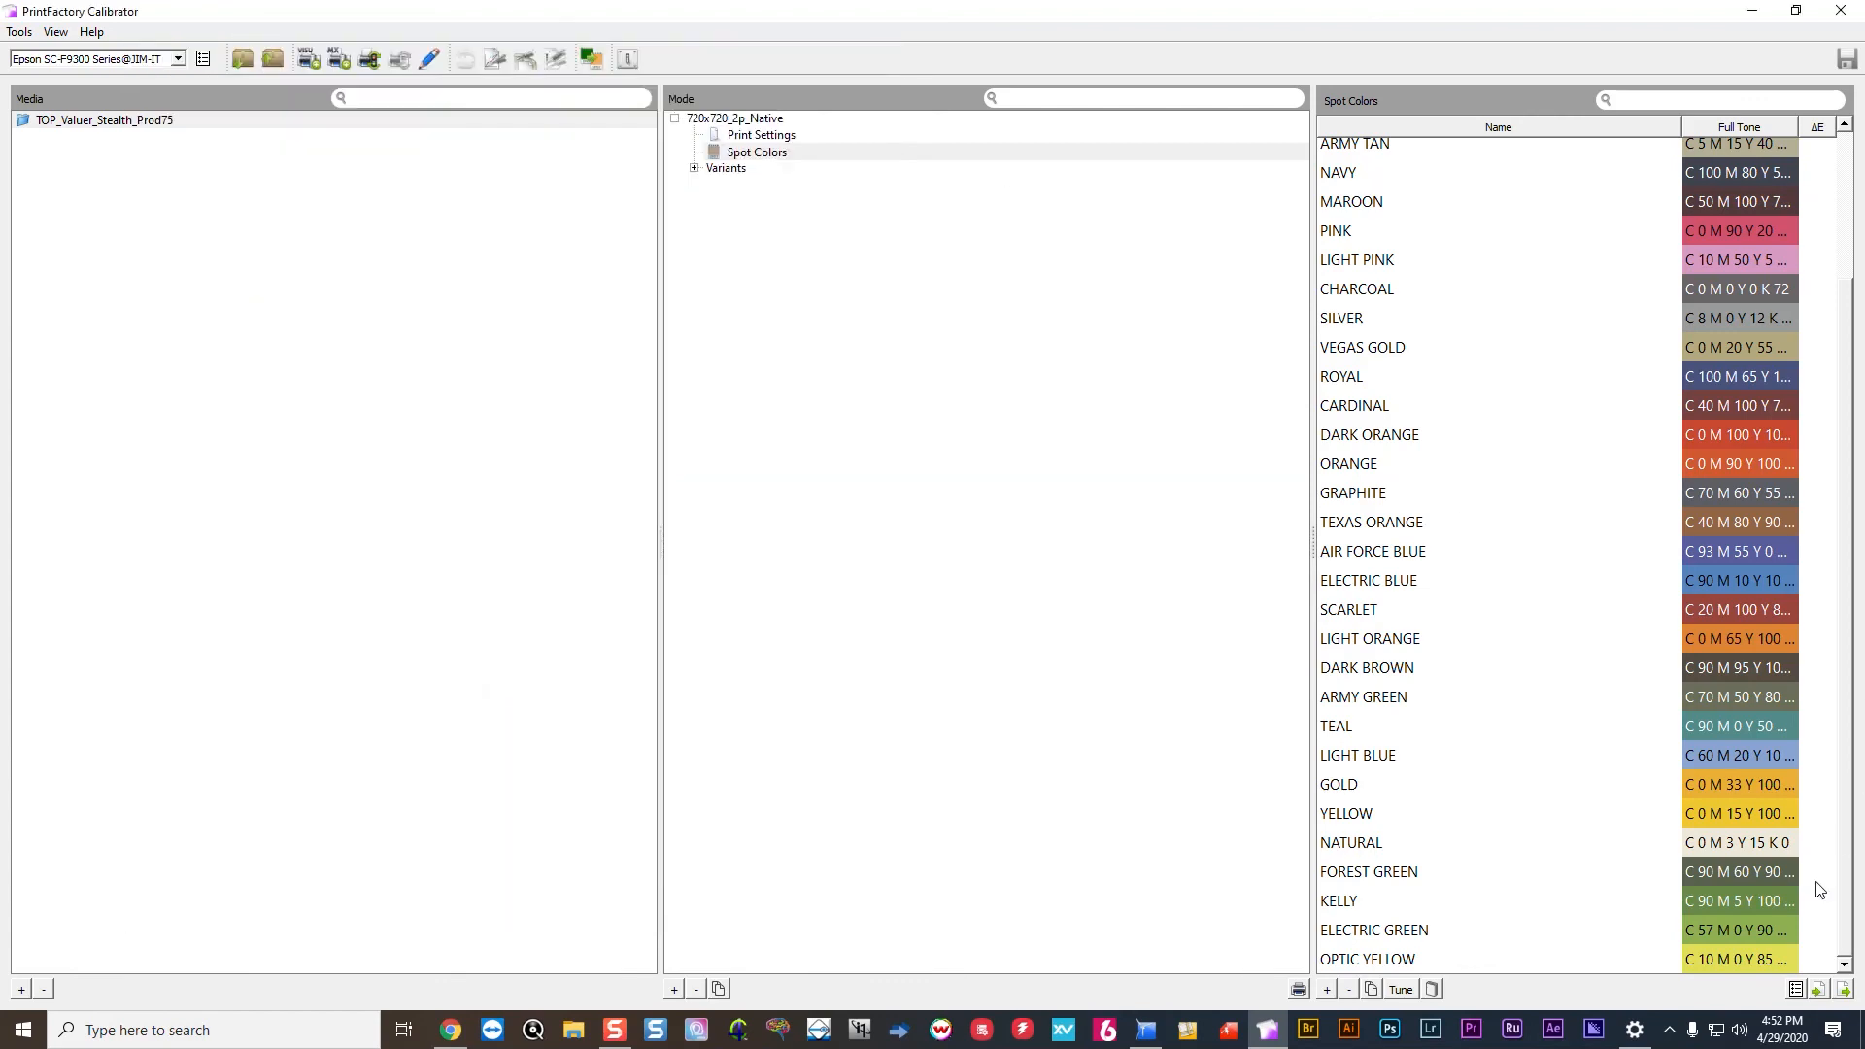
left_click(1844, 989)
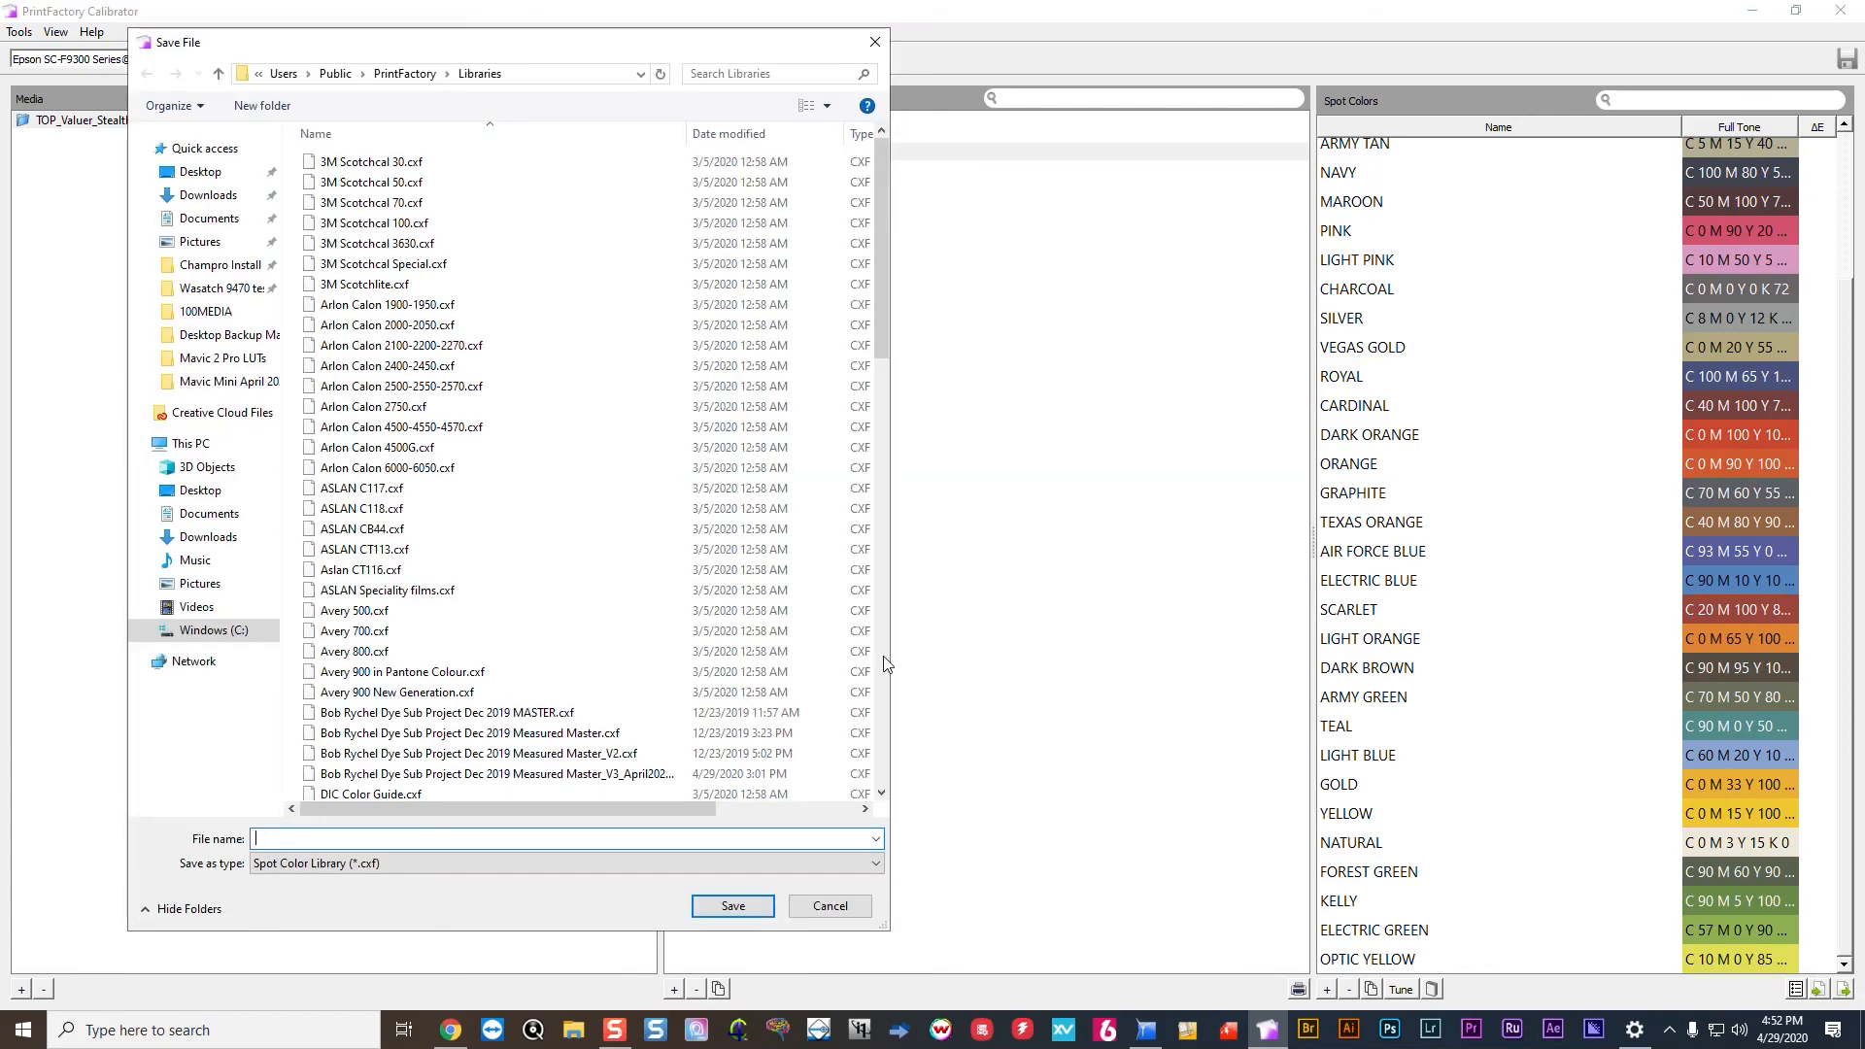
left_click(874, 46)
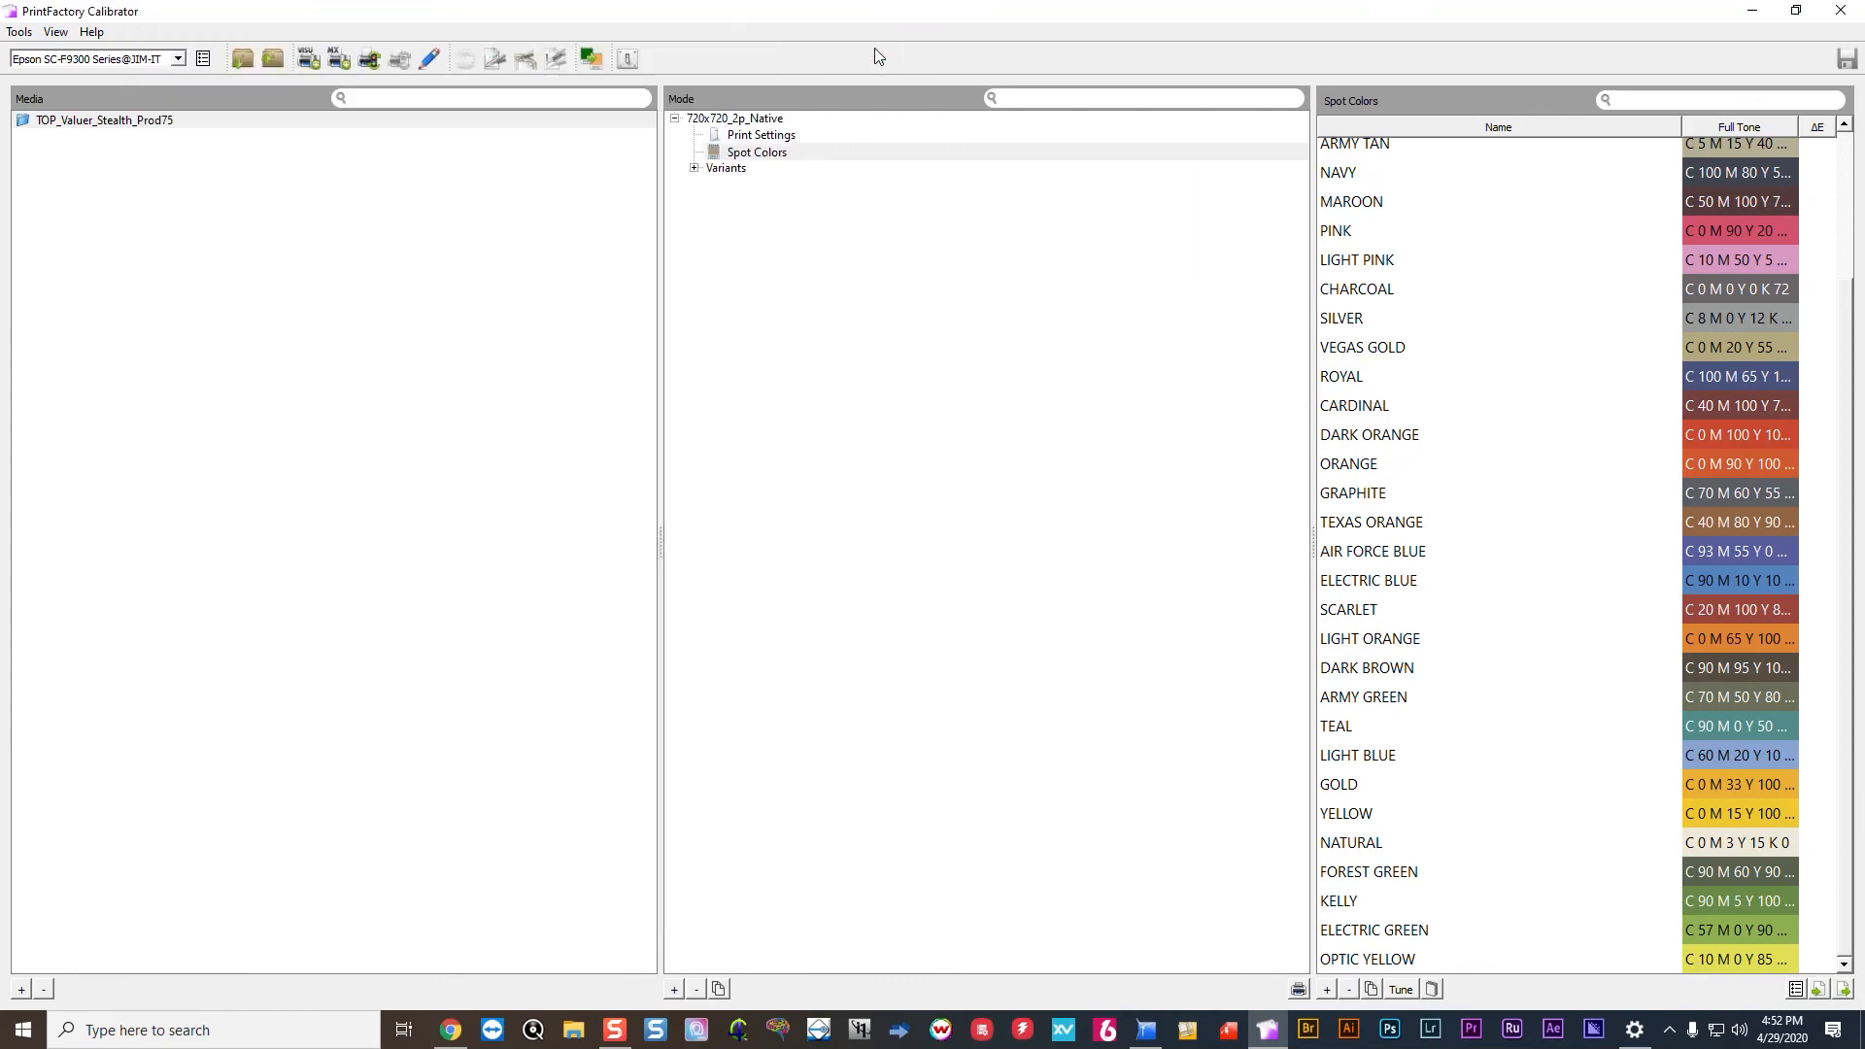
Try a Black Max of 100% in the spot color black generation settings and cancel the change.
left_click(1808, 989)
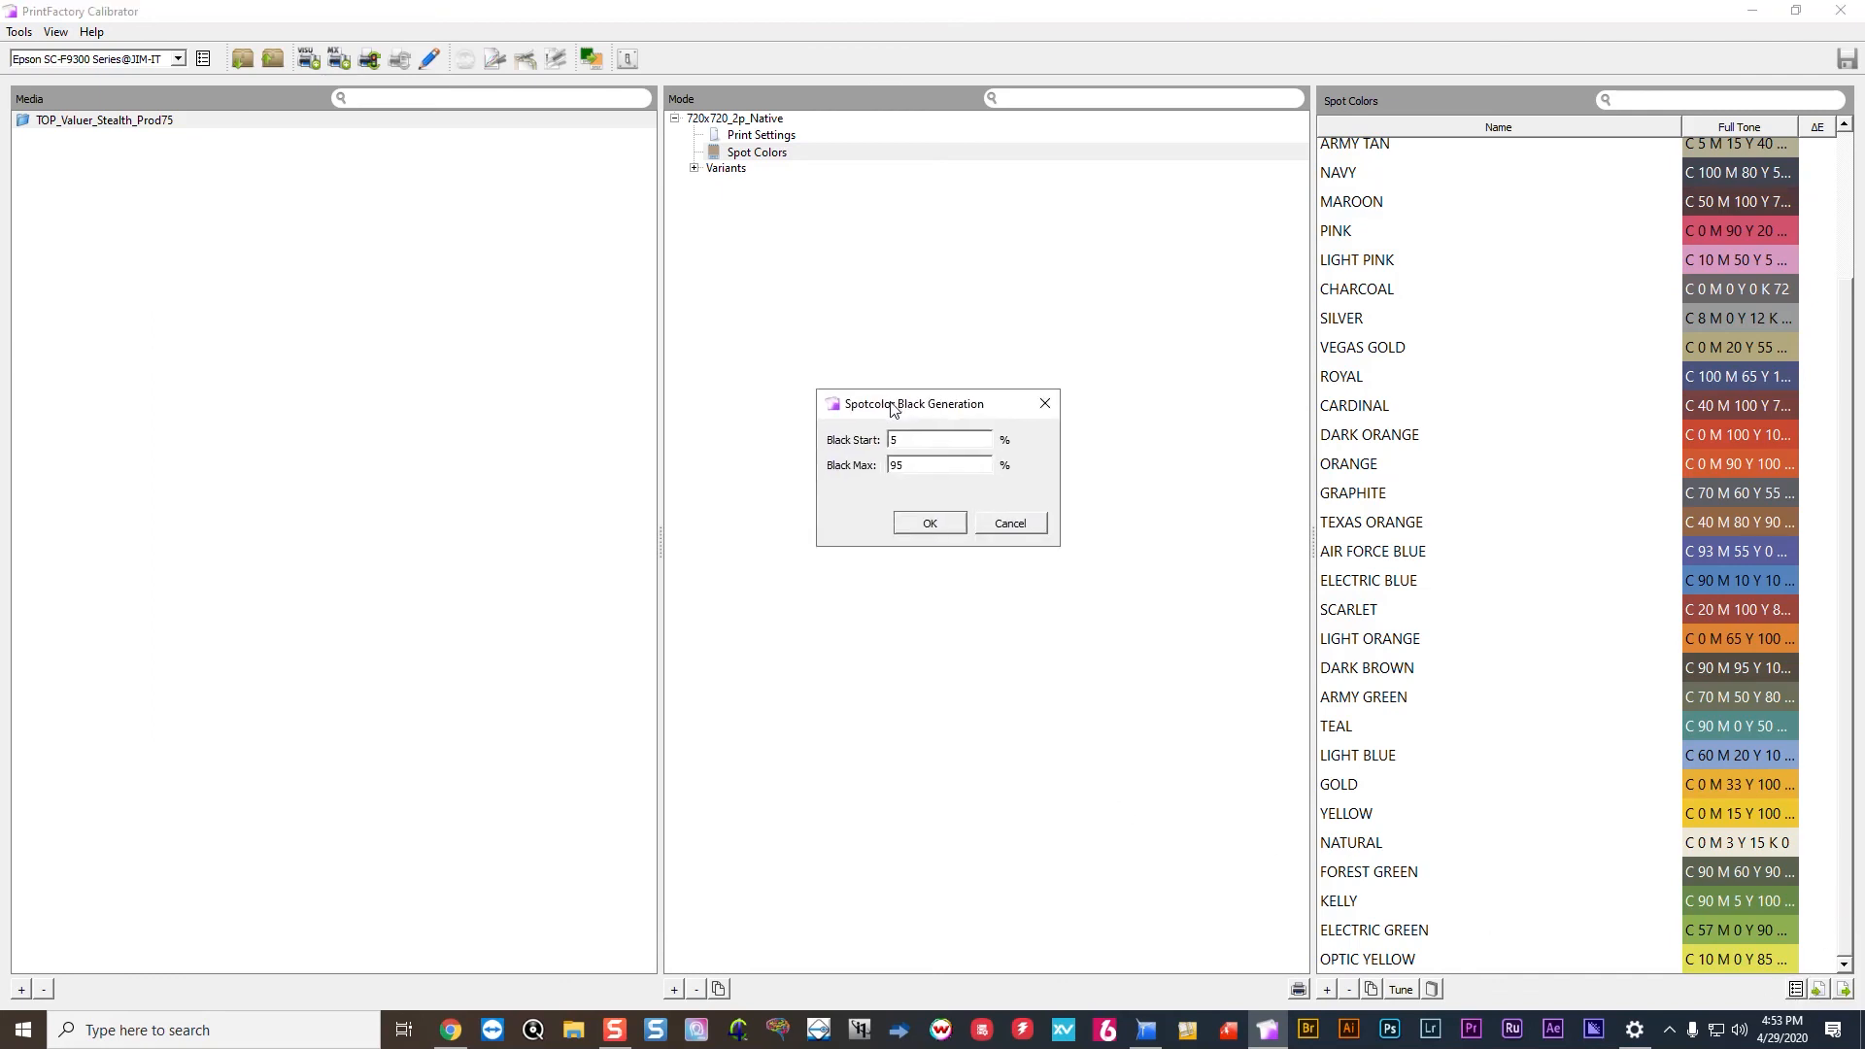
left_click_drag(891, 394, 890, 391)
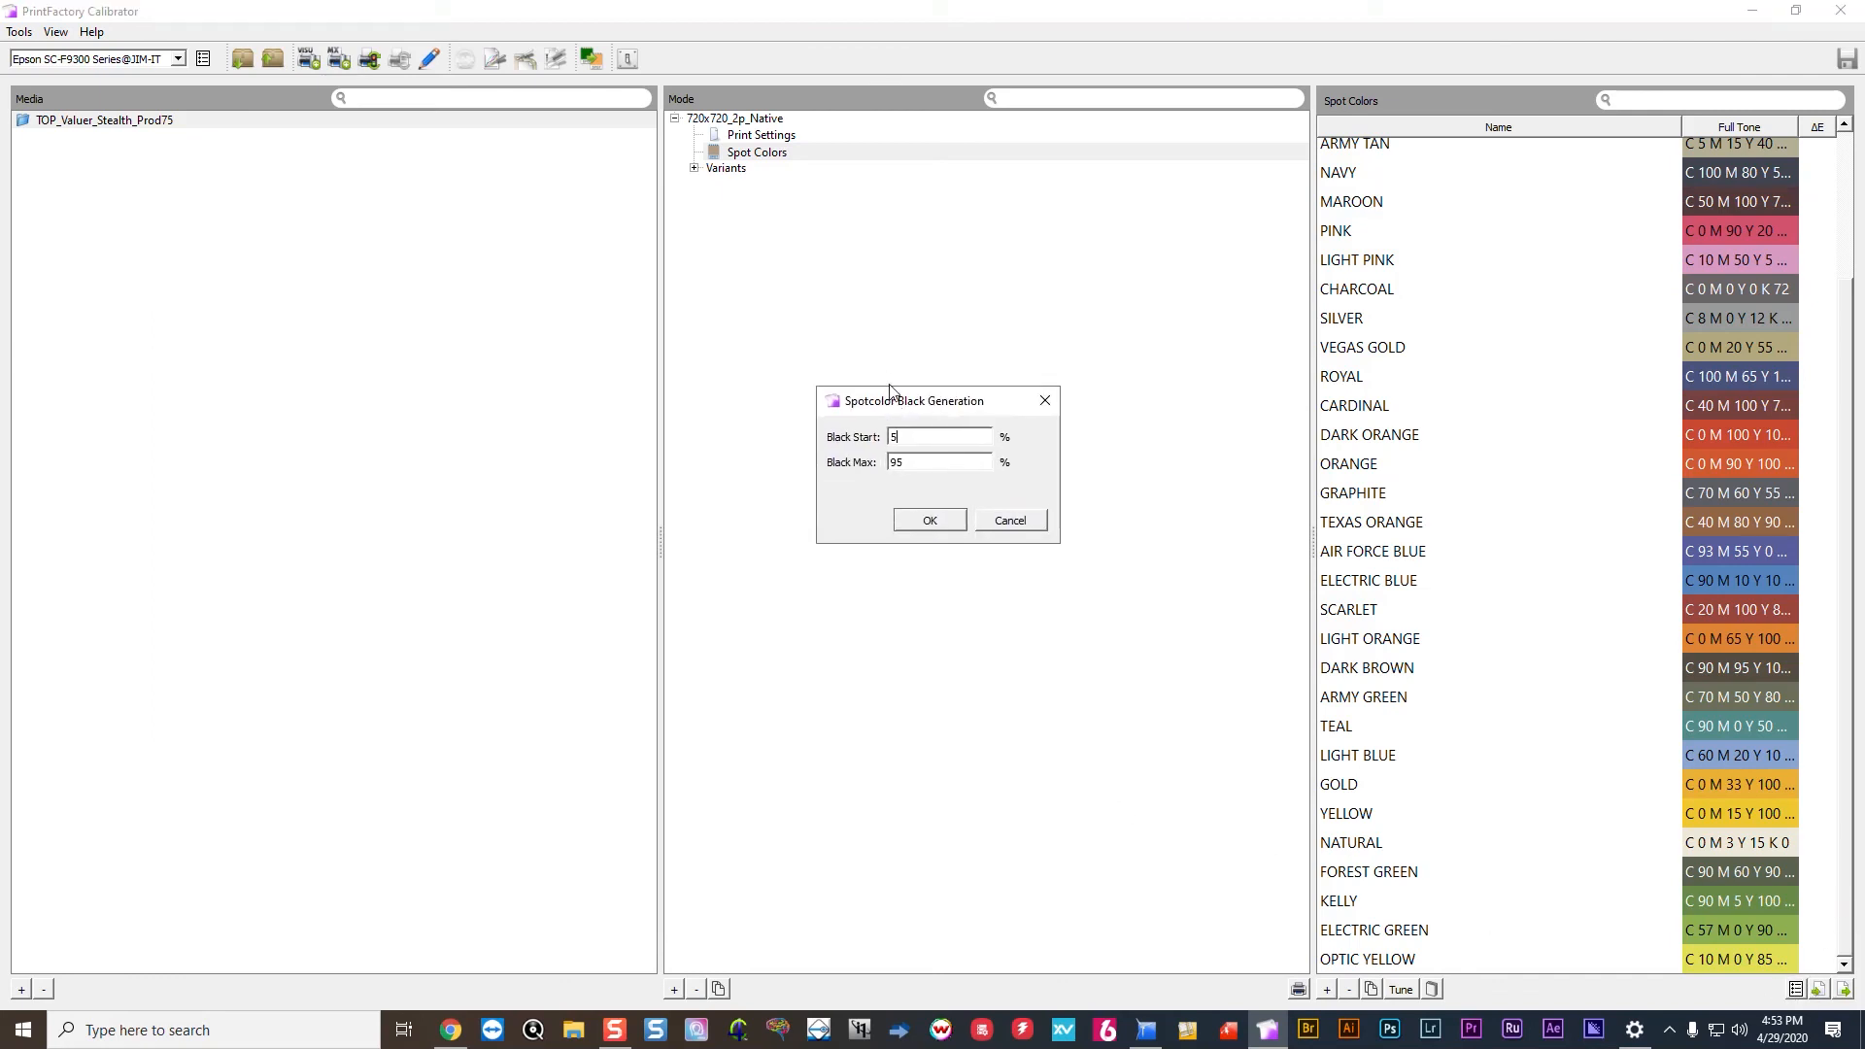
double_click(906, 464)
type("100")
left_click(1022, 519)
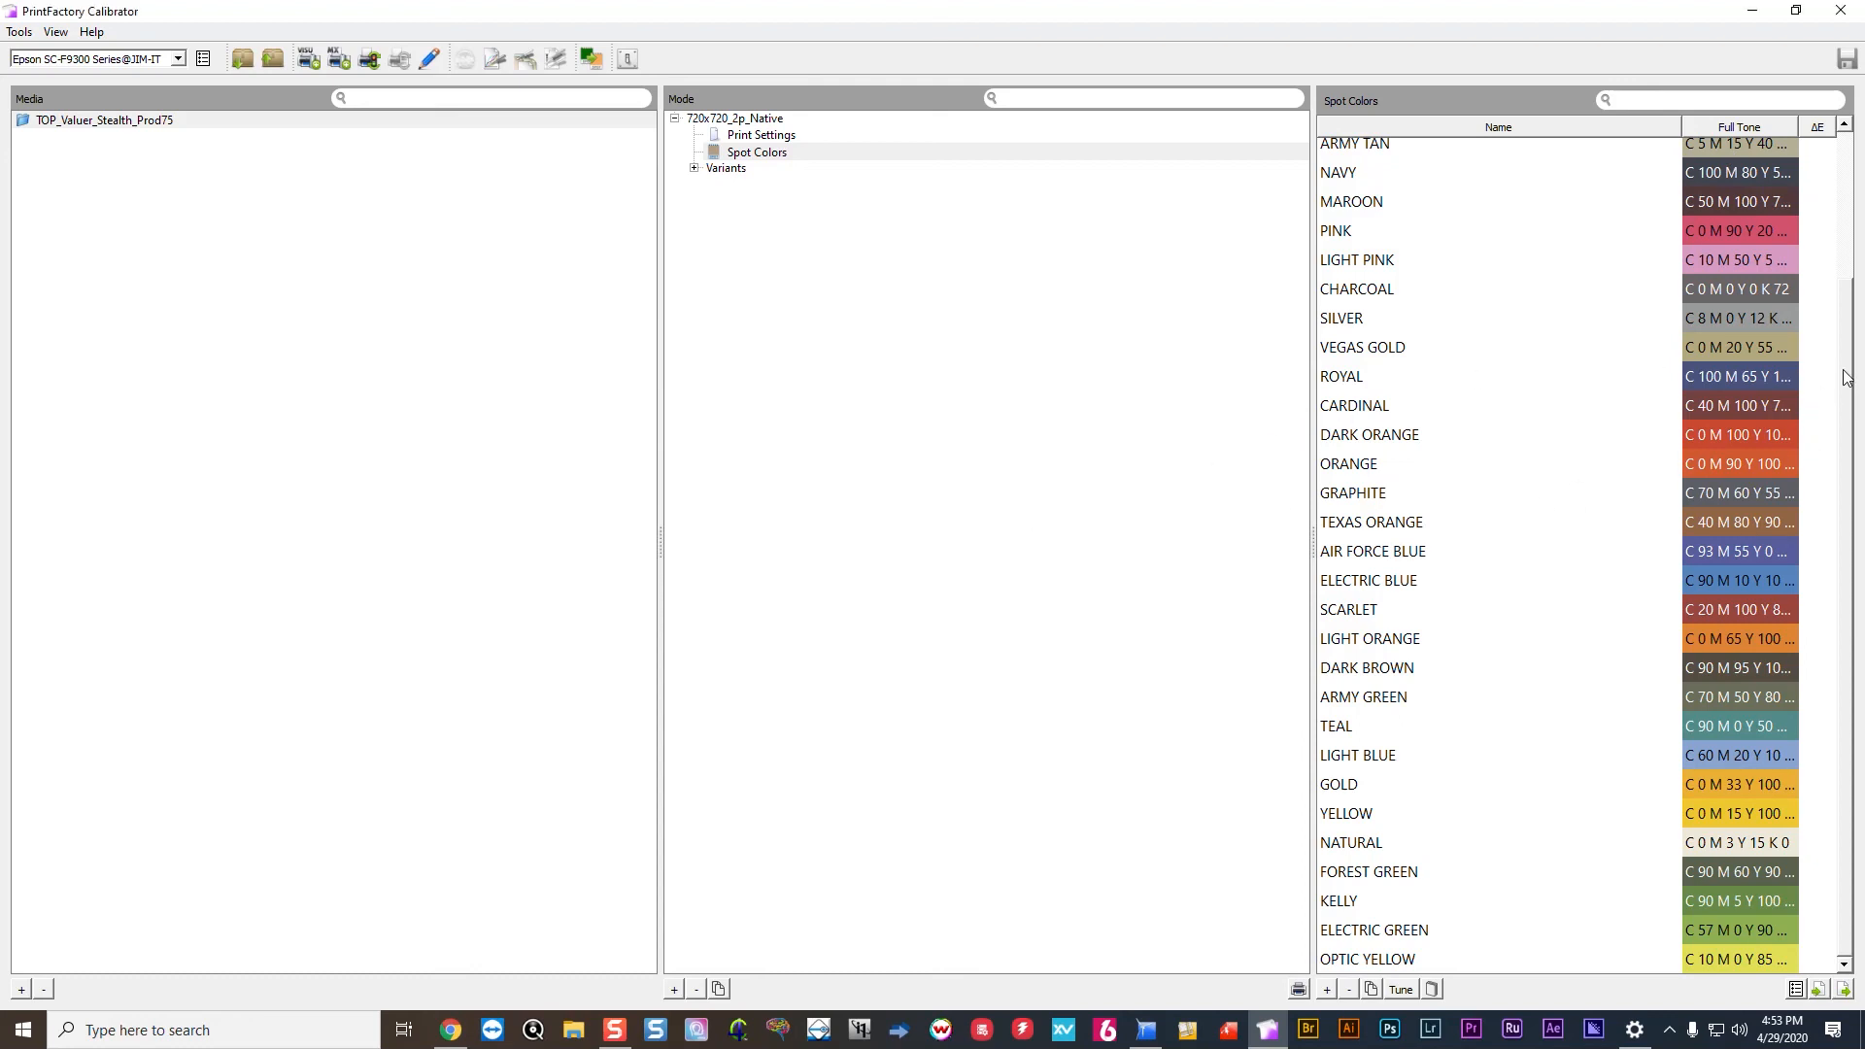
Select the MAROON spot color and look through the rest of the spot color list.
left_click_drag(1848, 377, 1732, 167)
left_click(1586, 358)
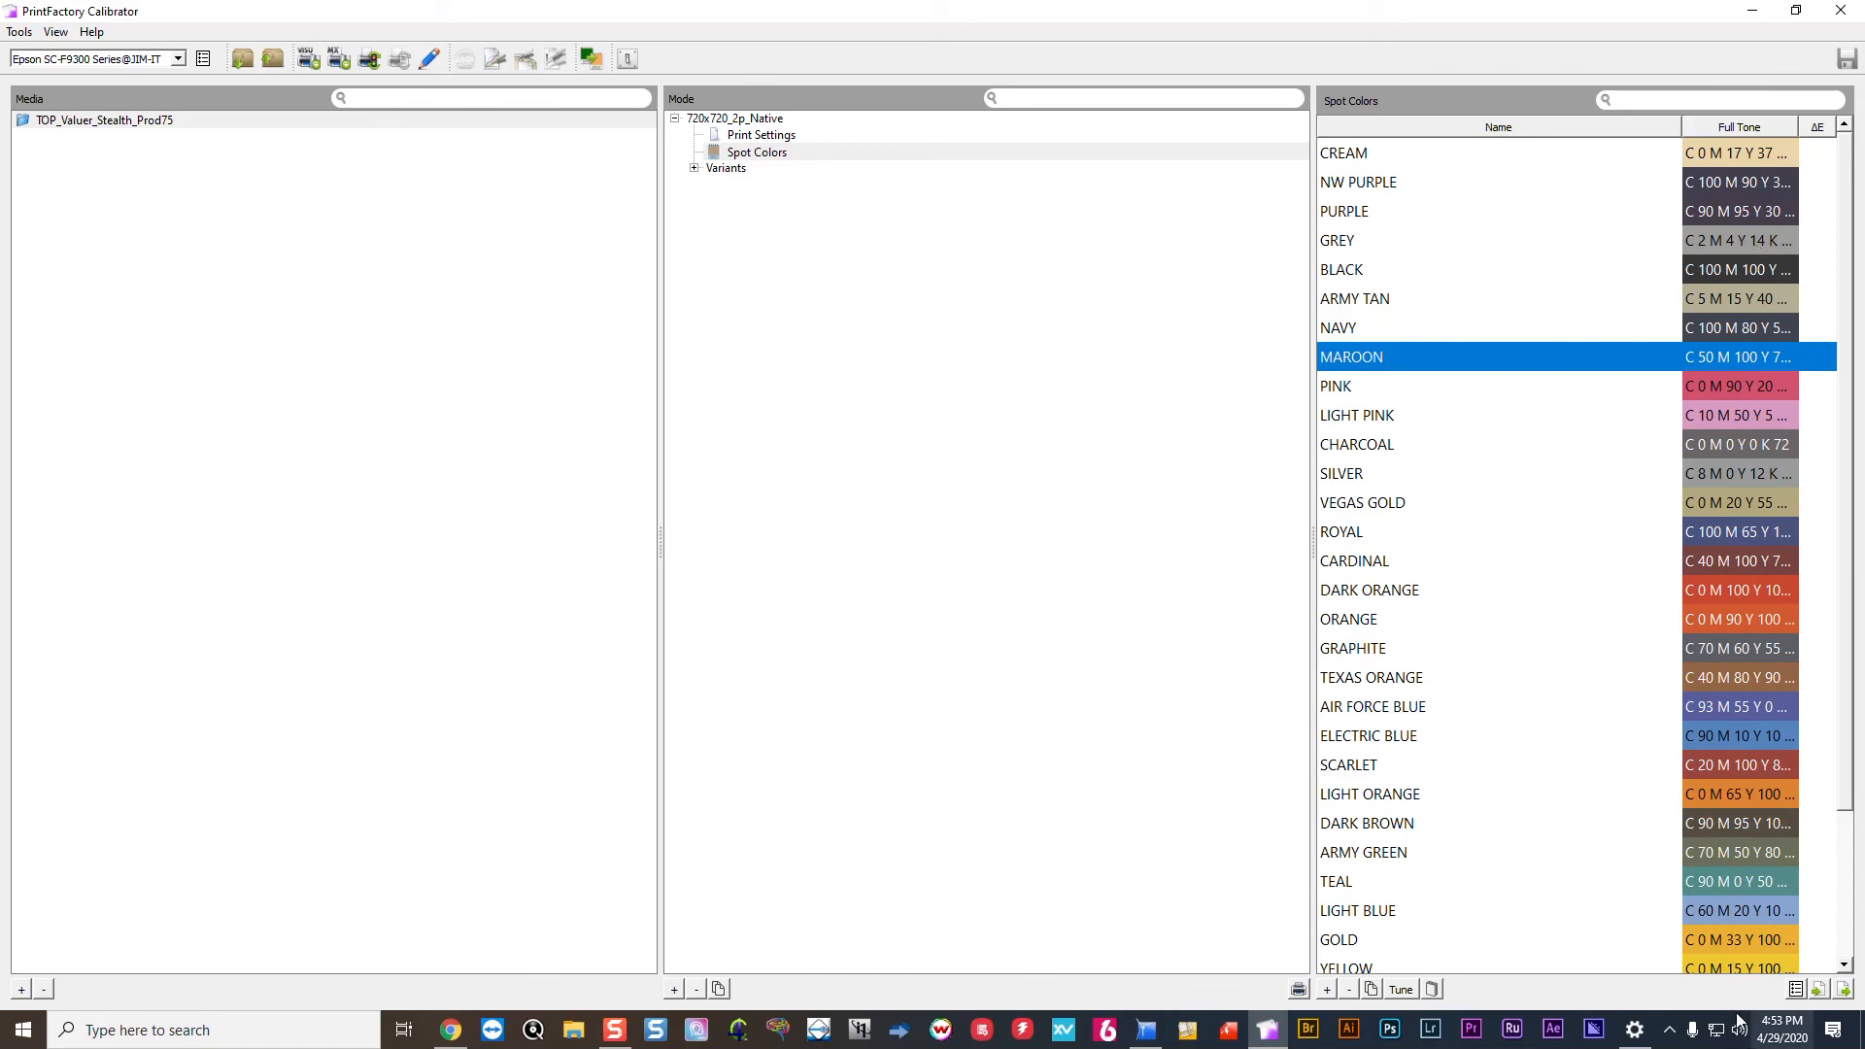
left_click_drag(1845, 706, 1846, 955)
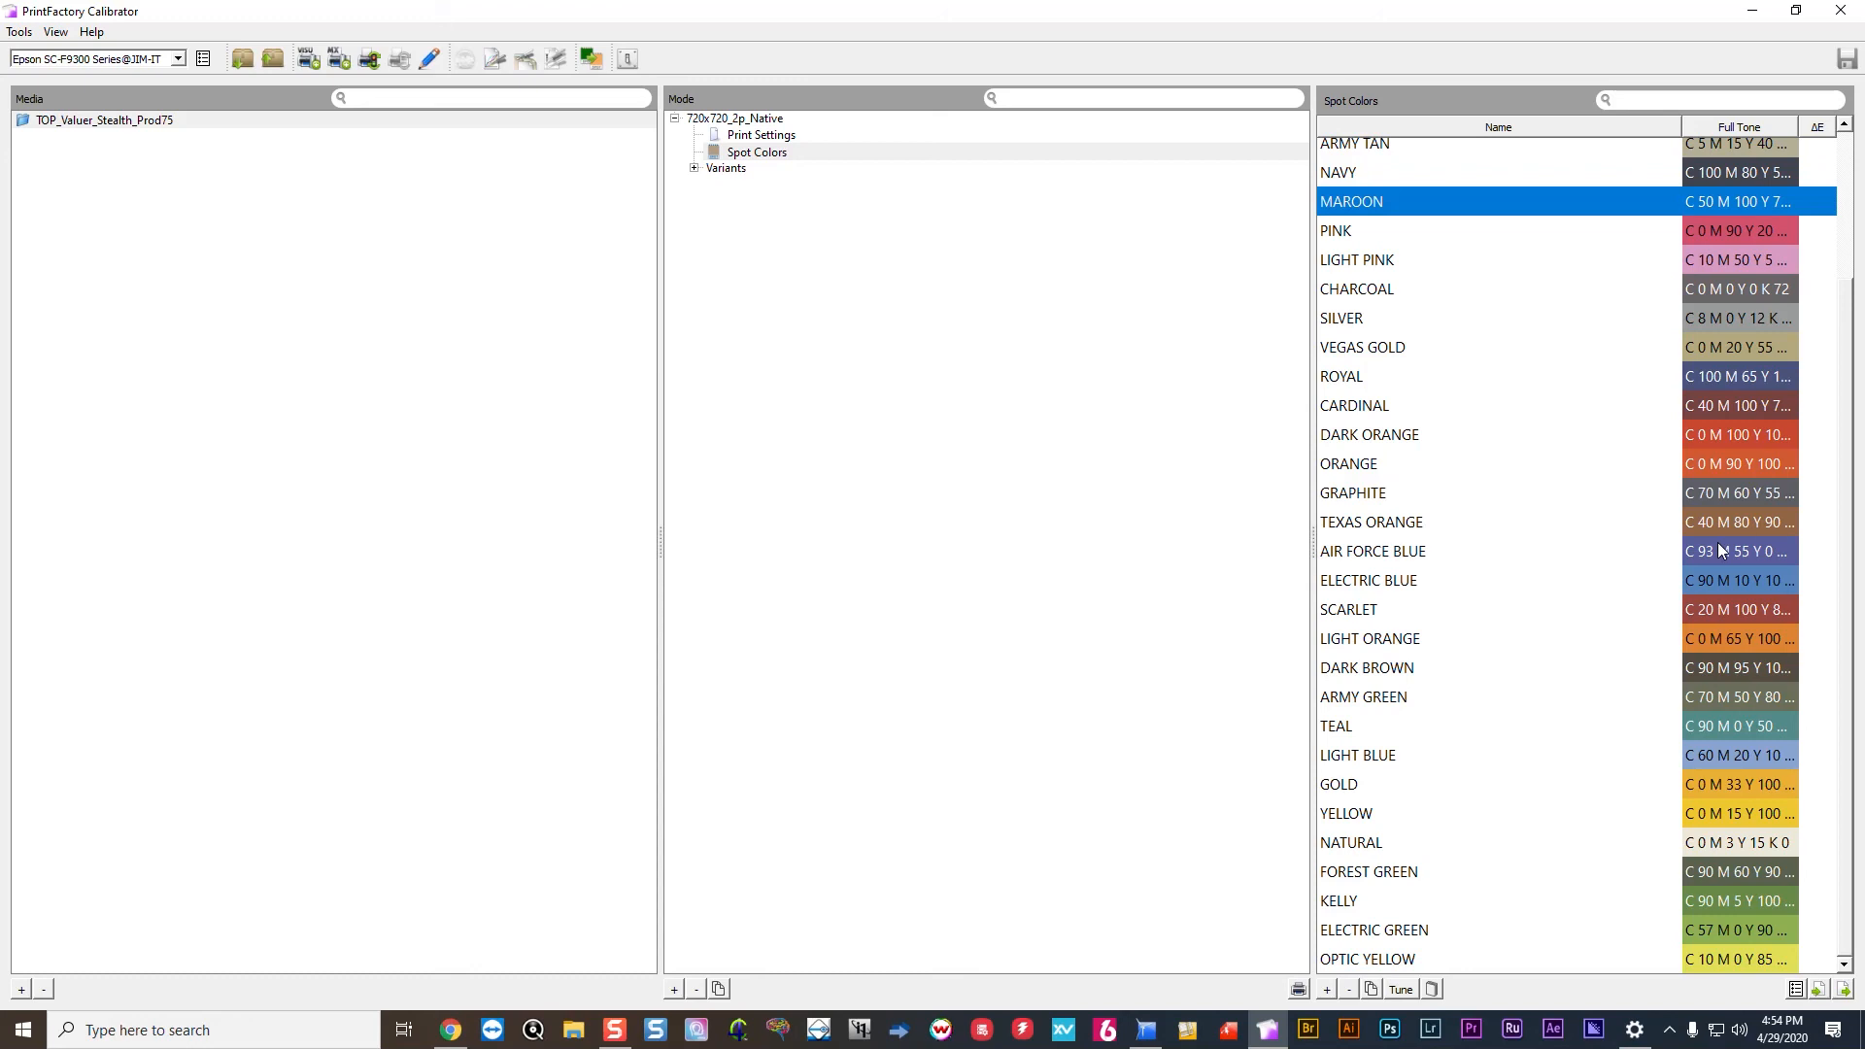
Try Black Start values of 0% and 60% with a Black Max of 100% in the spot color black generation settings.
left_click(1797, 988)
left_click_drag(935, 442, 872, 359)
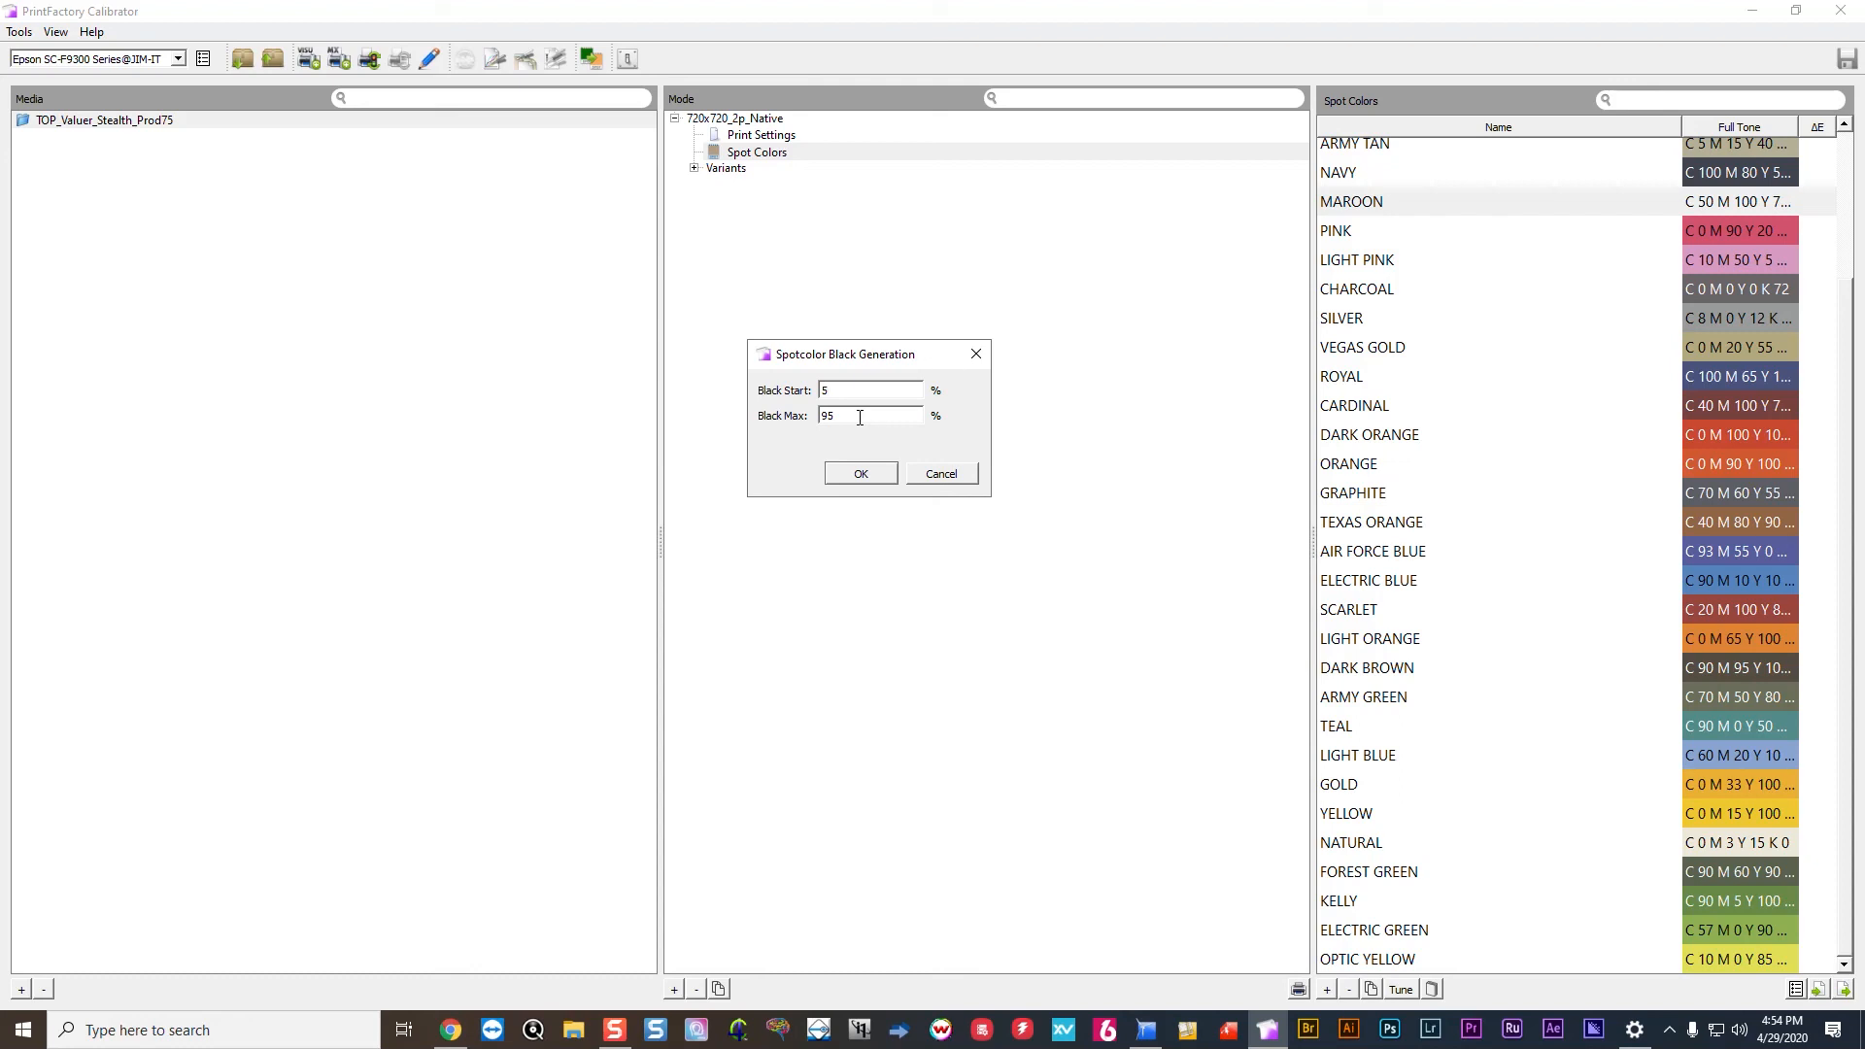
type("0")
key("Tab")
type("100")
key("shift+Tab")
type("60")
Try Black Start values beginning with 30 and 15, and cancel the black generation changes.
double_click(837, 390)
type("30-4")
key("BackSpace")
key("BackSpace")
key("BackSpace")
key("BackSpace")
type("15-2")
left_click(973, 480)
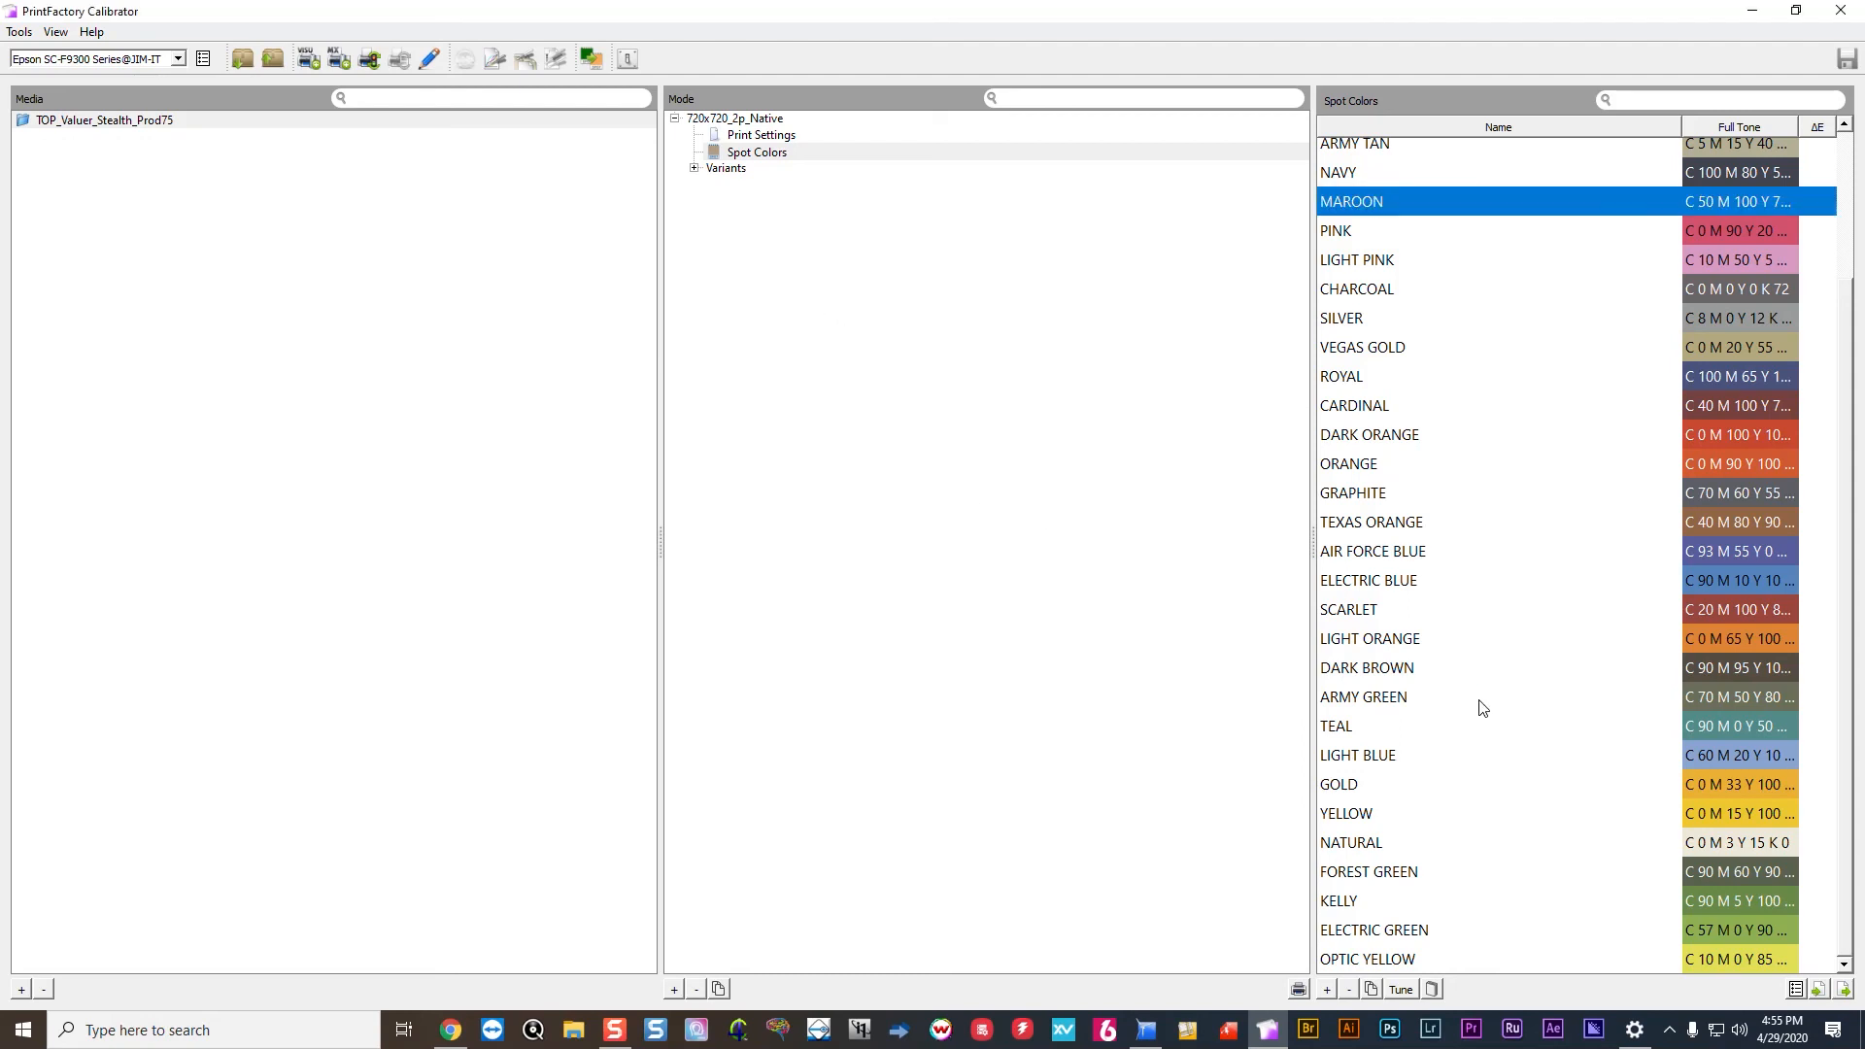